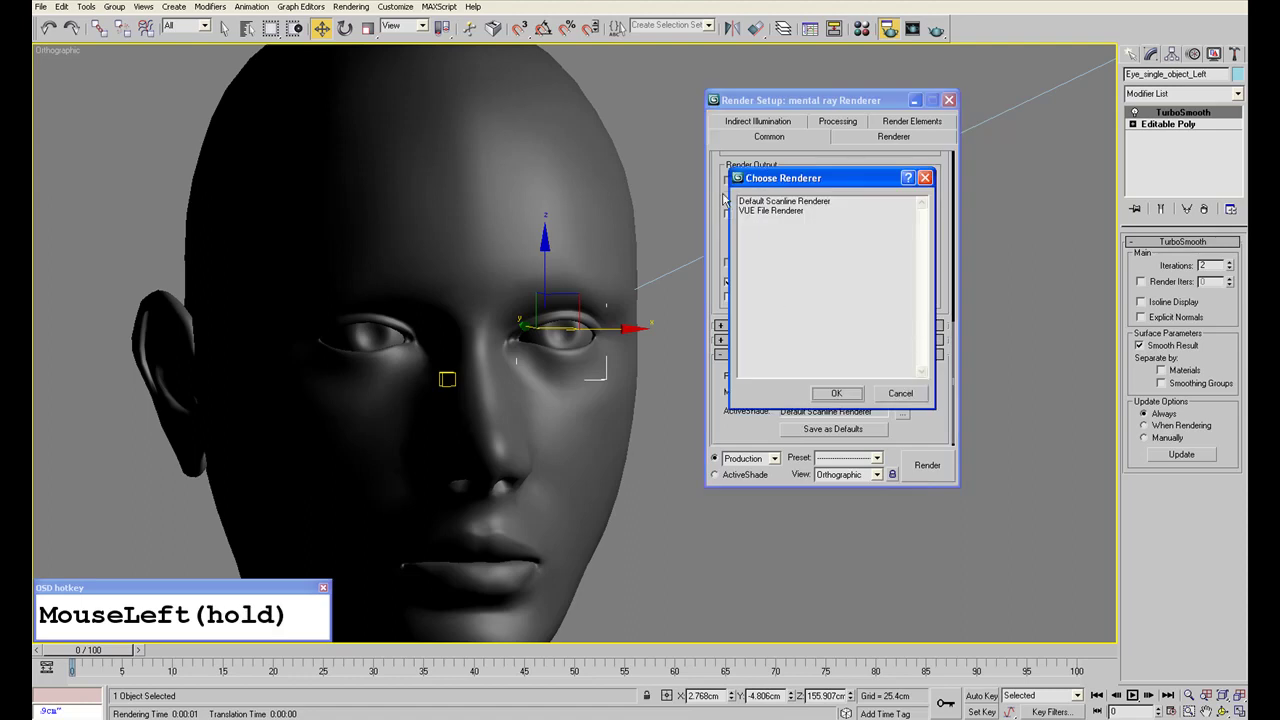
# Assign the Default Scanline Renderer as the production renderer and close the render setup.
pyautogui.doubleClick(773, 203)
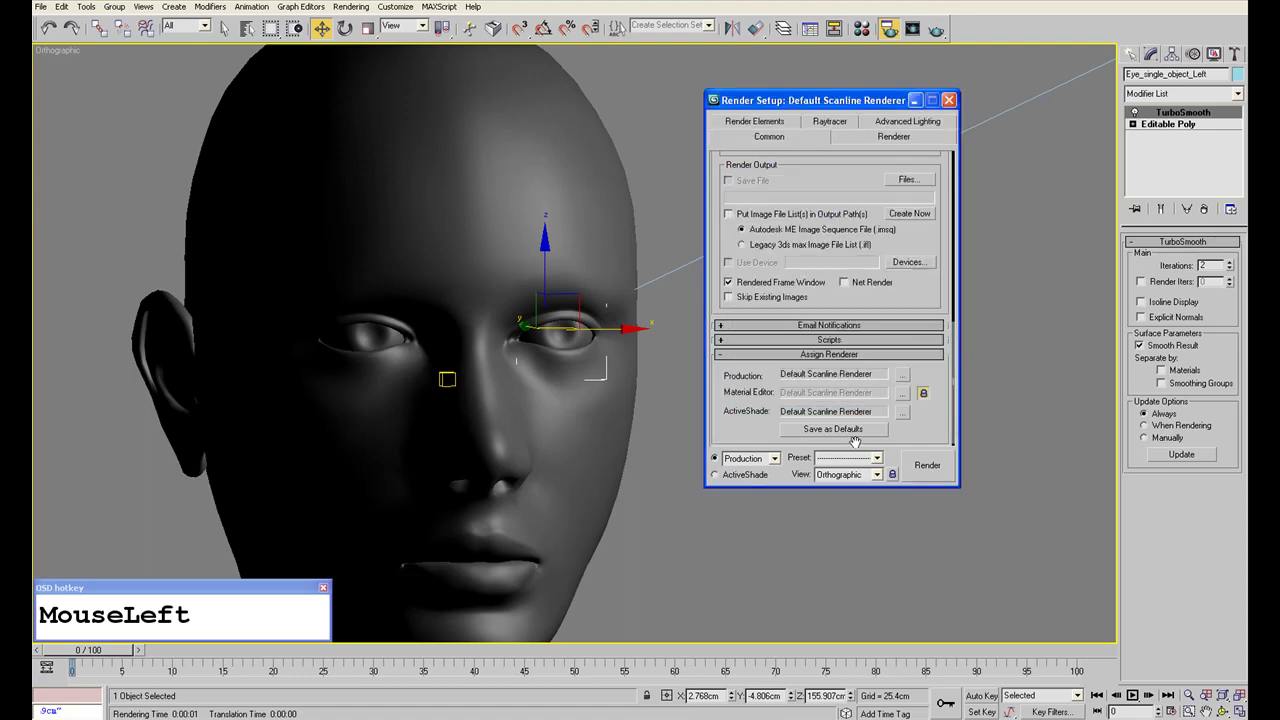
pyautogui.click(922, 394)
pyautogui.click(921, 393)
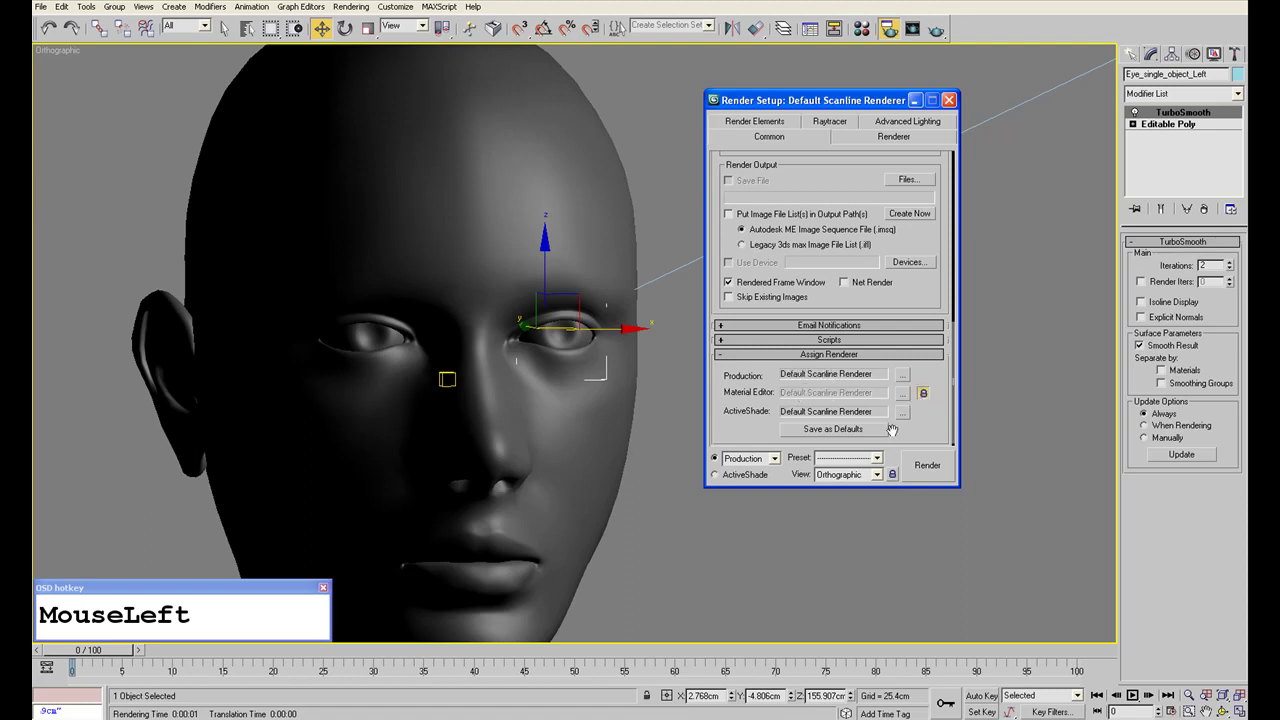
pyautogui.click(949, 100)
# Select the right eye object and isolate it with its mesh edges displayed.
pyautogui.scroll(-1, 748, 369)
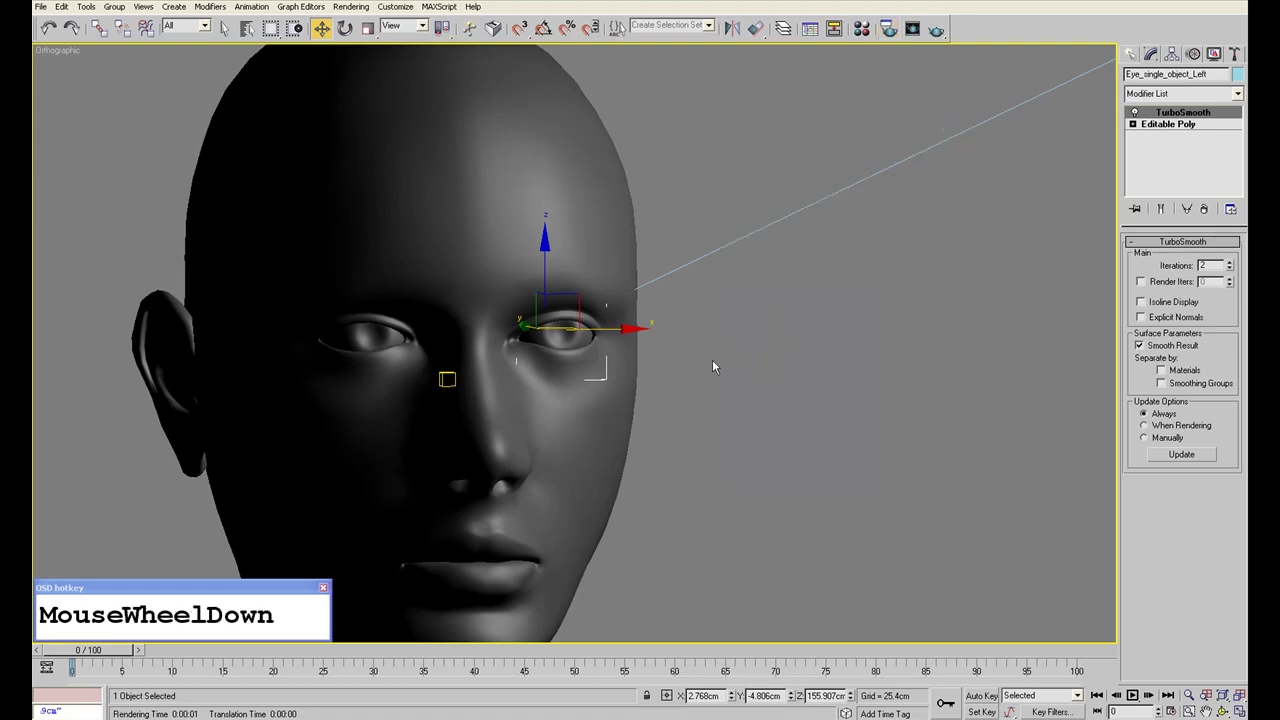
pyautogui.click(659, 358)
pyautogui.scroll(-4, 659, 358)
pyautogui.scroll(4, 659, 358)
pyautogui.scroll(-3, 659, 358)
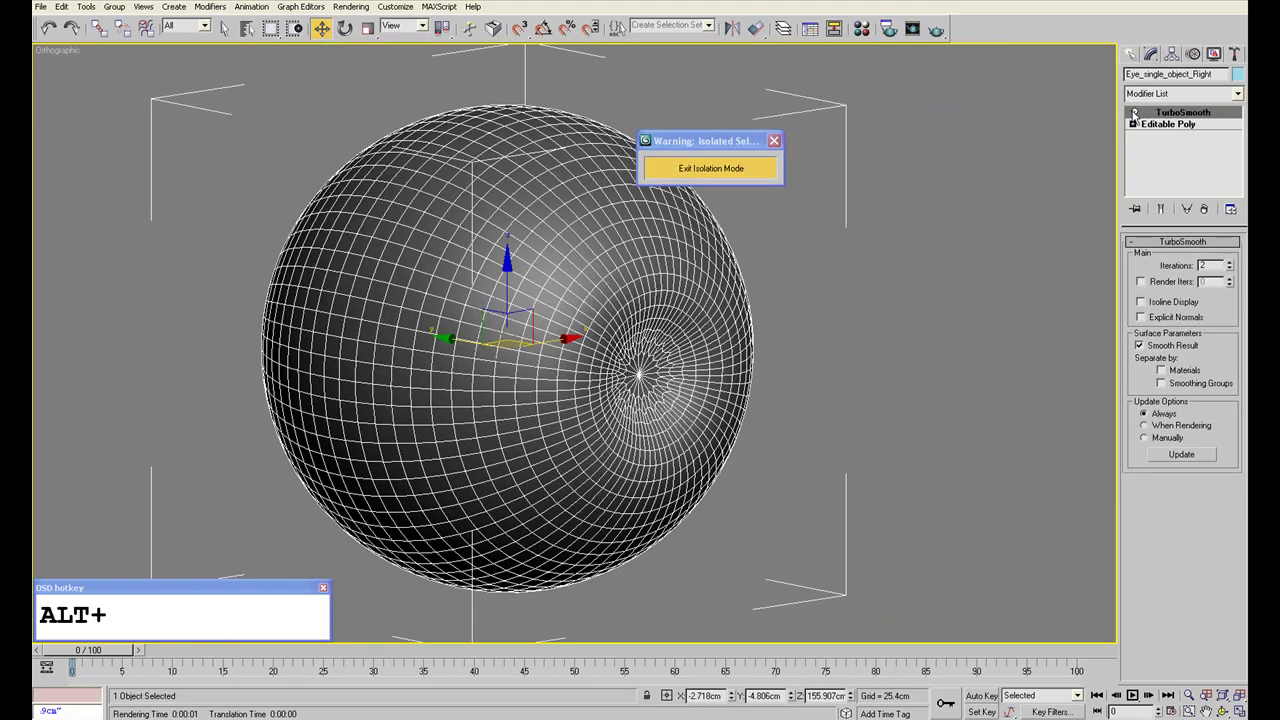
# Compare the right eye with TurboSmooth off and on, and with edged faces hidden and shown.
pyautogui.click(1134, 112)
pyautogui.press('F4')
pyautogui.click(1134, 112)
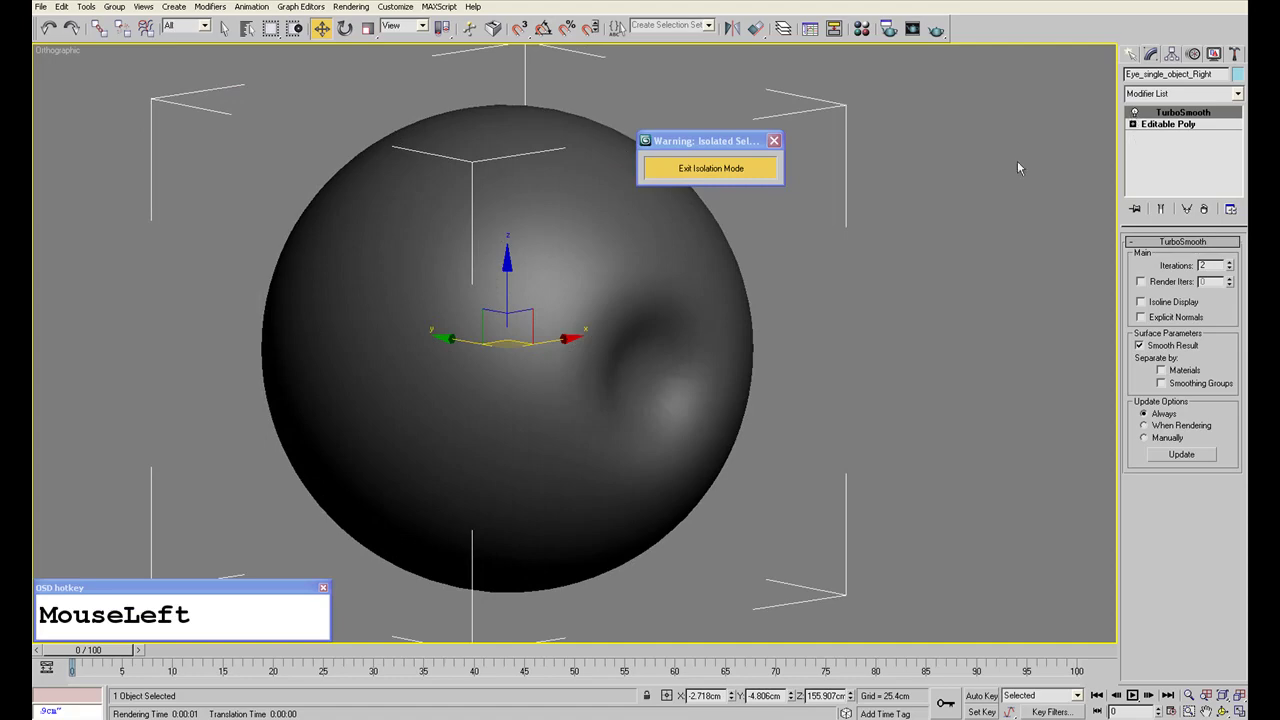
pyautogui.press('F4')
# Enable TurboSmooth render iterations at 2 and set the viewport iterations to 0 for the right eye.
pyautogui.click(1165, 286)
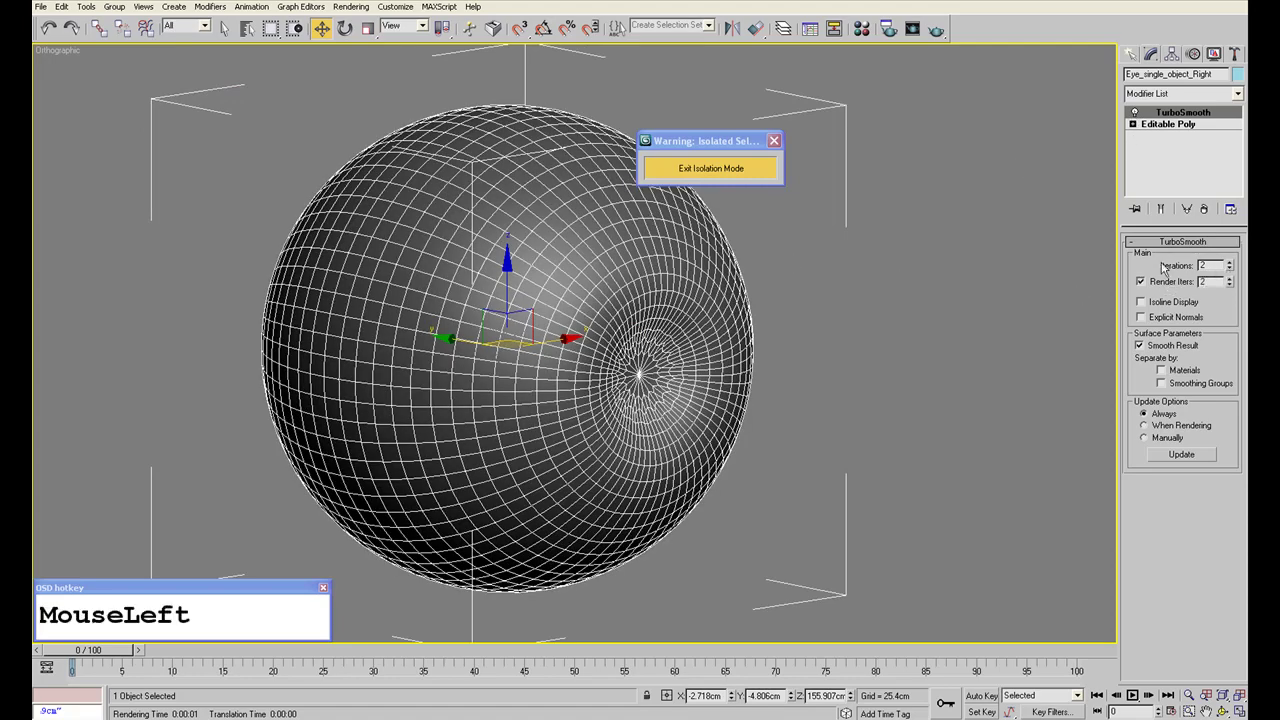
pyautogui.rightClick(1230, 268)
pyautogui.keyDown('alt'); pyautogui.moveTo(757, 334); pyautogui.dragTo(840, 391, button='middle'); pyautogui.keyUp('alt')
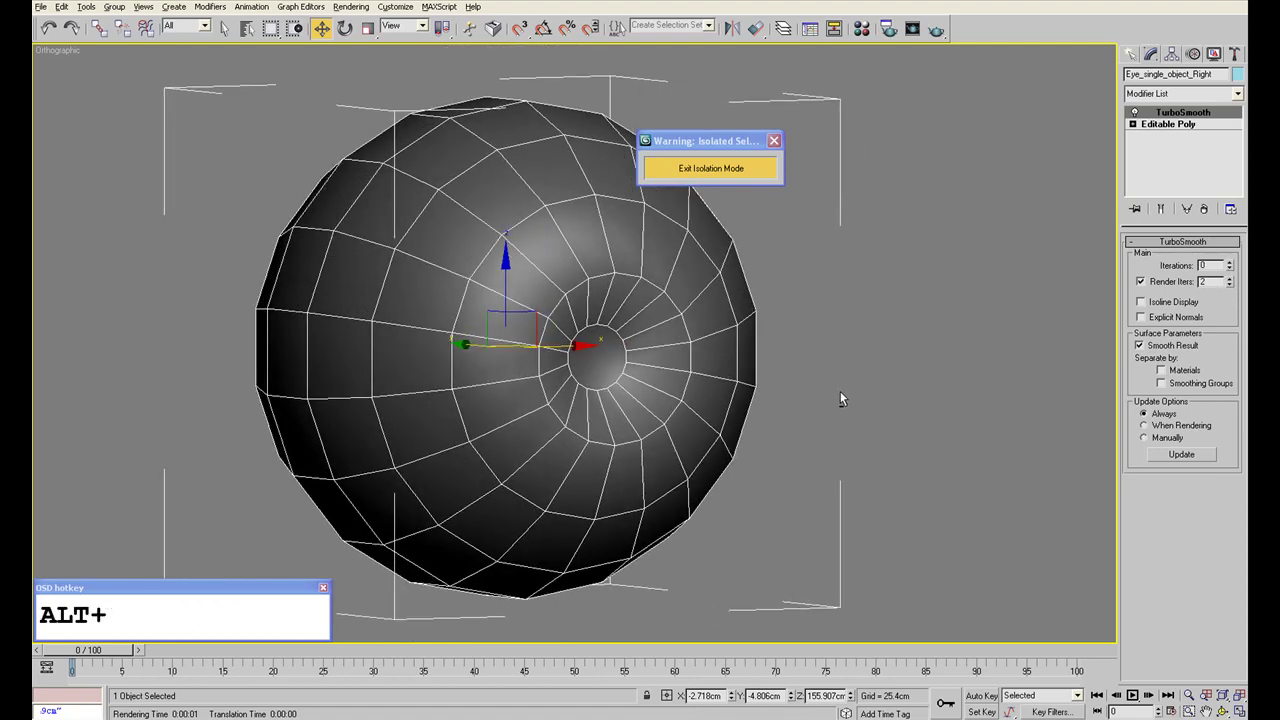
# Examine the unsmoothed eyeball and its iris dent with edged faces hidden and shown.
pyautogui.click(555, 83)
pyautogui.press('F4')
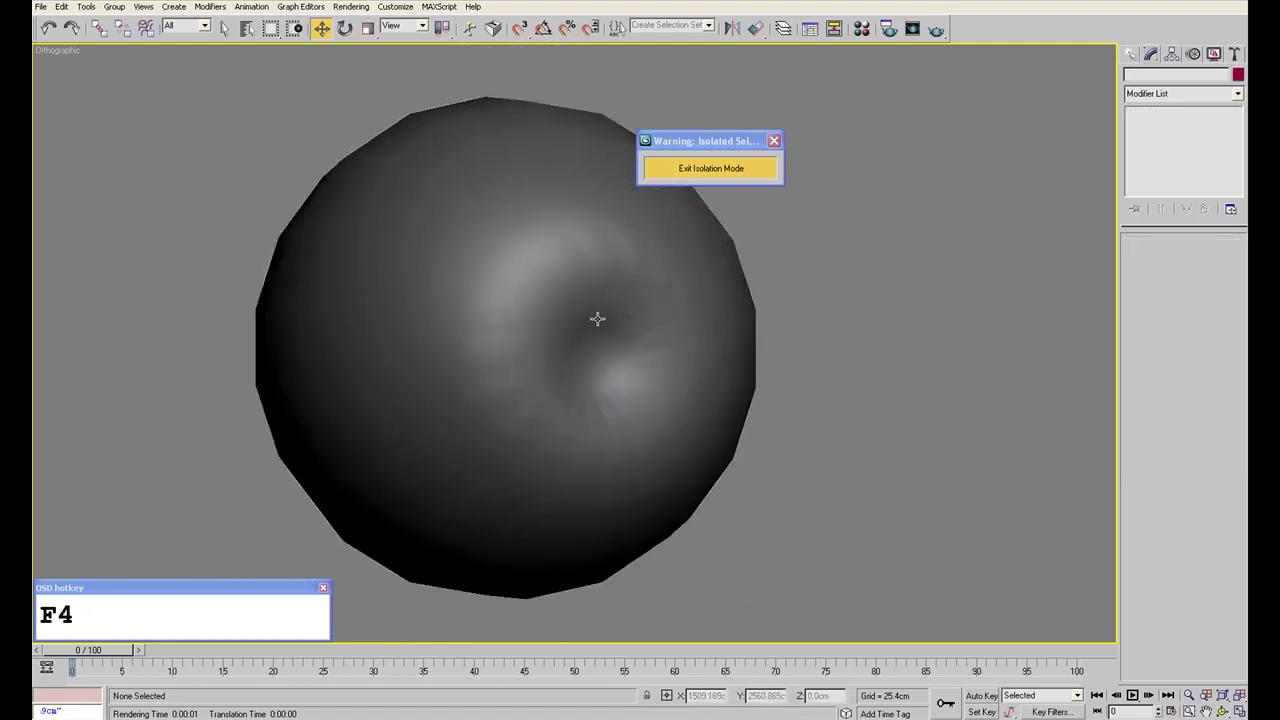
pyautogui.click(631, 317)
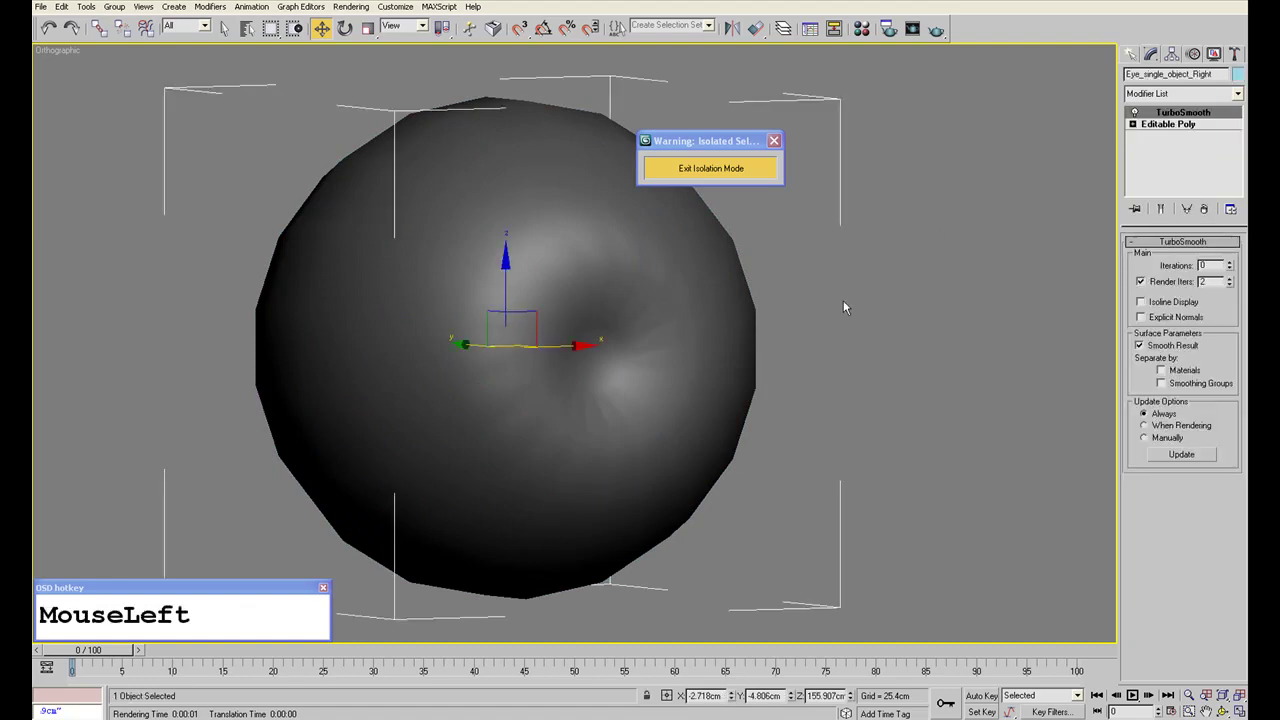
pyautogui.keyDown('alt'); pyautogui.moveTo(843, 307); pyautogui.dragTo(760, 340, button='middle'); pyautogui.keyUp('alt')
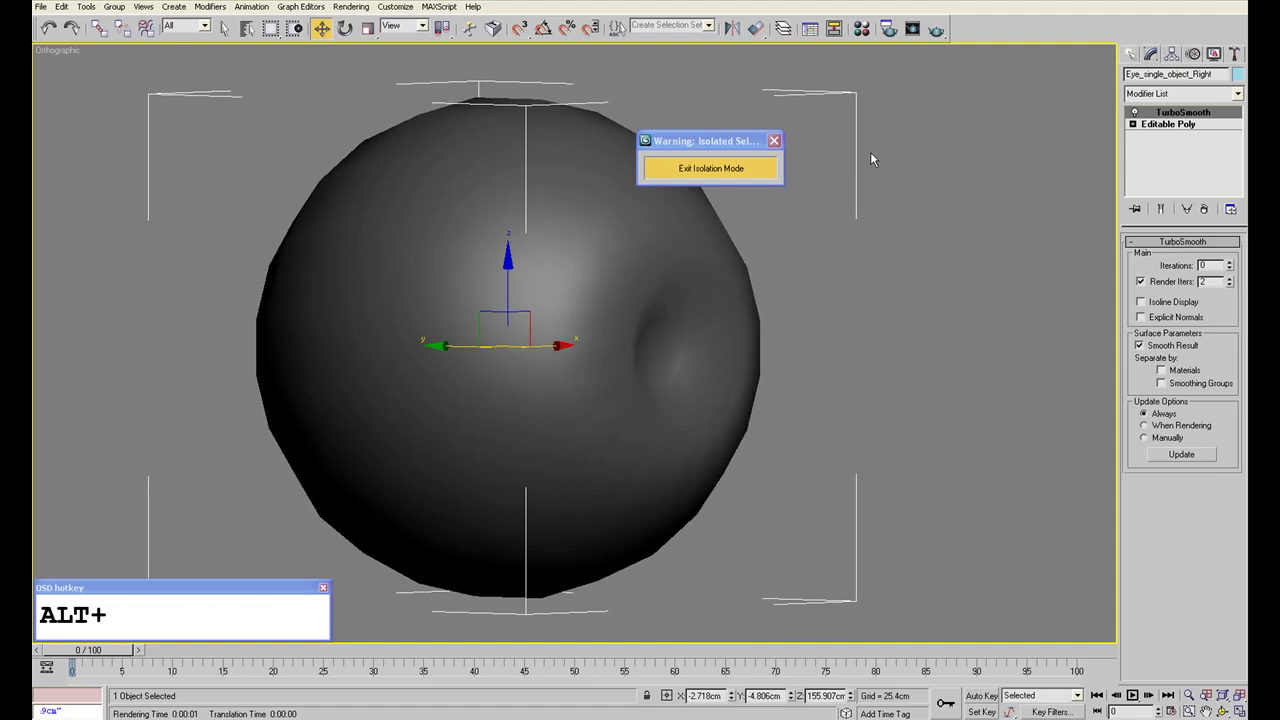
pyautogui.keyDown('alt'); pyautogui.moveTo(752, 320); pyautogui.dragTo(724, 320, button='middle'); pyautogui.keyUp('alt')
pyautogui.press('F4')
pyautogui.moveTo(1115, 218); pyautogui.dragTo(1085, 210, button='middle')
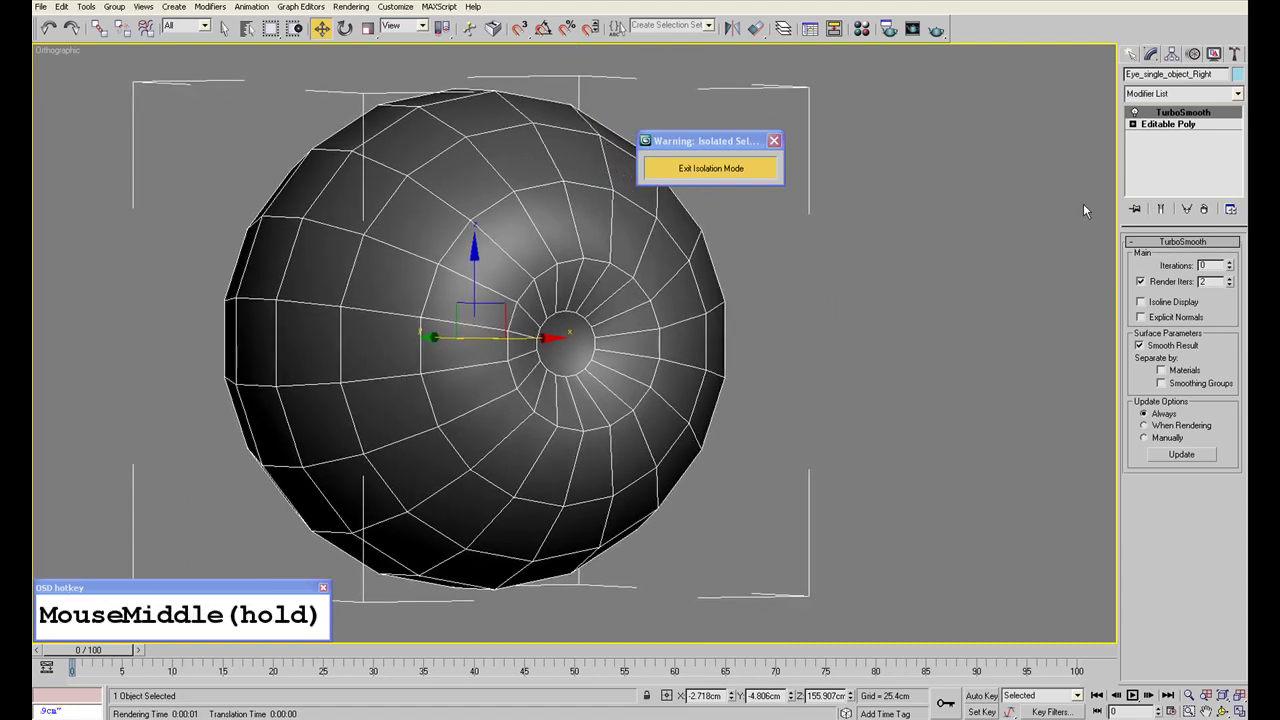
# Unhide all hidden polygons of the right eye at the polygon level of its Editable Poly.
pyautogui.click(1169, 124)
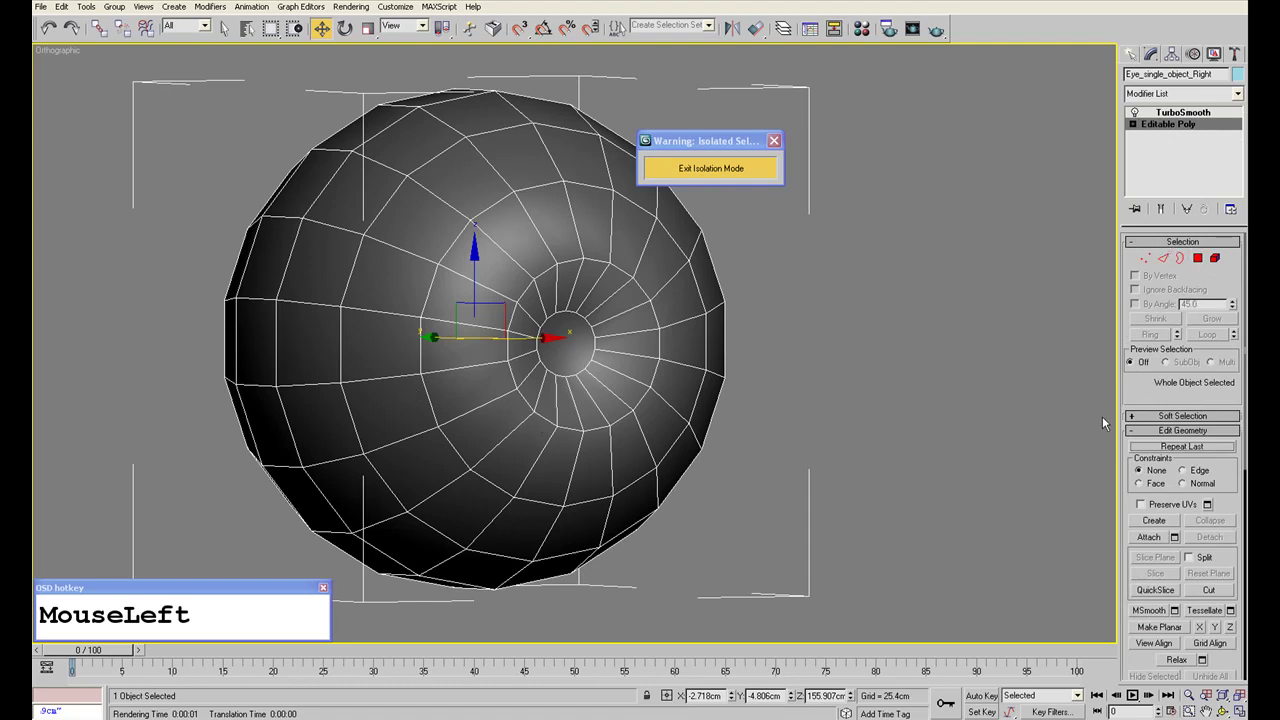
pyautogui.moveTo(1133, 385)
pyautogui.mouseDown()
pyautogui.moveTo(1142, 155)
pyautogui.moveTo(1140, 385)
pyautogui.mouseUp()
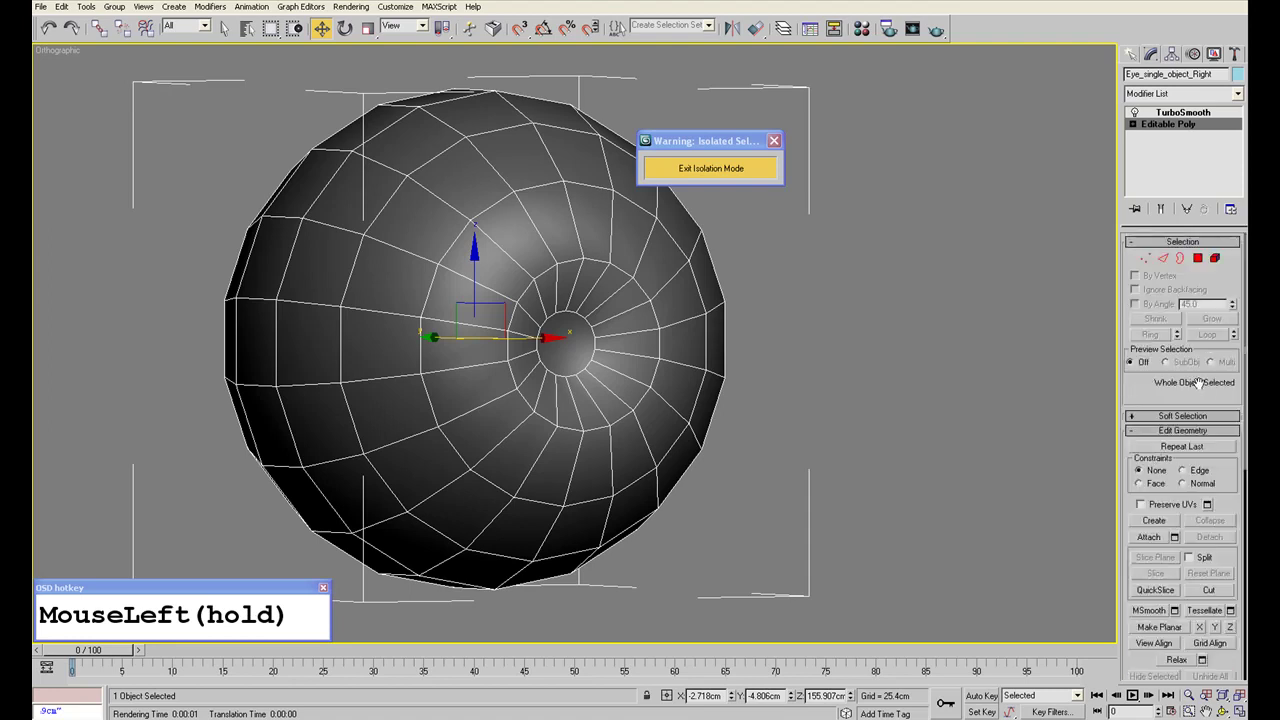
pyautogui.click(1199, 258)
pyautogui.click(1140, 386)
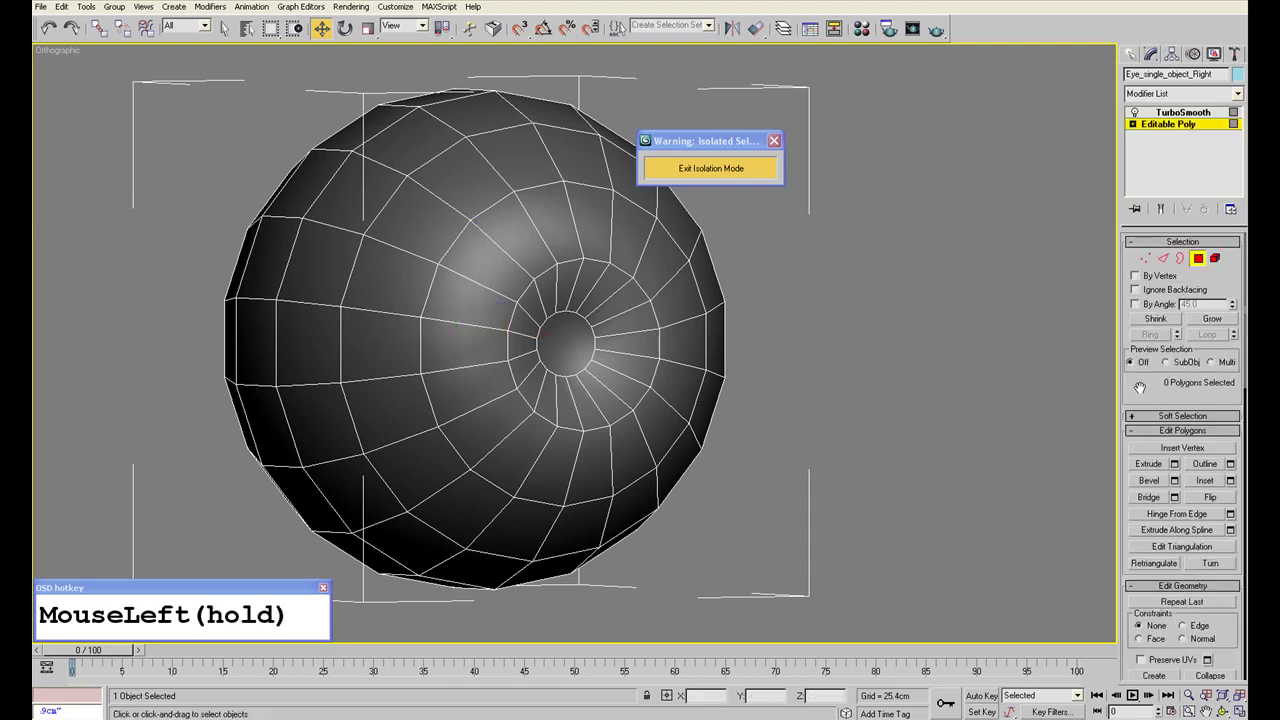
pyautogui.click(1198, 265)
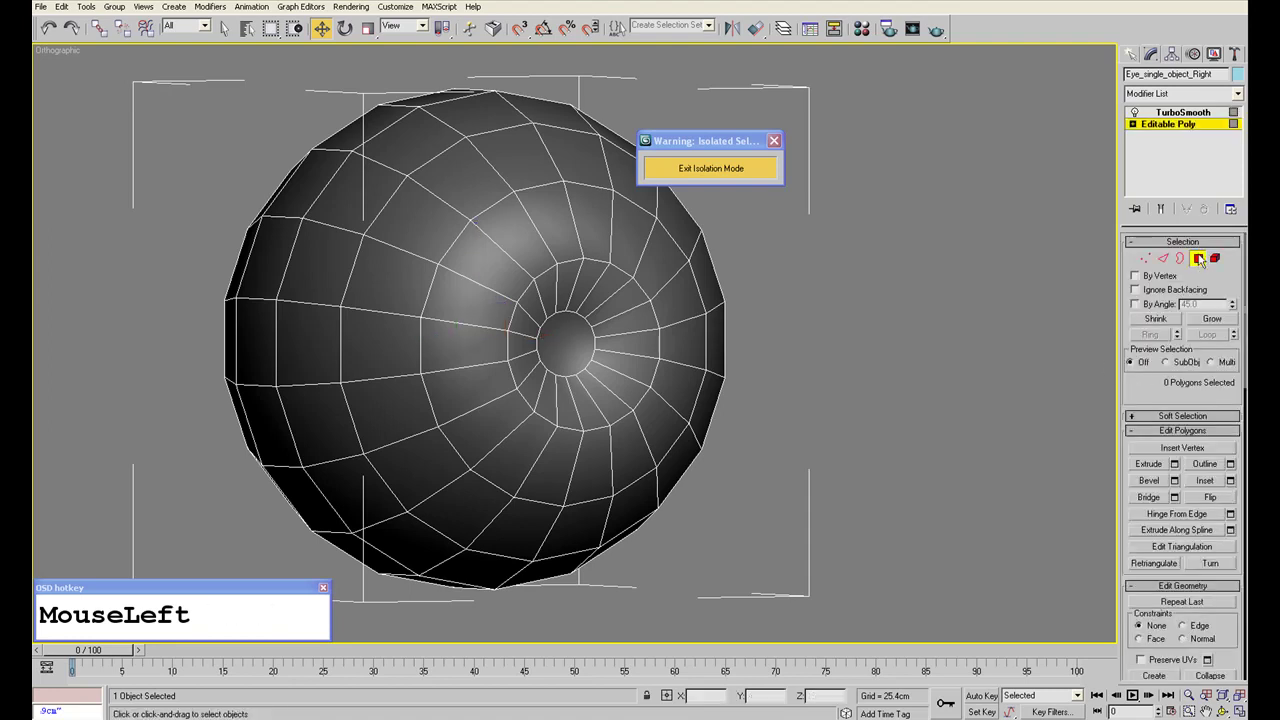
pyautogui.moveTo(1176, 402); pyautogui.dragTo(1157, 66)
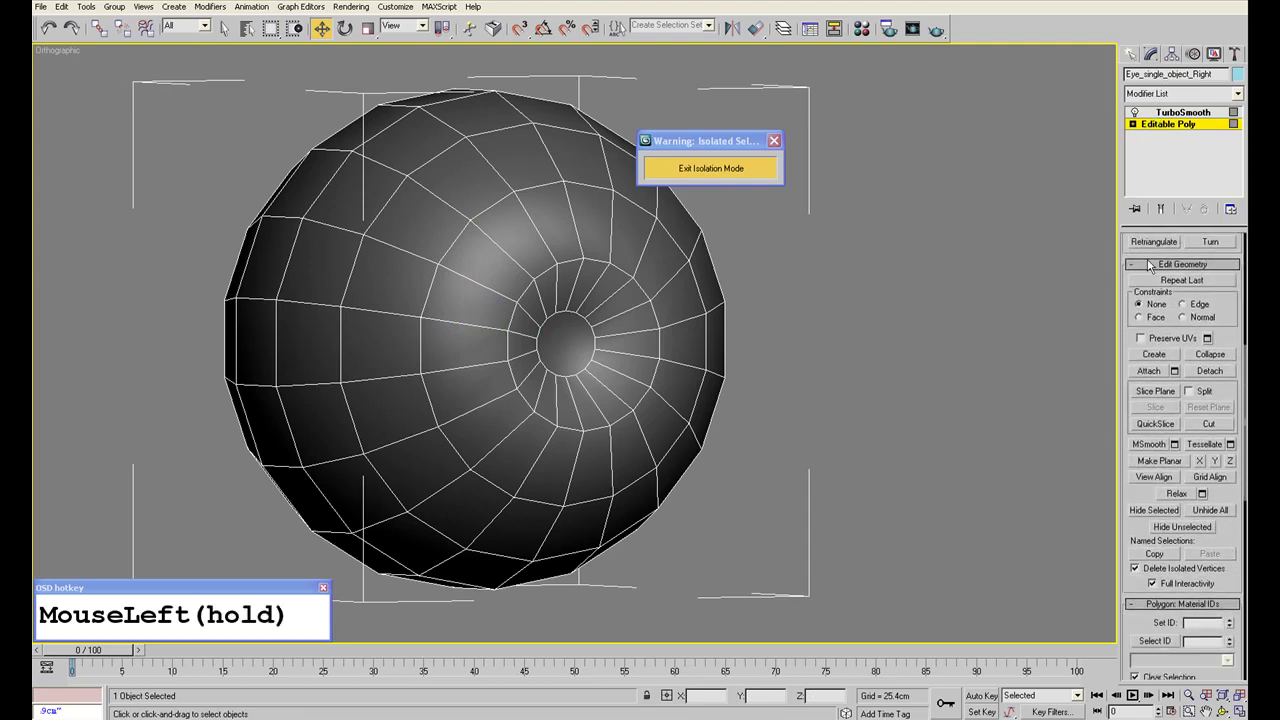
pyautogui.moveTo(1120, 400); pyautogui.dragTo(1117, 235)
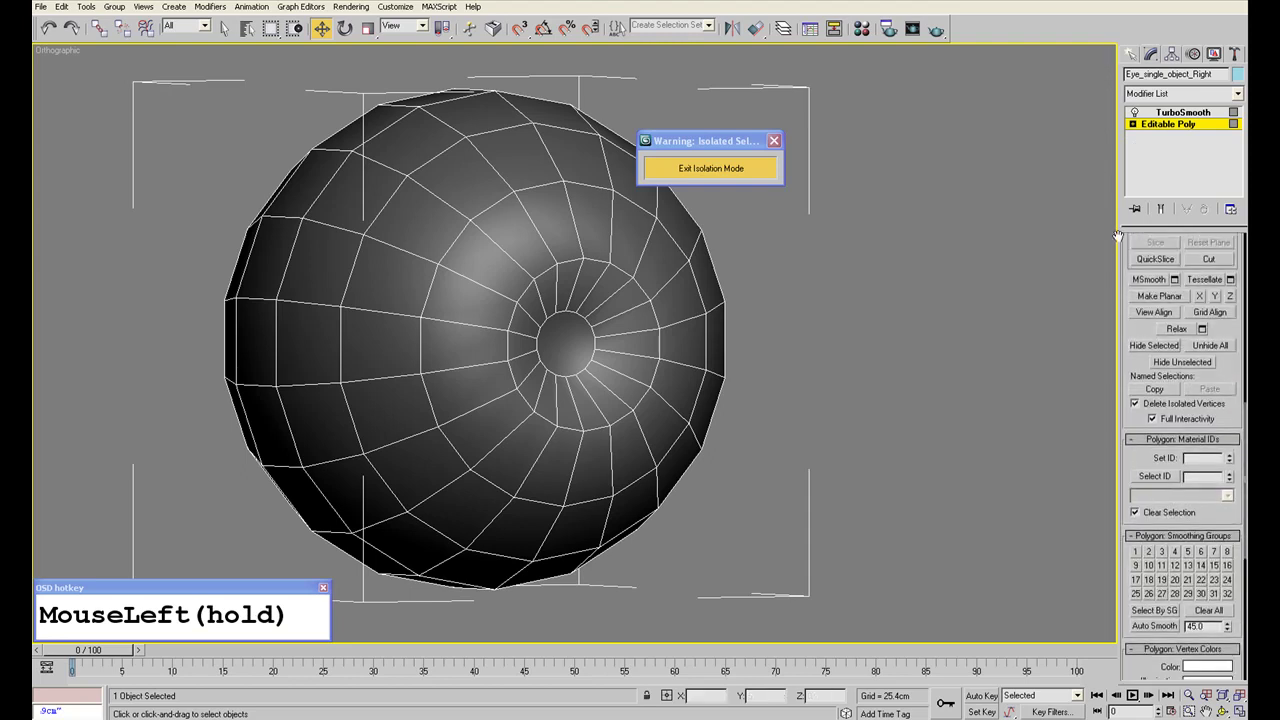
pyautogui.moveTo(1220, 322); pyautogui.dragTo(1204, 480)
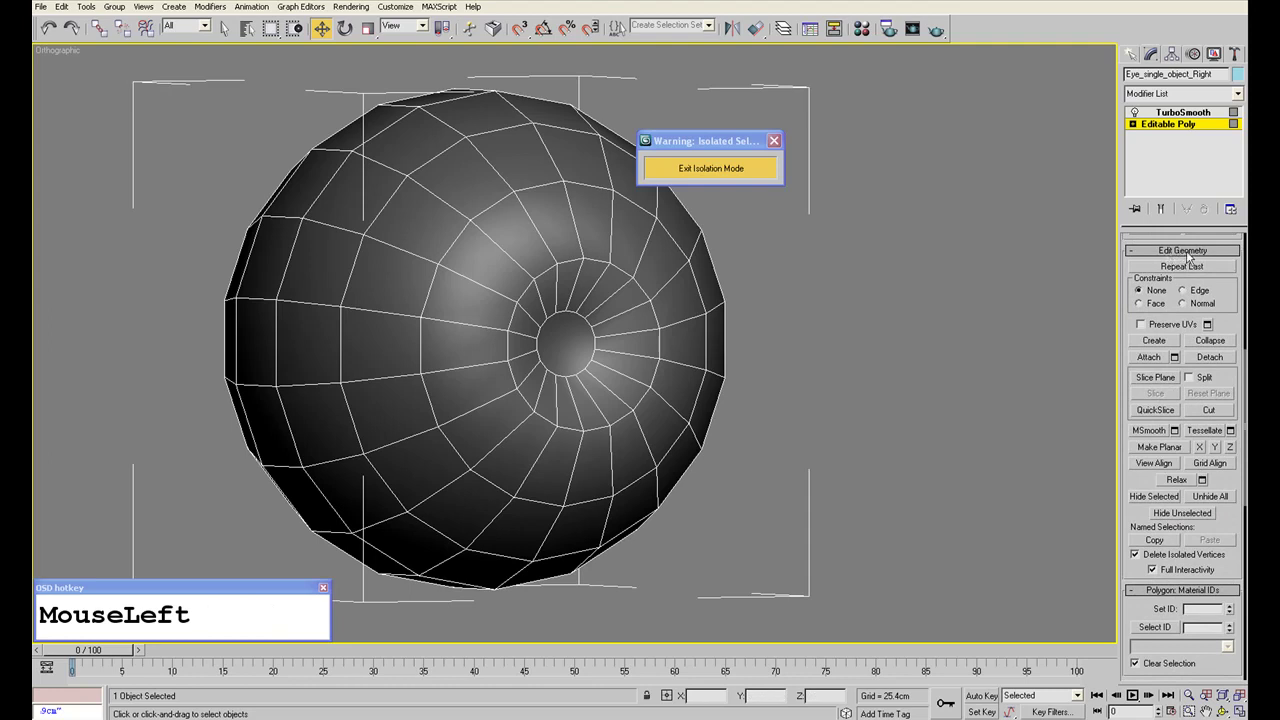
pyautogui.click(1210, 497)
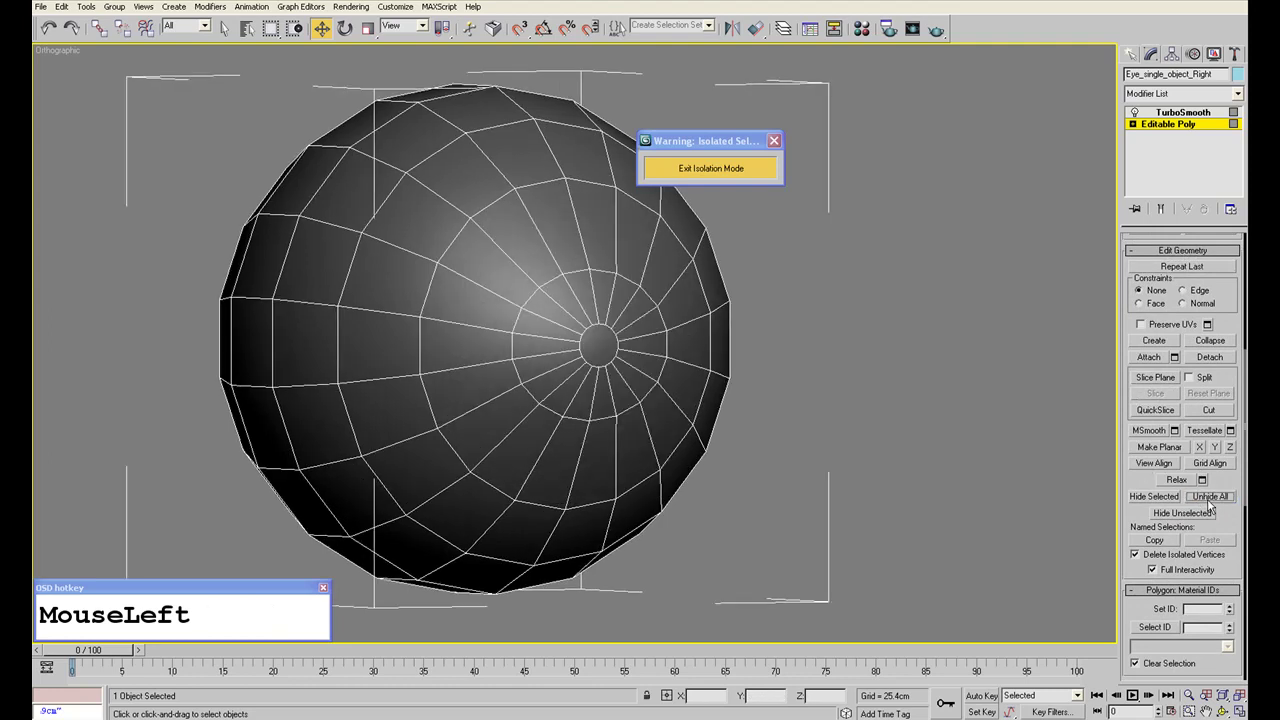
pyautogui.moveTo(871, 398)
pyautogui.keyDown('alt'); pyautogui.mouseDown(button='middle')
pyautogui.moveTo(822, 478)
pyautogui.moveTo(801, 415)
pyautogui.moveTo(1011, 411)
pyautogui.moveTo(993, 432)
pyautogui.moveTo(843, 394)
pyautogui.moveTo(537, 430)
pyautogui.moveTo(960, 409)
pyautogui.moveTo(861, 404)
pyautogui.mouseUp(button='middle'); pyautogui.keyUp('alt')
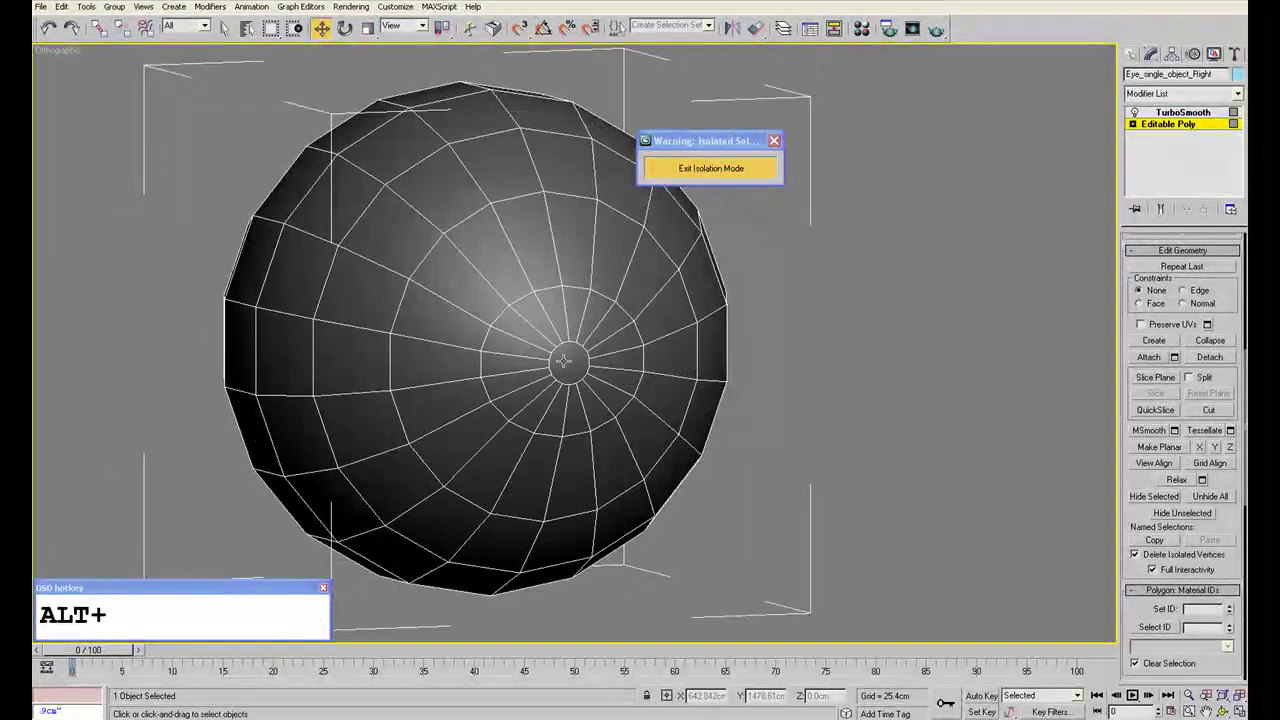
pyautogui.click(535, 280)
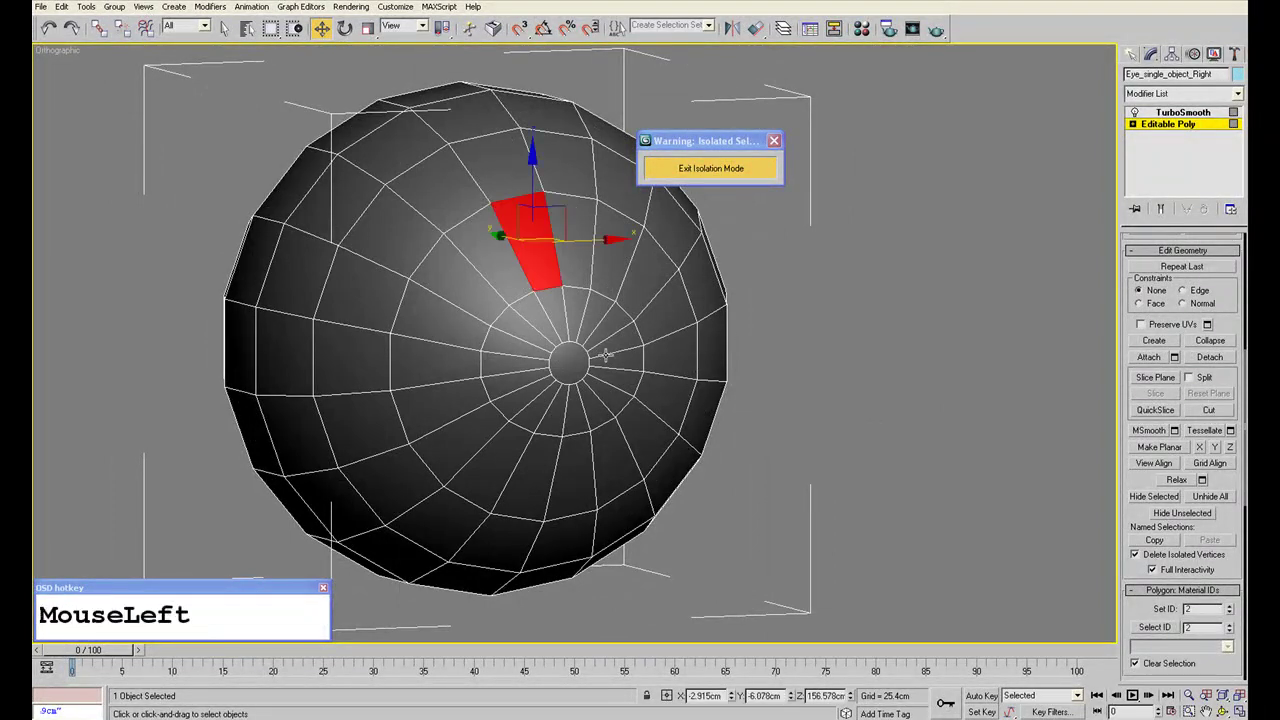
pyautogui.click(866, 370)
pyautogui.scroll(5, 1118, 590)
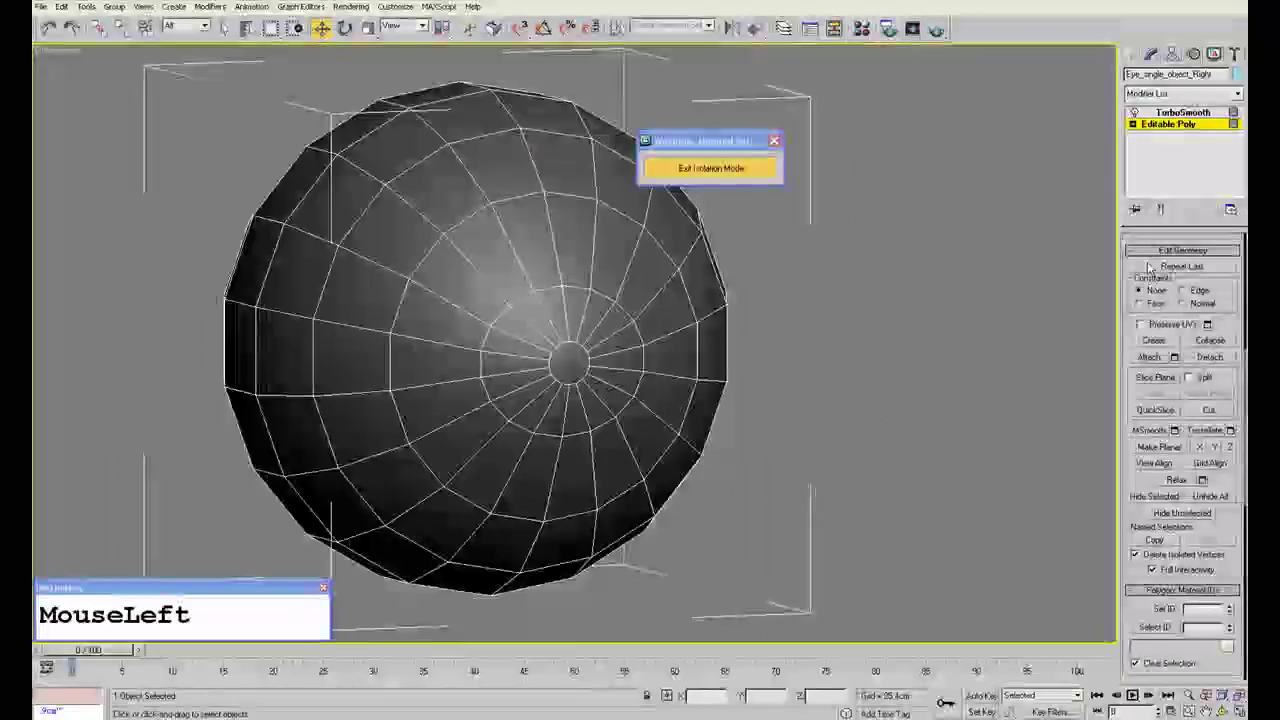
pyautogui.moveTo(1119, 589); pyautogui.dragTo(1118, 588)
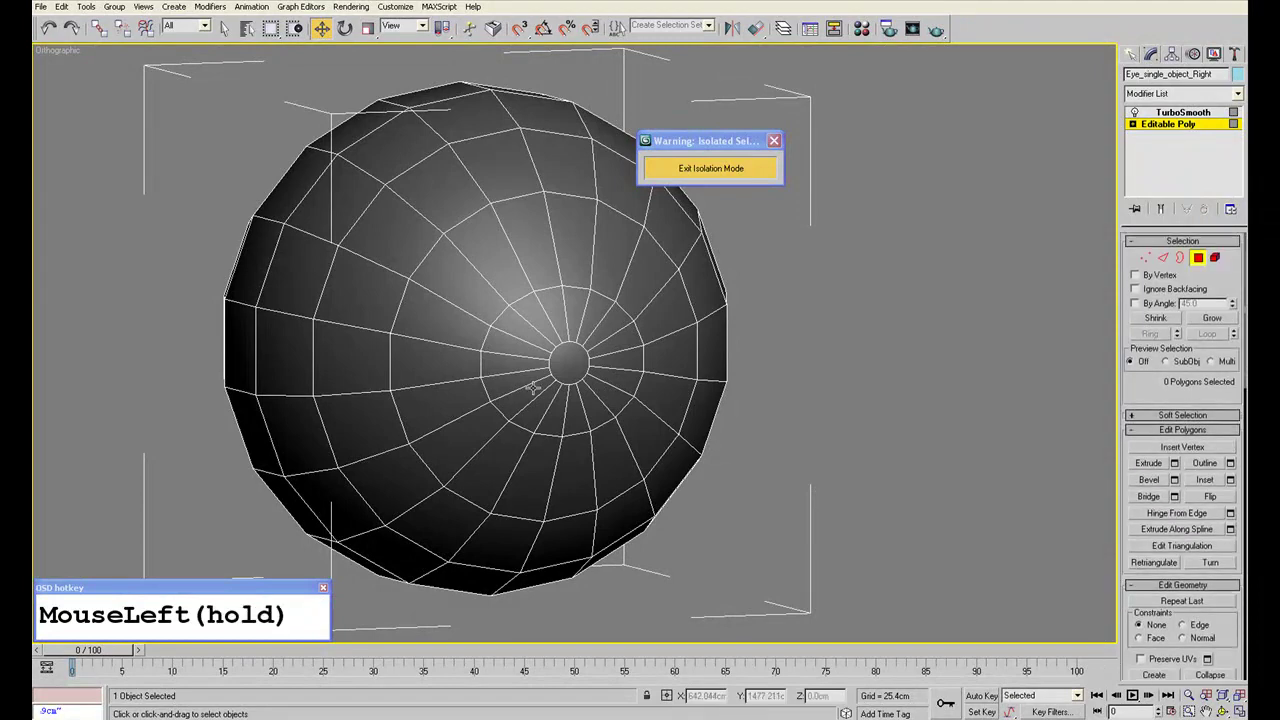
pyautogui.click(815, 397)
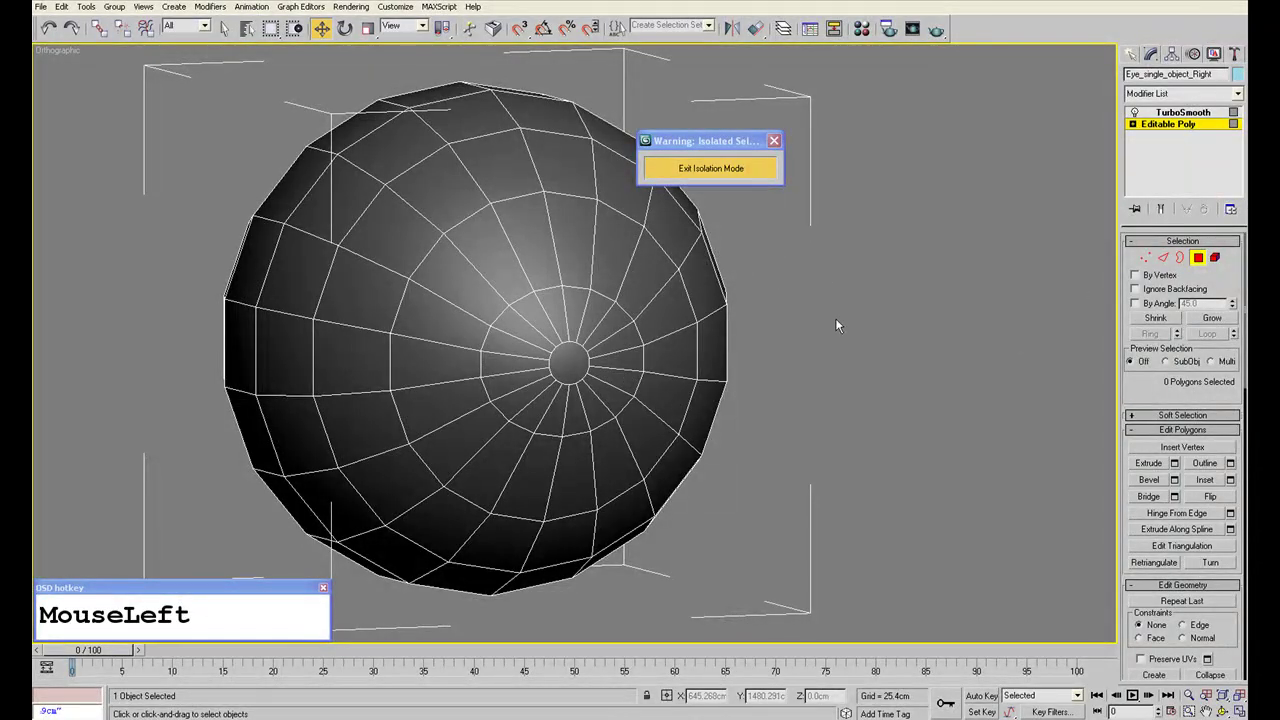
# Select the eye's outer shell as an element and hide it to expose the inner eyeball.
pyautogui.moveTo(657, 323)
pyautogui.keyDown('alt'); pyautogui.mouseDown(button='middle')
pyautogui.moveTo(620, 321)
pyautogui.moveTo(623, 354)
pyautogui.moveTo(638, 325)
pyautogui.mouseUp(button='middle'); pyautogui.keyUp('alt')
pyautogui.press('F4')
pyautogui.scroll(-5, 620, 321)
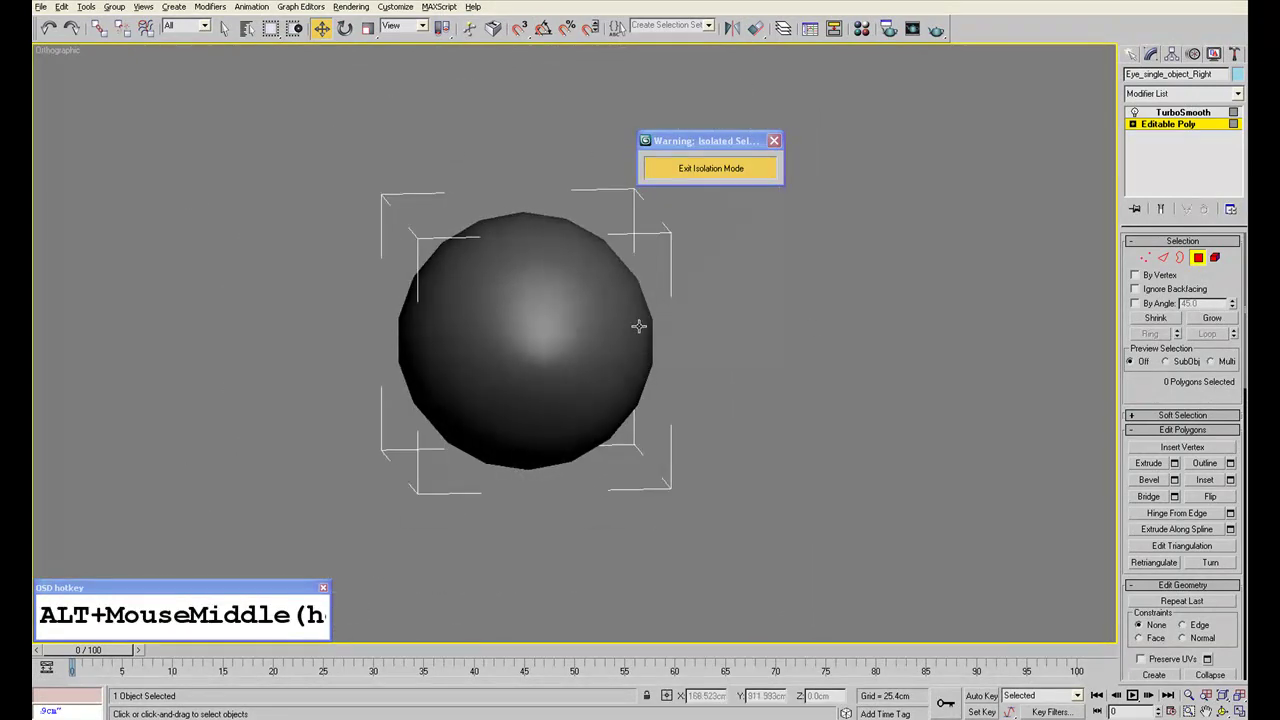
pyautogui.click(1215, 258)
pyautogui.moveTo(928, 325); pyautogui.dragTo(888, 384)
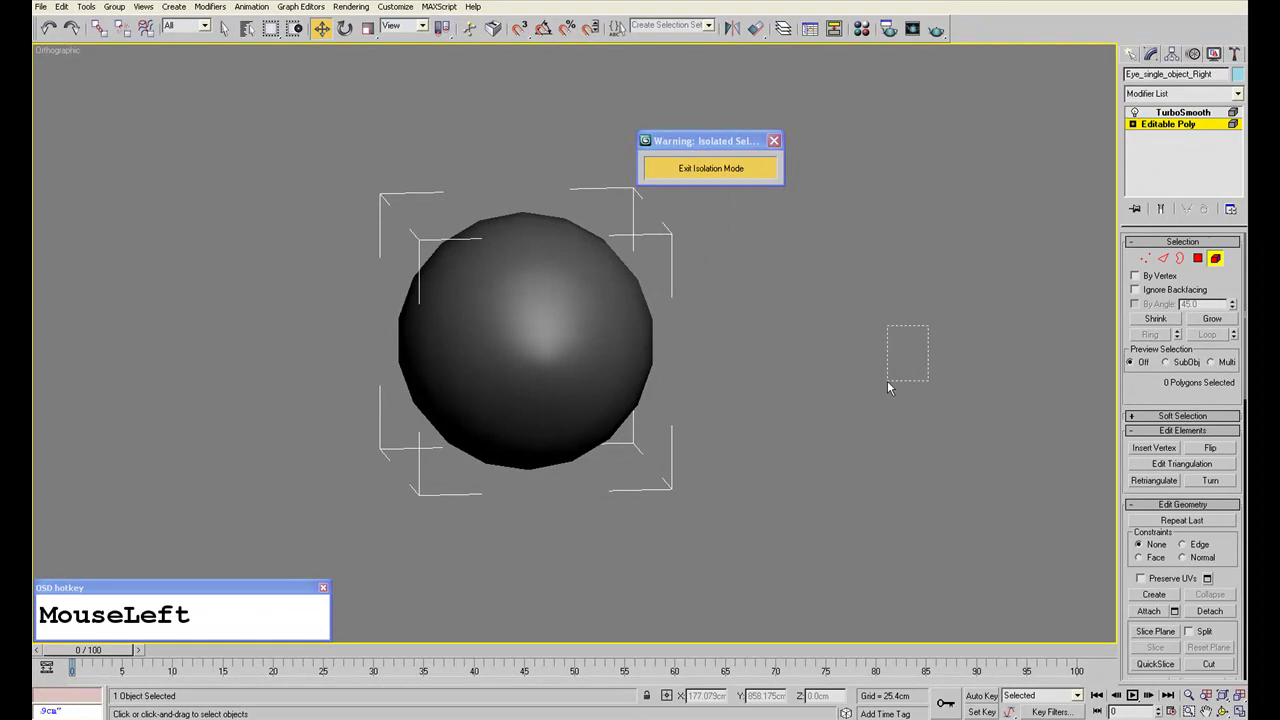
pyautogui.click(605, 302)
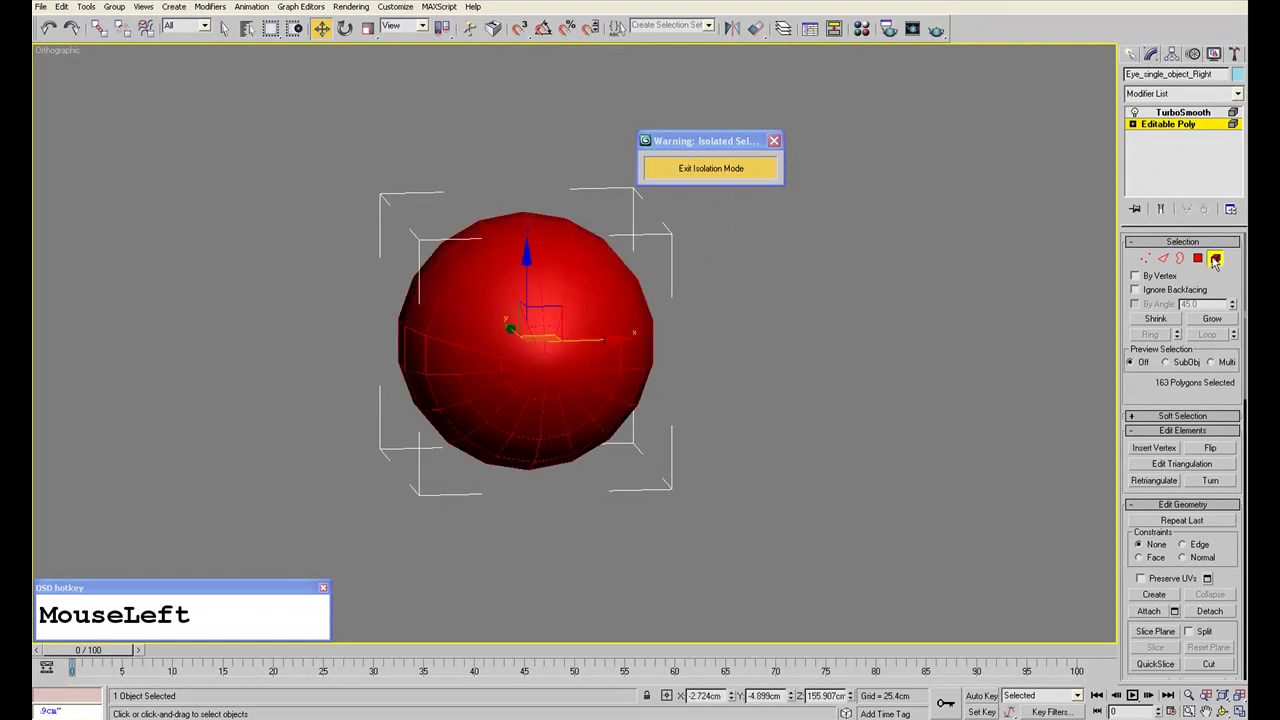
pyautogui.keyDown('alt'); pyautogui.moveTo(706, 300); pyautogui.dragTo(600, 349, button='middle'); pyautogui.keyUp('alt')
pyautogui.click(543, 340)
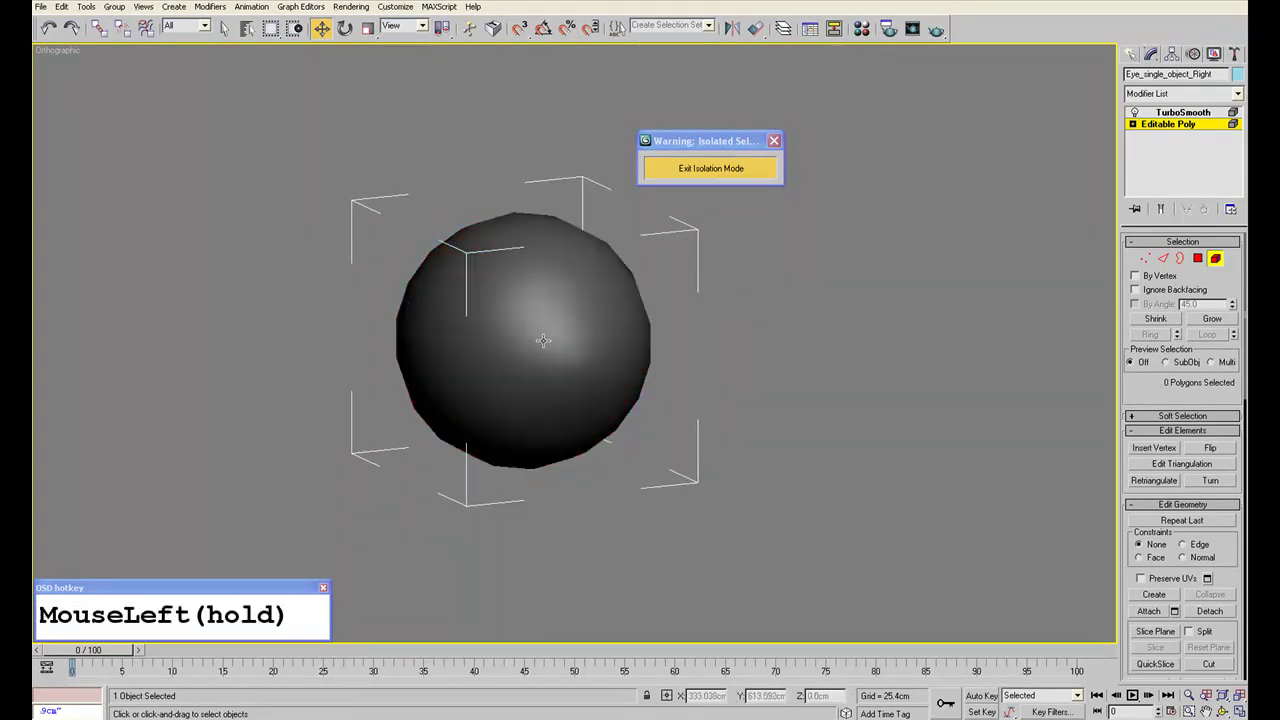
pyautogui.scroll(-5, 1145, 400)
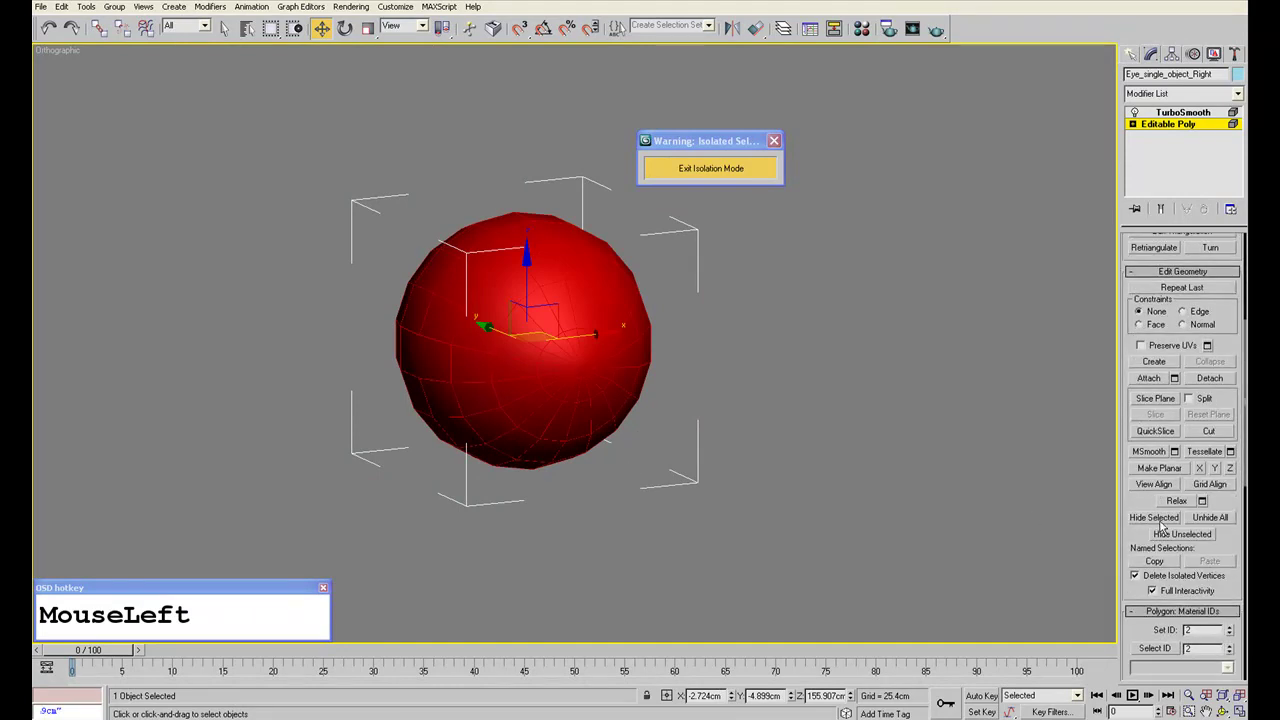
pyautogui.click(1157, 518)
pyautogui.keyDown('alt'); pyautogui.moveTo(608, 303); pyautogui.dragTo(559, 362, button='middle'); pyautogui.keyUp('alt')
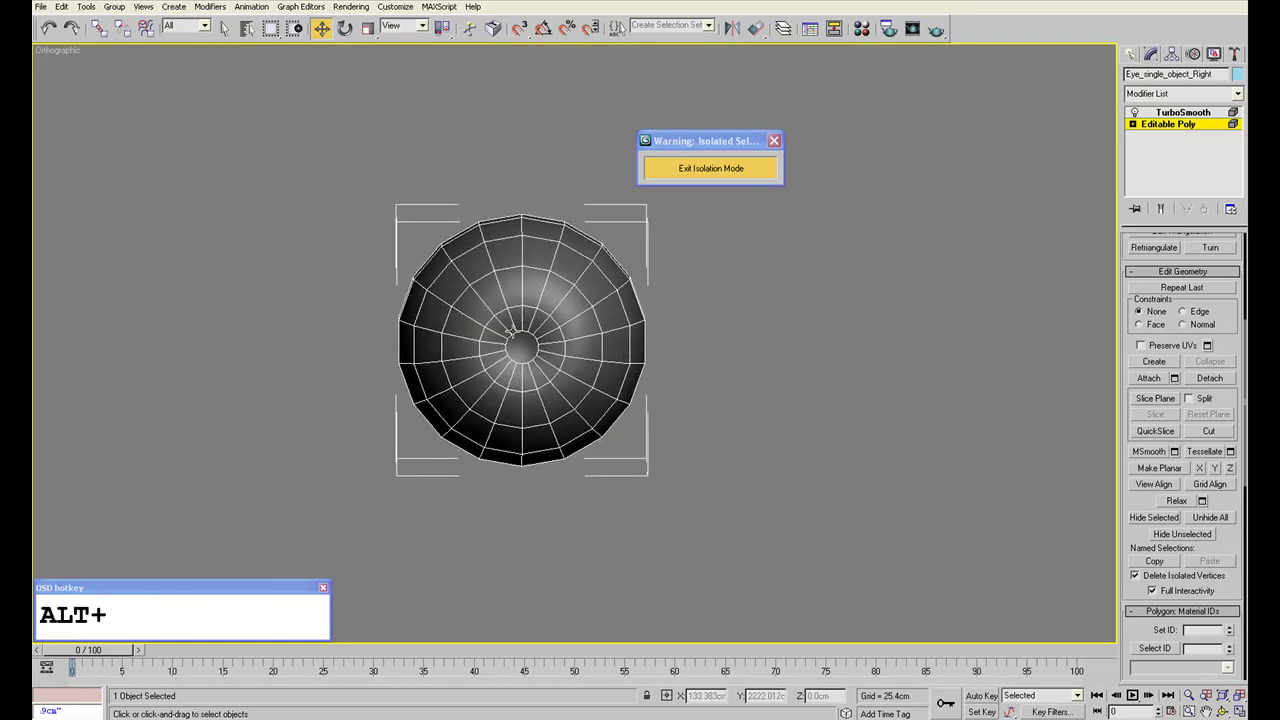
# Unhide the right eye's hidden outer shell so that it covers the dented inner eyeball.
pyautogui.moveTo(726, 340)
pyautogui.keyDown('alt'); pyautogui.mouseDown(button='middle')
pyautogui.moveTo(903, 349)
pyautogui.moveTo(728, 347)
pyautogui.moveTo(751, 340)
pyautogui.mouseUp(button='middle'); pyautogui.keyUp('alt')
pyautogui.scroll(3, 734, 297)
pyautogui.moveTo(734, 297); pyautogui.dragTo(904, 277, button='middle')
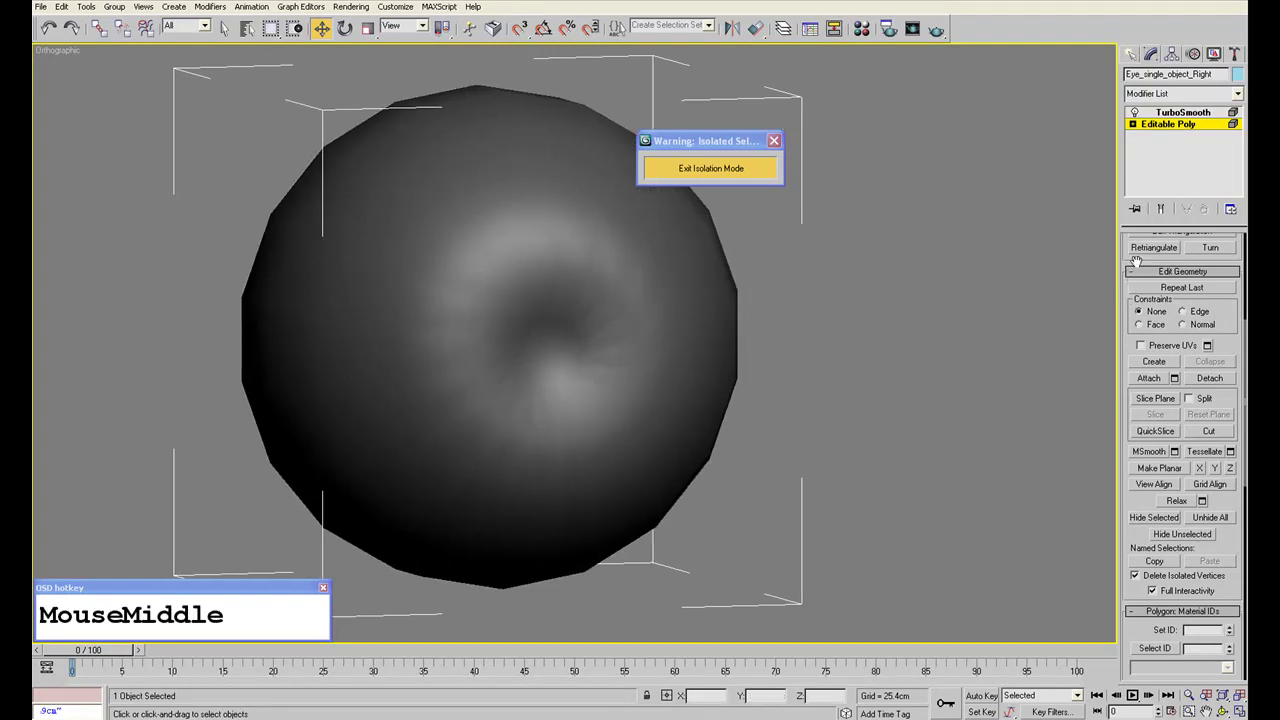
pyautogui.moveTo(1138, 259); pyautogui.dragTo(1106, 553)
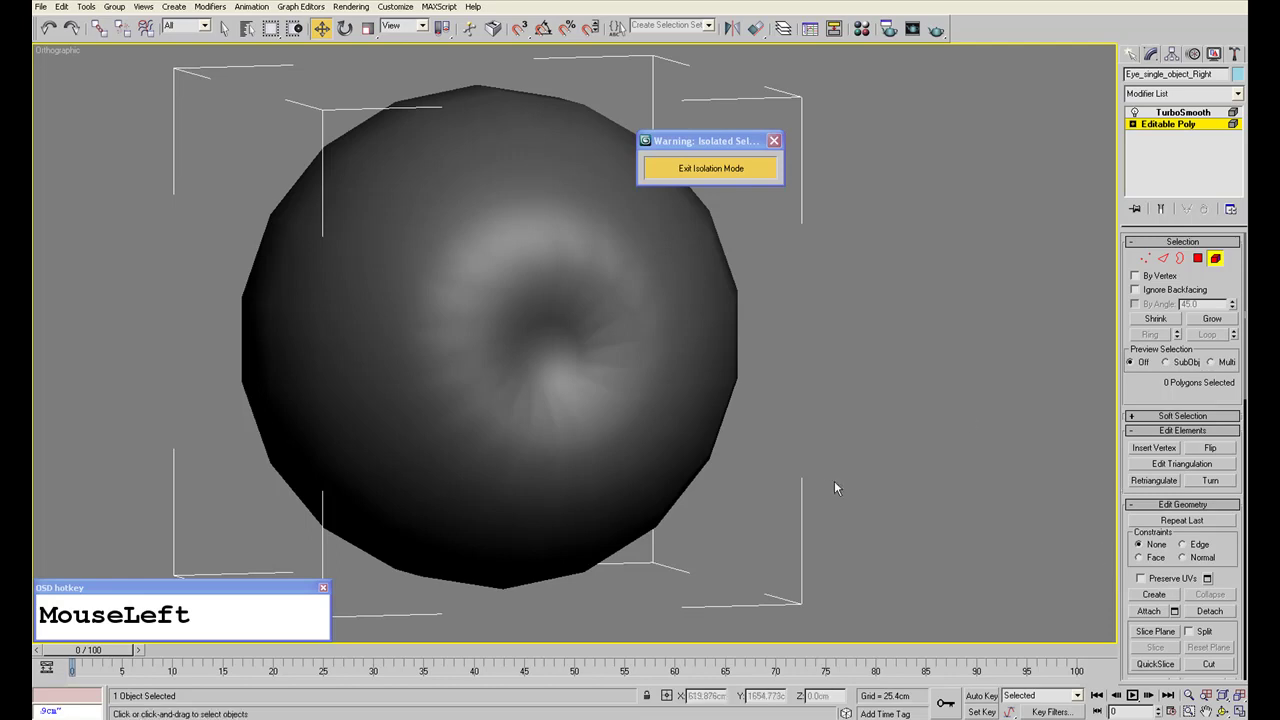
pyautogui.keyDown('alt'); pyautogui.moveTo(834, 481); pyautogui.dragTo(811, 457, button='middle'); pyautogui.keyUp('alt')
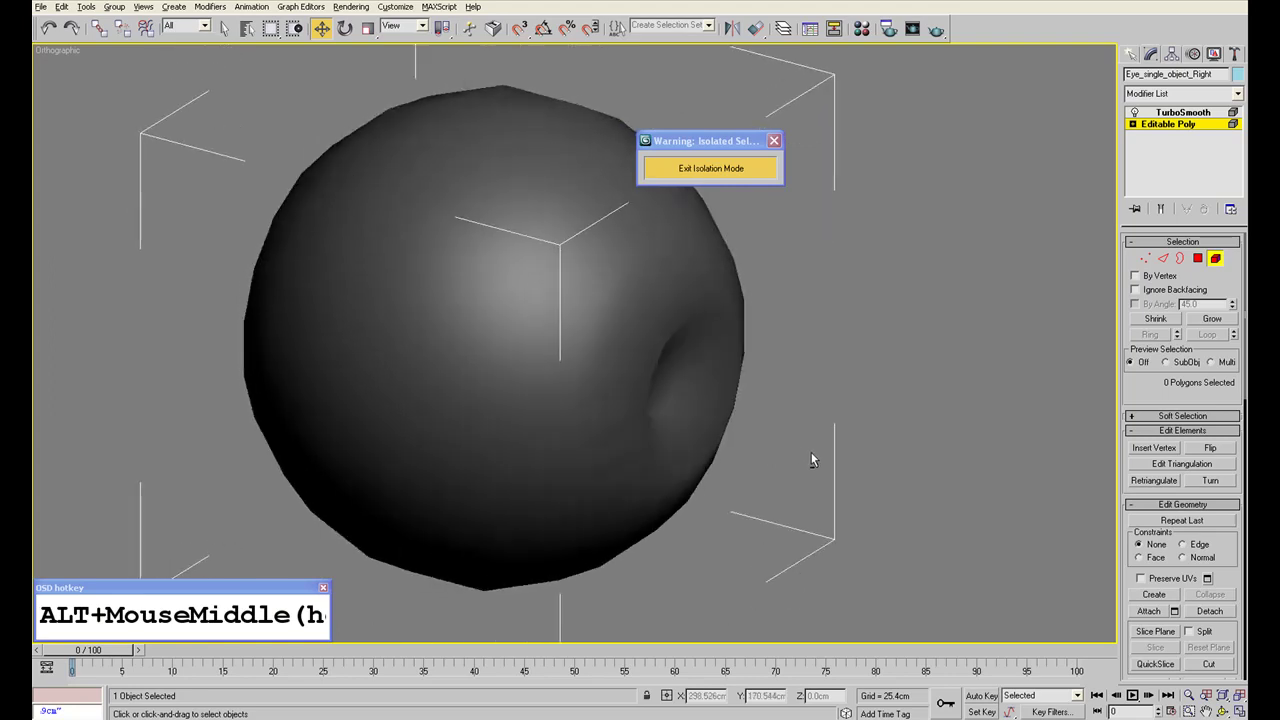
pyautogui.click(1159, 399)
pyautogui.moveTo(1159, 399); pyautogui.dragTo(1149, 52)
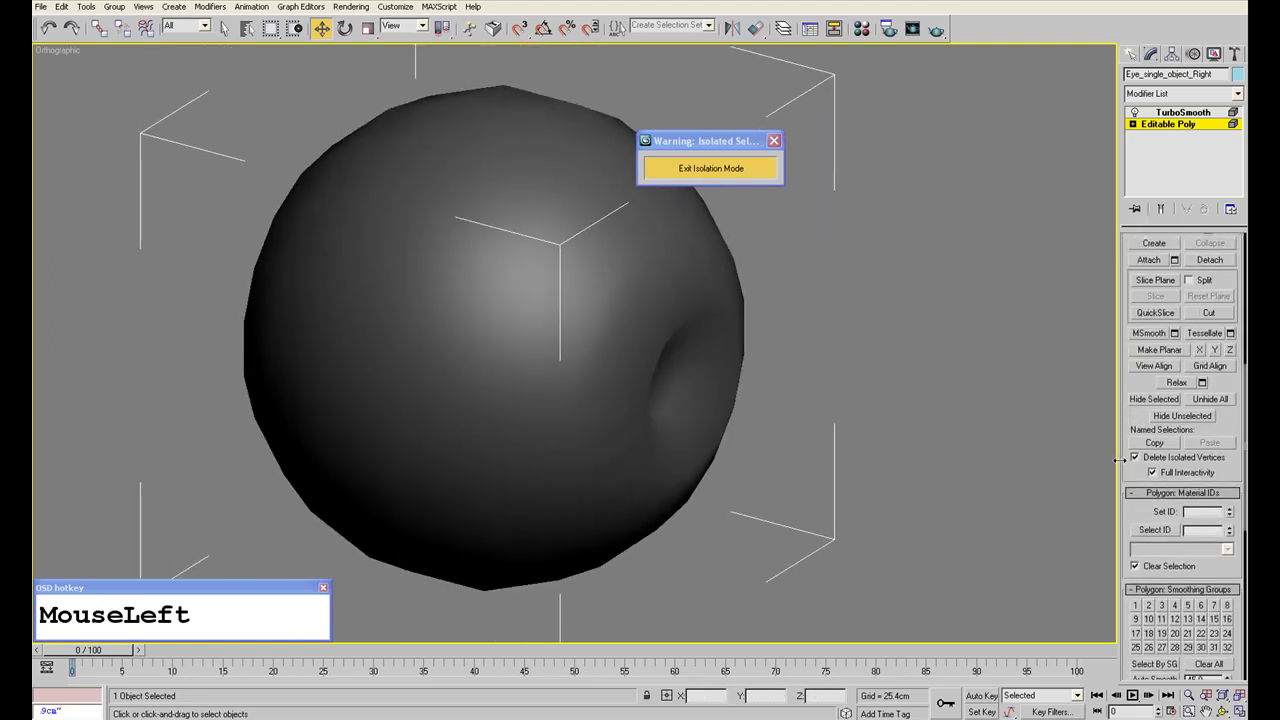
pyautogui.moveTo(1130, 433); pyautogui.dragTo(1131, 383)
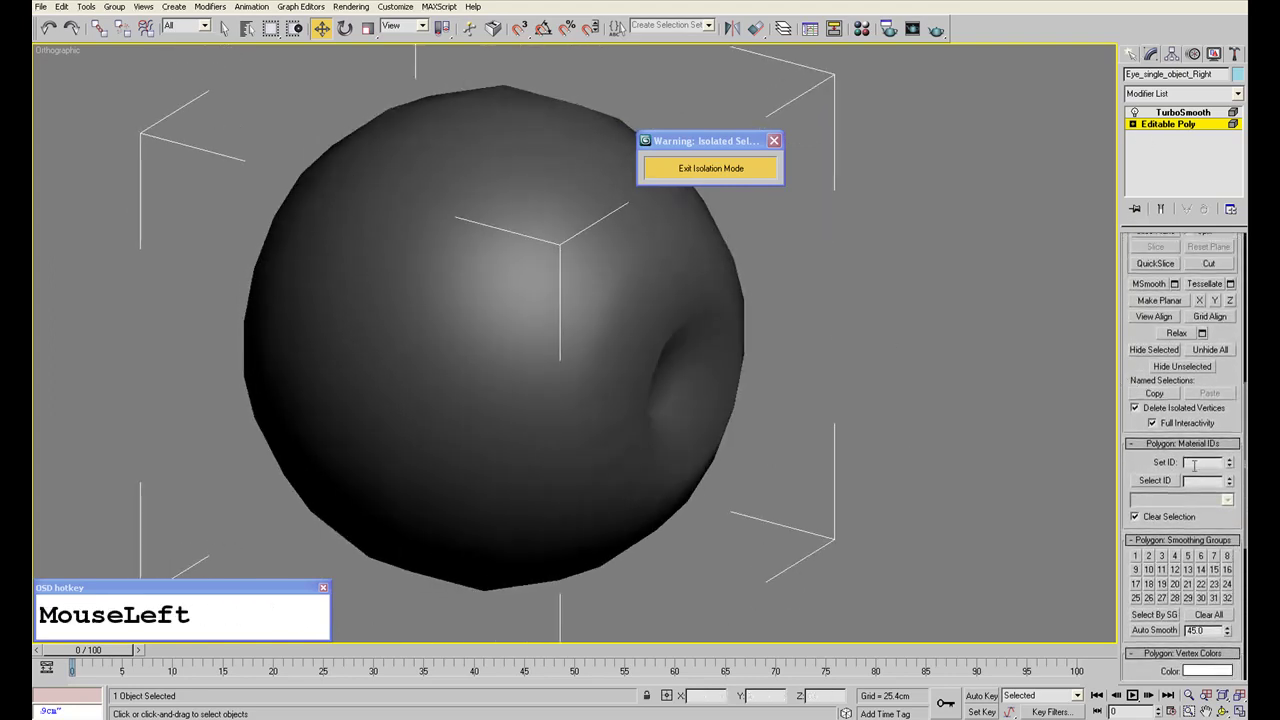
pyautogui.moveTo(1124, 450); pyautogui.dragTo(1201, 355)
pyautogui.click(1207, 351)
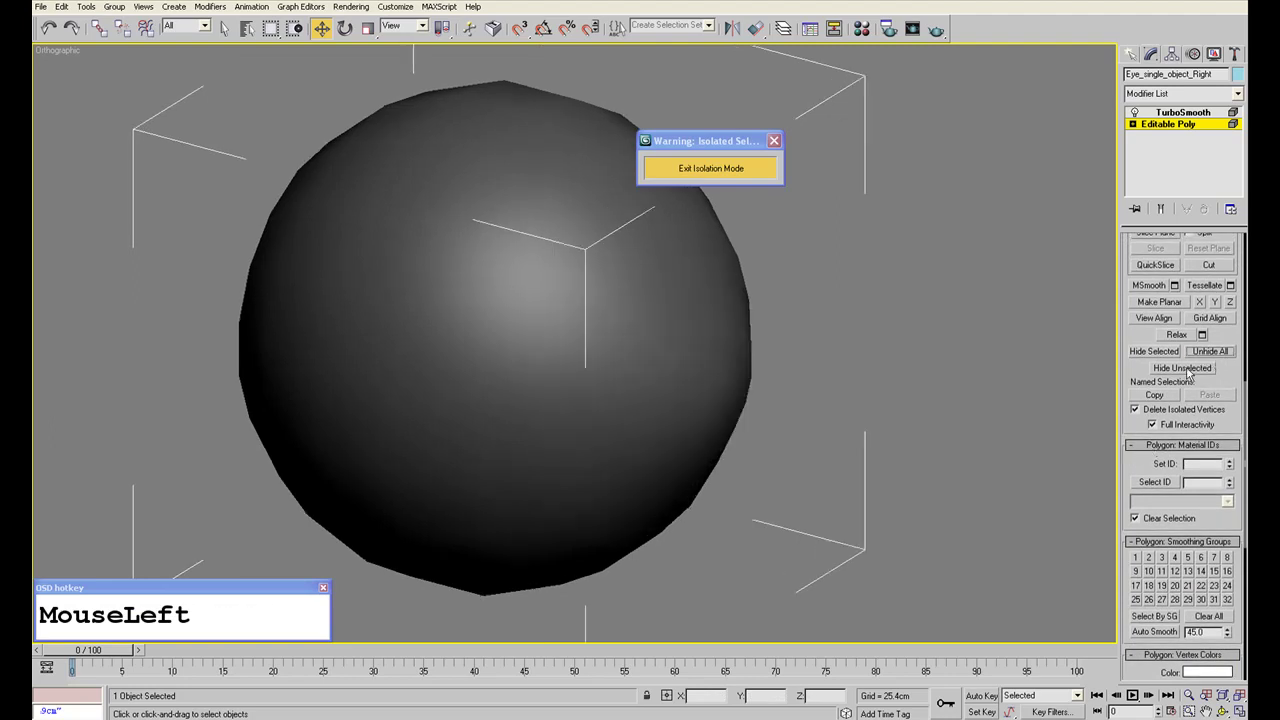
pyautogui.keyDown('alt'); pyautogui.moveTo(806, 380); pyautogui.dragTo(745, 368, button='middle'); pyautogui.keyUp('alt')
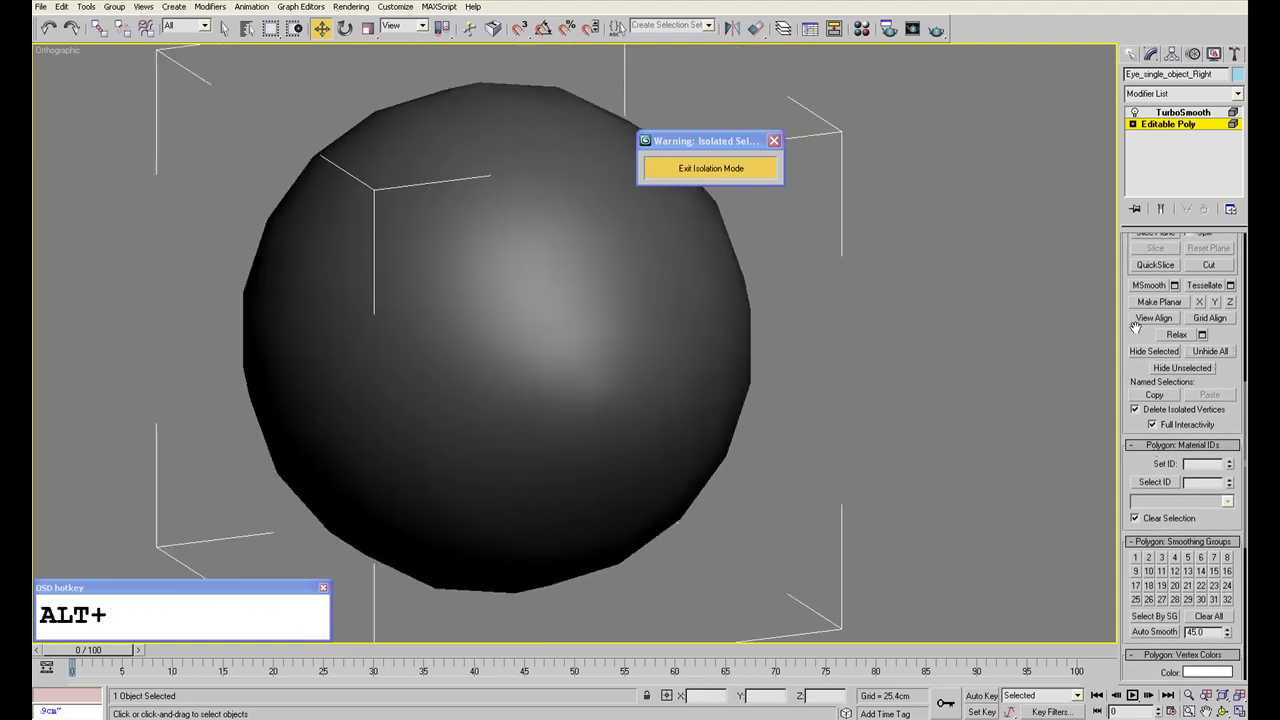
# Select the right eye's outer shell as an element.
pyautogui.moveTo(1135, 327); pyautogui.dragTo(1129, 603)
pyautogui.moveTo(1165, 284)
pyautogui.mouseDown()
pyautogui.moveTo(1160, 408)
pyautogui.moveTo(1150, 260)
pyautogui.mouseUp()
pyautogui.click(718, 343)
pyautogui.moveTo(1151, 553); pyautogui.dragTo(1150, 414)
pyautogui.moveTo(1138, 473); pyautogui.dragTo(1199, 312)
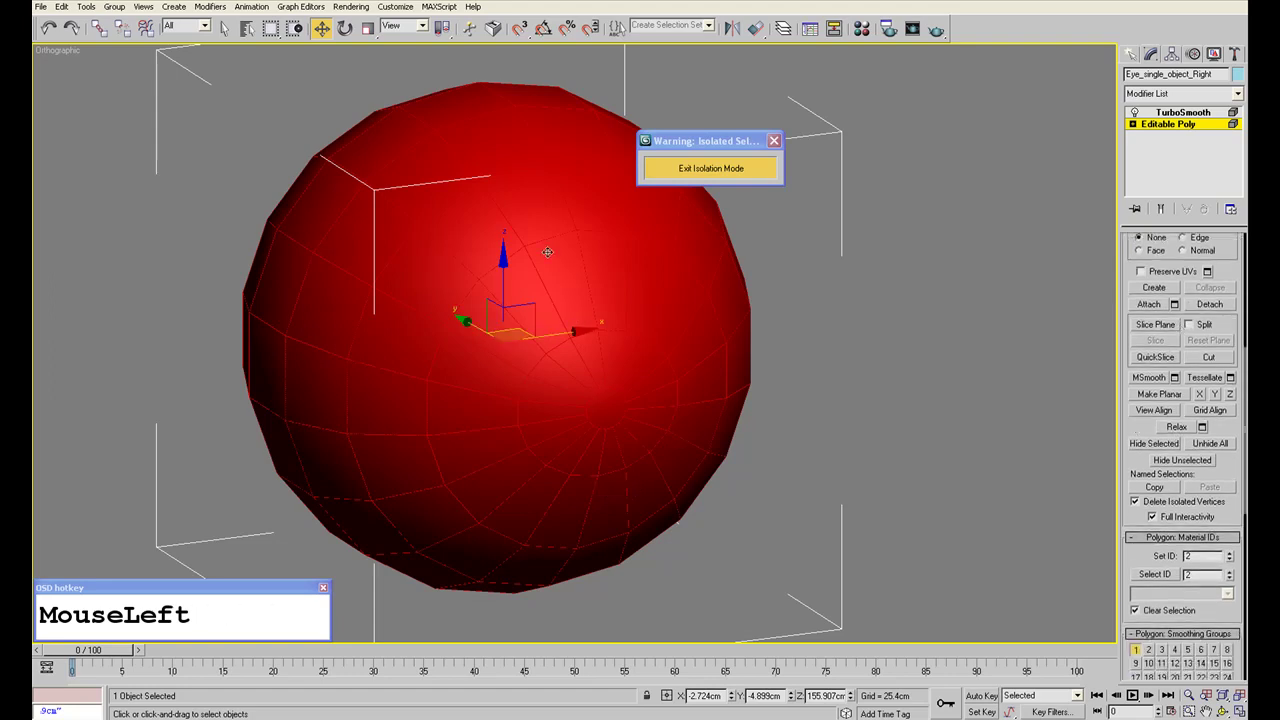
pyautogui.moveTo(502, 268); pyautogui.dragTo(433, 322)
pyautogui.rightClick(433, 322)
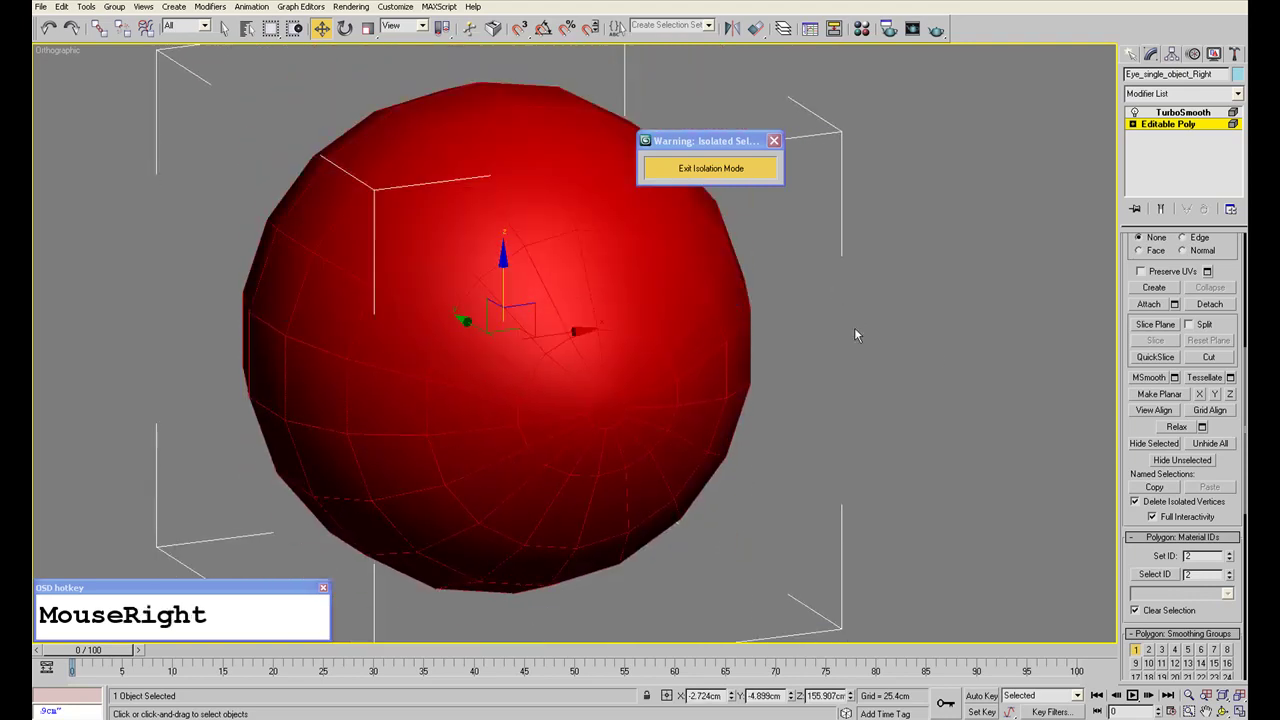
# Detach the selected shell as a separate object named Cornea_Mesh, with Detach To Element and Detach As Clone off.
pyautogui.click(1214, 305)
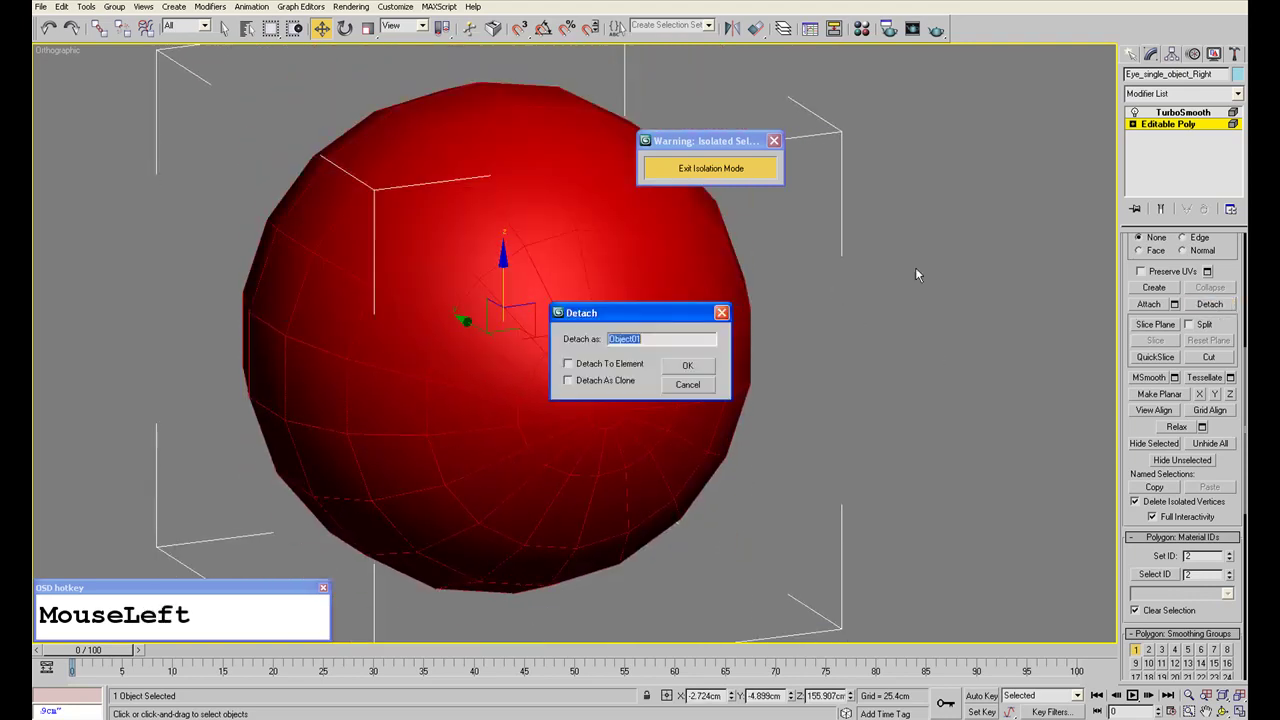
pyautogui.write('Cornea_')
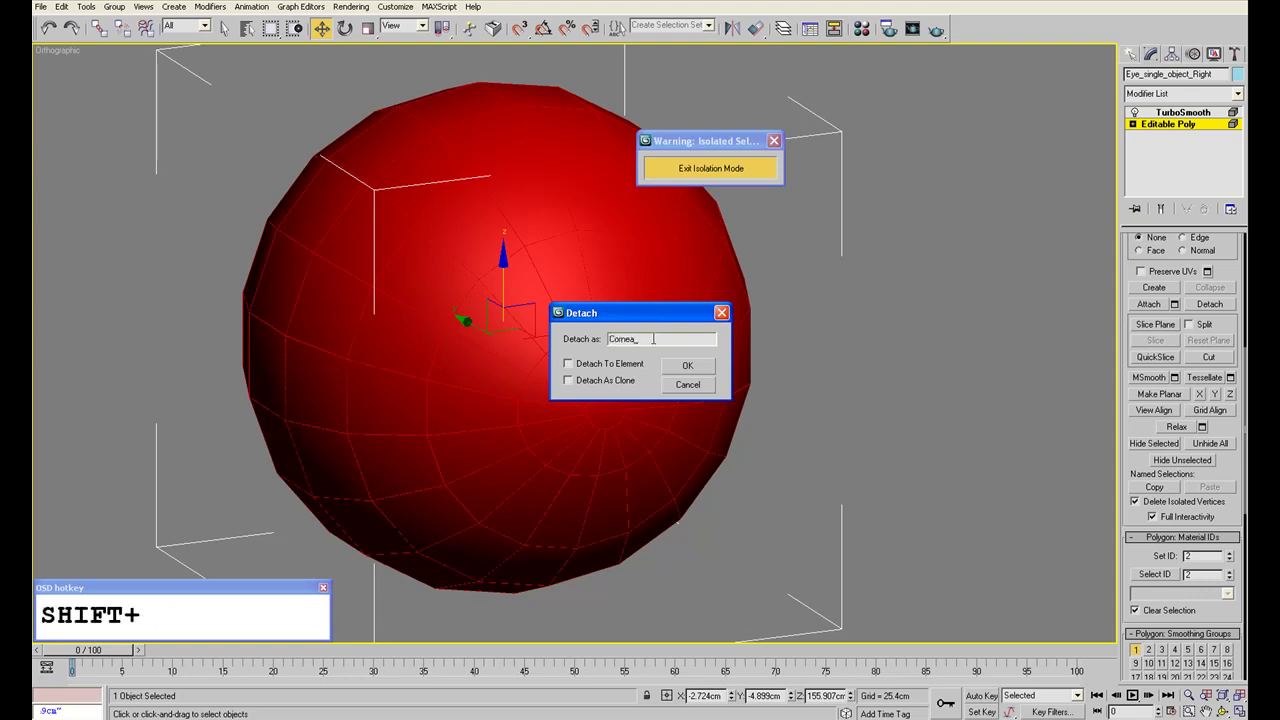
pyautogui.write('Mesh')
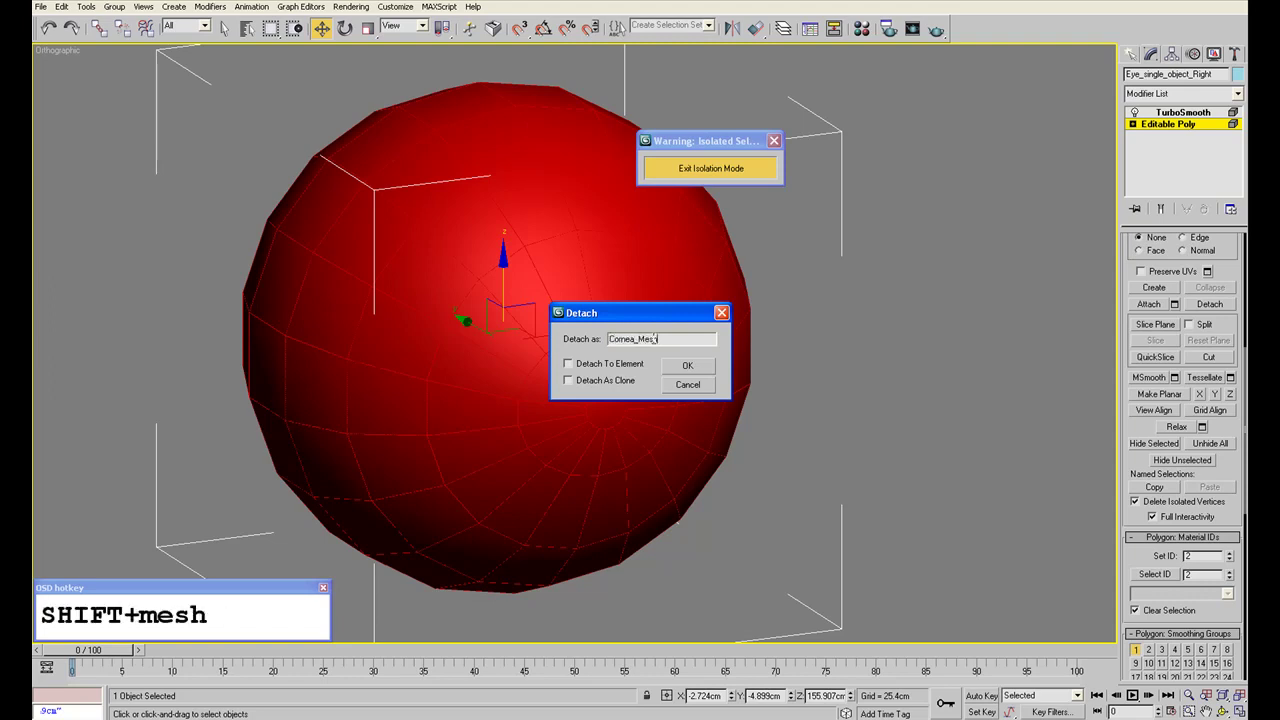
pyautogui.click(597, 366)
pyautogui.click(588, 381)
pyautogui.click(606, 366)
pyautogui.click(609, 382)
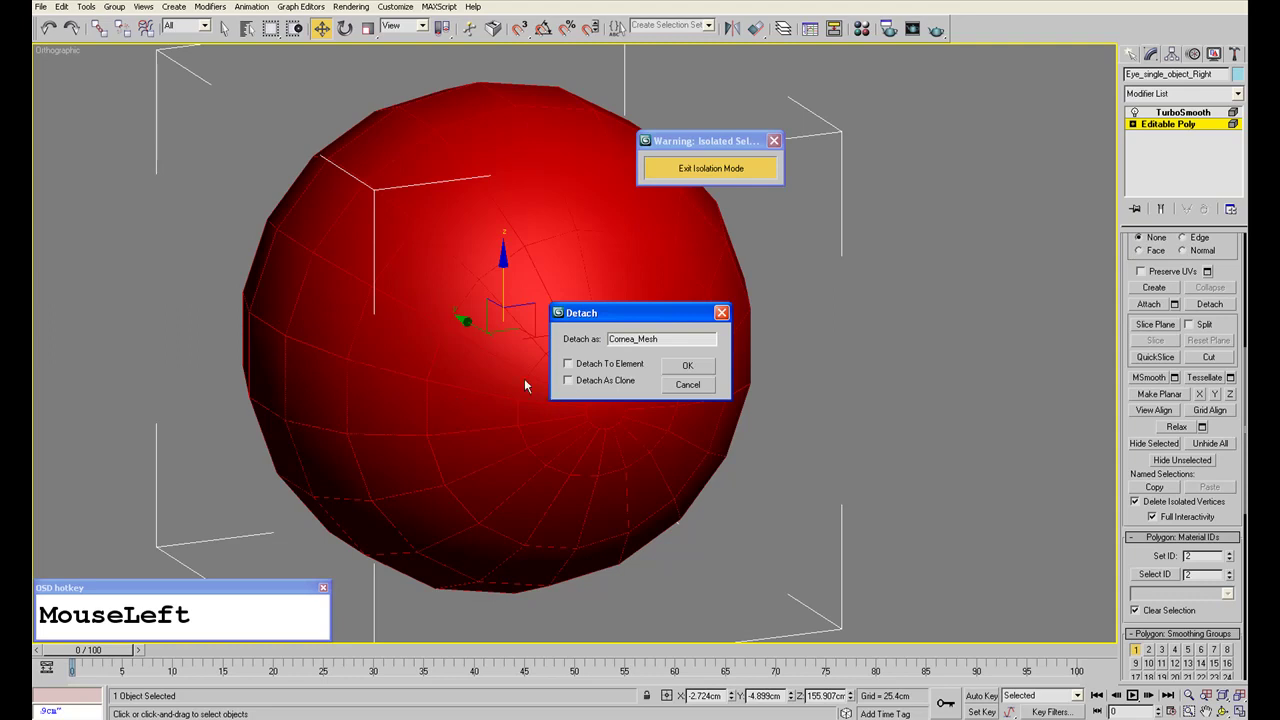
pyautogui.click(671, 370)
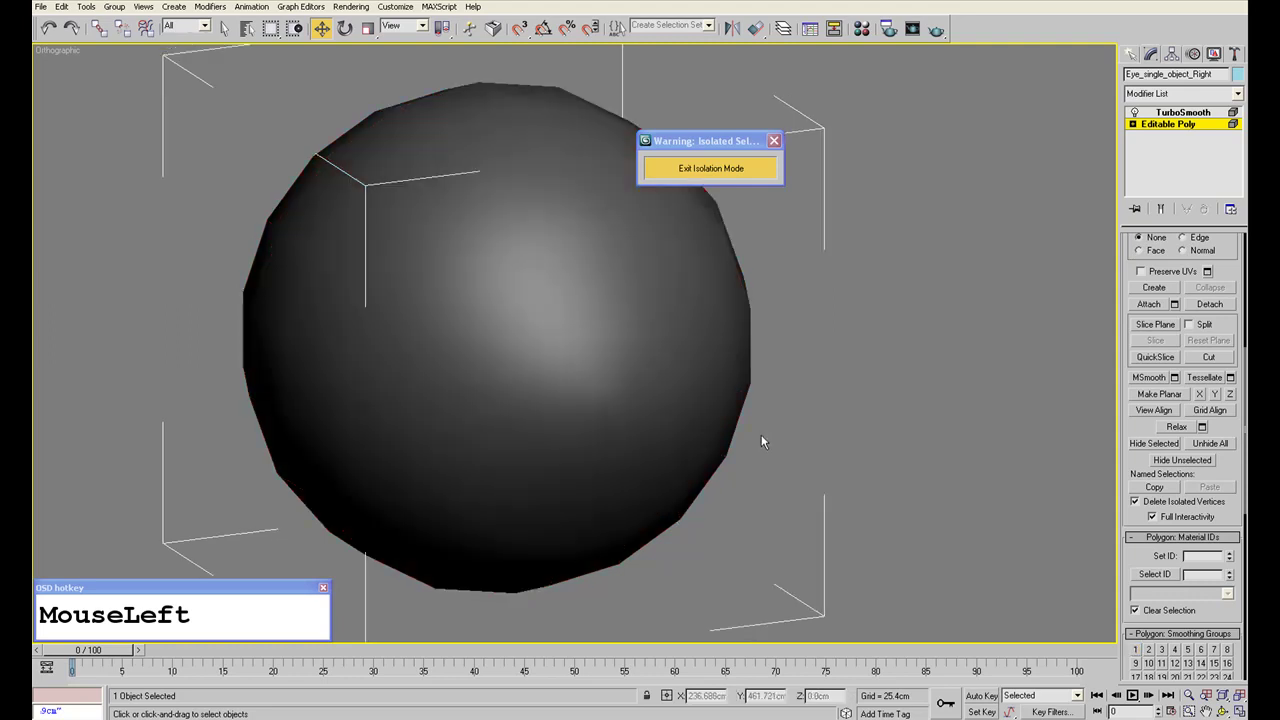
# Select Cornea_Mesh and move it along the X axis until it sits beside the inner eyeball.
pyautogui.click(1132, 54)
pyautogui.scroll(-2, 506, 309)
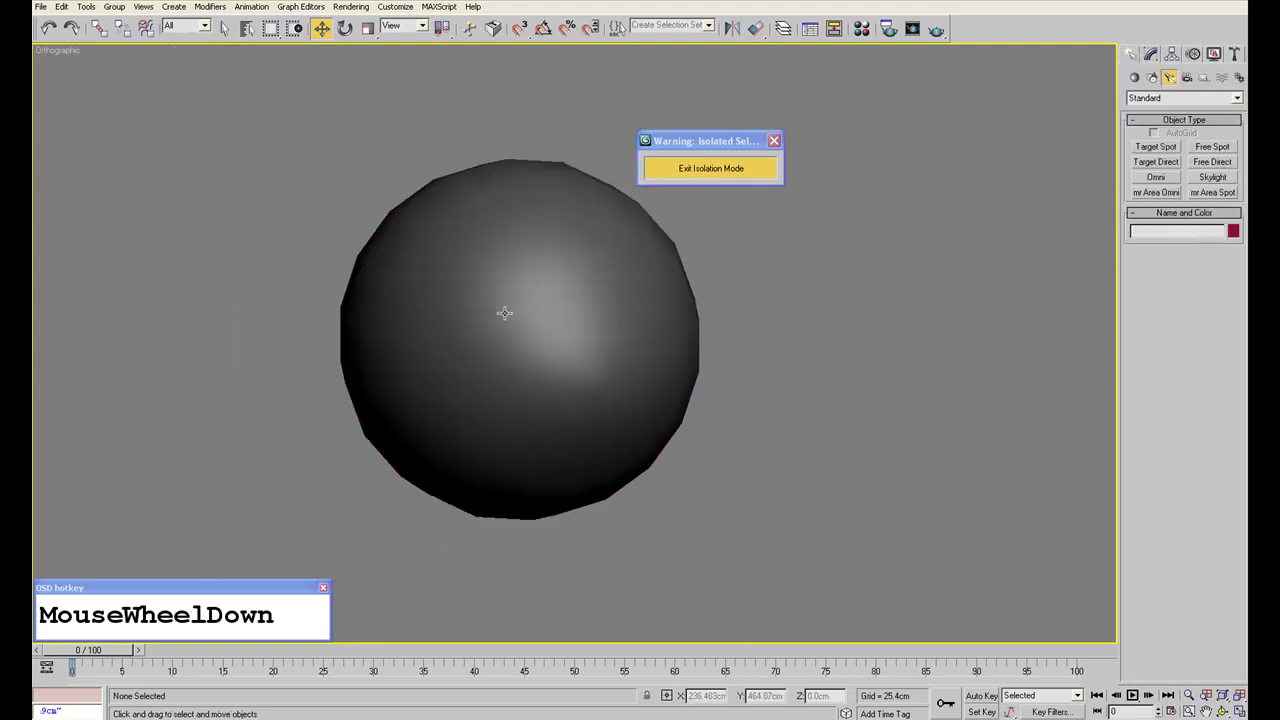
pyautogui.click(505, 314)
pyautogui.moveTo(582, 332); pyautogui.dragTo(290, 402)
pyautogui.rightClick(290, 402)
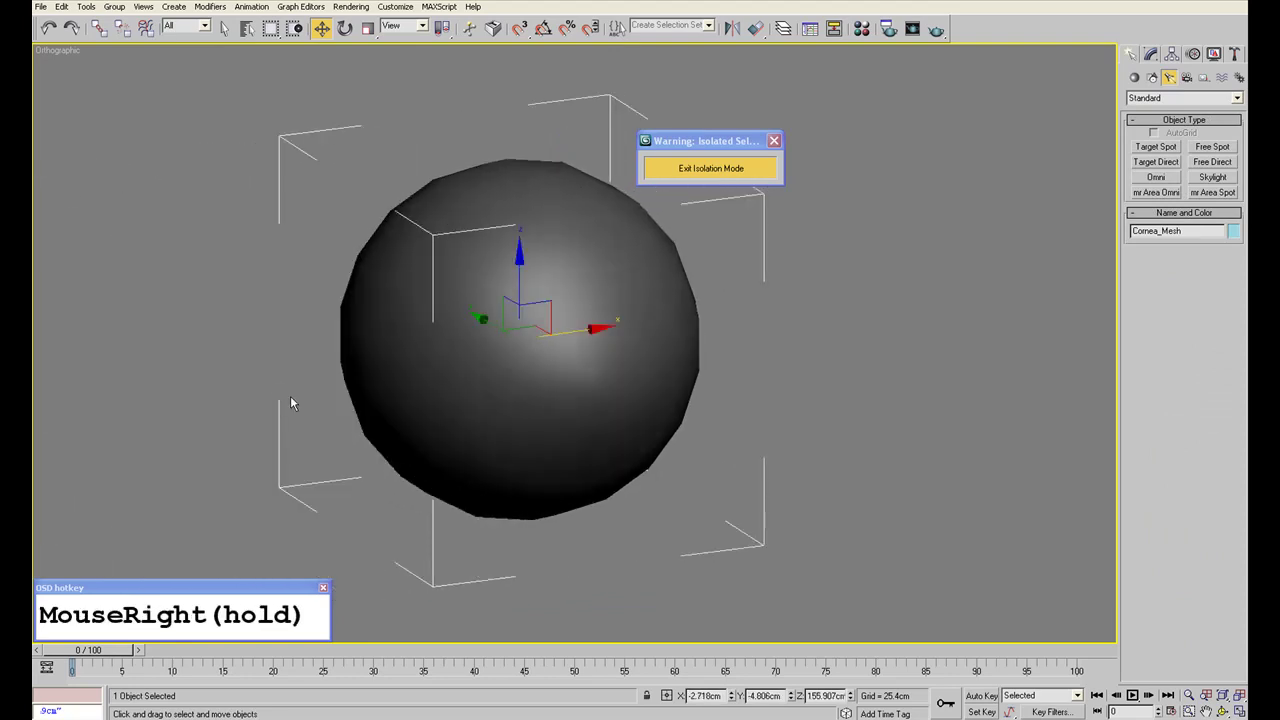
pyautogui.moveTo(575, 328); pyautogui.dragTo(885, 275)
# Render the orthographic view and examine the inner eyeball and the cornea side by side.
pyautogui.click(935, 28)
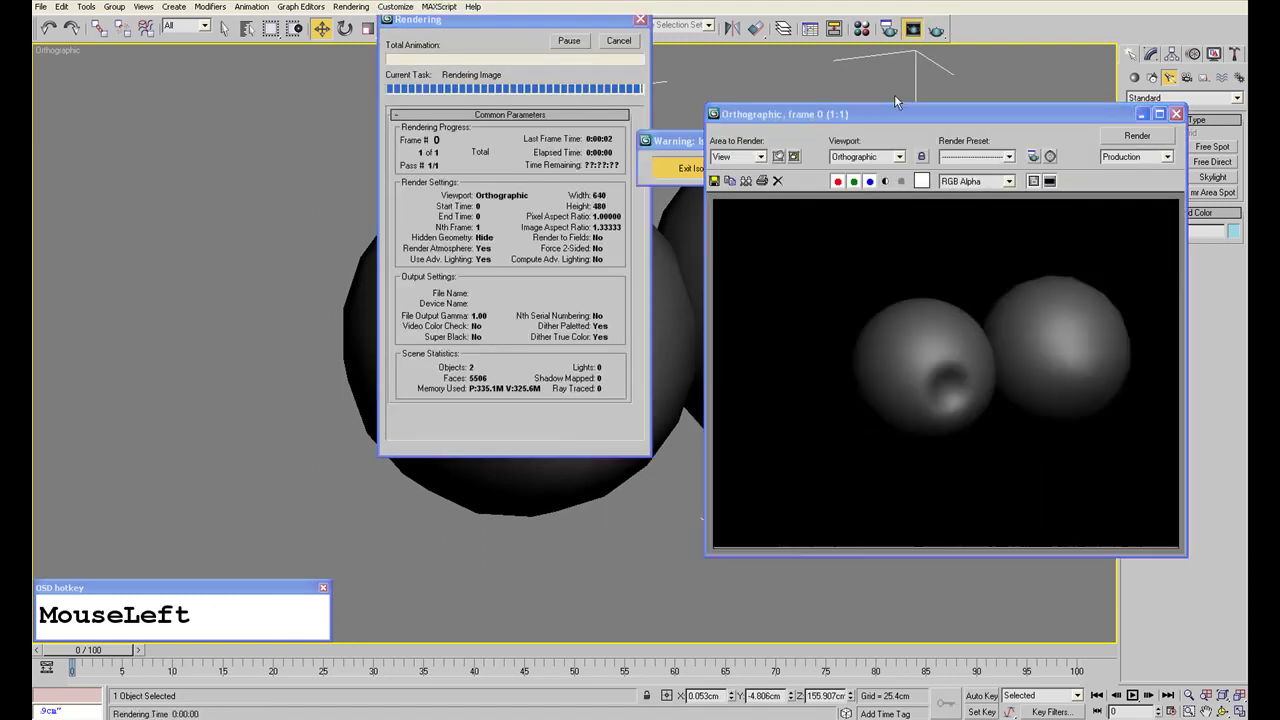
pyautogui.scroll(1, 925, 320)
pyautogui.moveTo(934, 337); pyautogui.dragTo(826, 329, button='middle')
pyautogui.scroll(-1, 895, 321)
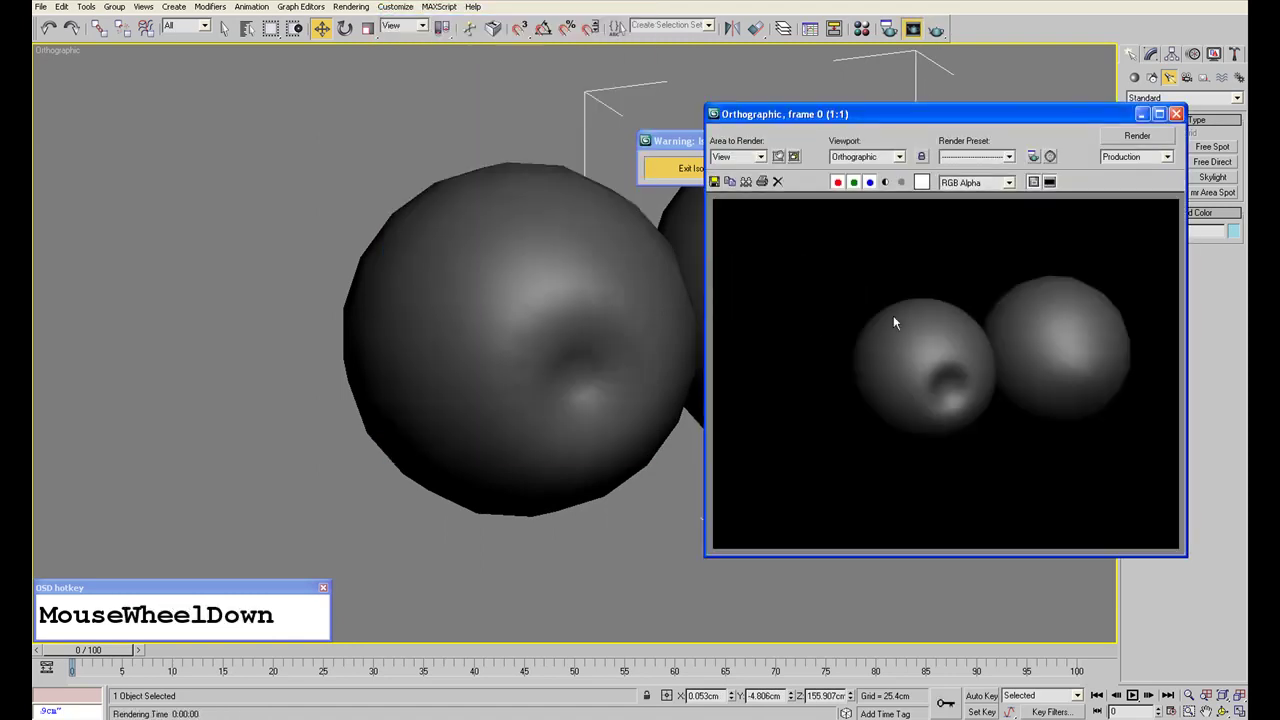
# Show the alpha channel of the rendered frame, then enlarge and reposition its window.
pyautogui.click(885, 183)
pyautogui.scroll(1, 997, 326)
pyautogui.moveTo(997, 326); pyautogui.dragTo(954, 309, button='middle')
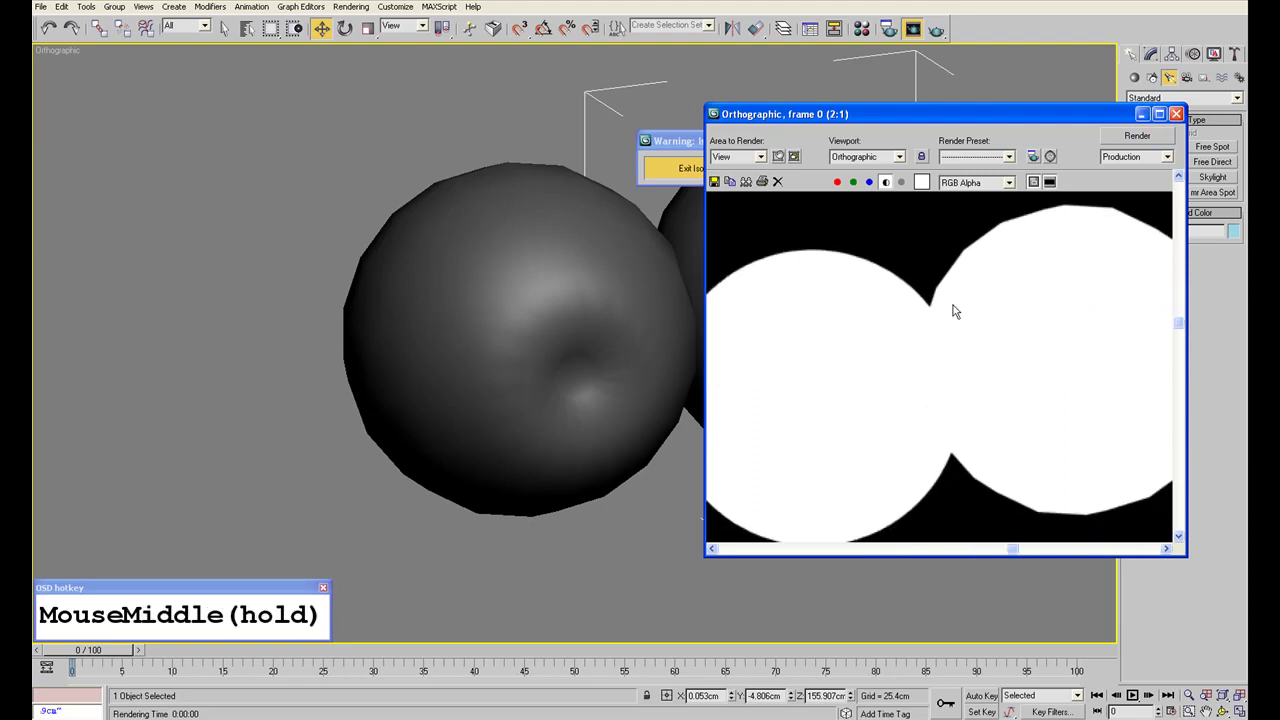
pyautogui.scroll(-1, 954, 309)
pyautogui.moveTo(1190, 563); pyautogui.dragTo(1242, 627)
pyautogui.moveTo(928, 113); pyautogui.dragTo(798, 56)
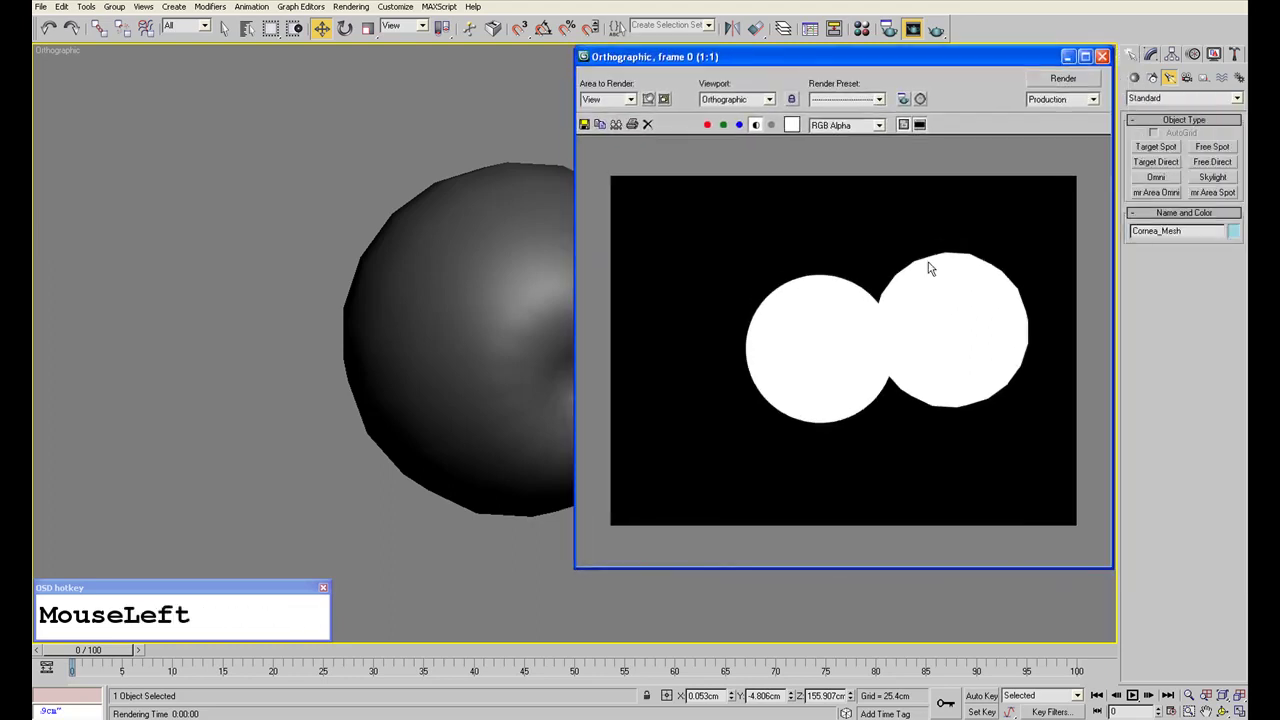
# Compare the silhouette smoothness of the eyeball and the cornea in the alpha render, and close the rendered frame.
pyautogui.scroll(1, 906, 404)
pyautogui.moveTo(883, 386); pyautogui.dragTo(868, 225, button='middle')
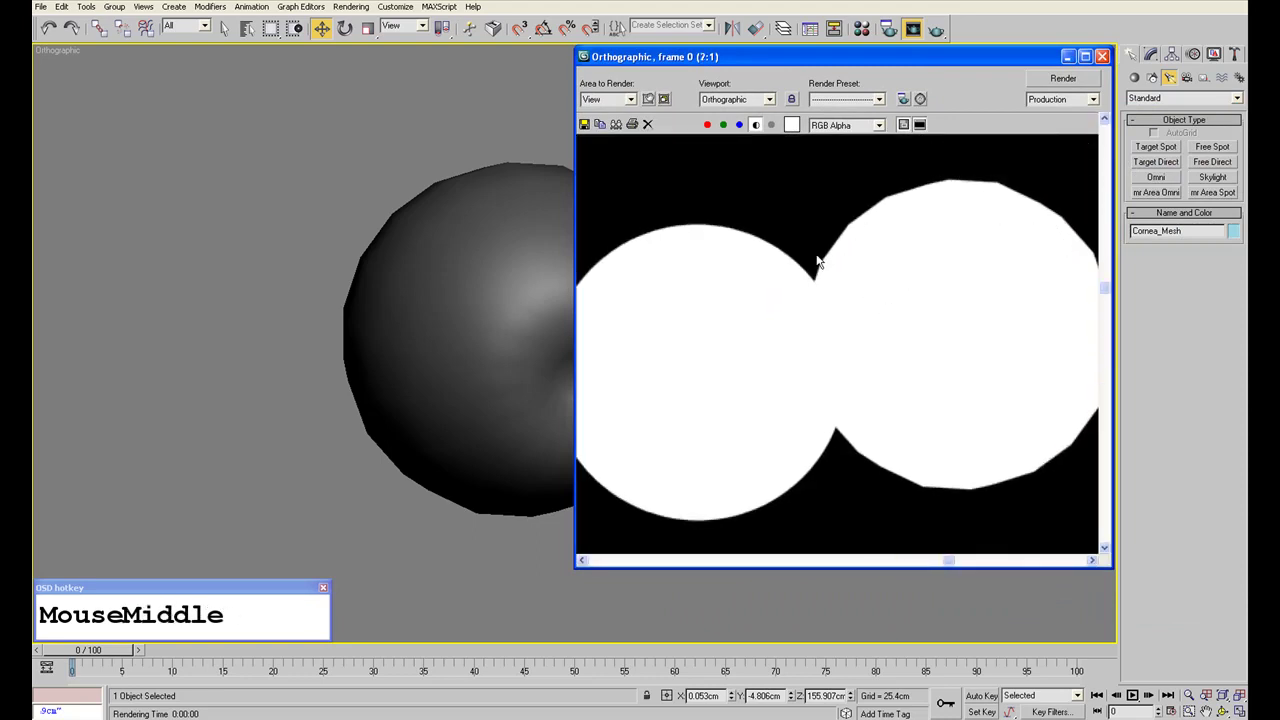
pyautogui.moveTo(806, 368); pyautogui.dragTo(907, 350, button='middle')
pyautogui.scroll(-1, 732, 273)
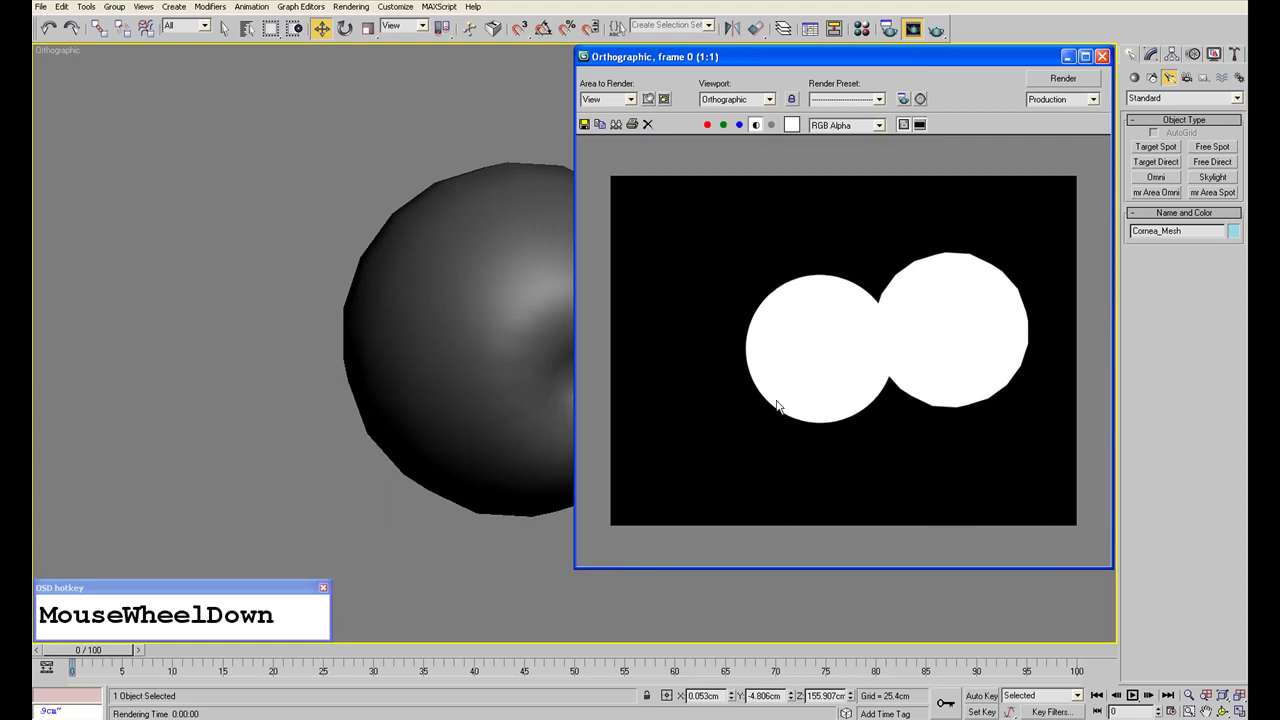
pyautogui.scroll(1, 793, 290)
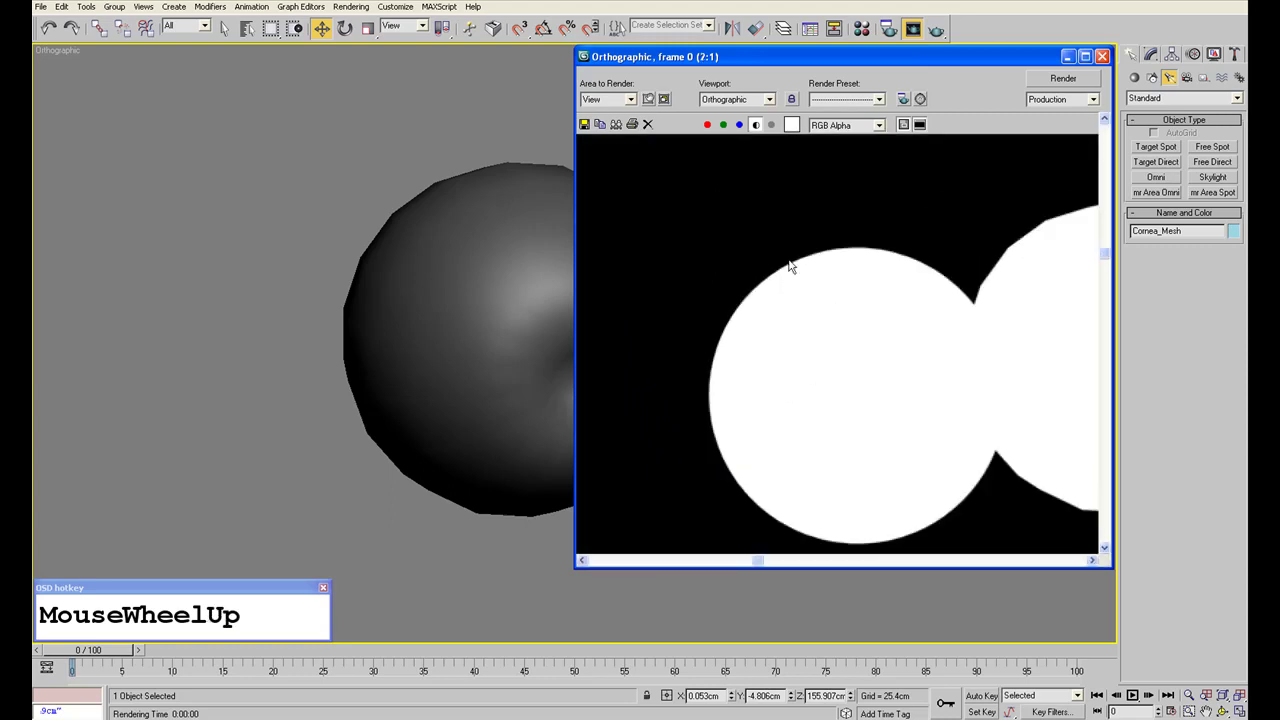
pyautogui.scroll(-1, 1037, 137)
pyautogui.click(1102, 57)
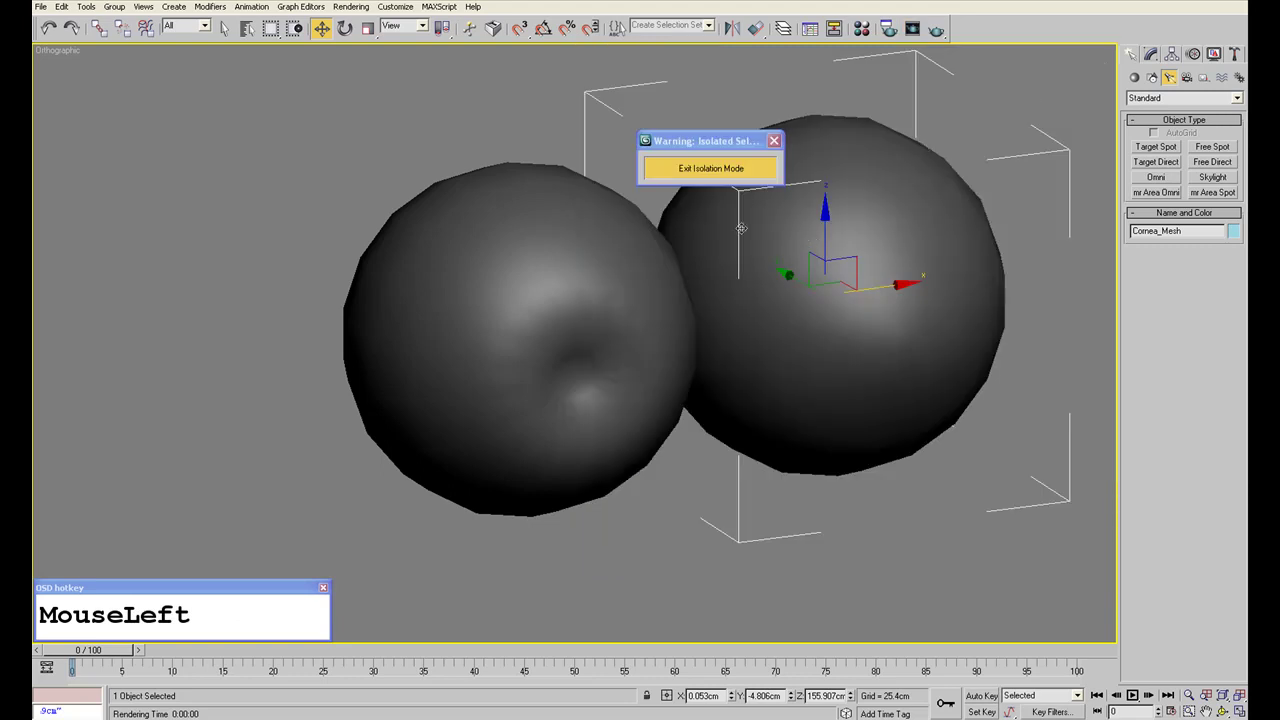
# Undo the last move of Cornea_Mesh.
pyautogui.click(1150, 55)
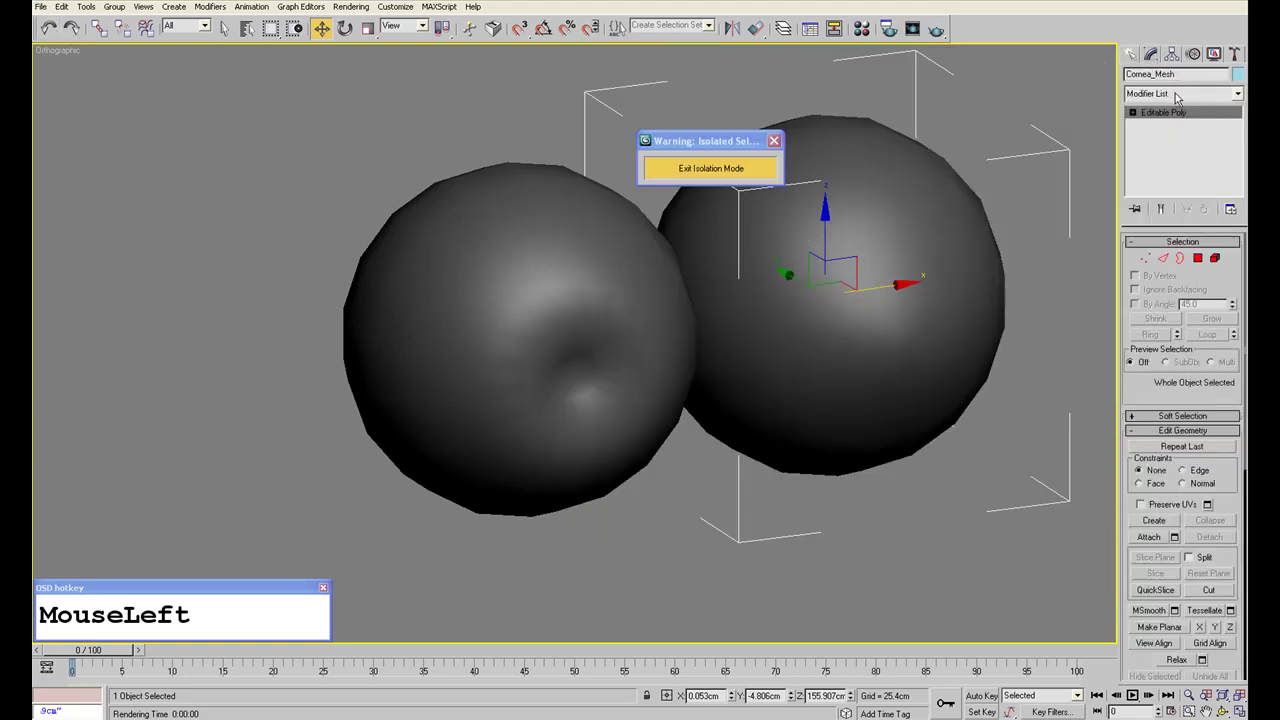
pyautogui.rightClick(46, 28)
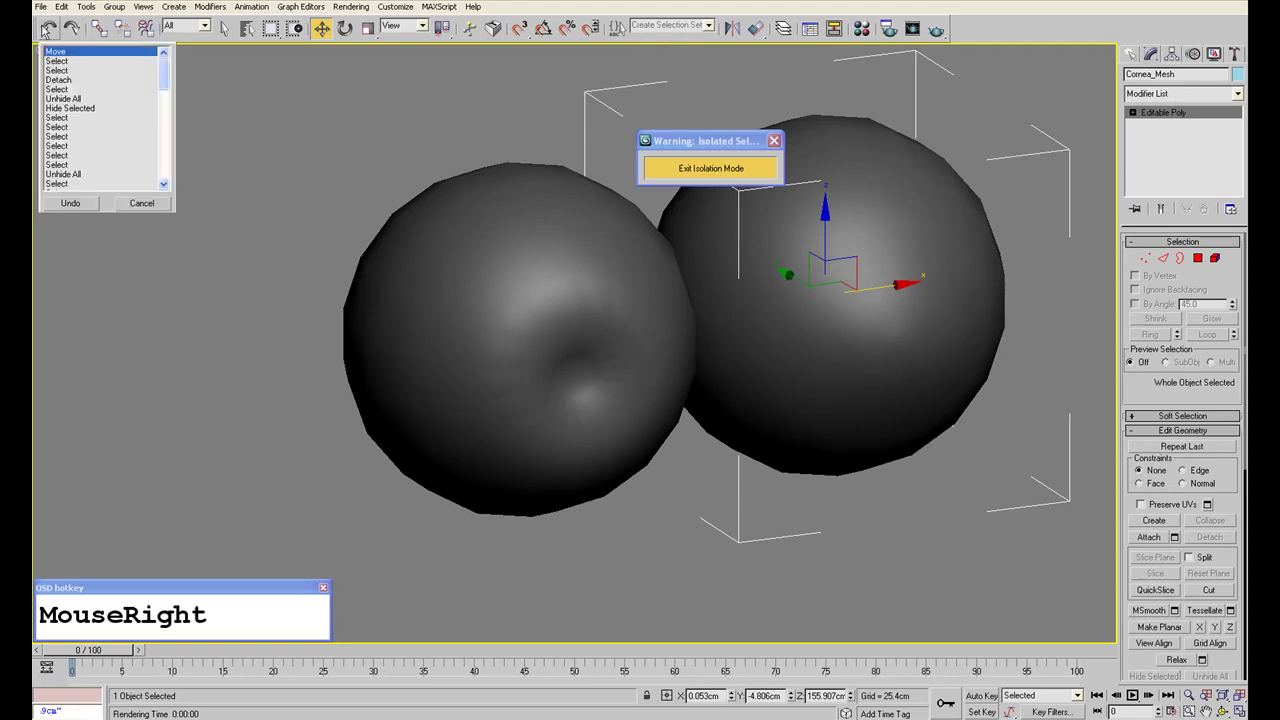
pyautogui.click(45, 31)
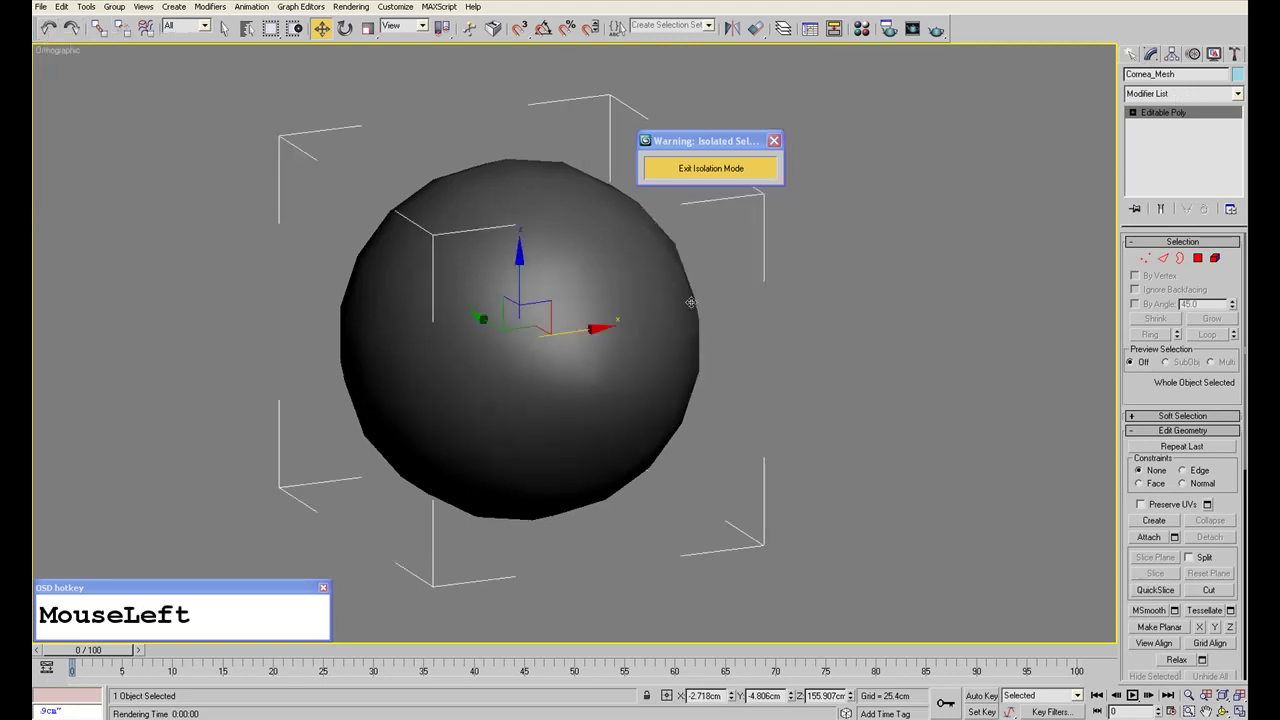
# Turn on Display as Box in the object properties of Cornea_Mesh.
pyautogui.click(771, 338)
pyautogui.click(549, 346)
pyautogui.moveTo(574, 279); pyautogui.dragTo(623, 379, button='right')
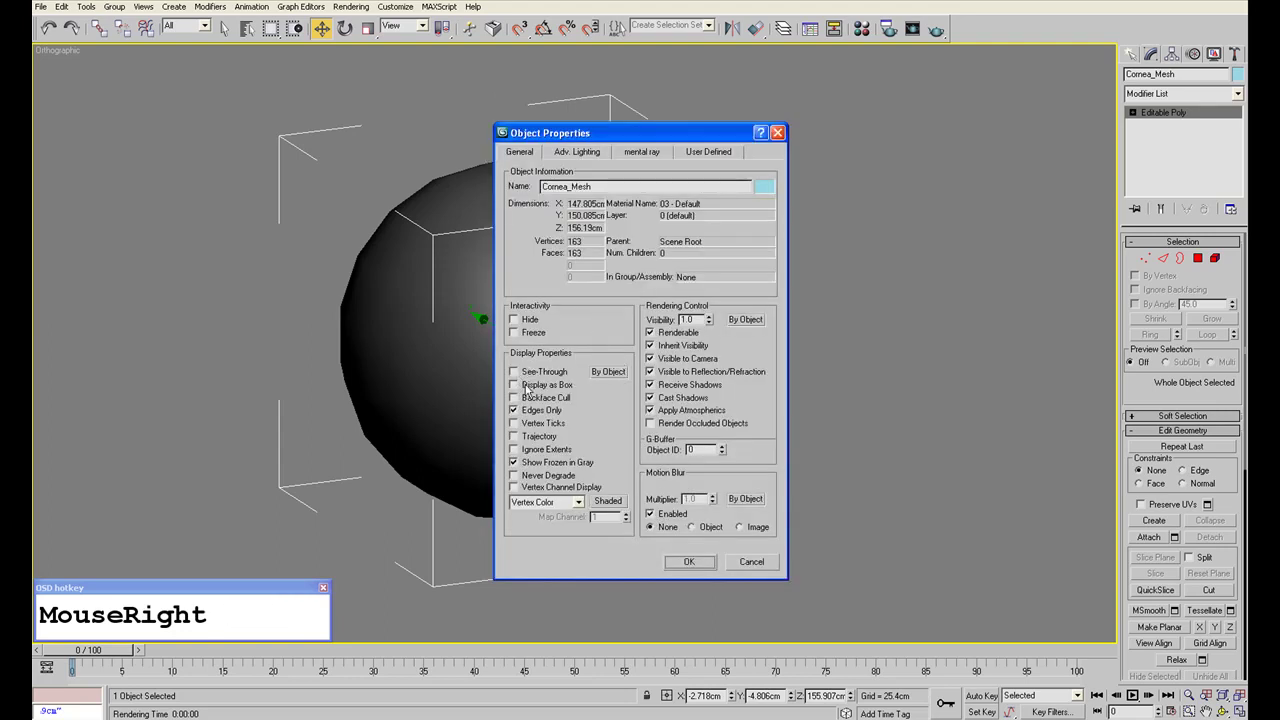
pyautogui.click(527, 388)
pyautogui.click(689, 561)
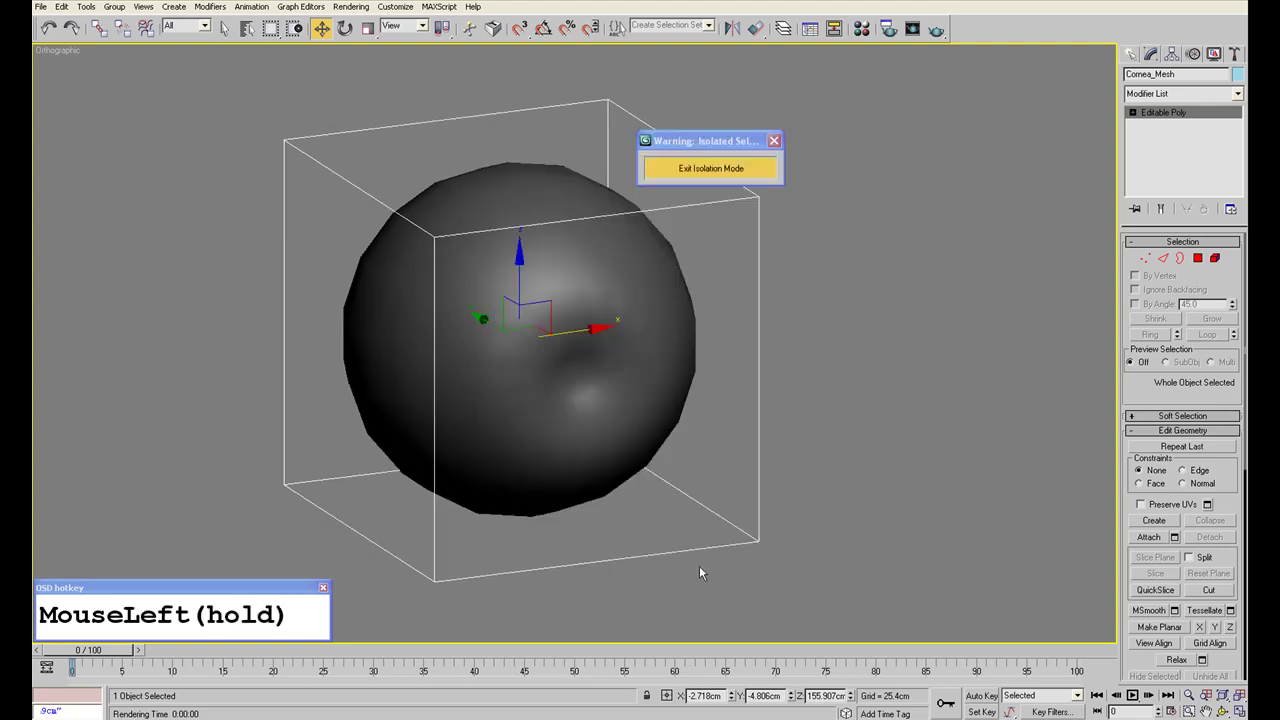
# Check that the boxed cornea and the inner eyeball can be picked as separate objects.
pyautogui.click(708, 293)
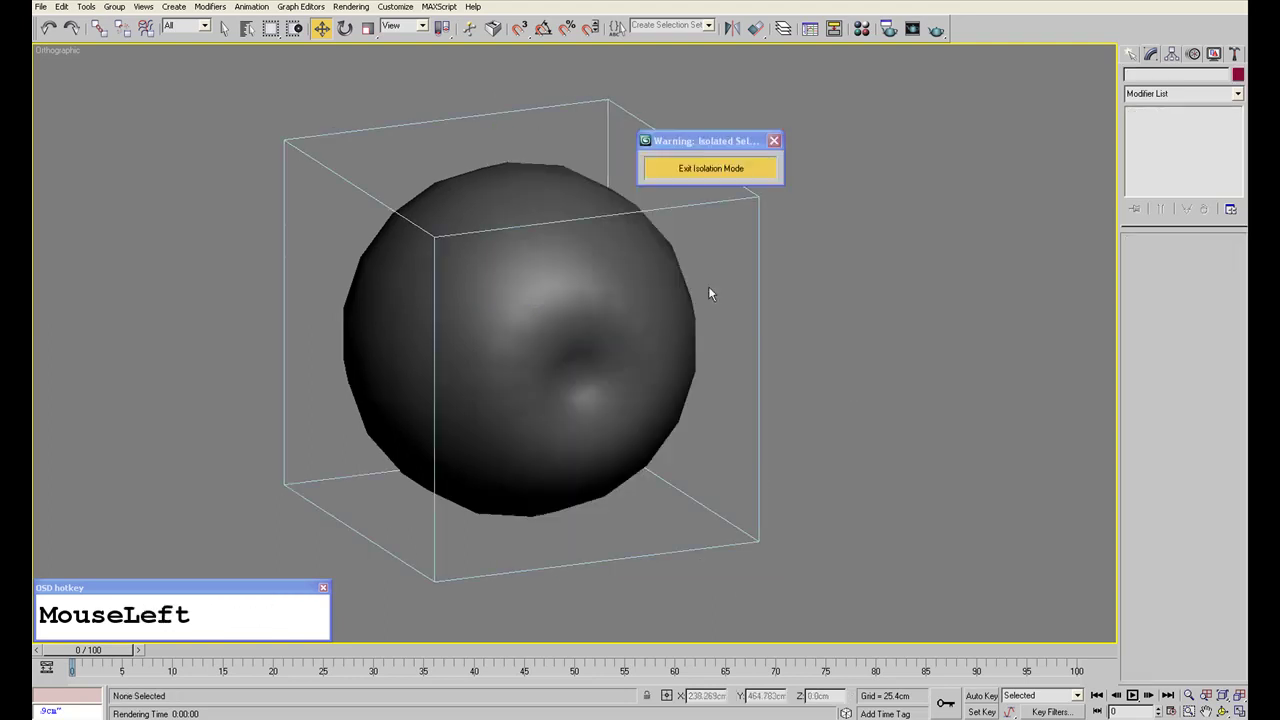
pyautogui.click(727, 201)
pyautogui.click(834, 270)
pyautogui.click(751, 286)
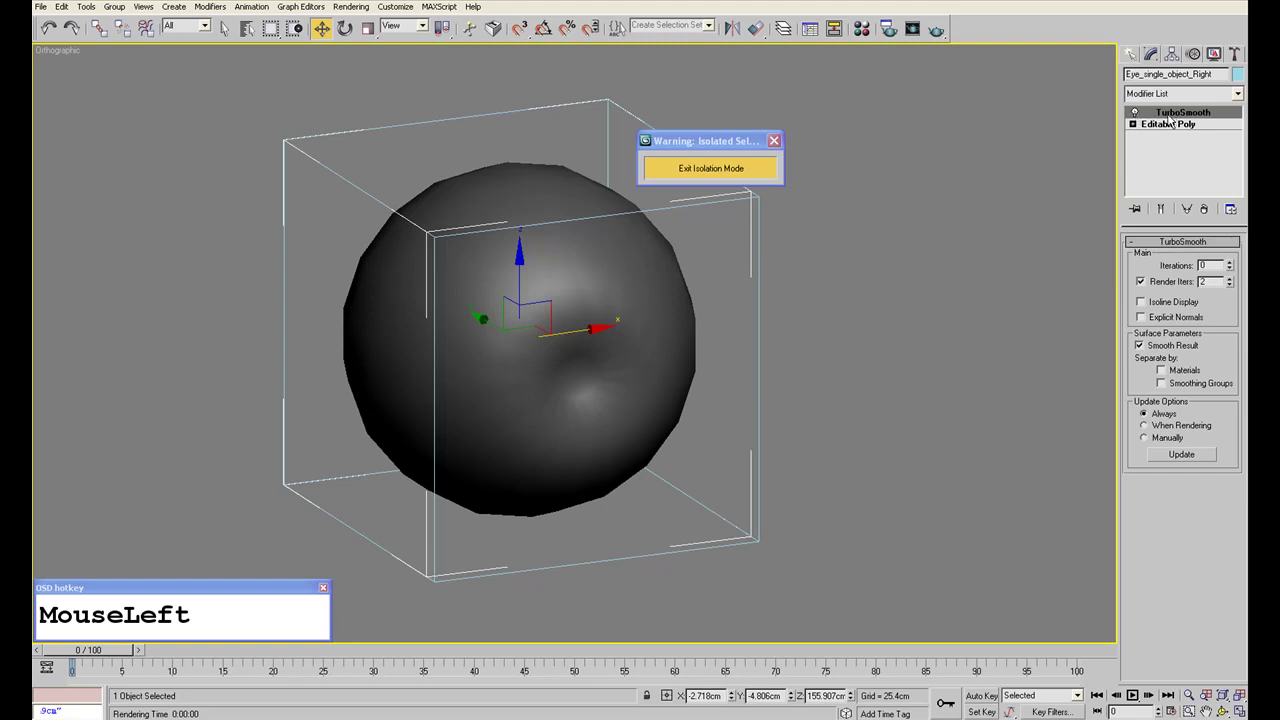
pyautogui.click(792, 201)
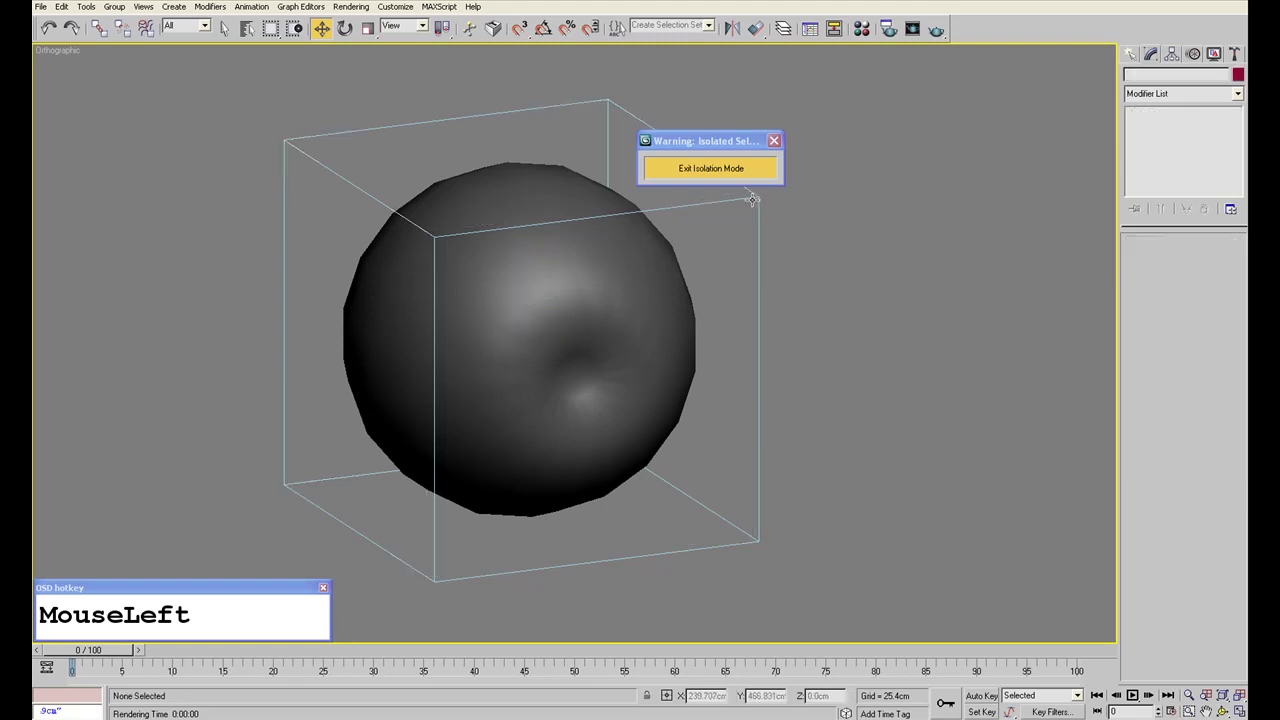
pyautogui.moveTo(756, 197); pyautogui.dragTo(708, 266)
pyautogui.rightClick(803, 257)
# Copy the TurboSmooth modifier of Eye_single_object_Right and paste it onto Cornea_Mesh as an instance.
pyautogui.click(643, 323)
pyautogui.click(628, 327)
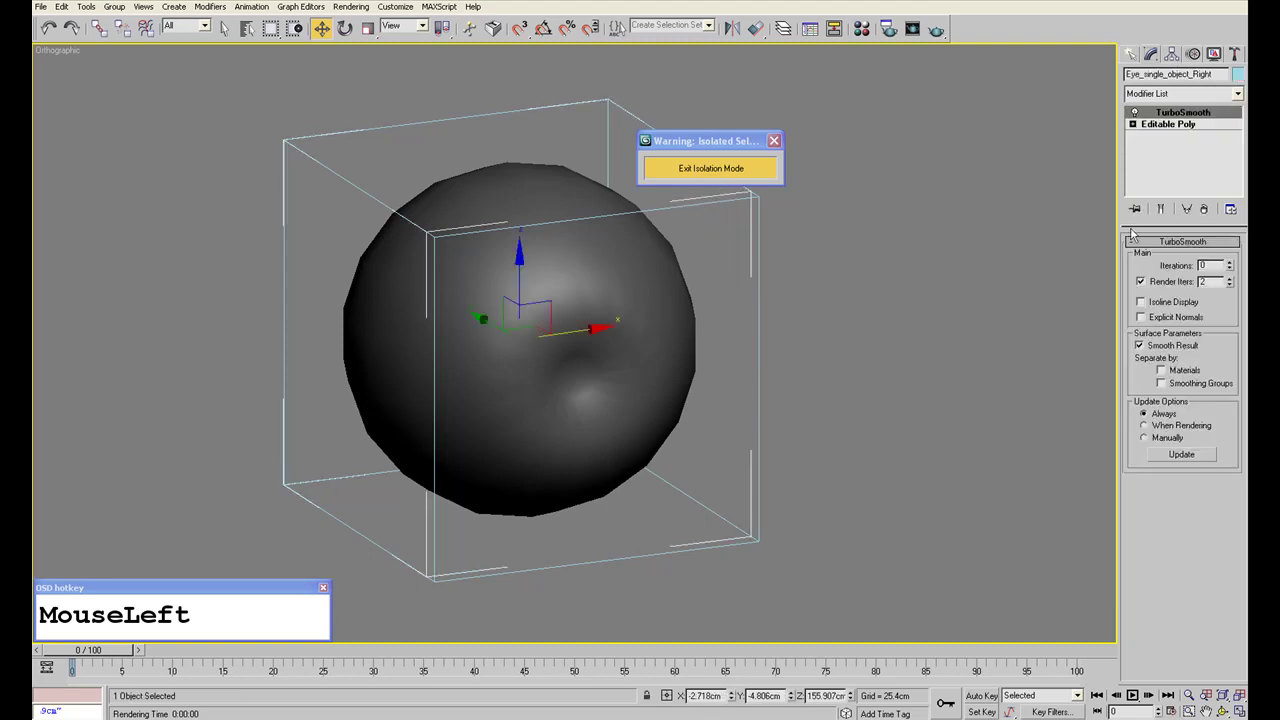
pyautogui.rightClick(1181, 114)
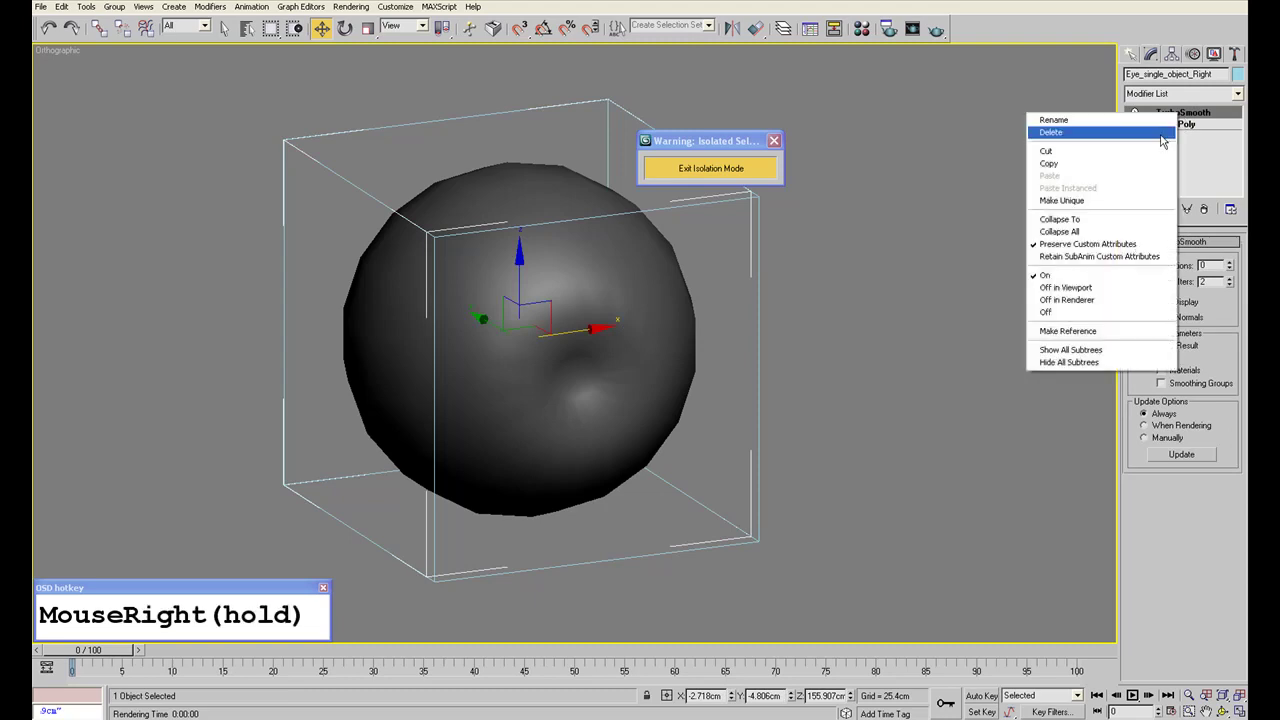
pyautogui.click(1103, 164)
pyautogui.click(934, 221)
pyautogui.click(700, 203)
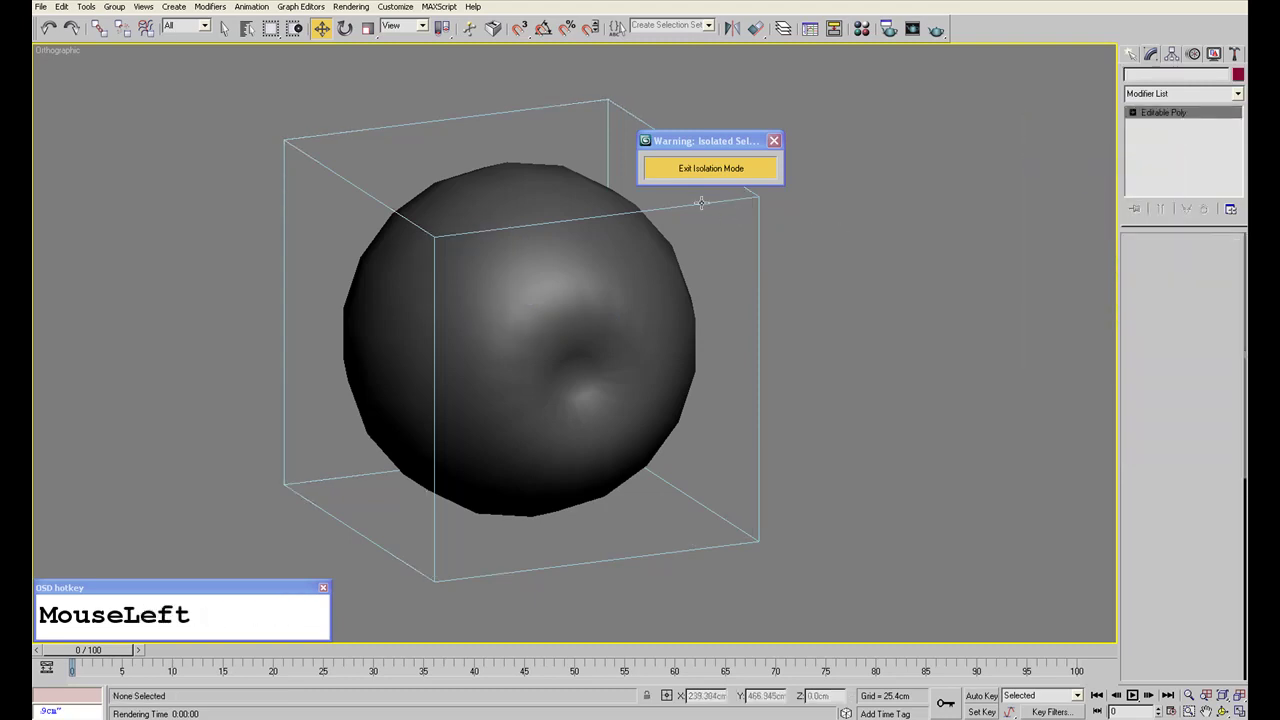
pyautogui.rightClick(1155, 112)
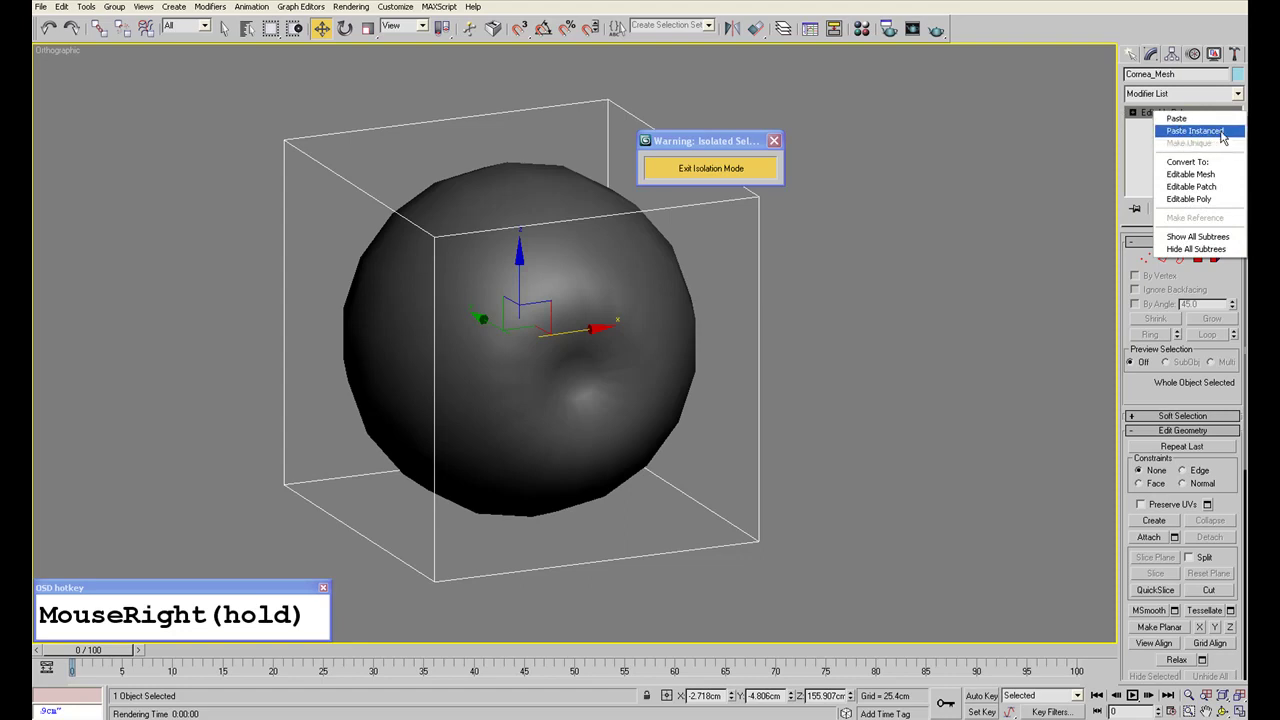
pyautogui.moveTo(1221, 135); pyautogui.dragTo(1221, 135, button='right')
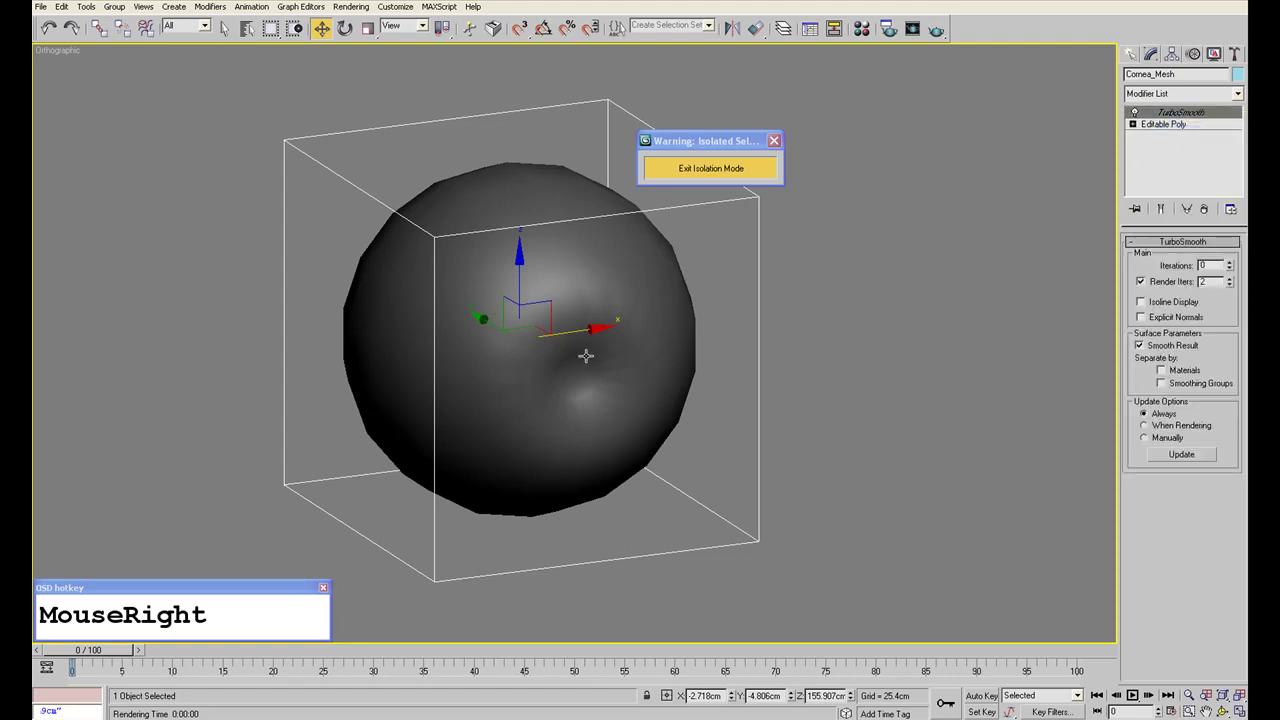
# Move Cornea_Mesh along X until it sits beside the inner eyeball, and turn off its Display as Box property.
pyautogui.moveTo(578, 332); pyautogui.dragTo(910, 282)
pyautogui.rightClick(912, 275)
pyautogui.moveTo(912, 276); pyautogui.dragTo(945, 376, button='right')
pyautogui.click(515, 385)
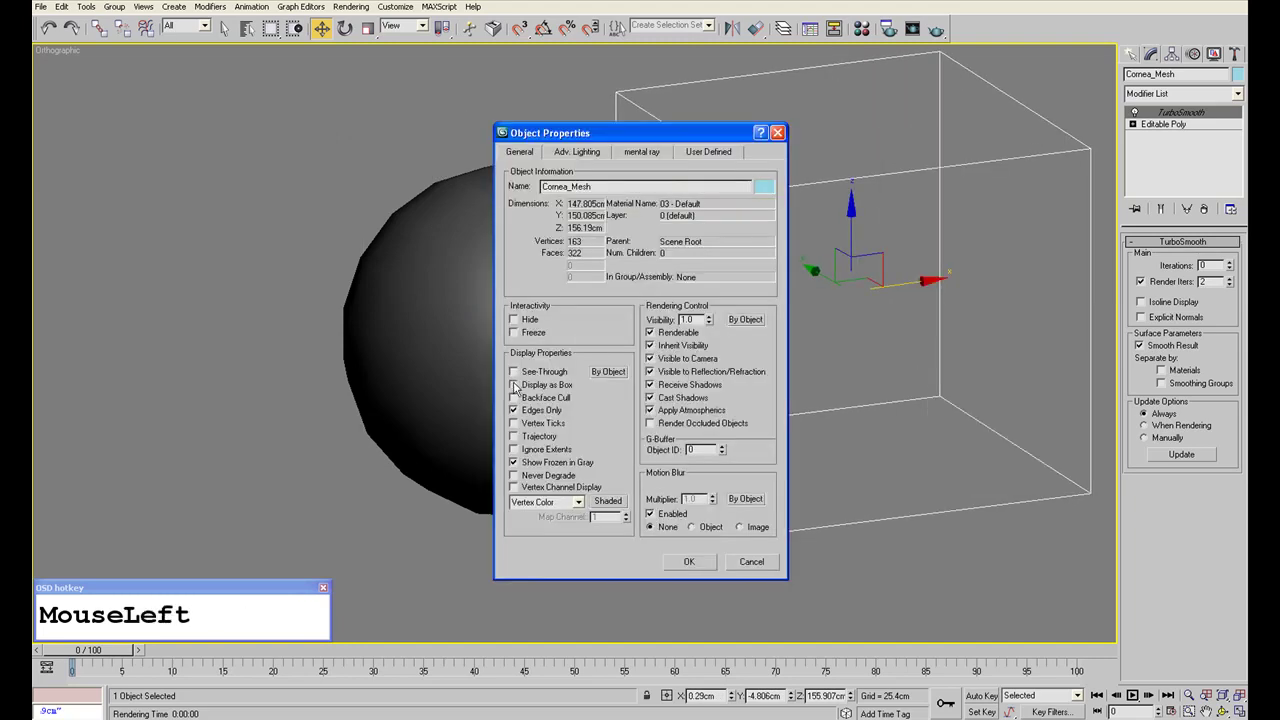
pyautogui.click(680, 563)
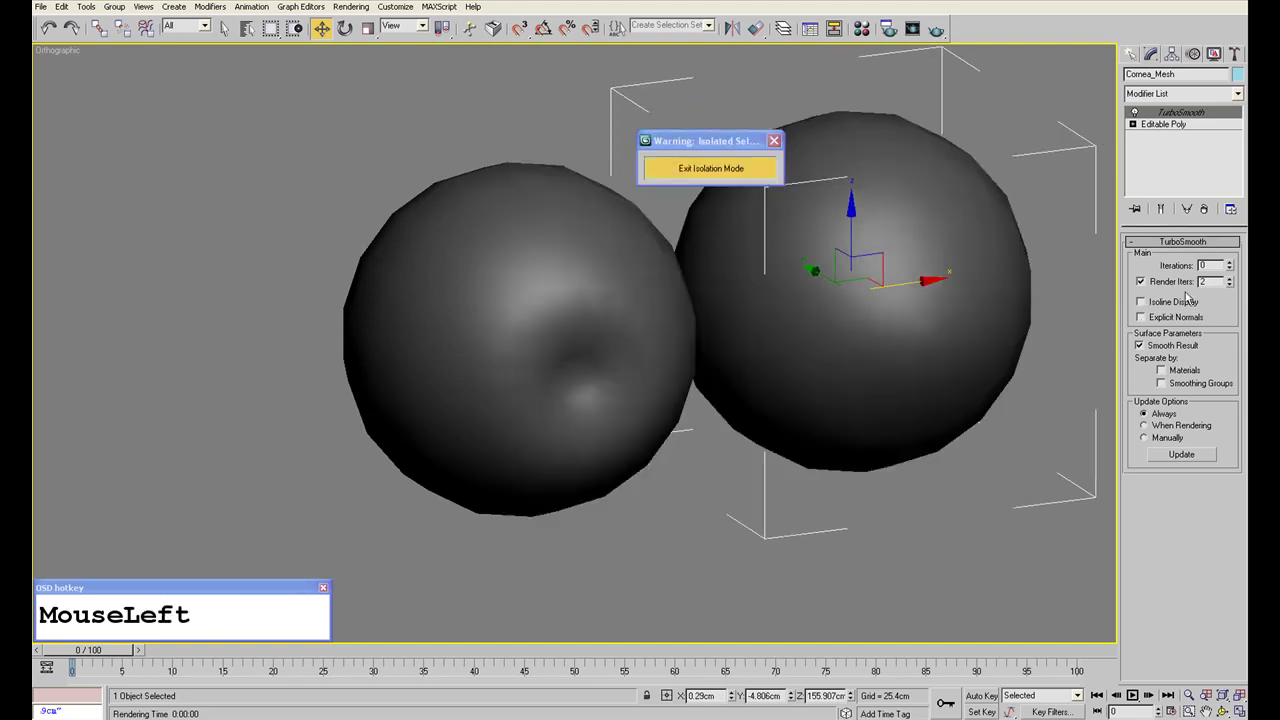
# Test the instanced TurboSmooth by raising its Iterations to 4 and setting them back to 0.
pyautogui.click(1229, 263)
pyautogui.click(1229, 263)
pyautogui.click(1229, 263)
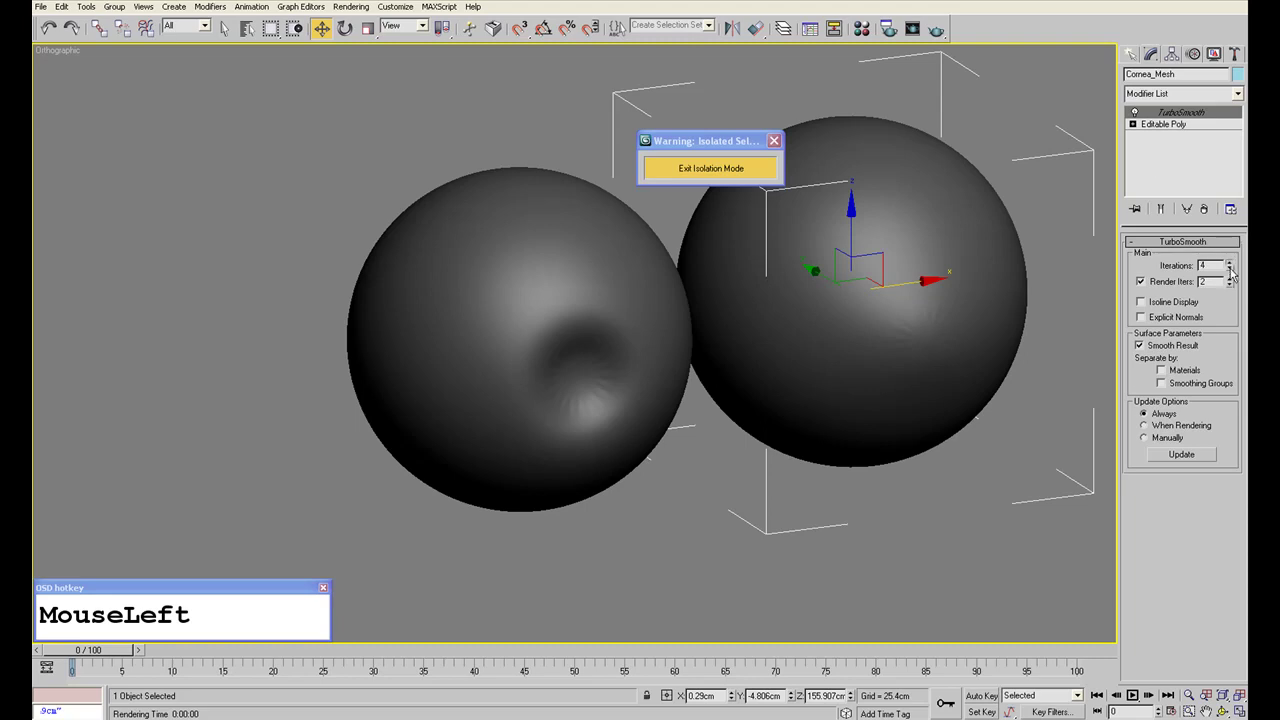
pyautogui.moveTo(1230, 268); pyautogui.dragTo(1025, 360)
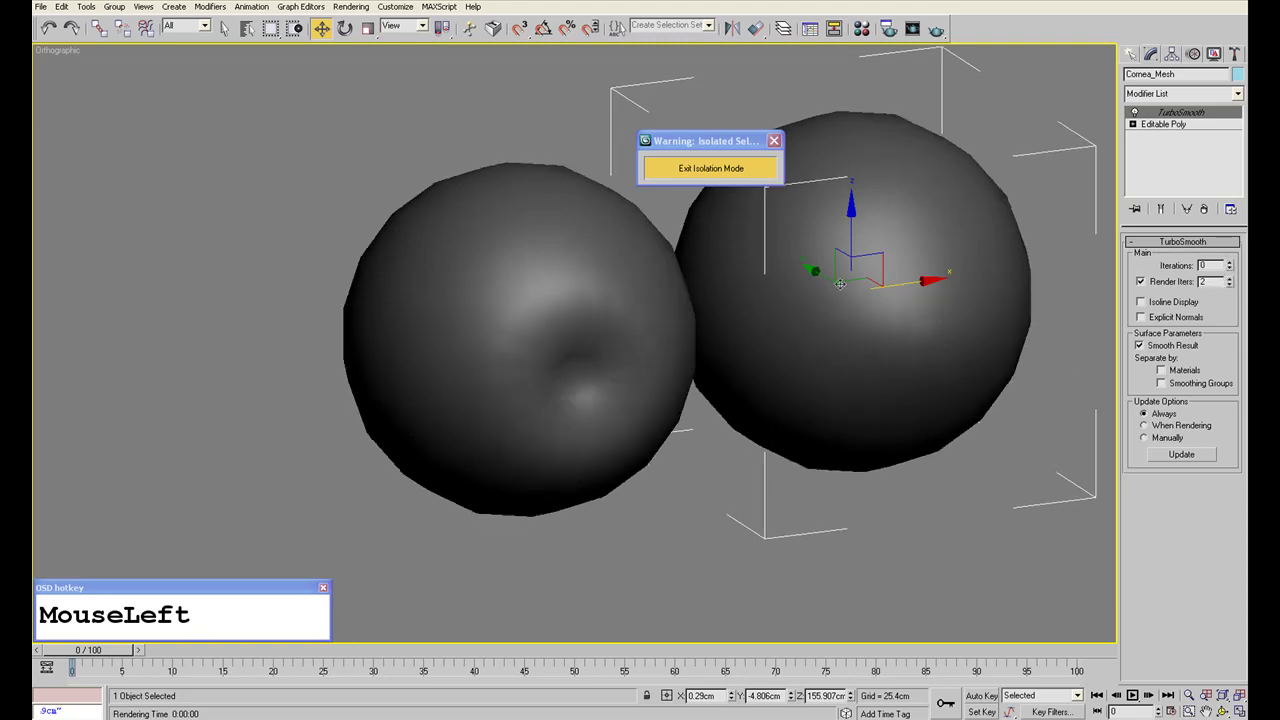
# Render the view and inspect the smoothness of both spheres close up, including their silhouettes in the alpha channel.
pyautogui.click(937, 29)
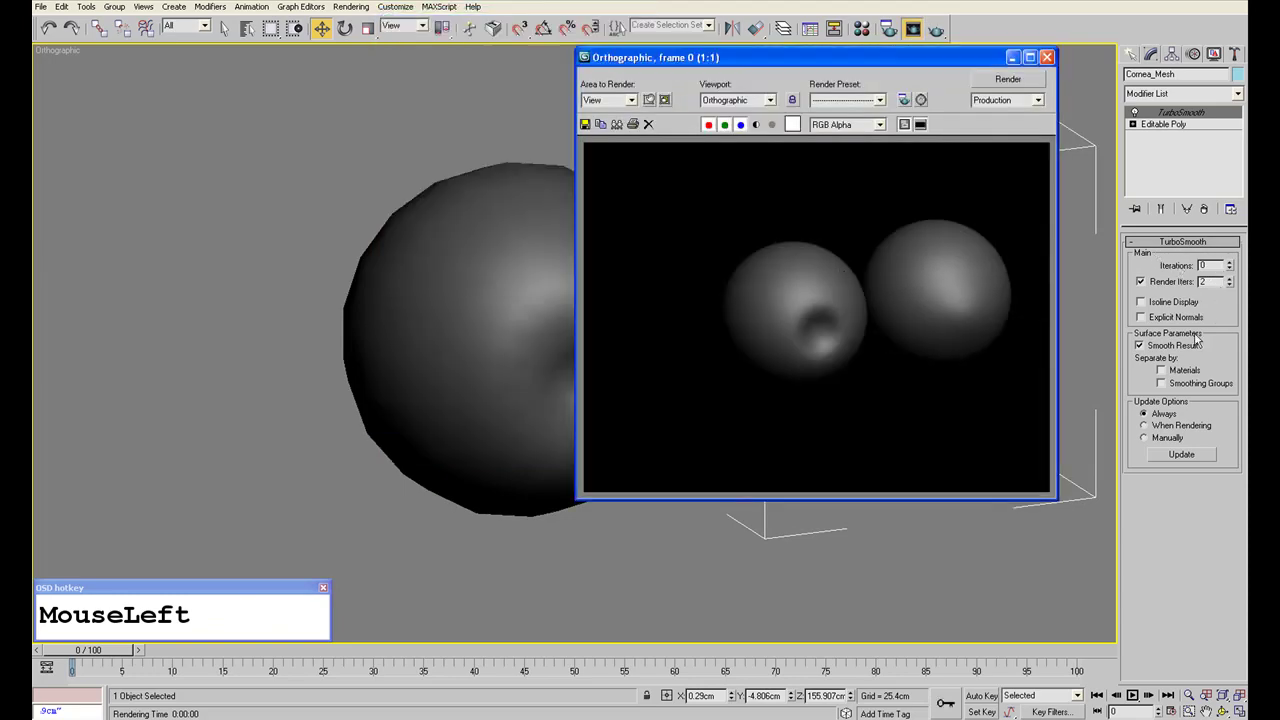
pyautogui.scroll(1, 758, 270)
pyautogui.moveTo(757, 272); pyautogui.dragTo(705, 243, button='middle')
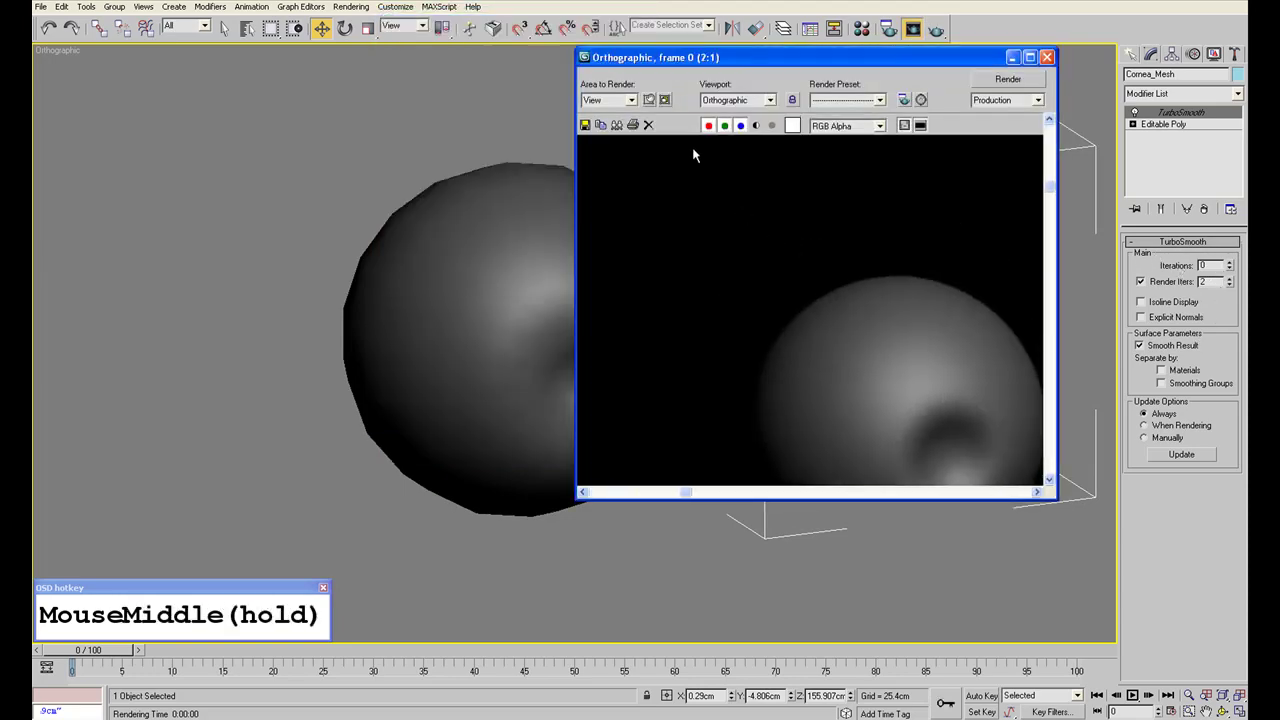
pyautogui.click(756, 125)
pyautogui.moveTo(785, 228); pyautogui.dragTo(949, 271, button='middle')
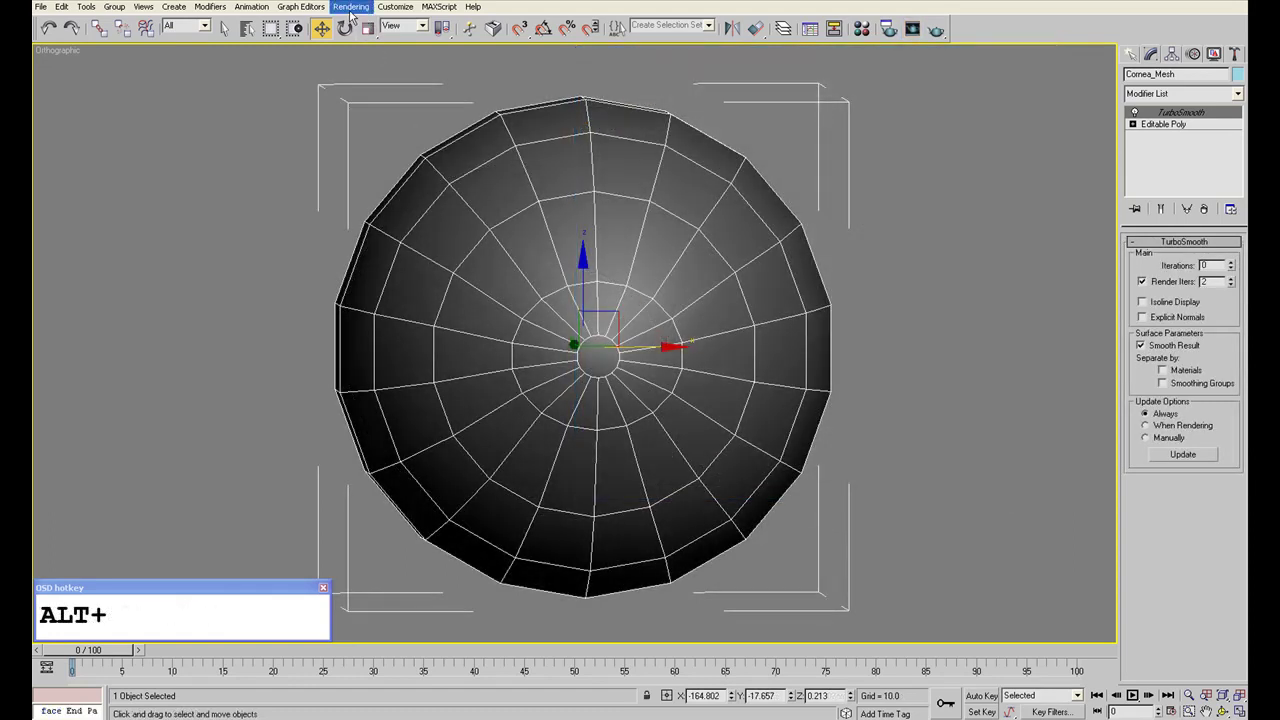
# Open the Material Editor beside the eye and choose the unused 04 - Default sample slot.
pyautogui.click(285, 169)
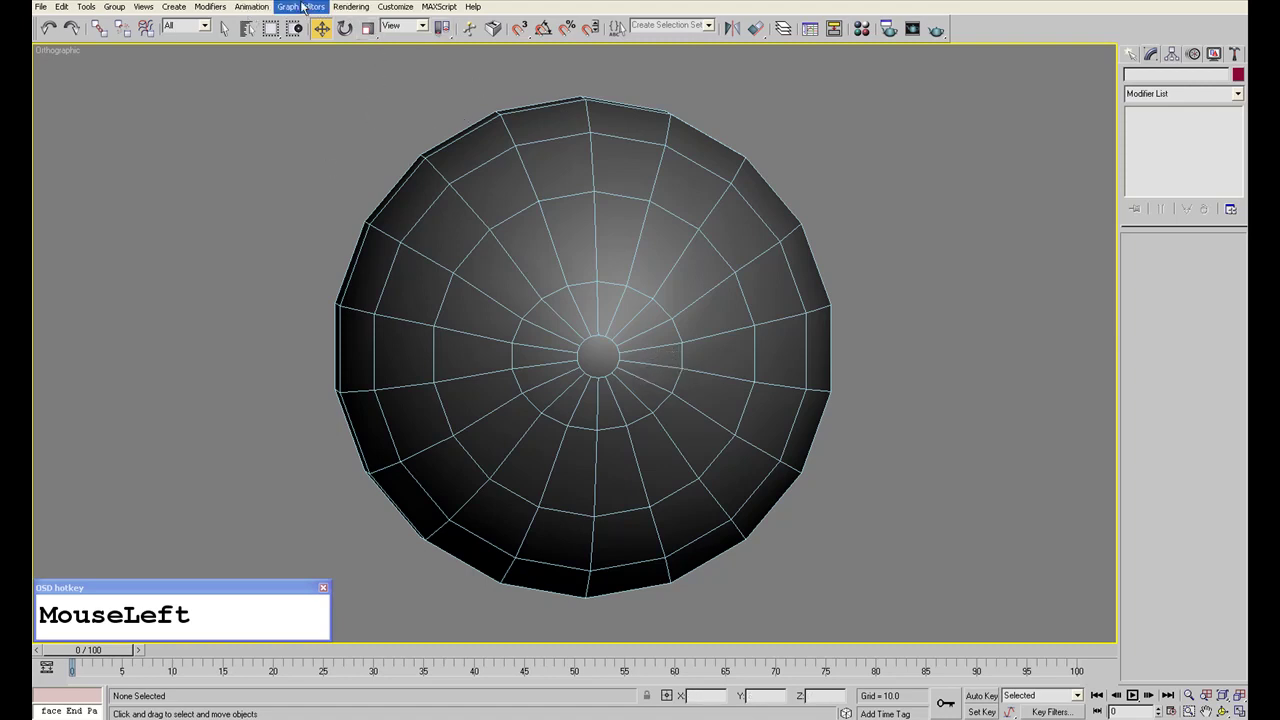
pyautogui.click(348, 7)
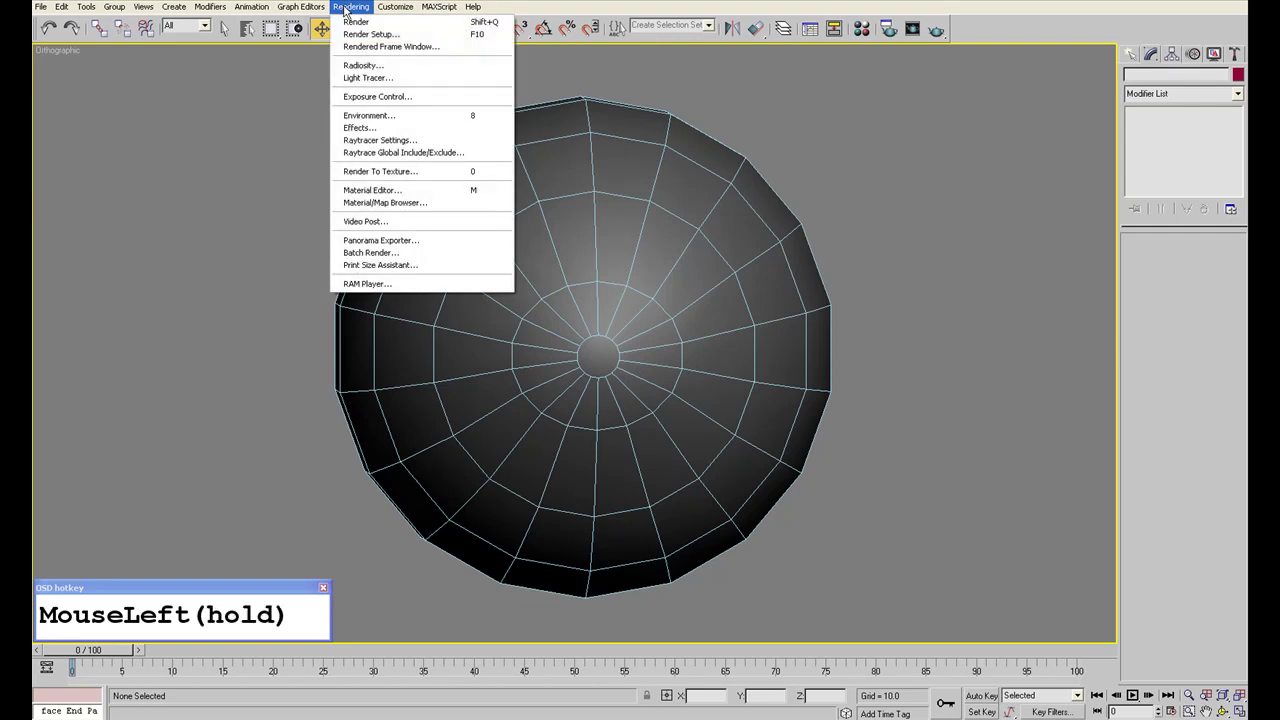
pyautogui.moveTo(344, 10); pyautogui.dragTo(866, 233)
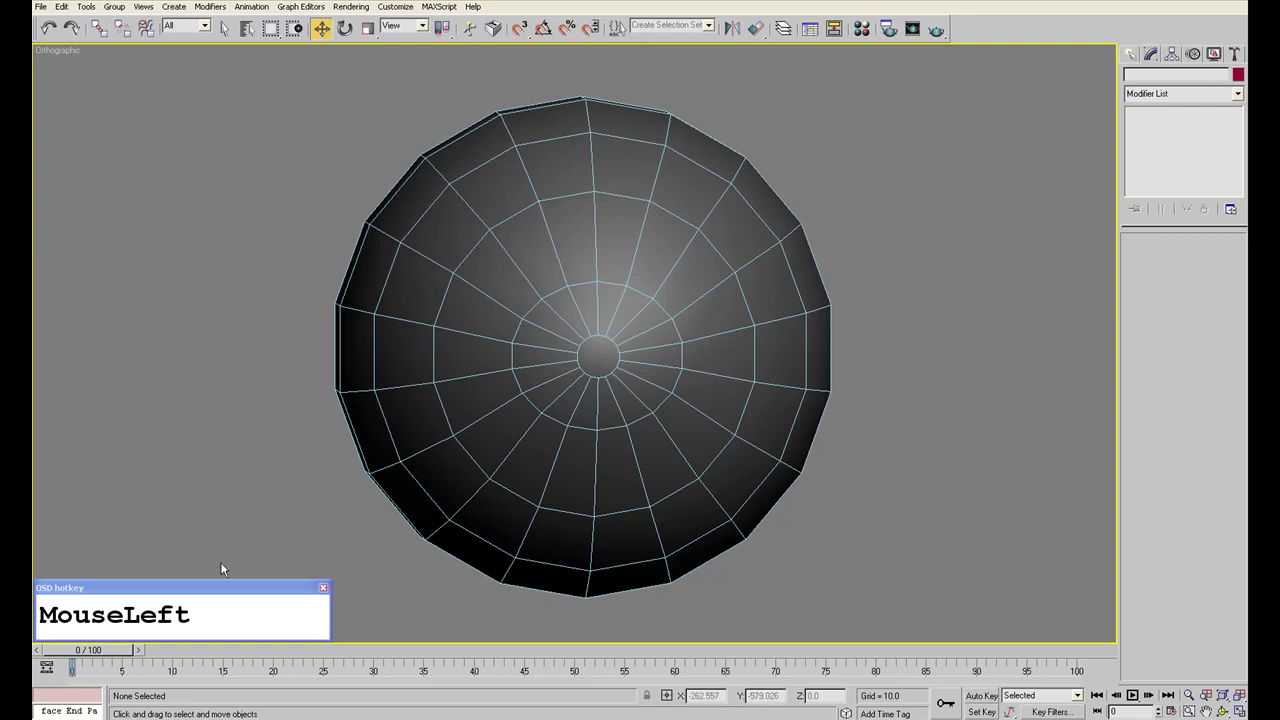
pyautogui.press('m')
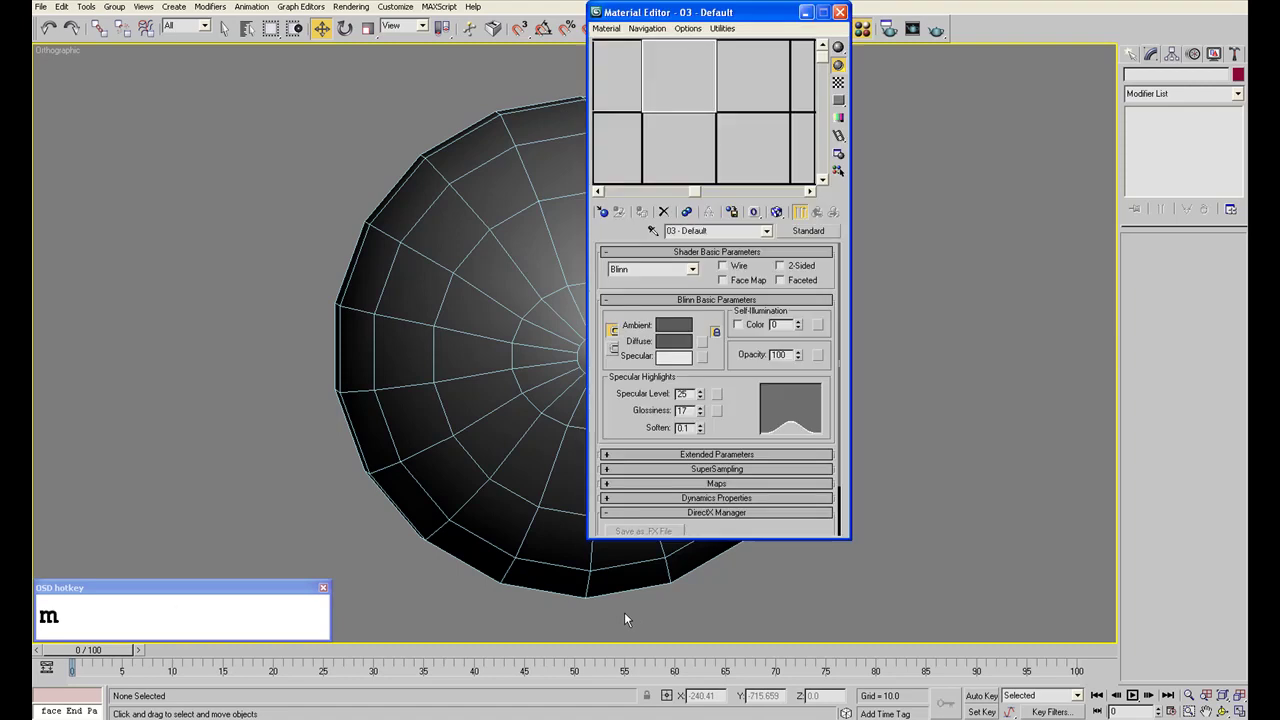
pyautogui.moveTo(733, 6); pyautogui.dragTo(703, 102)
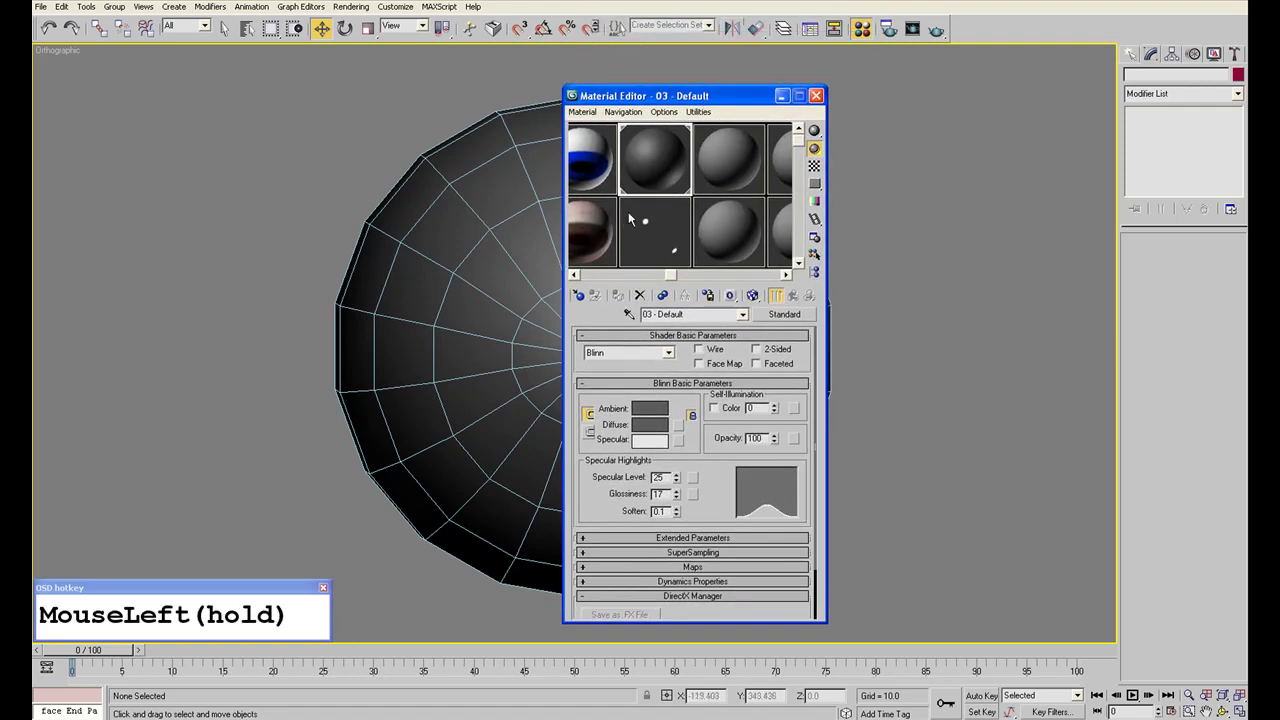
pyautogui.moveTo(622, 192)
pyautogui.mouseDown()
pyautogui.moveTo(755, 192)
pyautogui.moveTo(600, 192)
pyautogui.moveTo(727, 199)
pyautogui.moveTo(644, 197)
pyautogui.mouseUp()
pyautogui.moveTo(700, 99); pyautogui.dragTo(892, 85)
pyautogui.moveTo(874, 183); pyautogui.dragTo(877, 223)
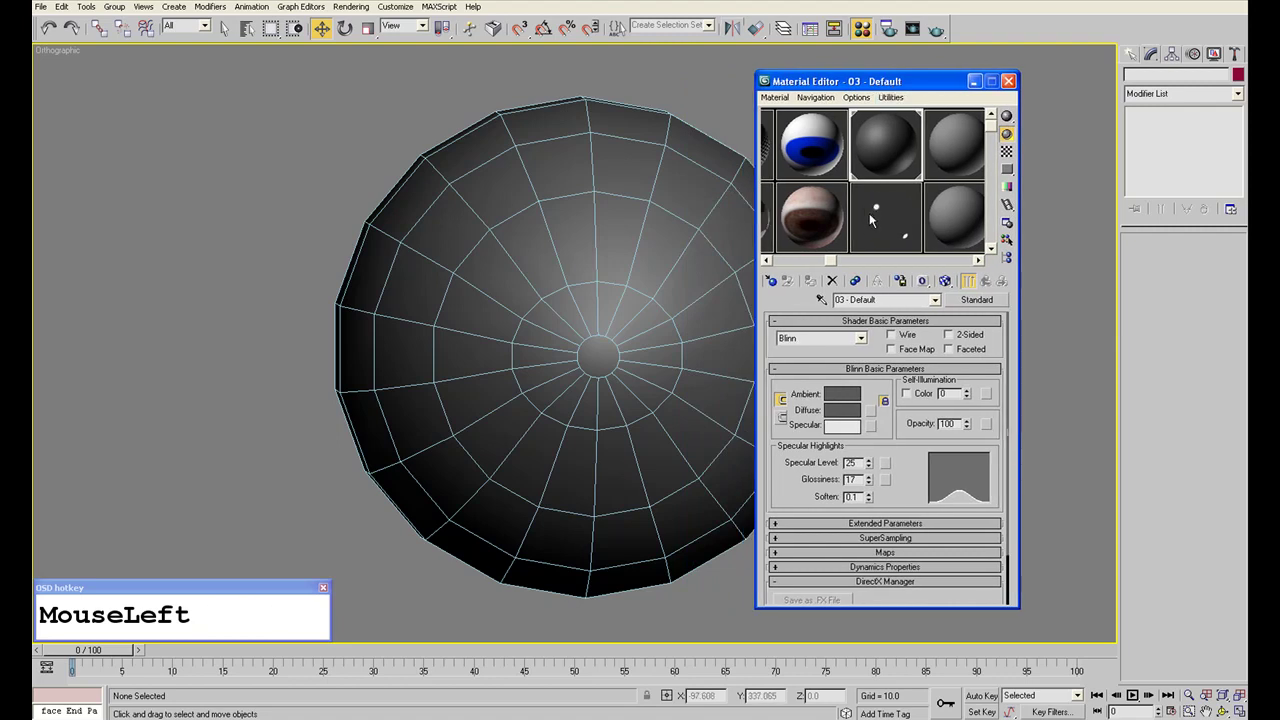
pyautogui.moveTo(929, 178); pyautogui.dragTo(780, 177)
pyautogui.click(782, 176)
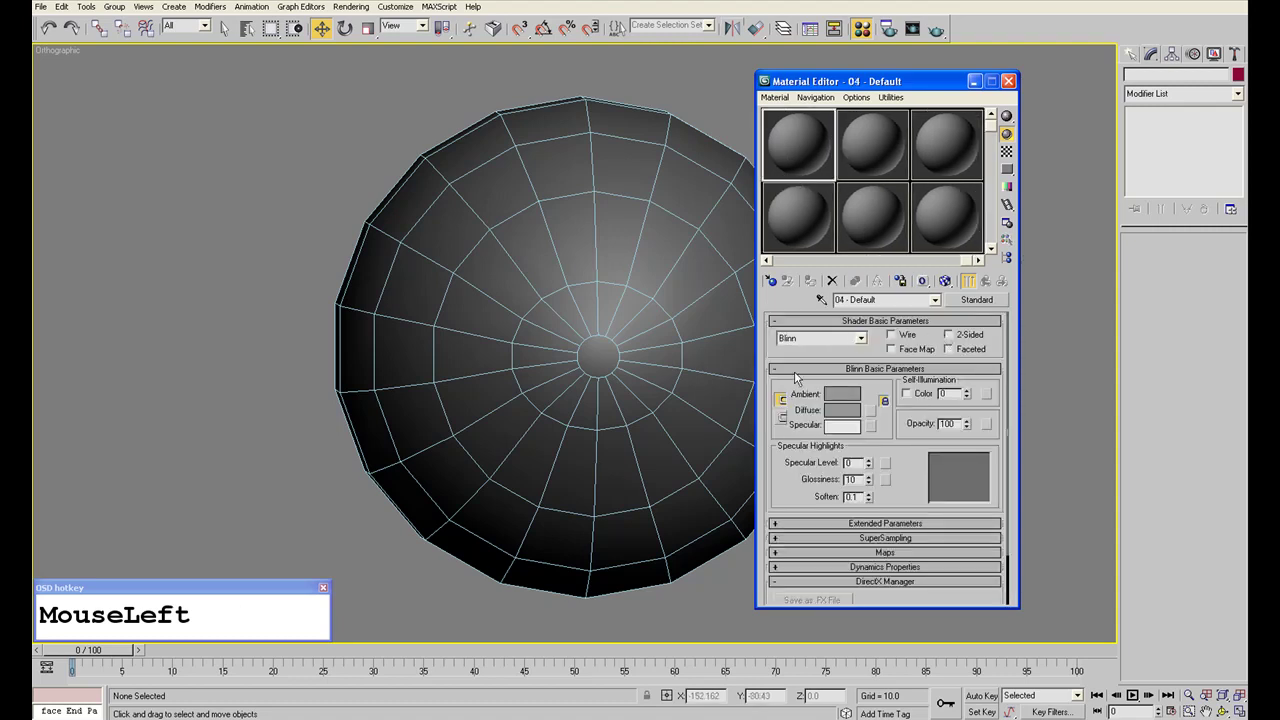
# Rename the selected material as Cornea_Material and keep Blinn as its shader.
pyautogui.moveTo(891, 300); pyautogui.dragTo(834, 300)
pyautogui.press('shift')
pyautogui.write('Co')
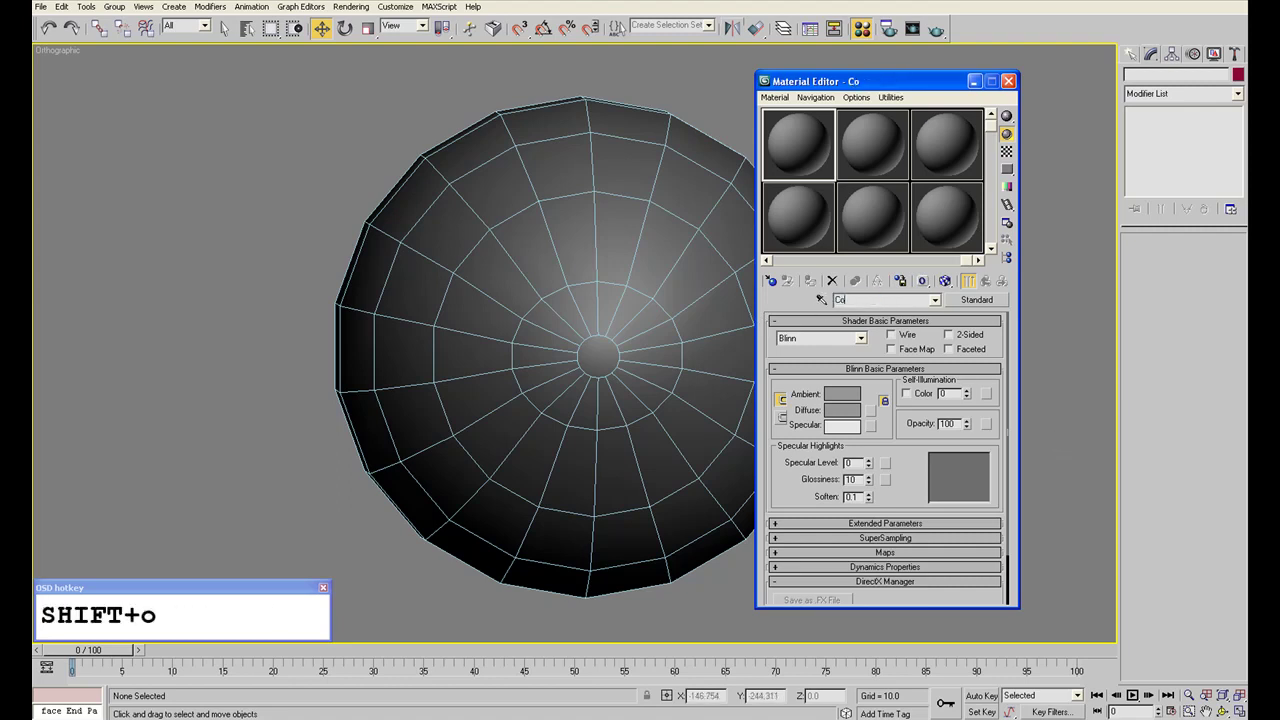
pyautogui.write('rnea_Material')
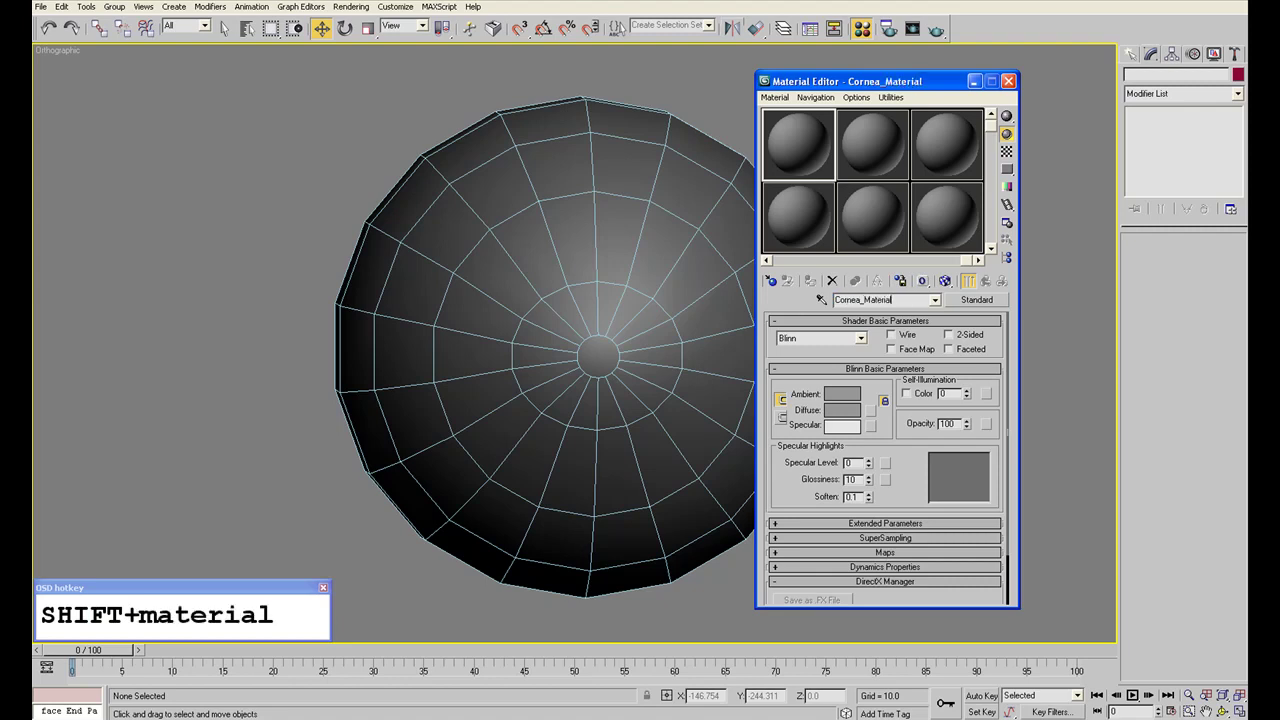
pyautogui.press('Return')
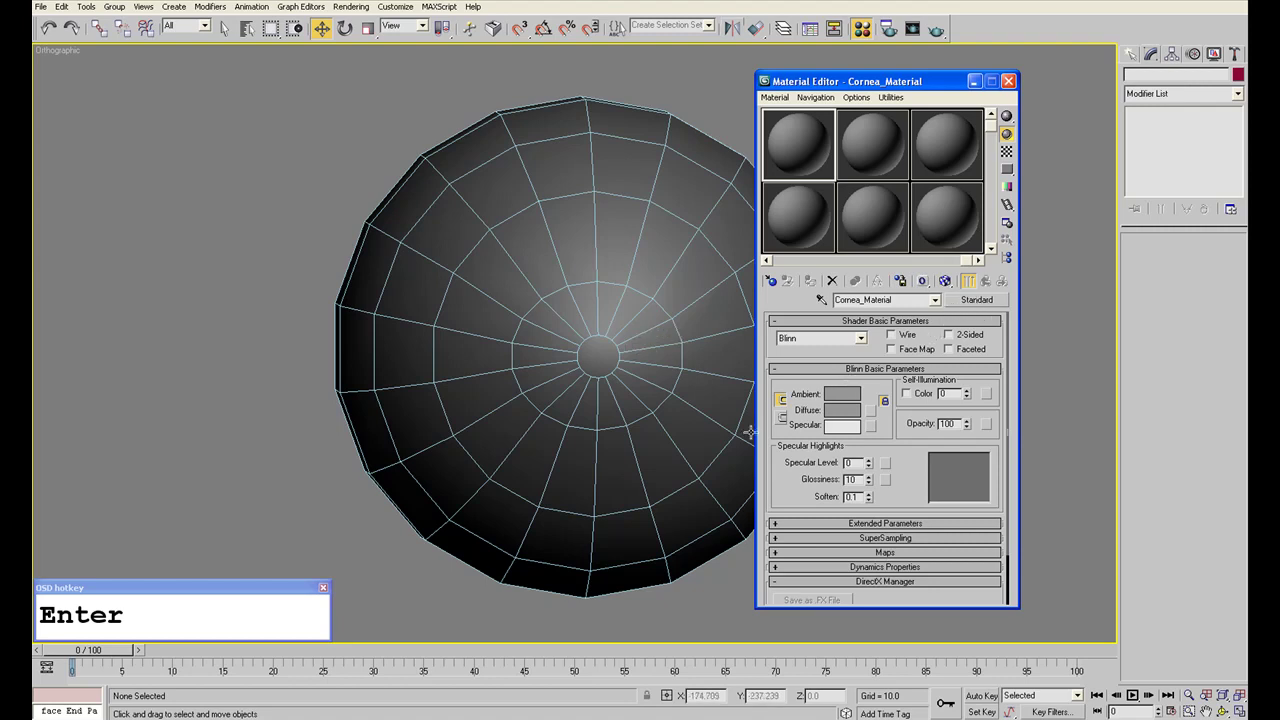
pyautogui.click(848, 340)
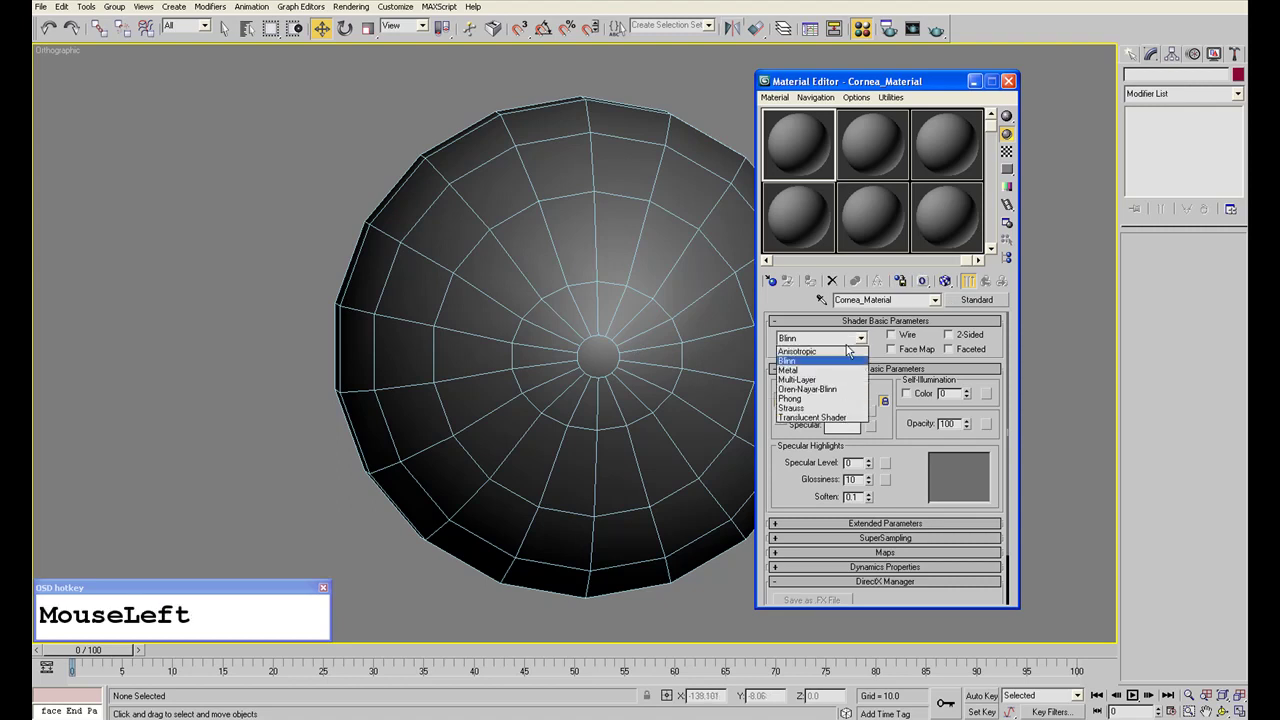
pyautogui.click(848, 345)
# Show Cornea_Material in a magnified preview with a checkered background and set its Opacity to 0.
pyautogui.doubleClick(800, 147)
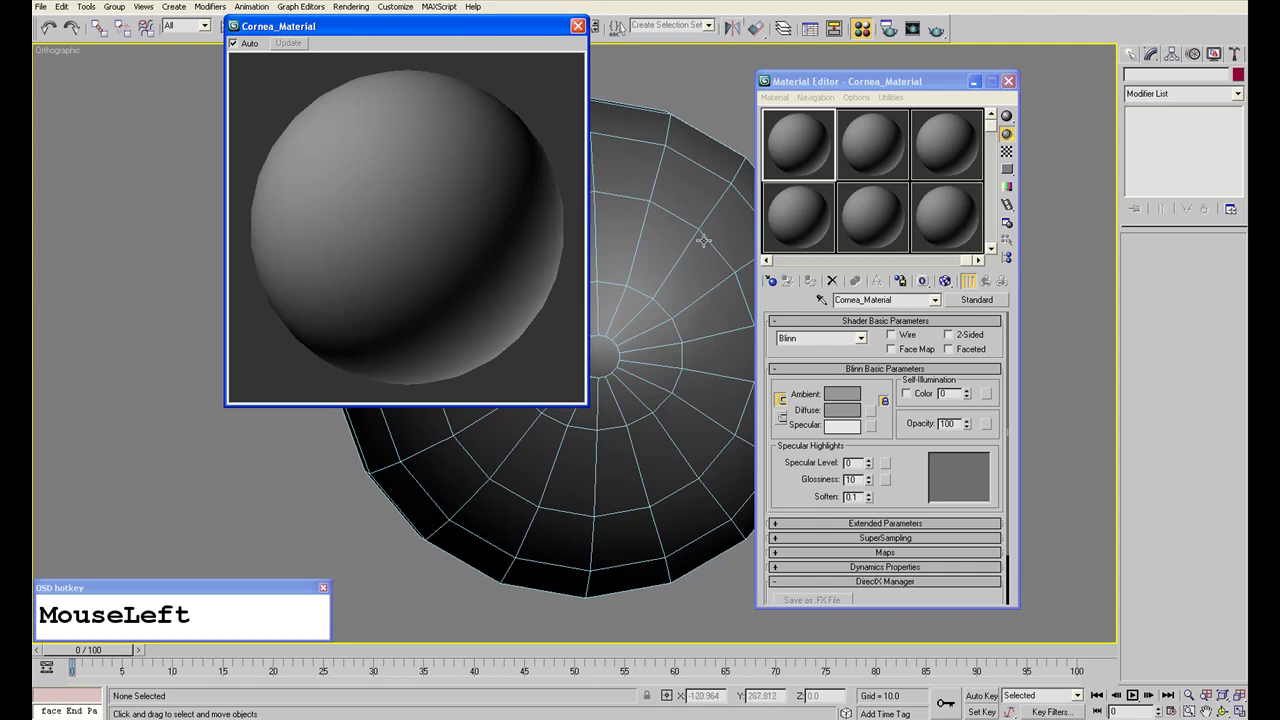
pyautogui.click(1007, 152)
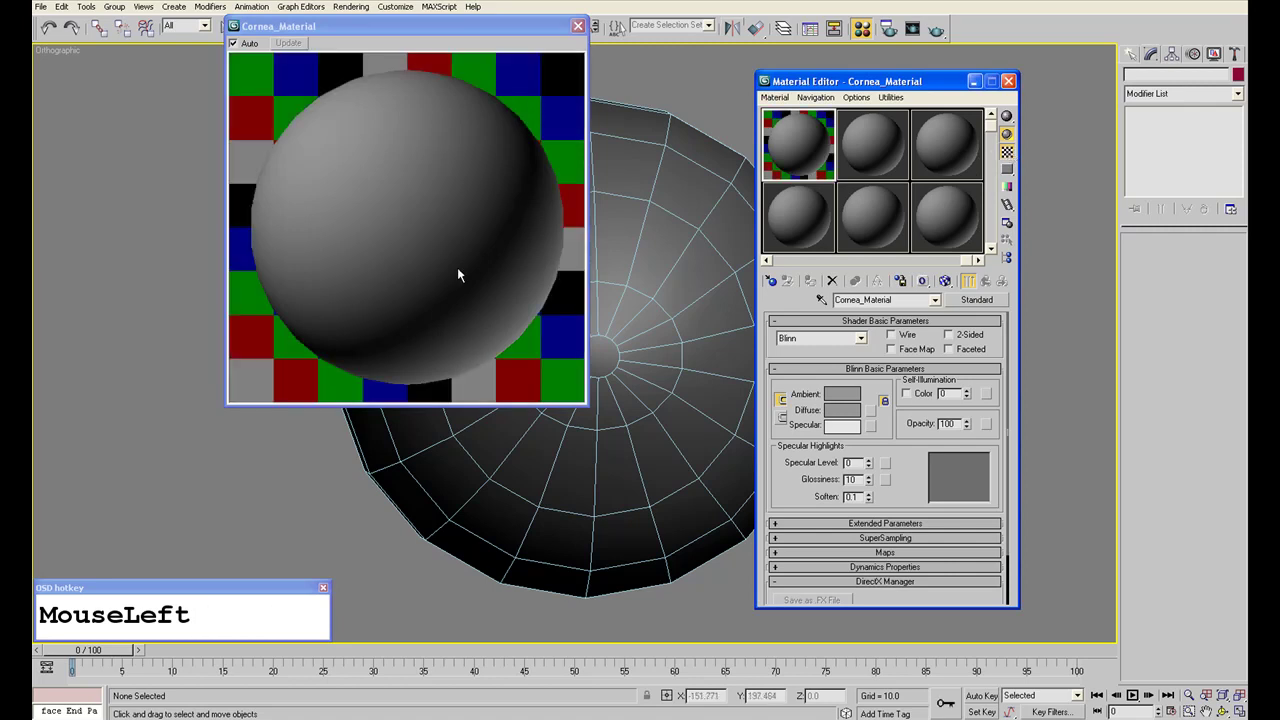
pyautogui.rightClick(967, 426)
pyautogui.click(334, 277)
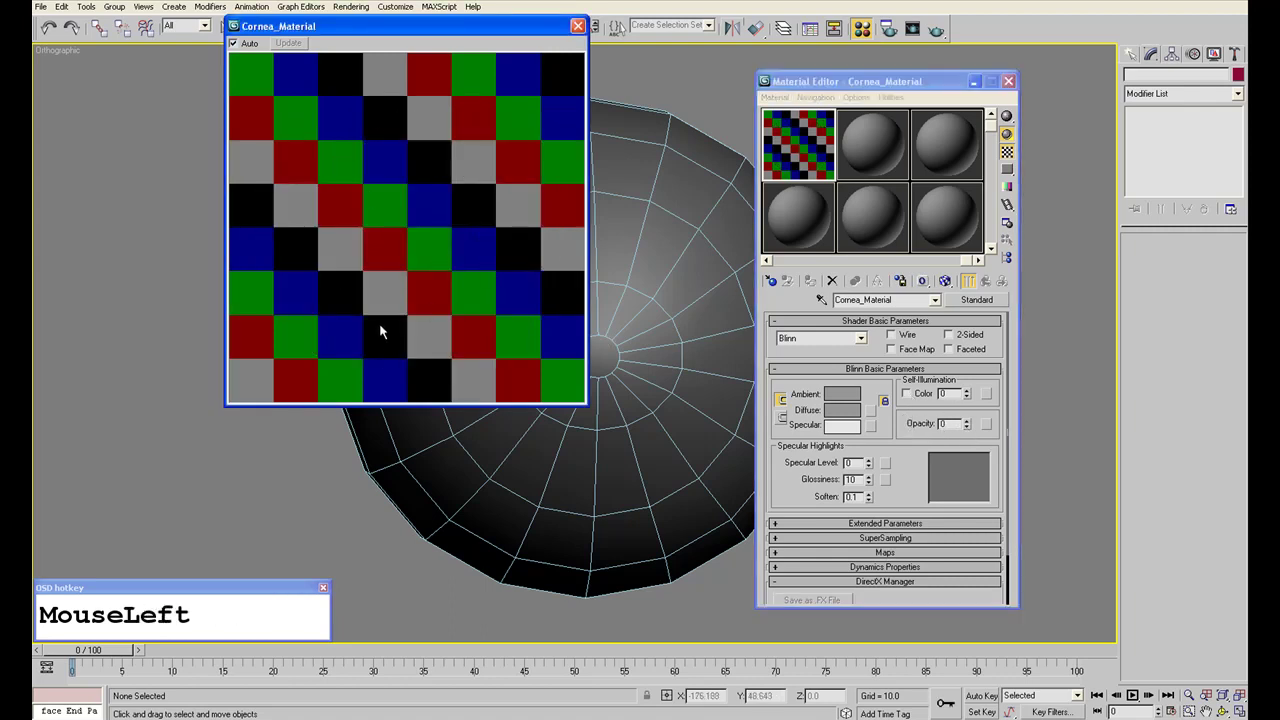
# Select Cornea_Mesh and assign Cornea_Material to it.
pyautogui.click(716, 324)
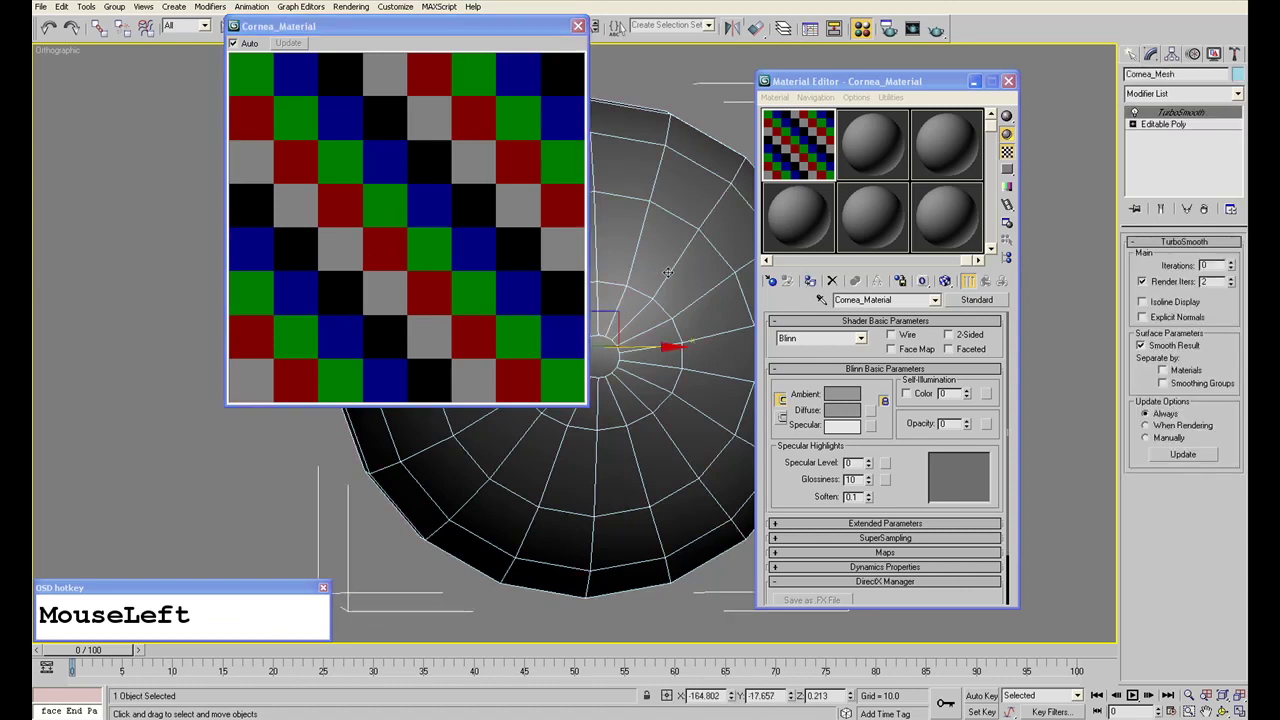
pyautogui.moveTo(445, 40); pyautogui.dragTo(249, 130)
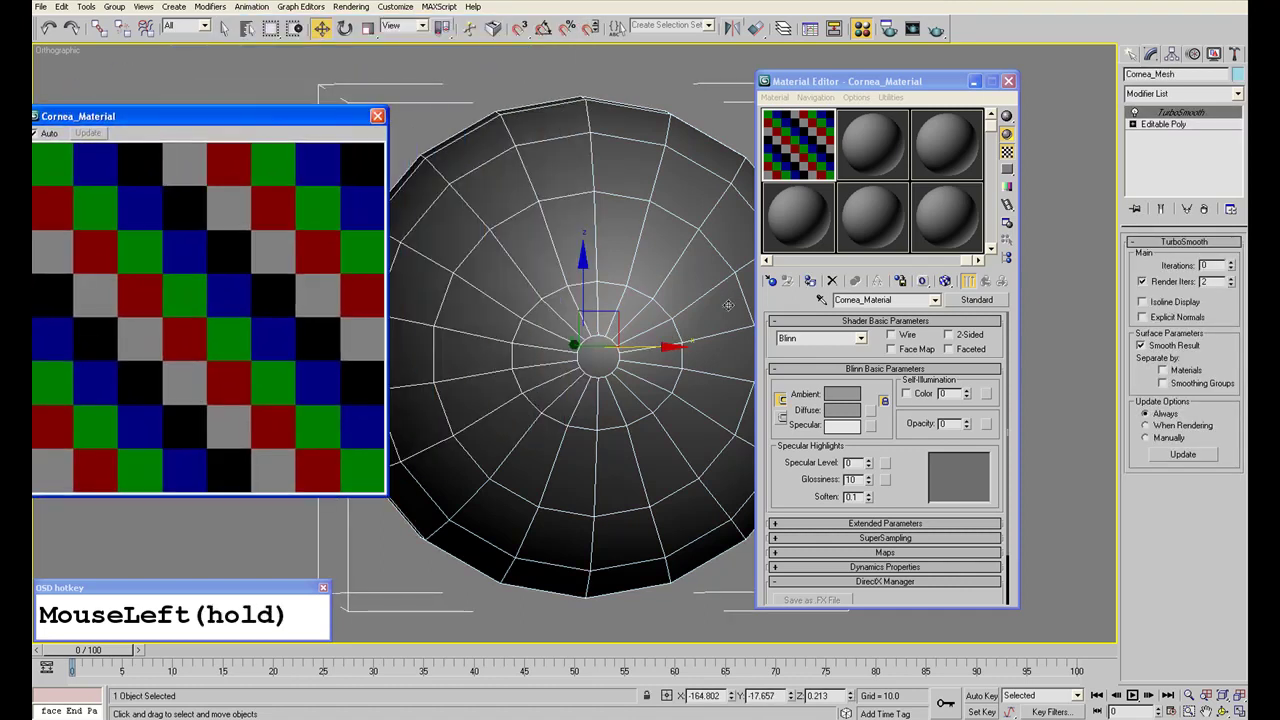
pyautogui.click(814, 287)
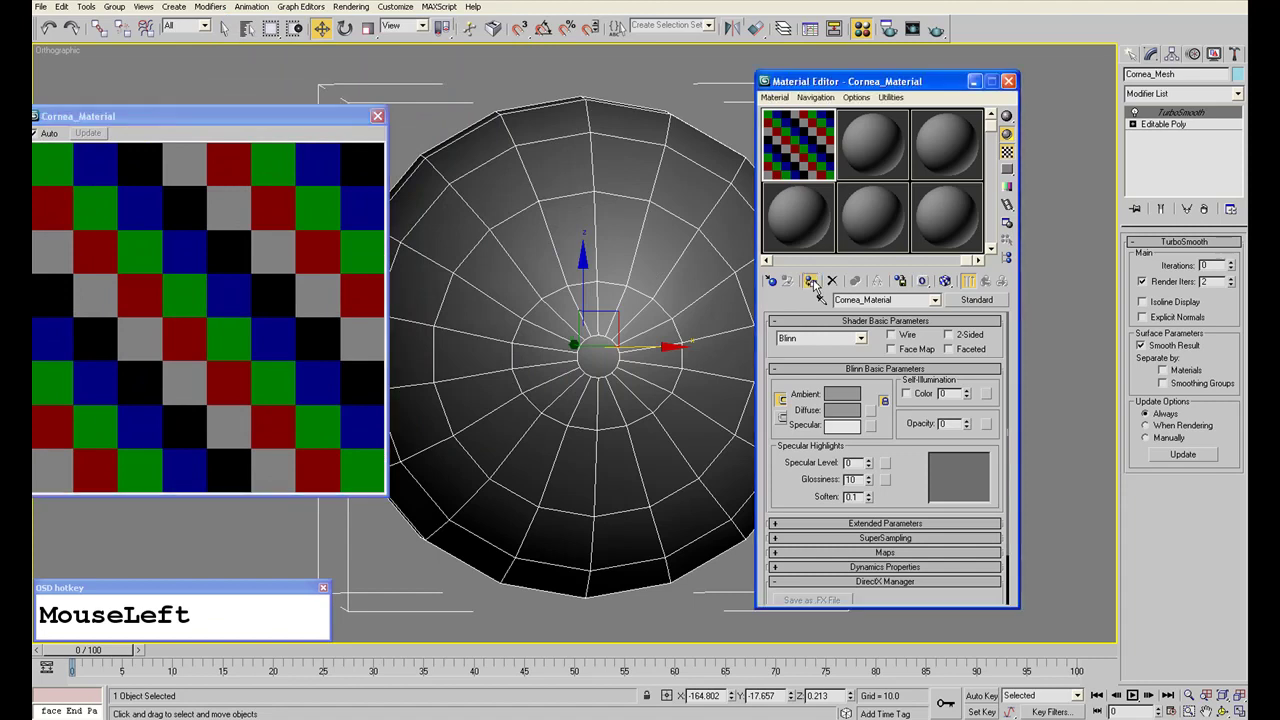
pyautogui.middleClick(787, 145)
pyautogui.moveTo(787, 145); pyautogui.dragTo(561, 239, button='middle')
pyautogui.moveTo(794, 154); pyautogui.dragTo(667, 161)
pyautogui.rightClick(668, 158)
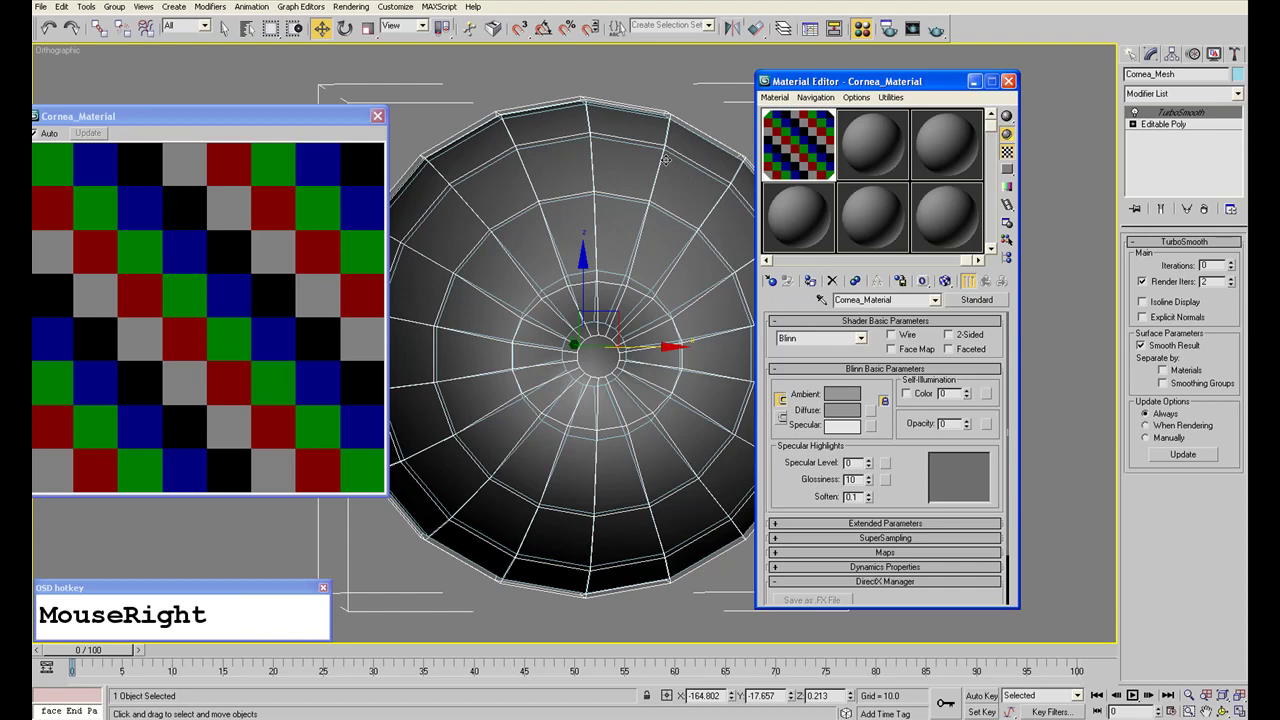
pyautogui.click(655, 345)
pyautogui.rightClick(657, 348)
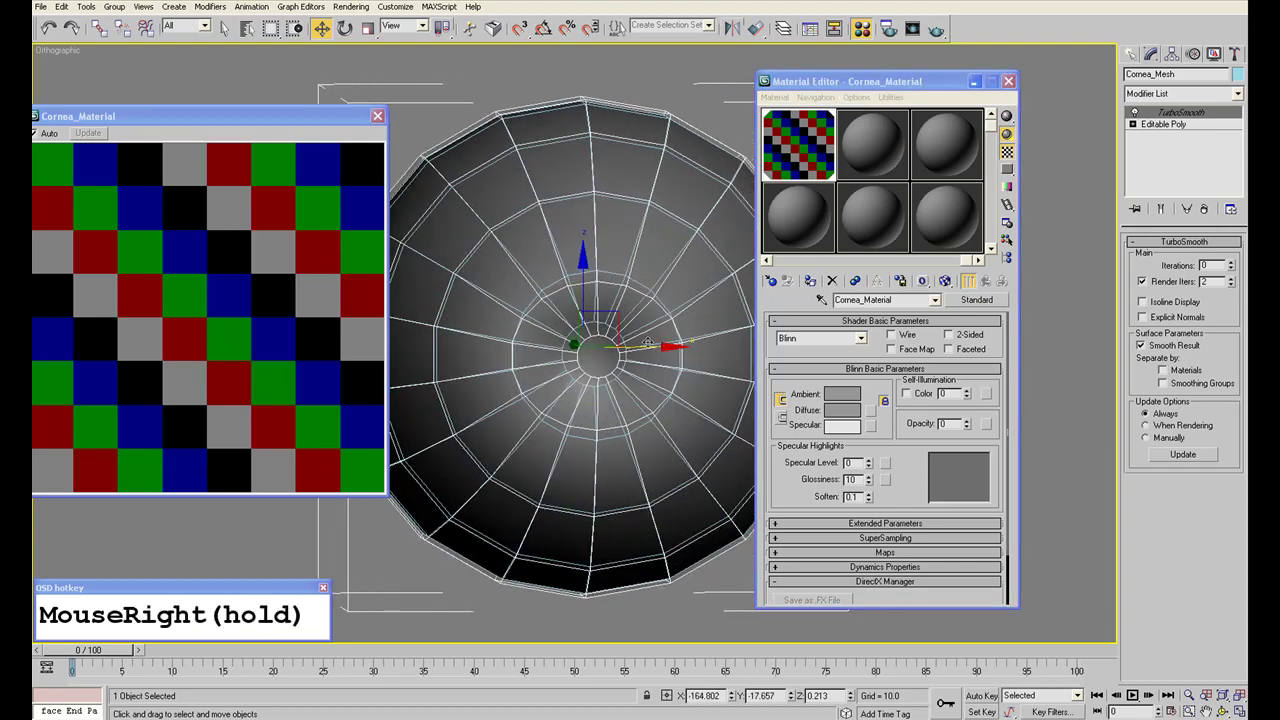
# Render the view to check the eye with the fully transparent cornea, and close the rendered frame.
pyautogui.click(936, 30)
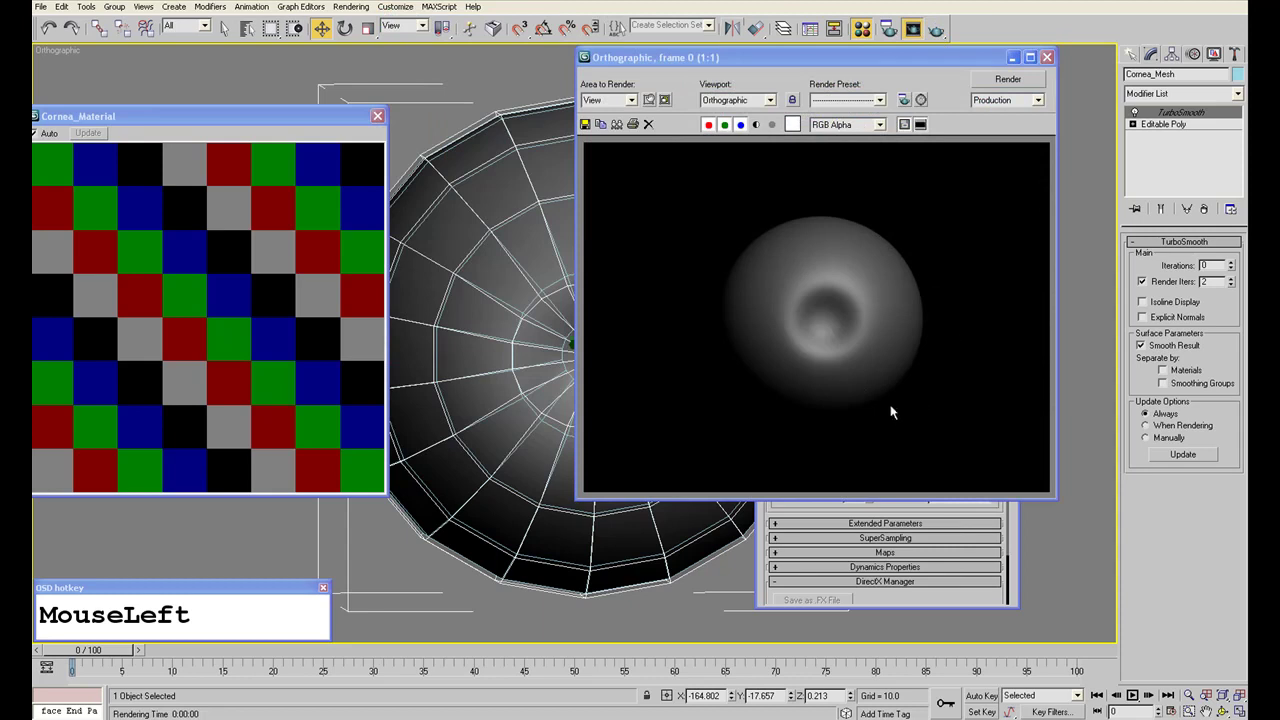
pyautogui.click(1046, 58)
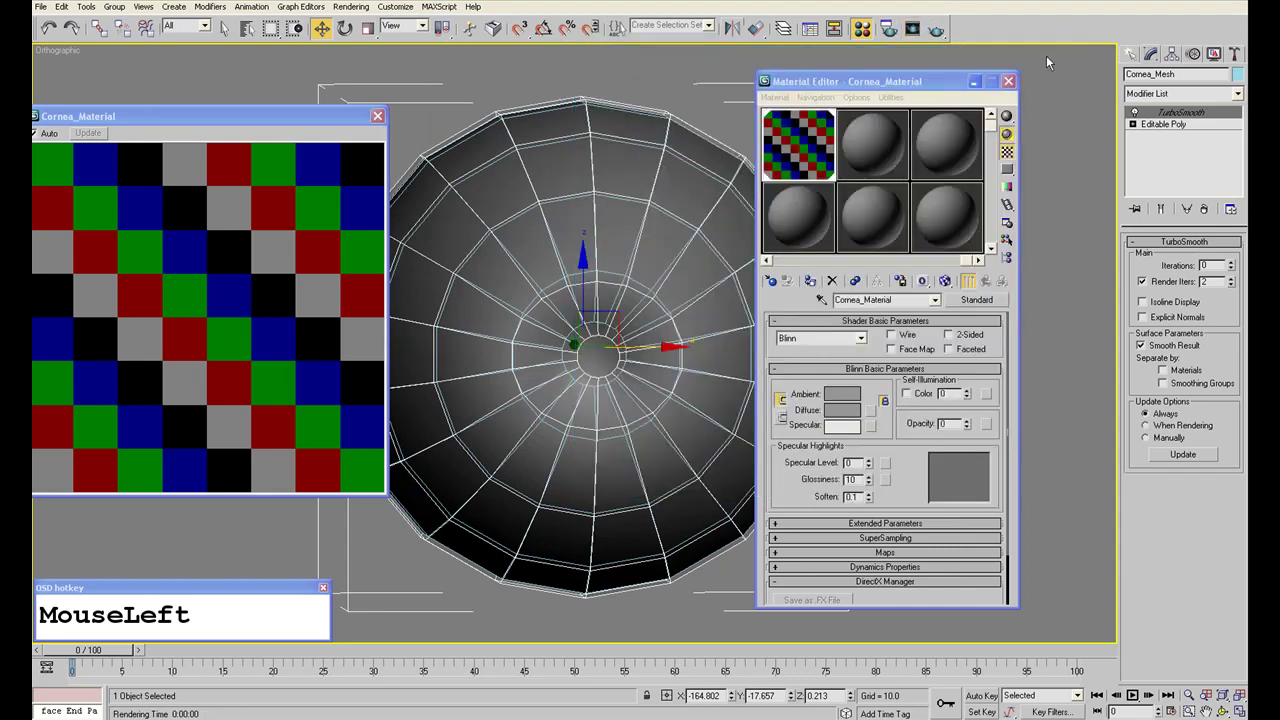
# Set the Opacity of Cornea_Material to 100.
pyautogui.rightClick(697, 275)
pyautogui.click(965, 424)
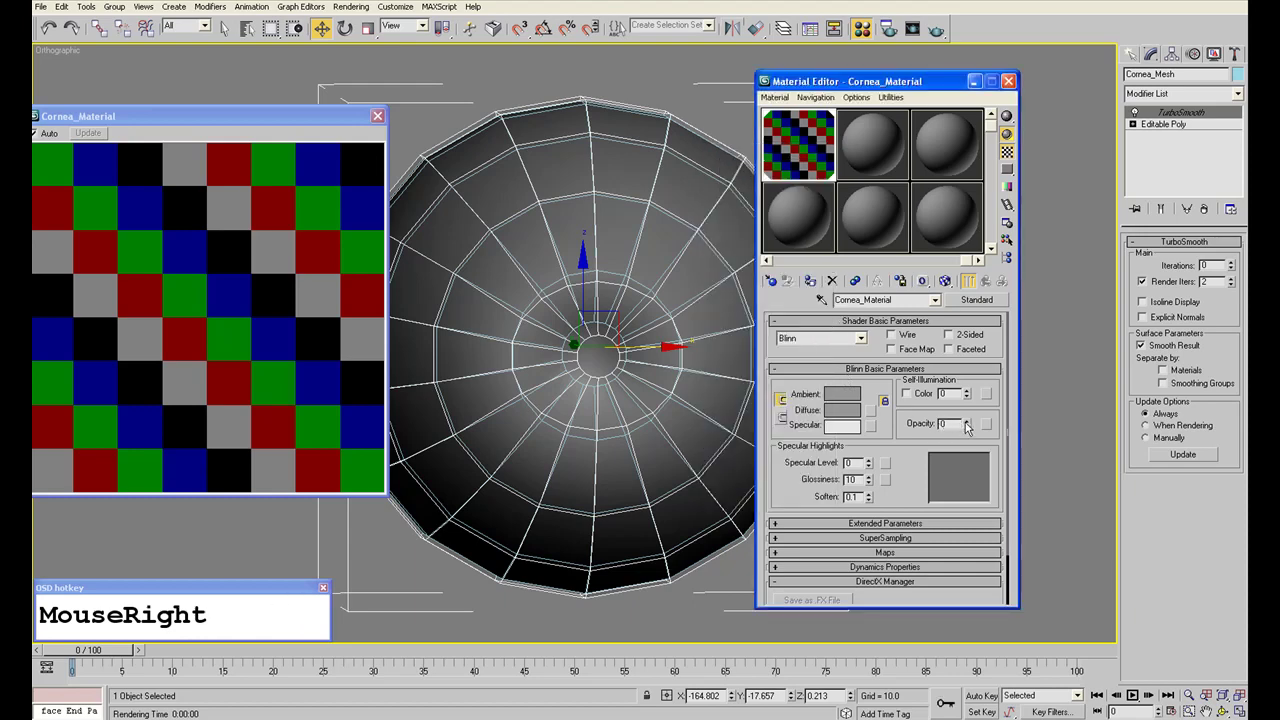
pyautogui.moveTo(966, 424); pyautogui.dragTo(973, 118)
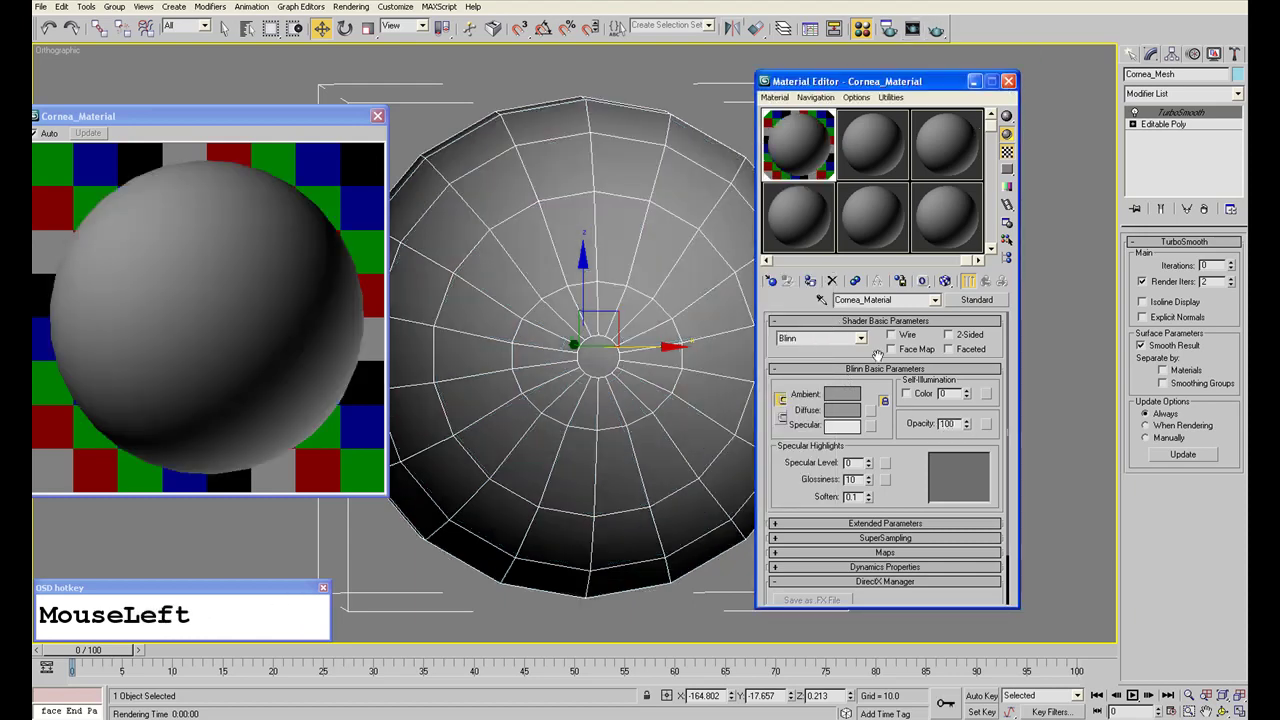
# Set the diffuse color of Cornea_Material to purple (Red 150, Green 5, Blue 150), render the view and close the rendered frame.
pyautogui.click(842, 409)
pyautogui.click(492, 90)
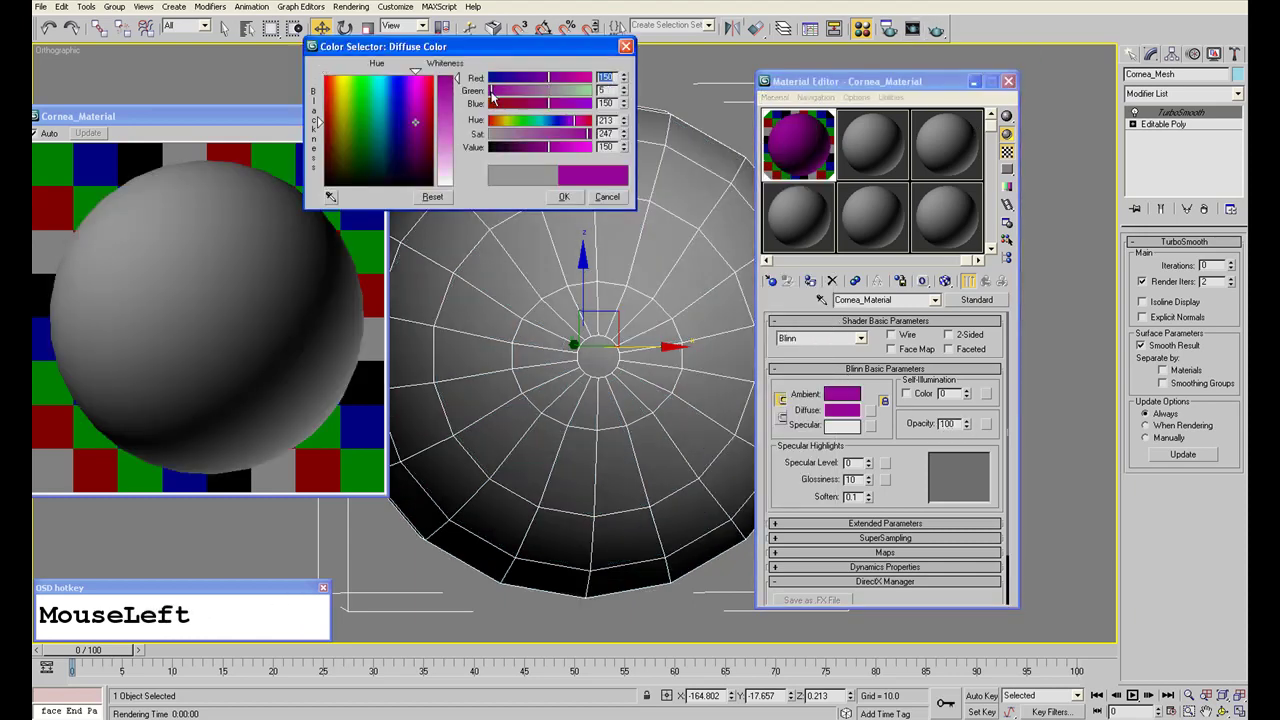
pyautogui.click(550, 199)
pyautogui.click(936, 29)
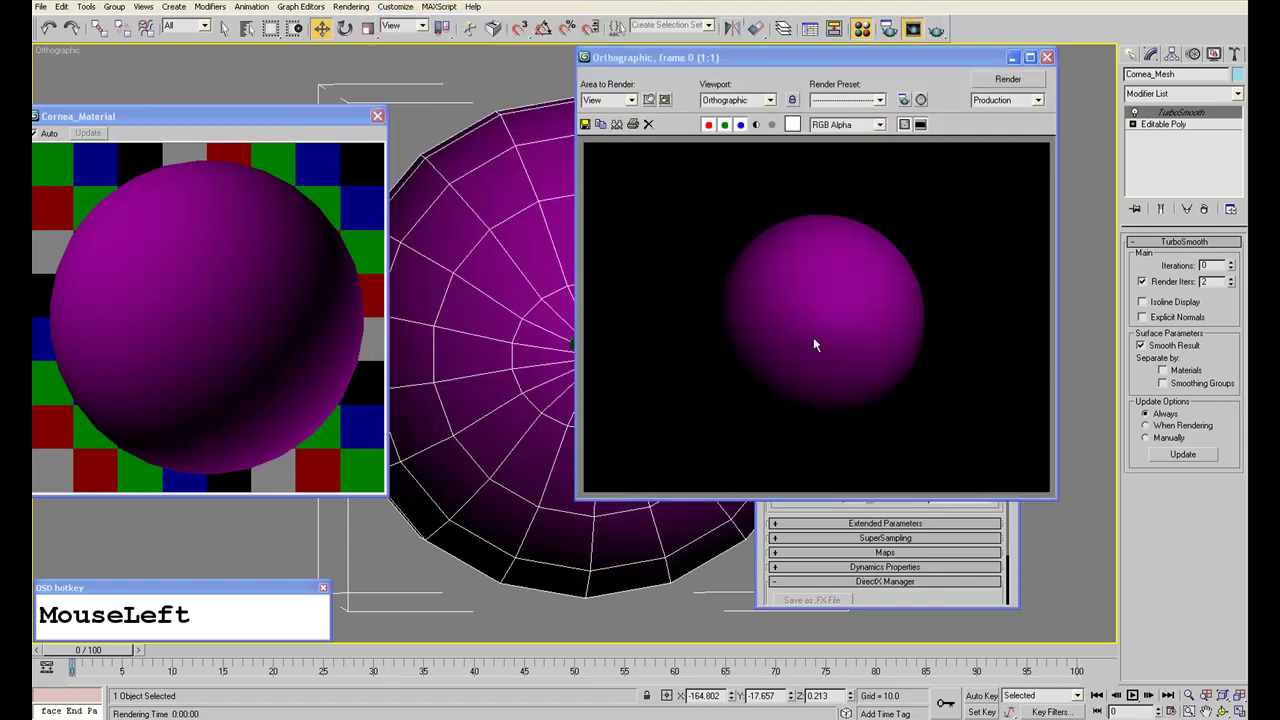
pyautogui.click(1047, 57)
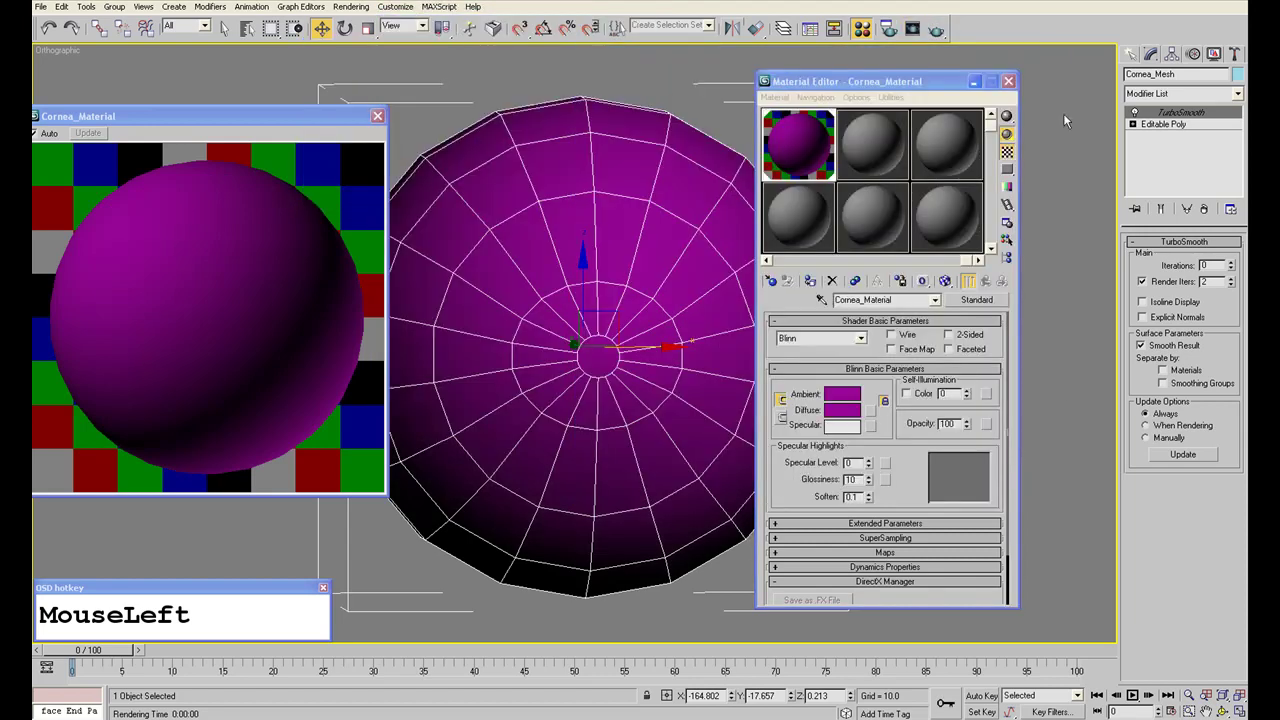
# Set the Opacity of Cornea_Material to 10 and move its magnified preview next to the Material Editor.
pyautogui.click(966, 428)
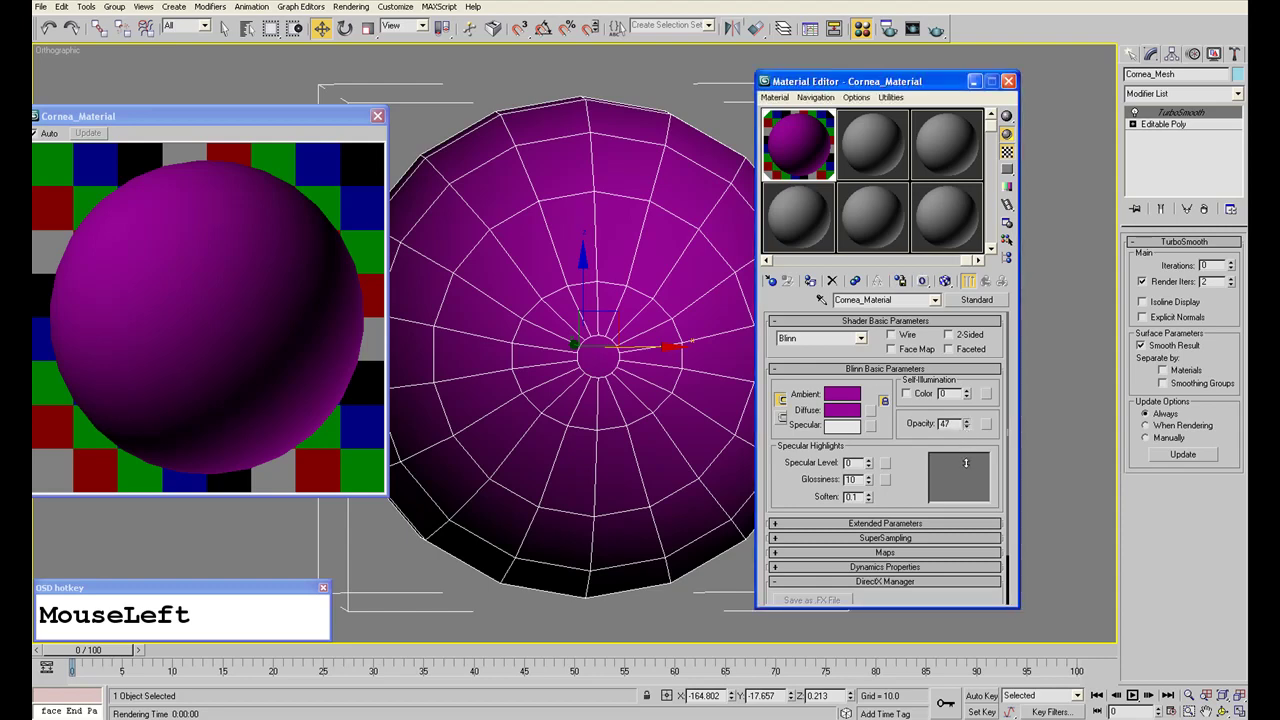
pyautogui.moveTo(966, 462); pyautogui.dragTo(960, 510)
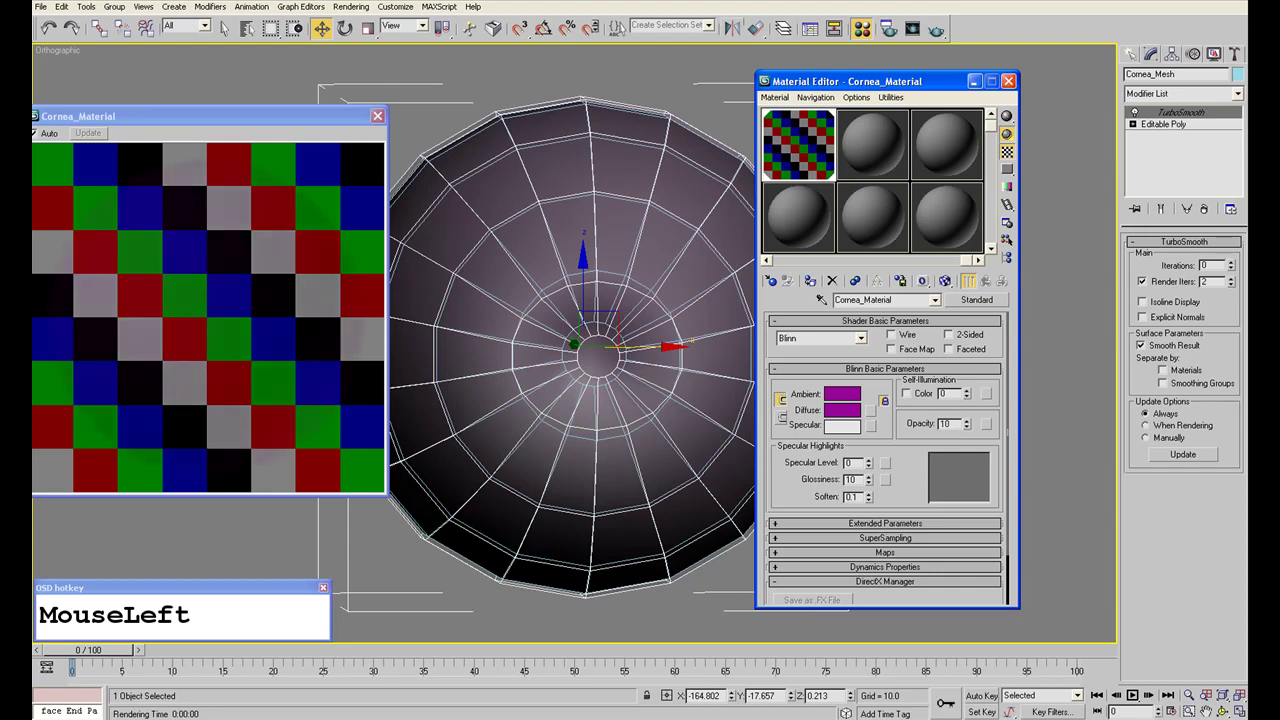
pyautogui.moveTo(304, 118); pyautogui.dragTo(574, 132)
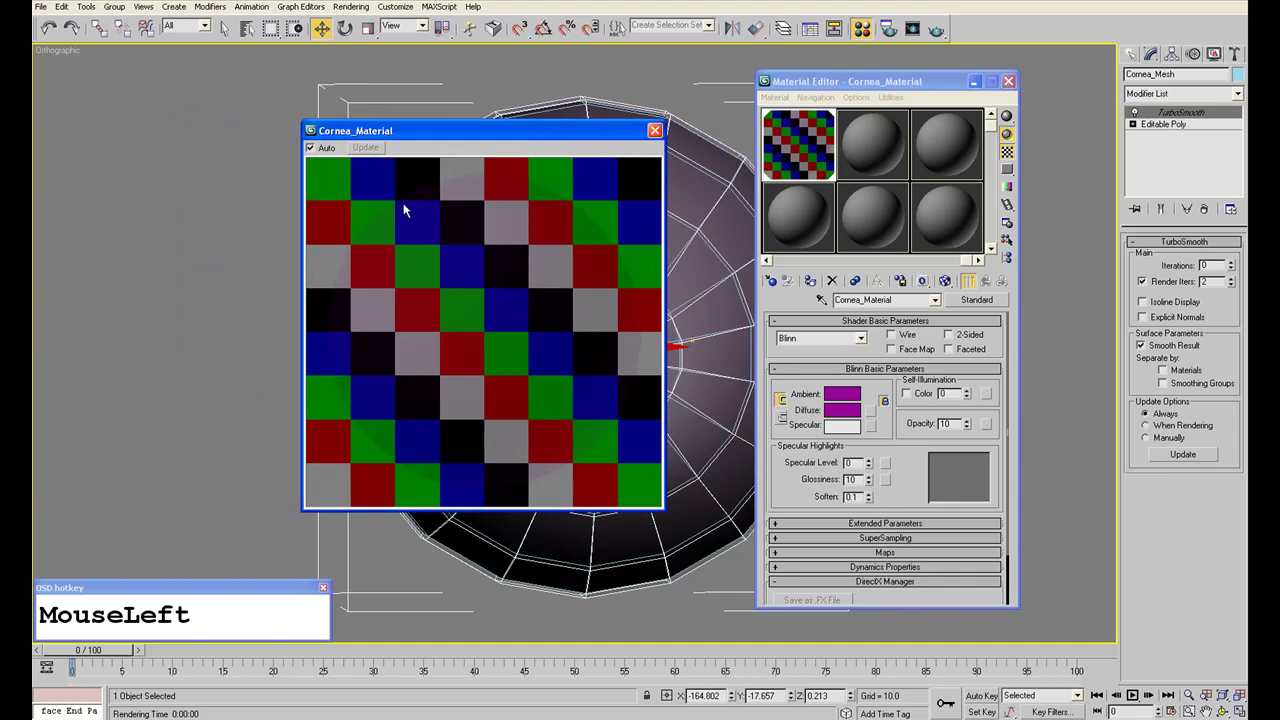
pyautogui.click(1007, 154)
pyautogui.click(1007, 152)
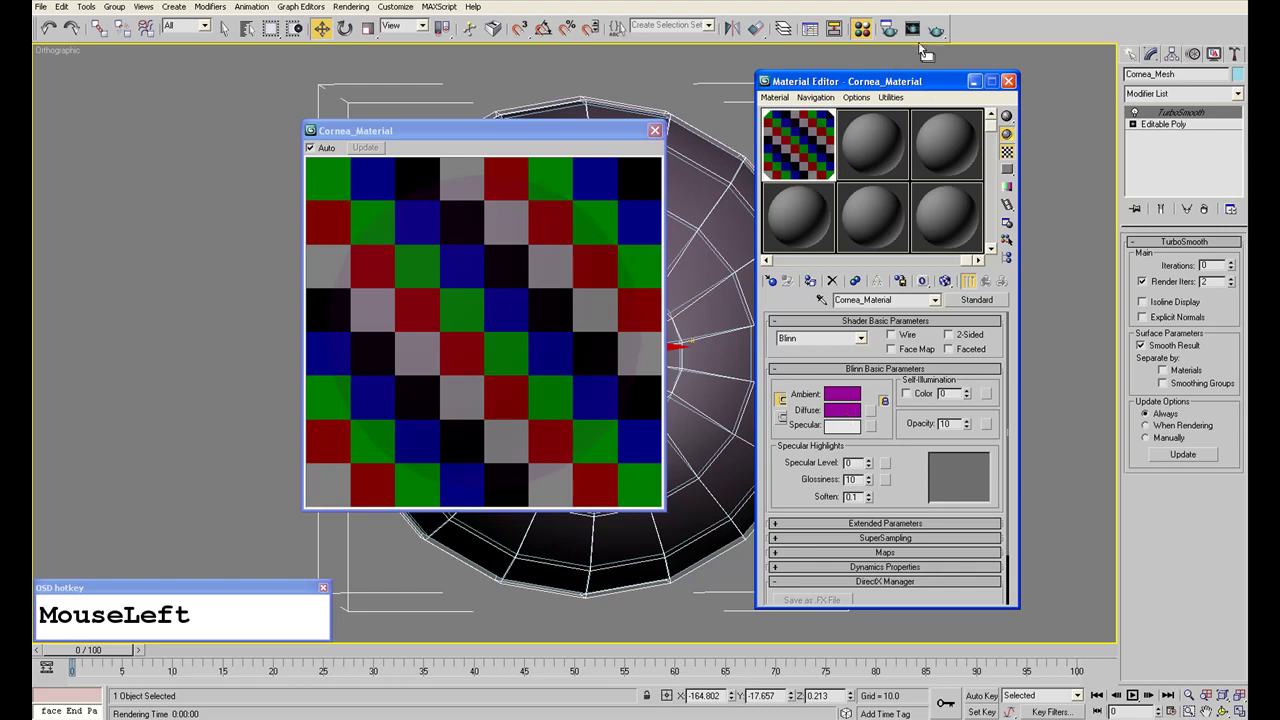
# Render the view to inspect the diffuse tint of the nearly transparent cornea up close, and close the rendered frame.
pyautogui.click(850, 418)
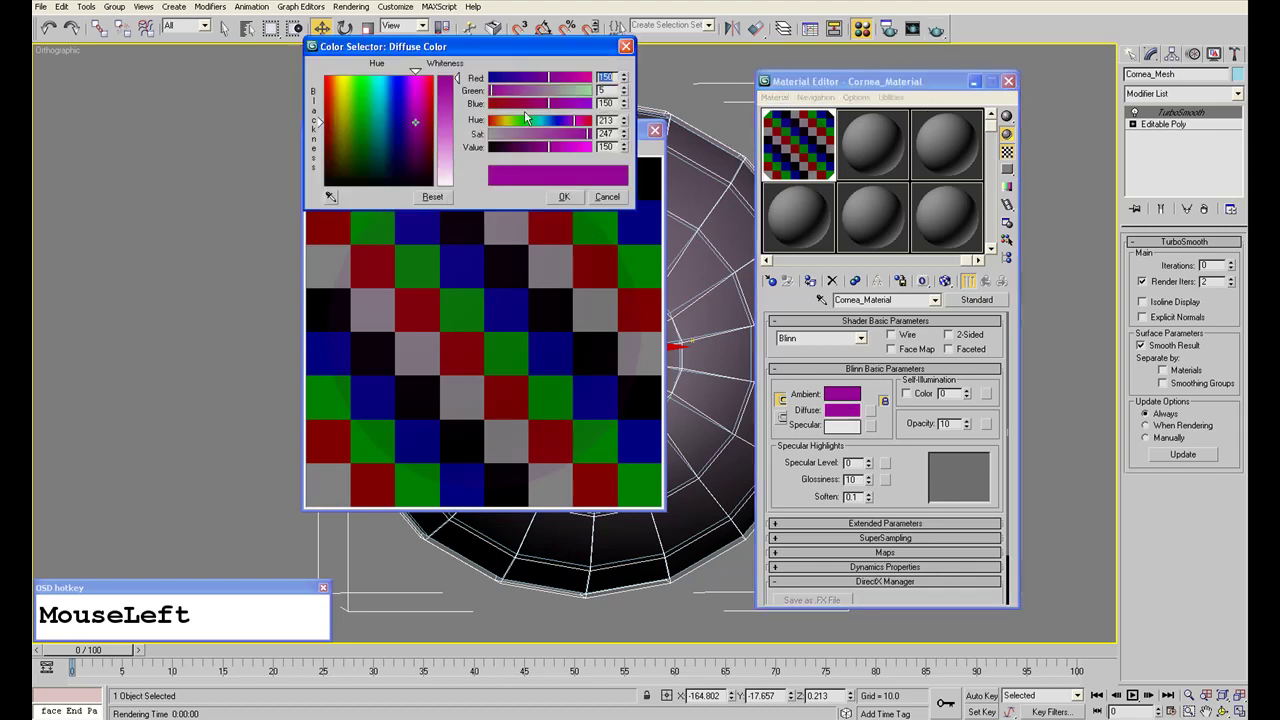
pyautogui.click(607, 196)
pyautogui.click(936, 29)
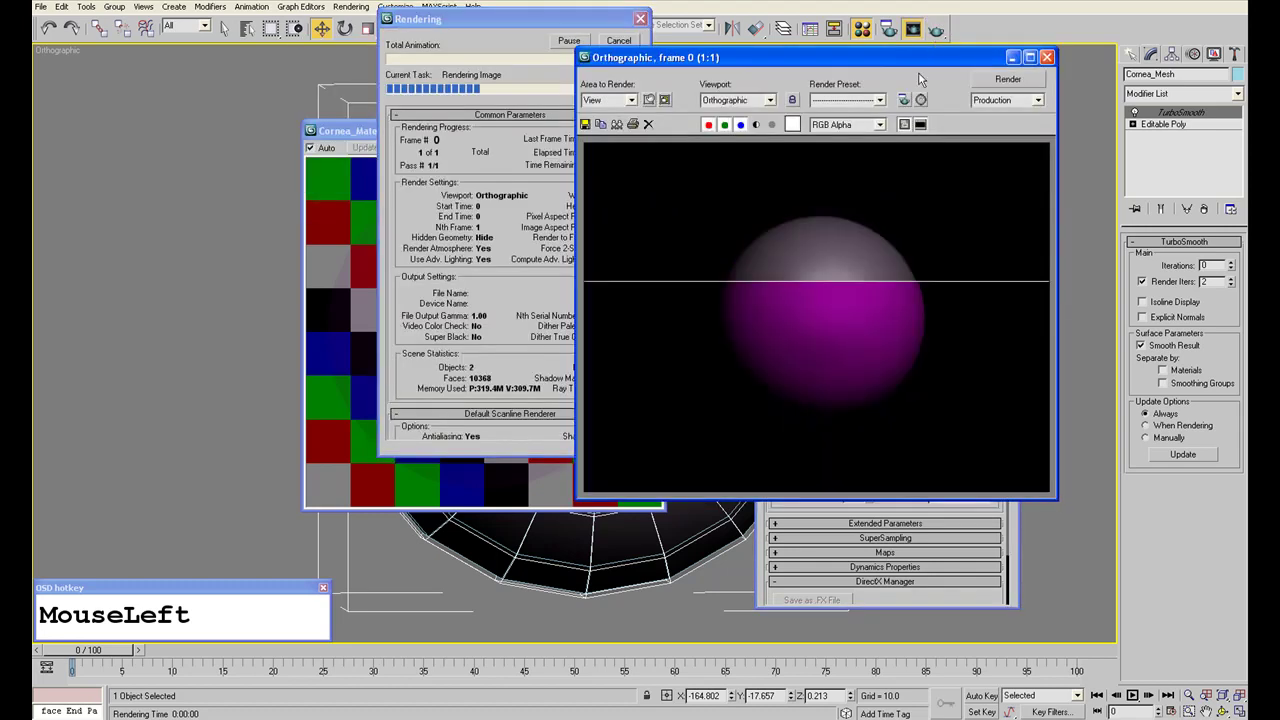
pyautogui.scroll(2, 840, 257)
pyautogui.moveTo(840, 257); pyautogui.dragTo(703, 220, button='middle')
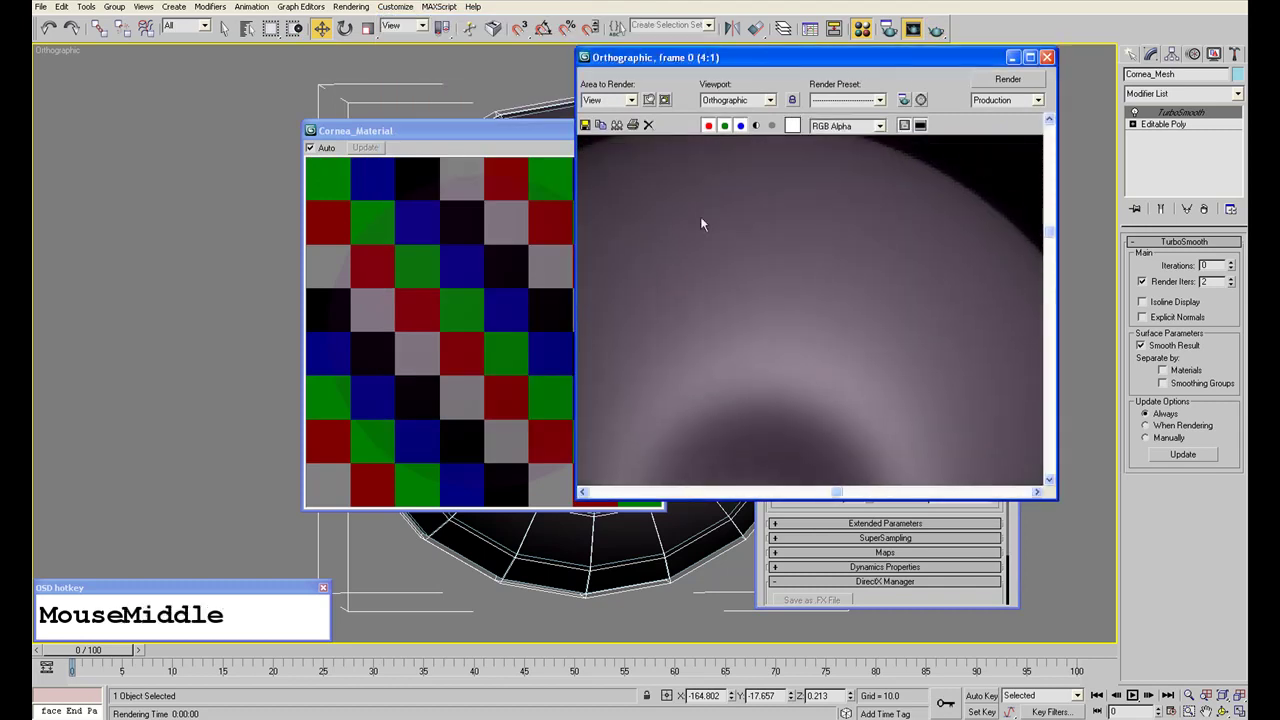
pyautogui.scroll(-1, 703, 220)
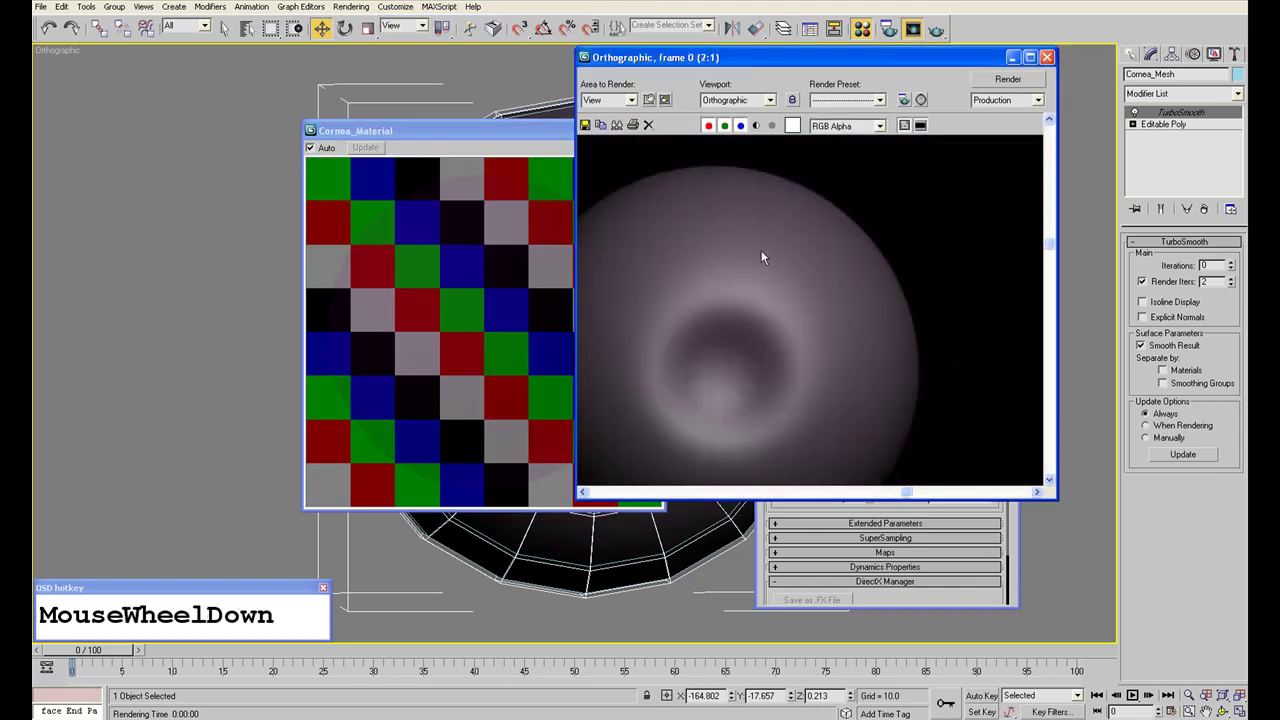
pyautogui.click(1046, 57)
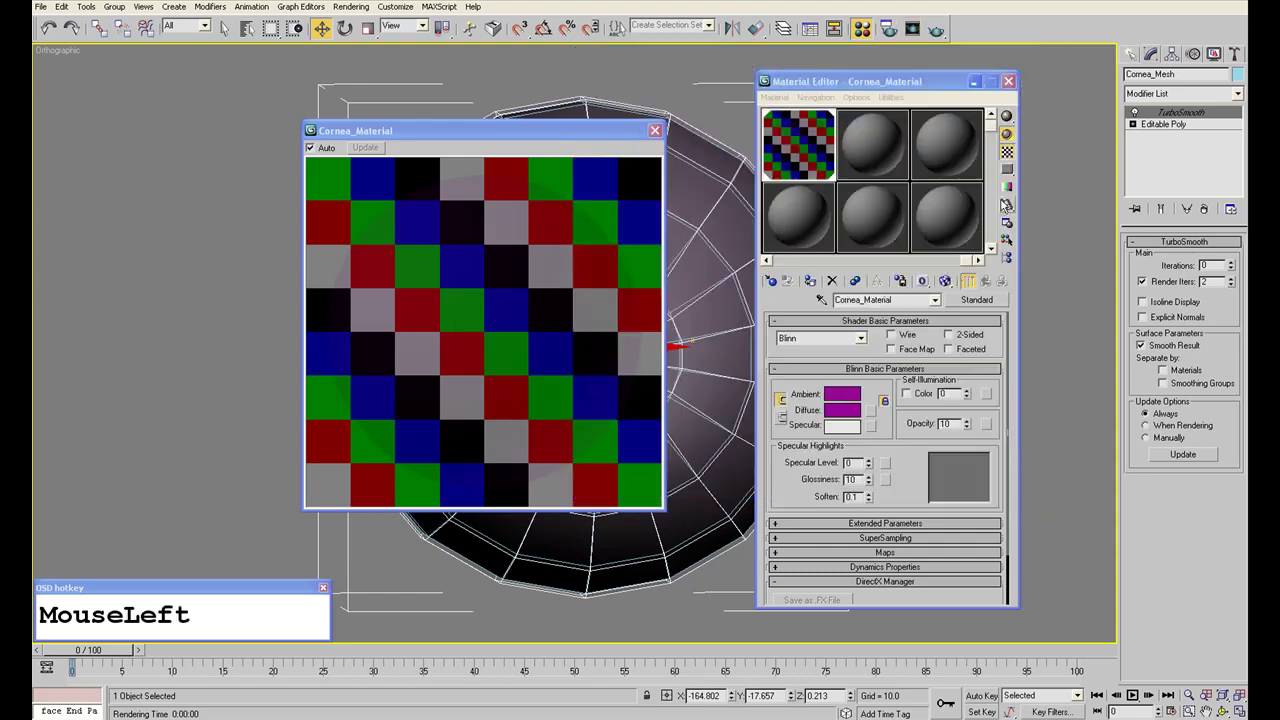
# Change the diffuse color of Cornea_Material to pure white and check it with a test render.
pyautogui.click(845, 410)
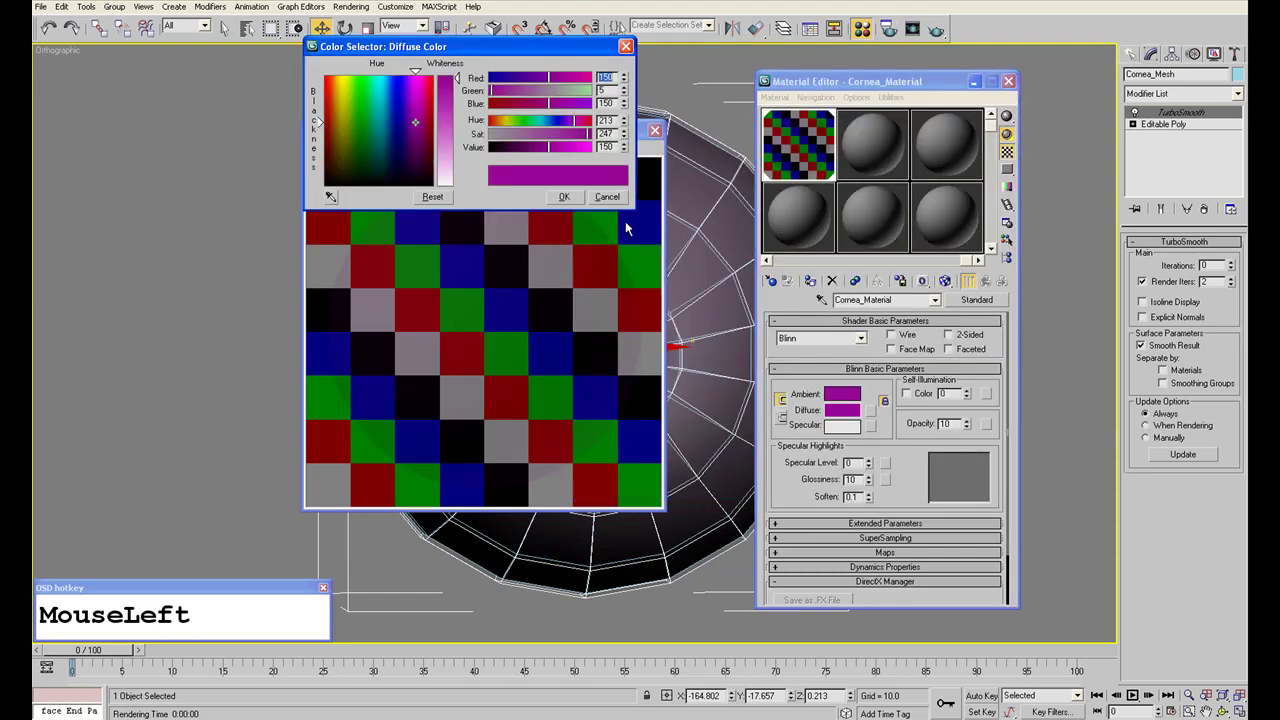
pyautogui.moveTo(452, 80); pyautogui.dragTo(447, 188)
pyautogui.click(564, 196)
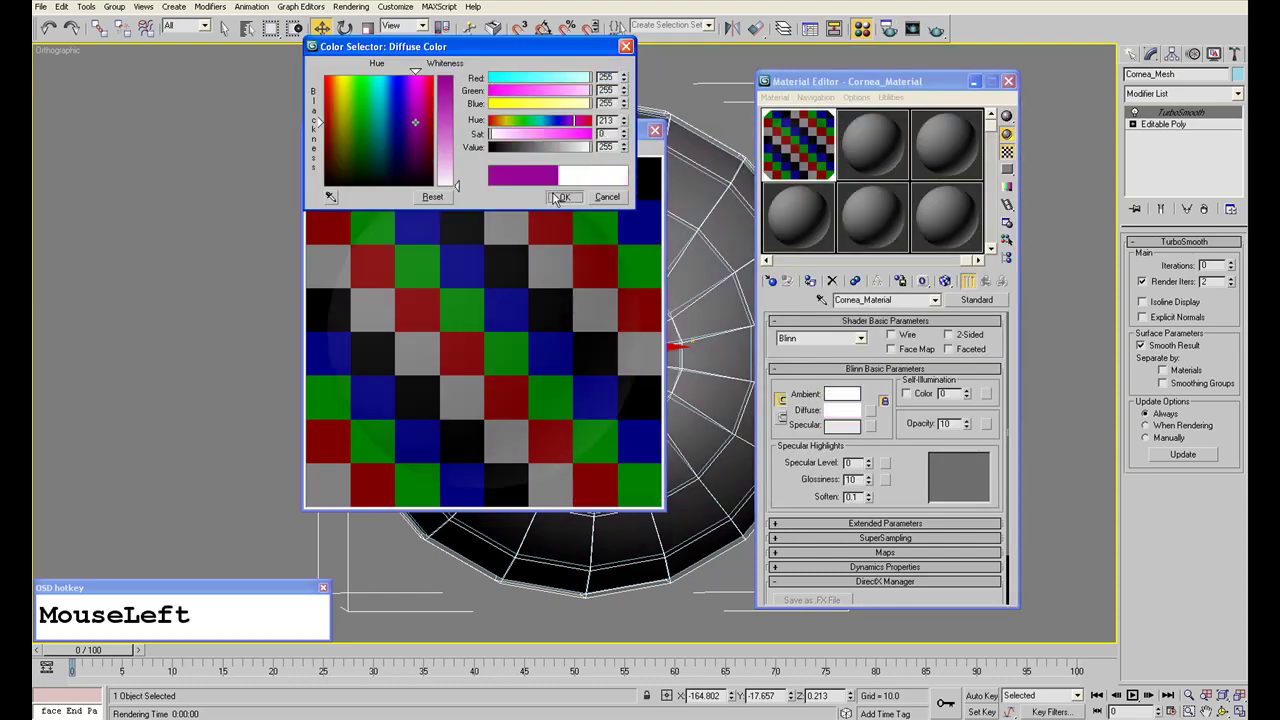
pyautogui.click(936, 28)
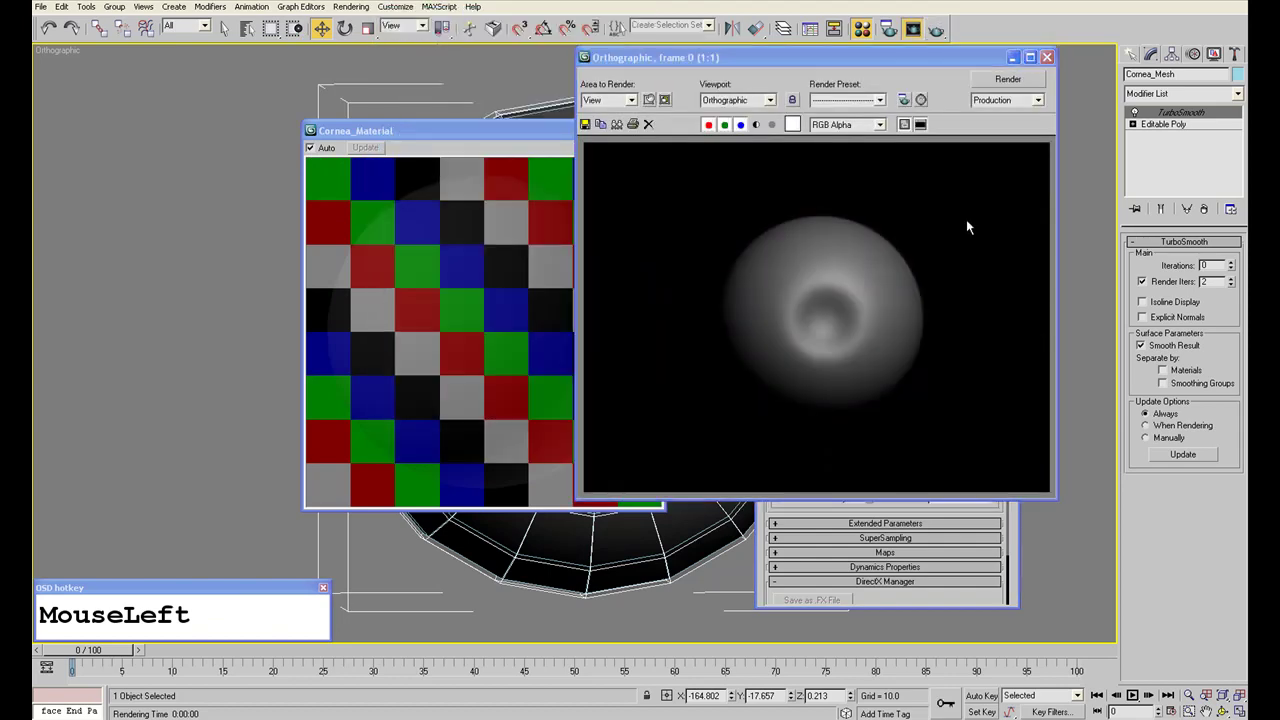
pyautogui.click(1047, 57)
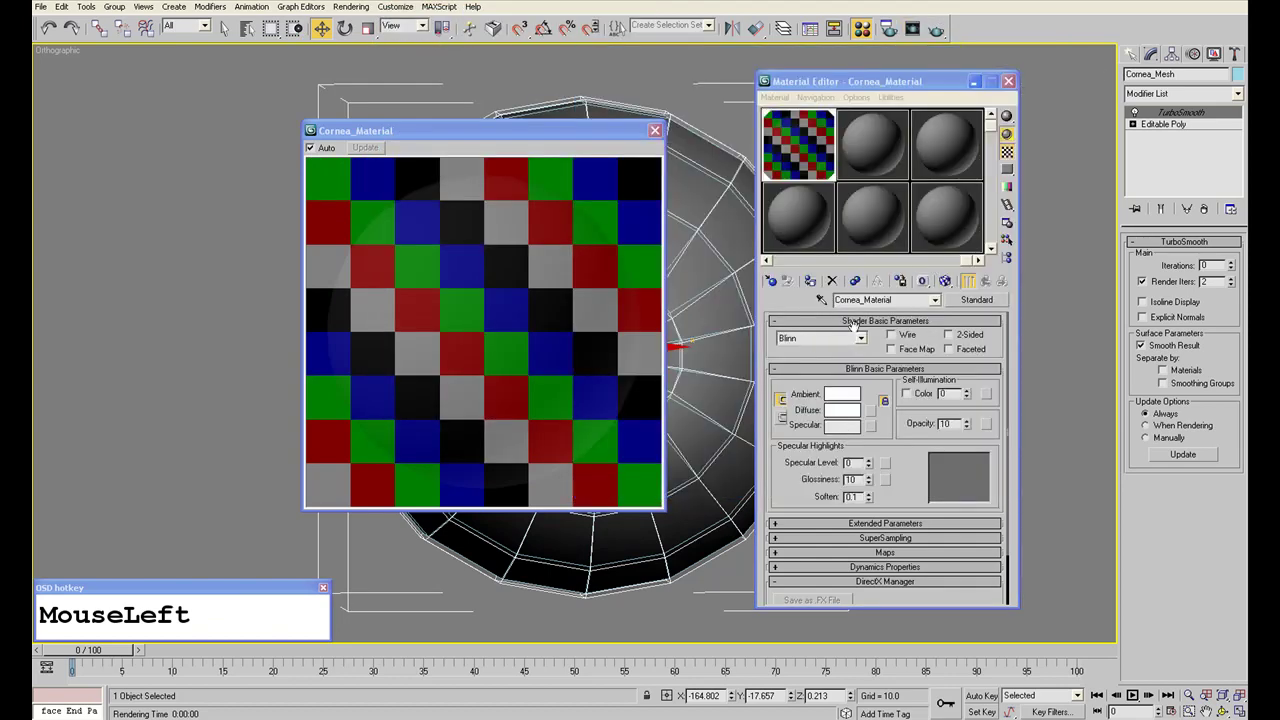
# Set the Specular Level of Cornea_Material to 214 and its Glossiness to 72, keeping Soften at 0.1.
pyautogui.moveTo(919, 480); pyautogui.dragTo(920, 426)
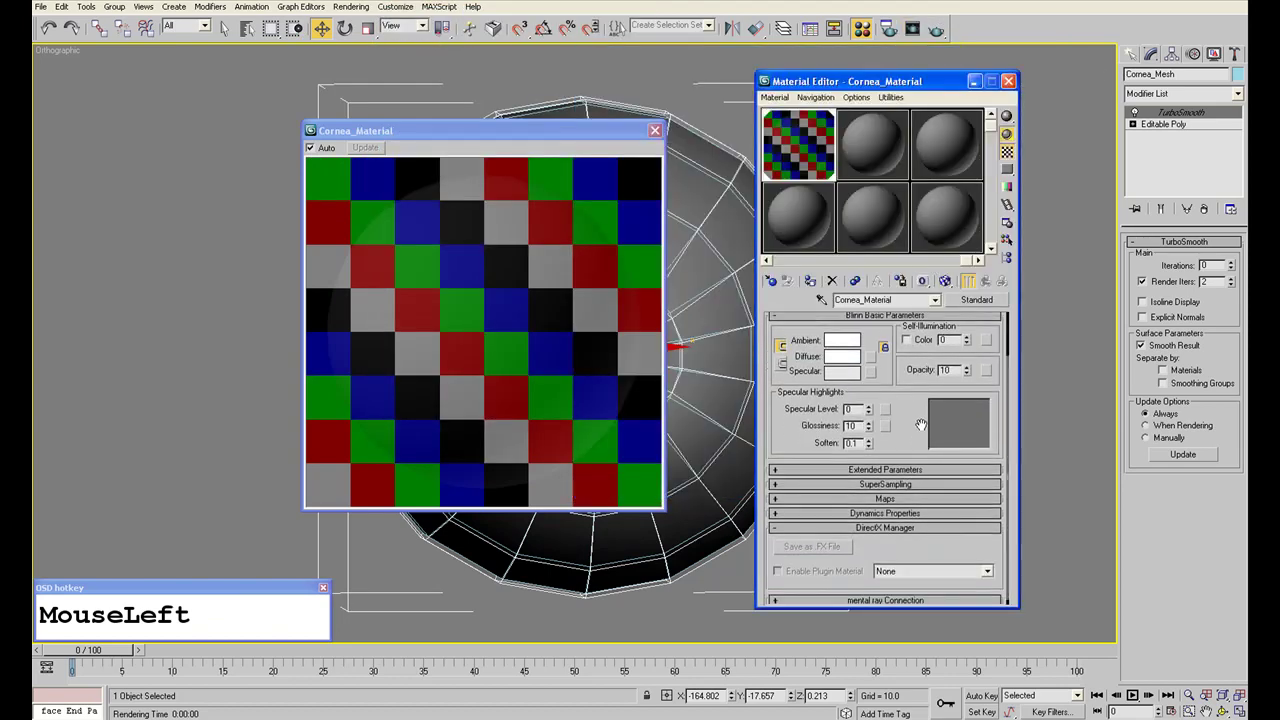
pyautogui.click(869, 412)
pyautogui.moveTo(869, 412); pyautogui.dragTo(865, 238)
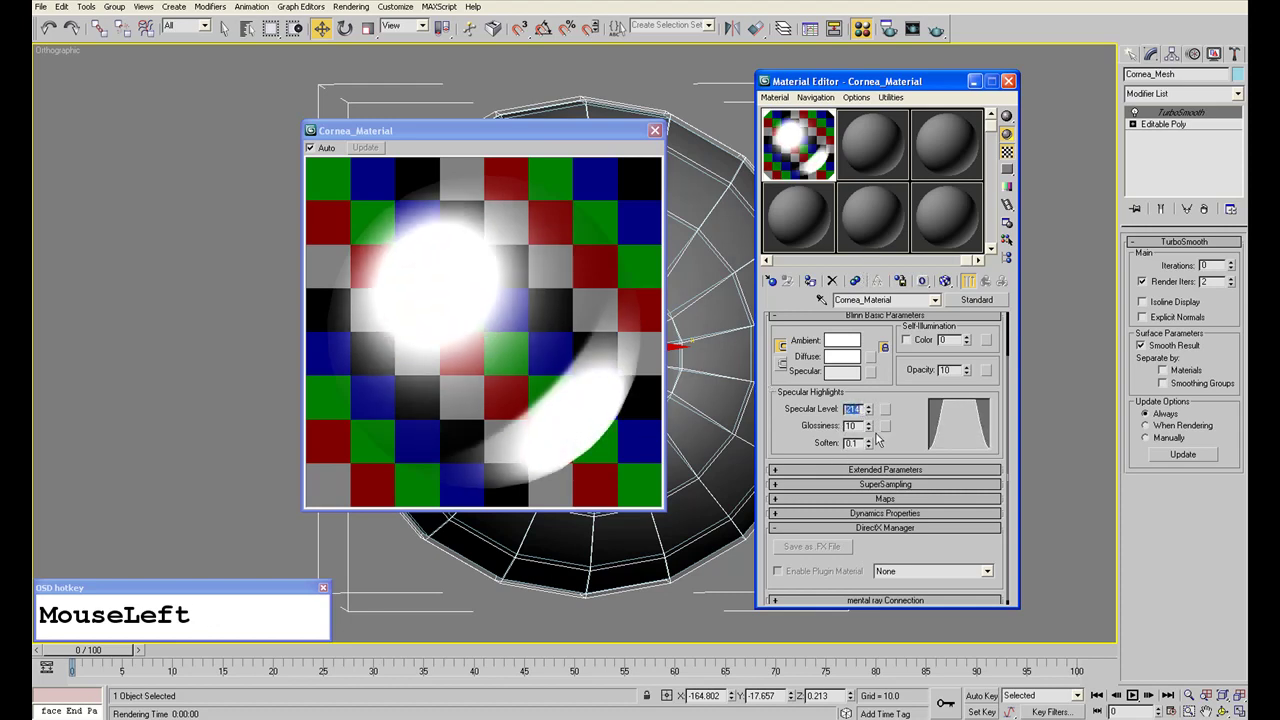
pyautogui.click(416, 288)
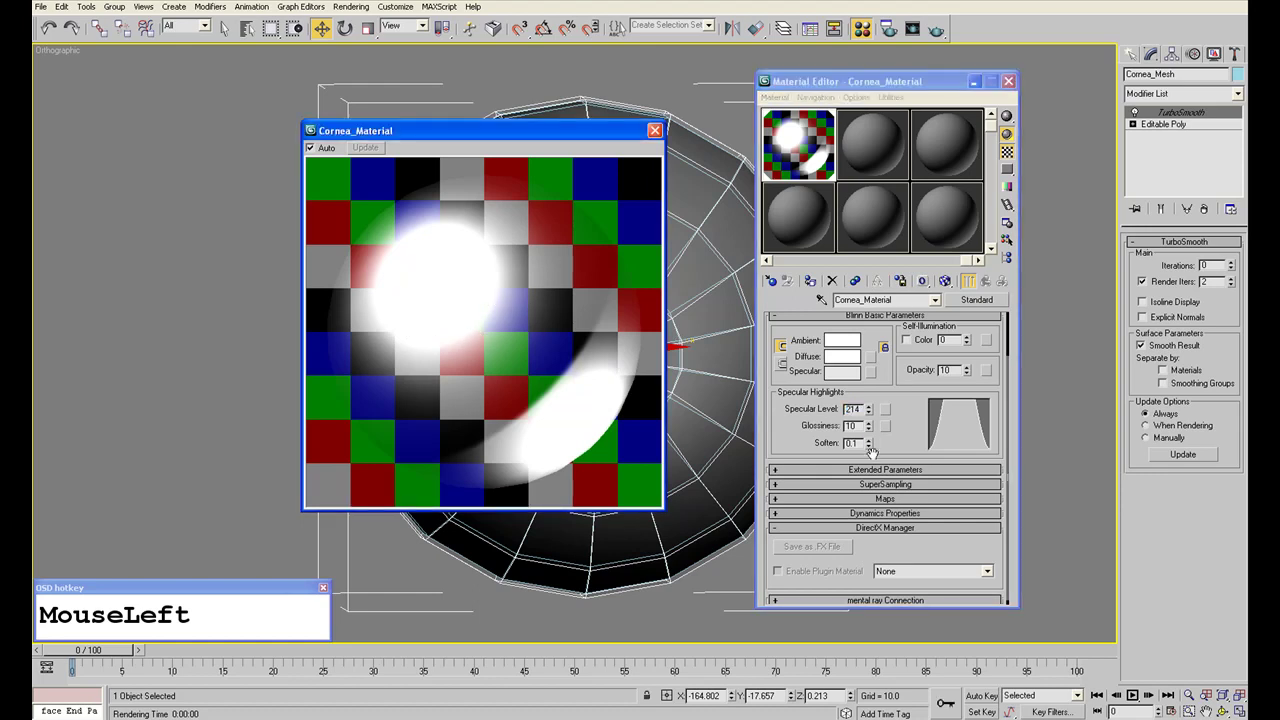
pyautogui.moveTo(867, 432); pyautogui.dragTo(879, 382)
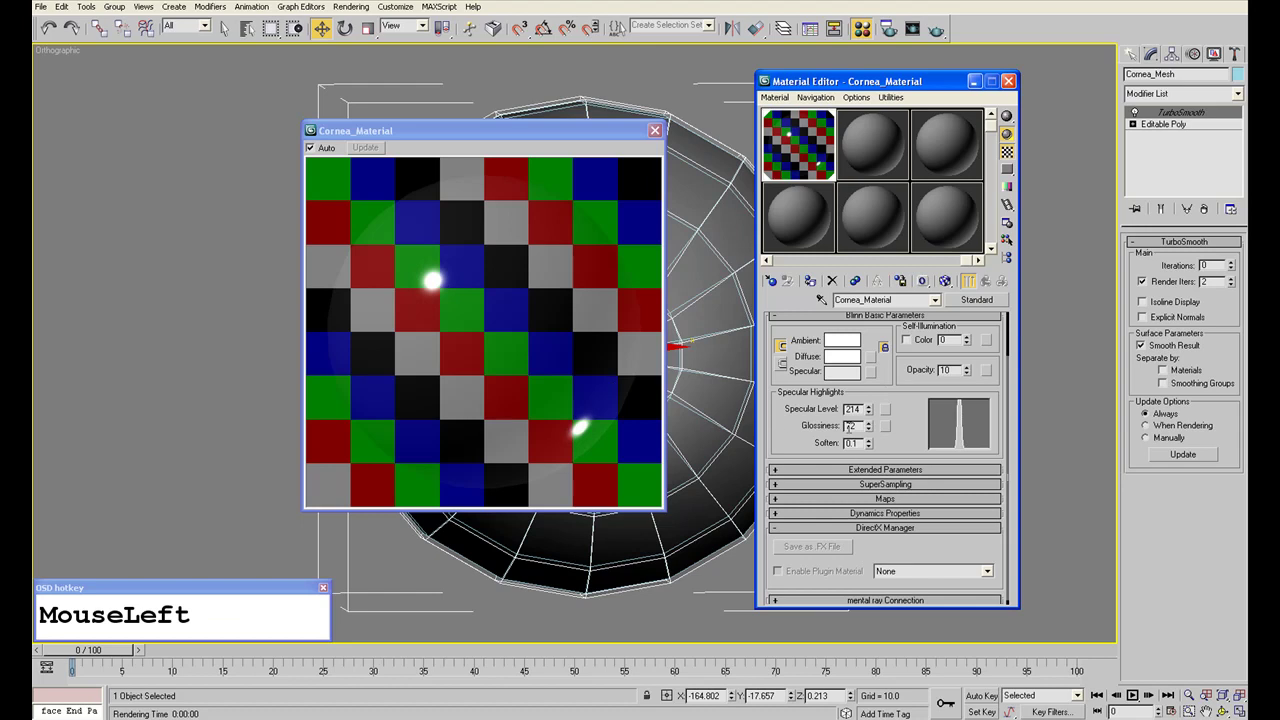
pyautogui.moveTo(870, 445); pyautogui.dragTo(836, 485)
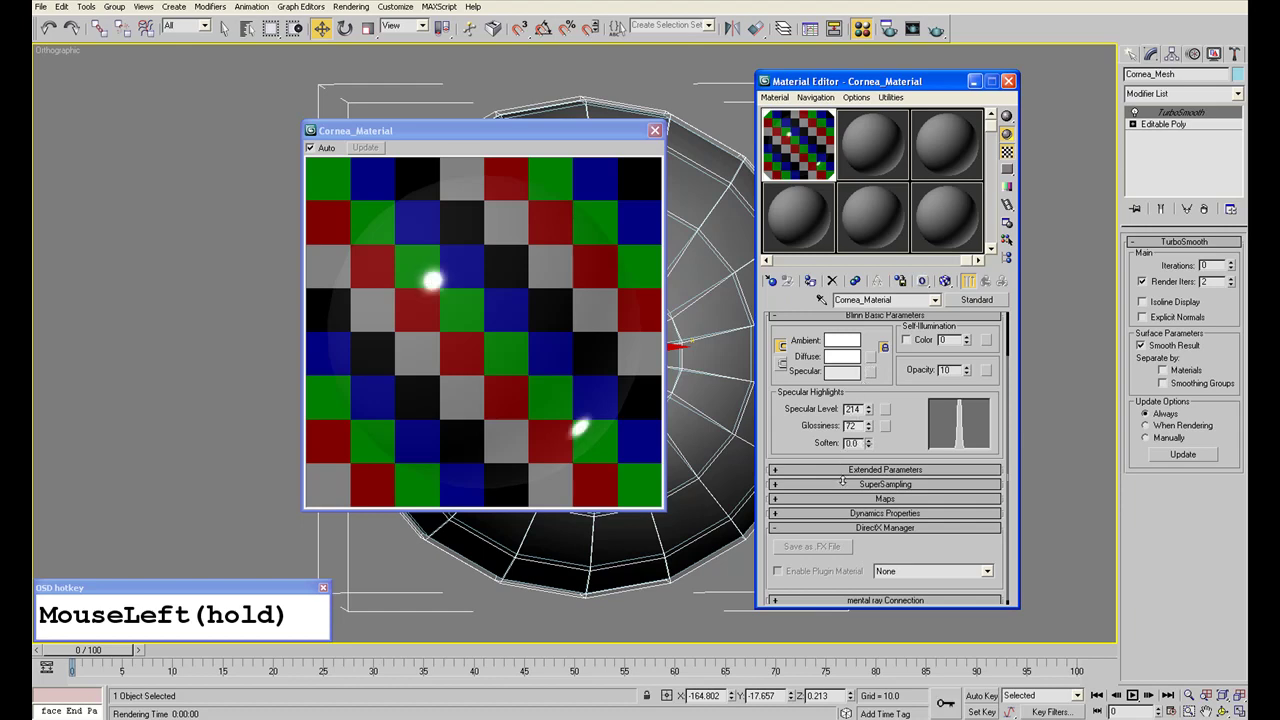
pyautogui.rightClick(842, 482)
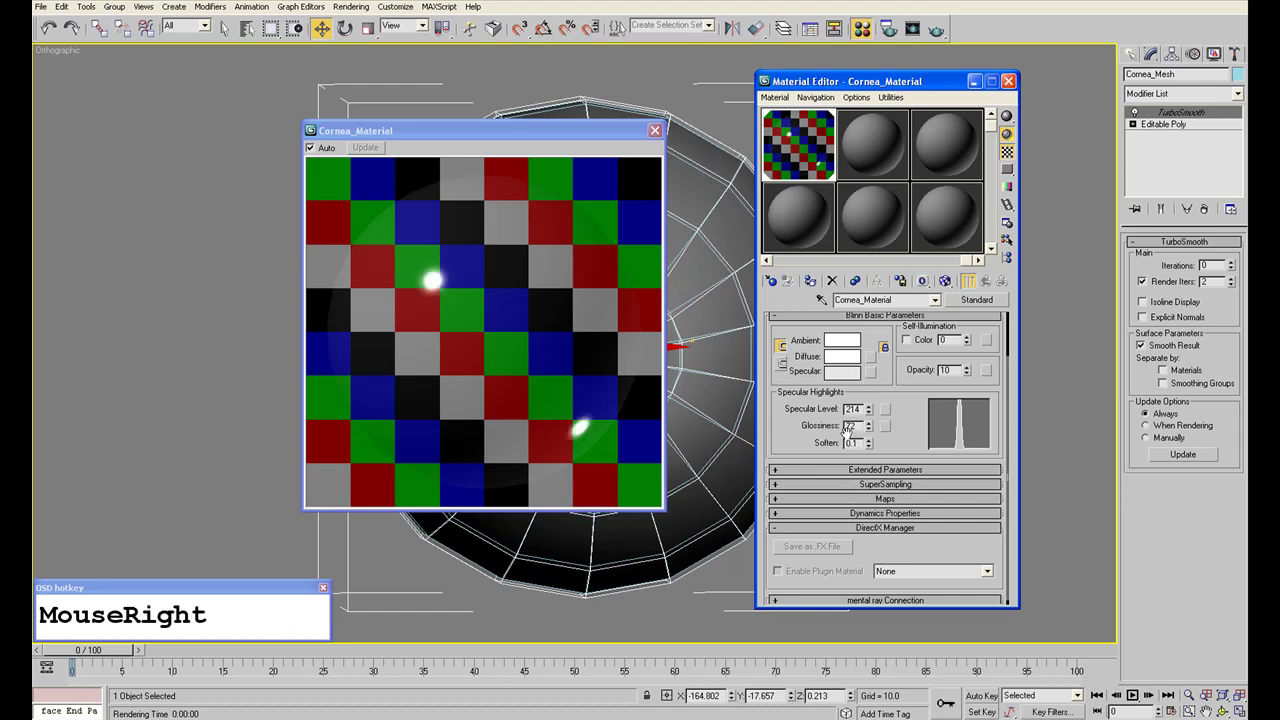
# Render the view to examine the specular highlight on the cornea, and close the rendered frame.
pyautogui.click(936, 30)
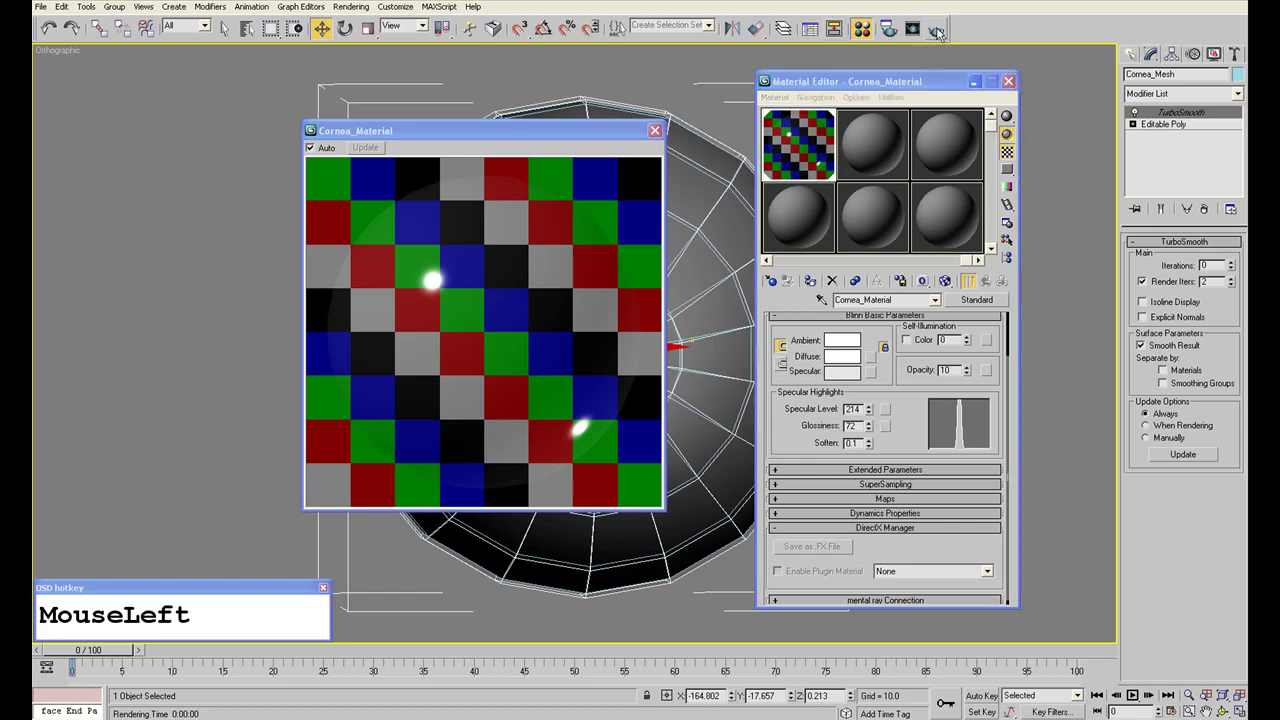
pyautogui.scroll(1, 820, 289)
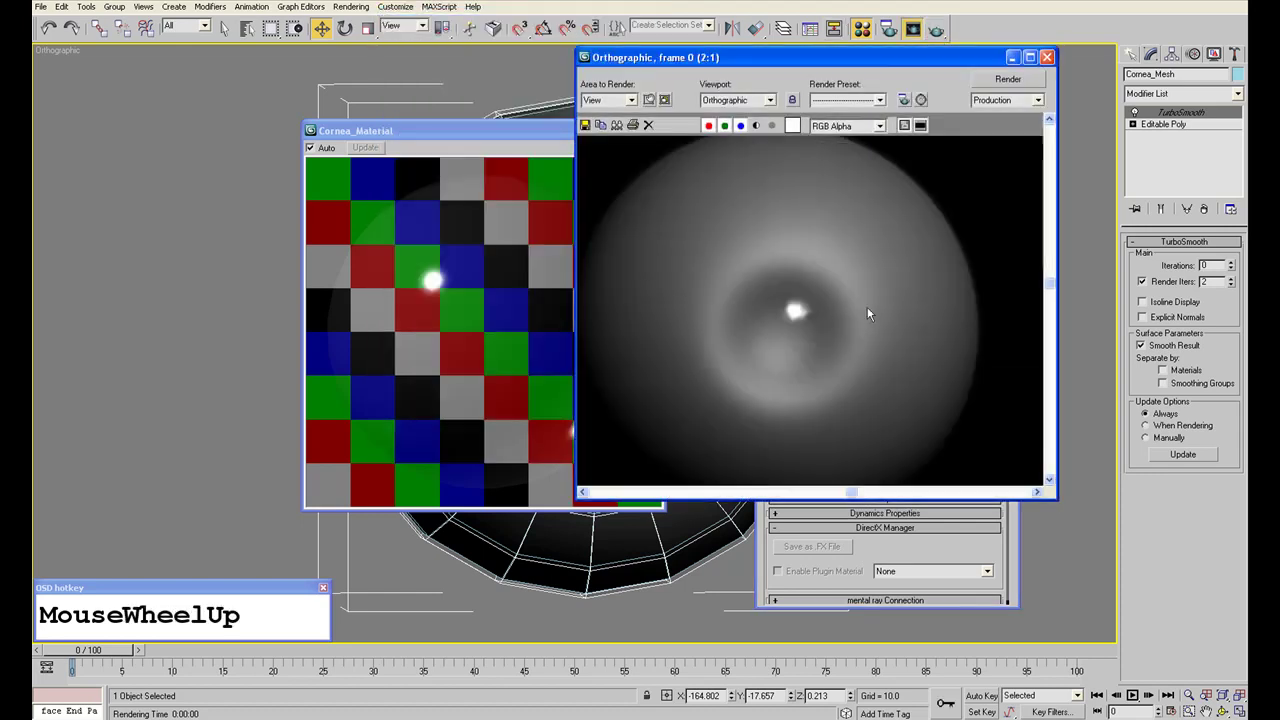
pyautogui.scroll(-1, 818, 332)
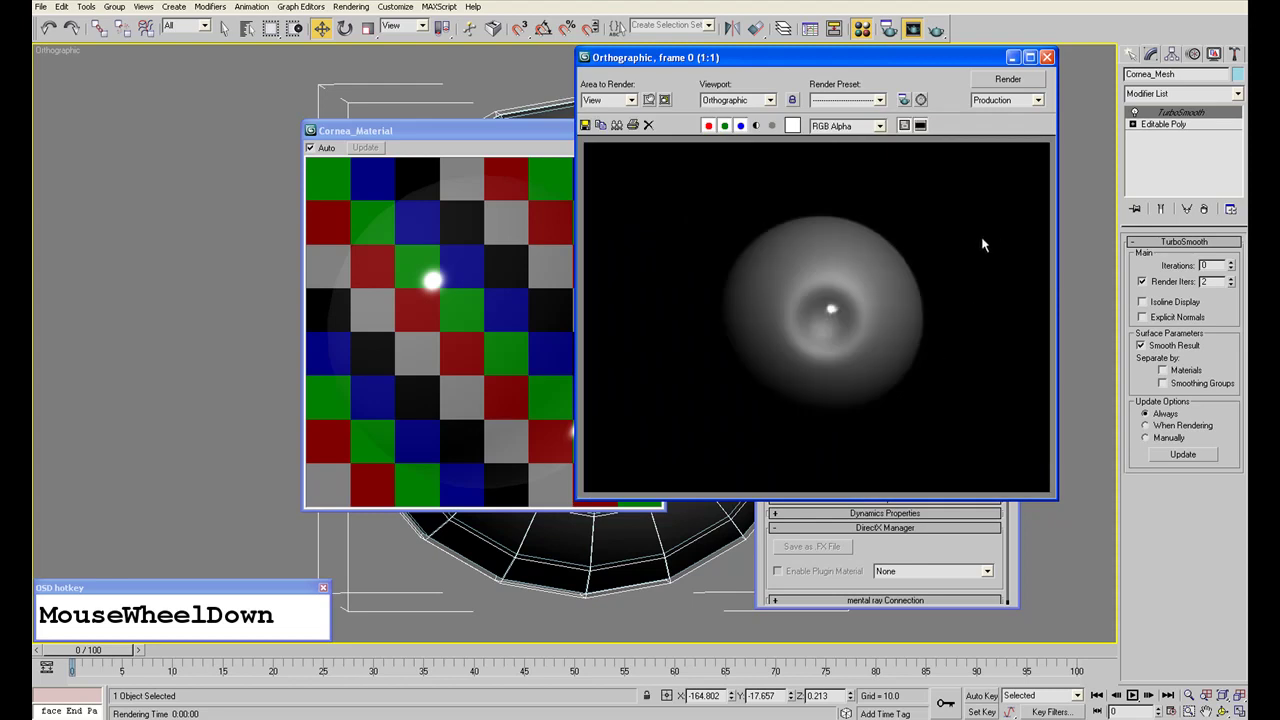
pyautogui.click(1047, 57)
# Save the scene and close the magnified preview of Cornea_Material.
pyautogui.moveTo(41, 7); pyautogui.dragTo(63, 79)
pyautogui.click(537, 351)
pyautogui.click(655, 130)
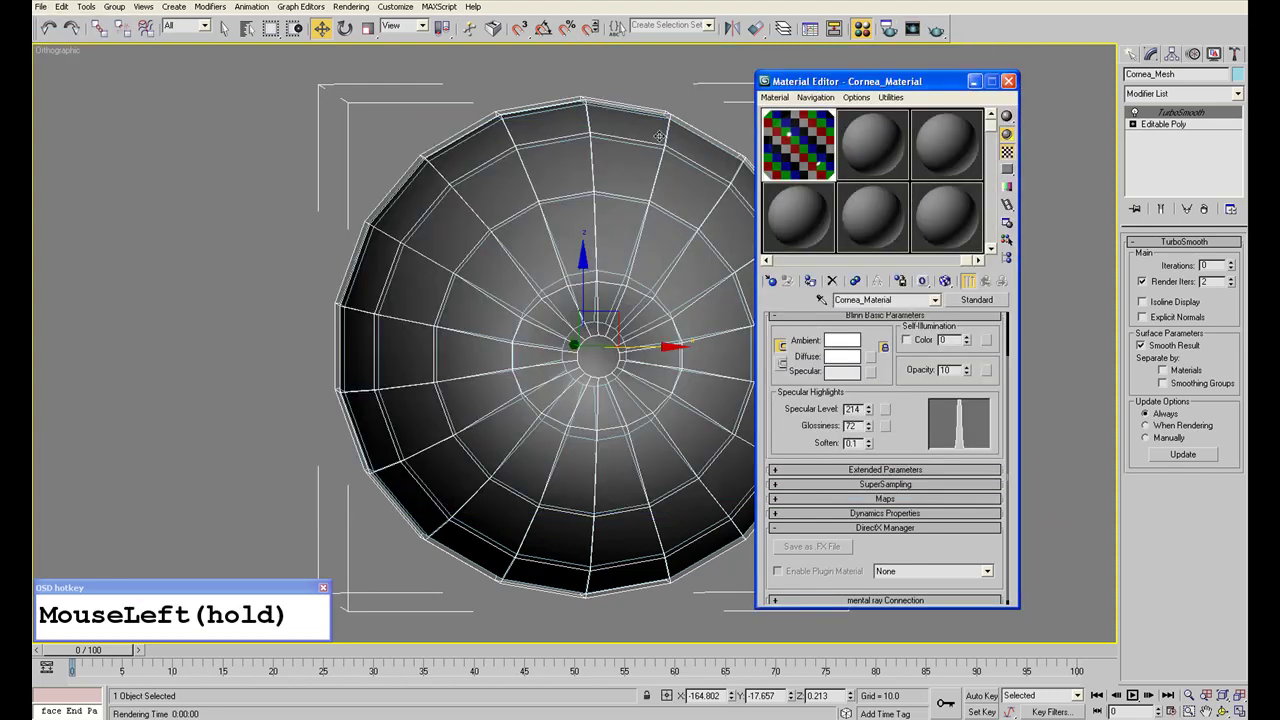
# Assign a new Falloff map to the Opacity of Cornea_Material.
pyautogui.moveTo(804, 404); pyautogui.dragTo(788, 462)
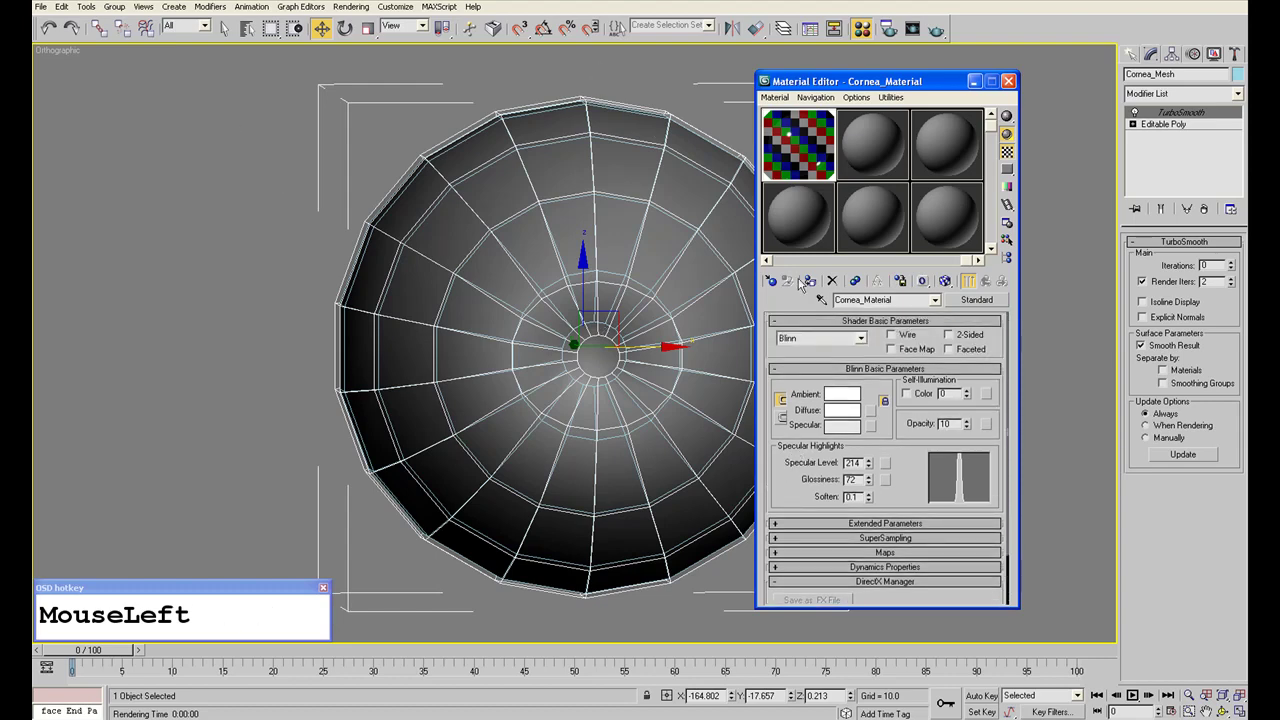
pyautogui.moveTo(660, 349); pyautogui.dragTo(688, 349)
pyautogui.rightClick(688, 349)
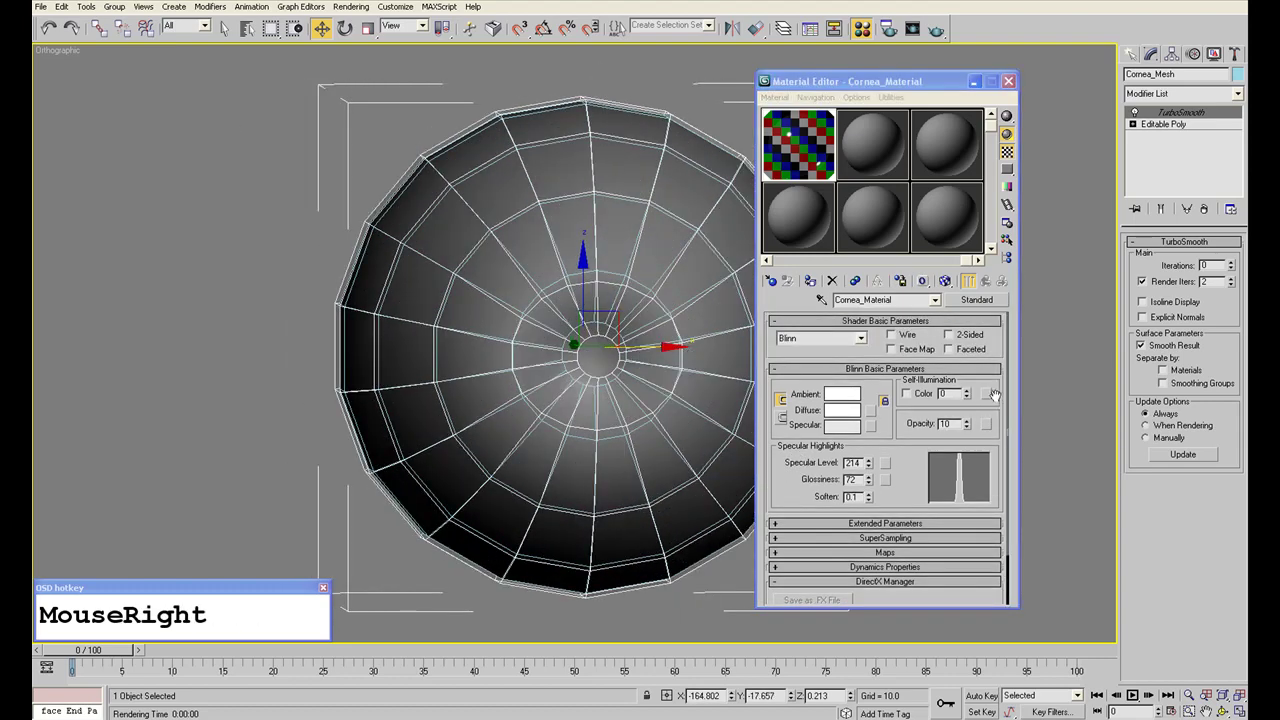
pyautogui.click(986, 424)
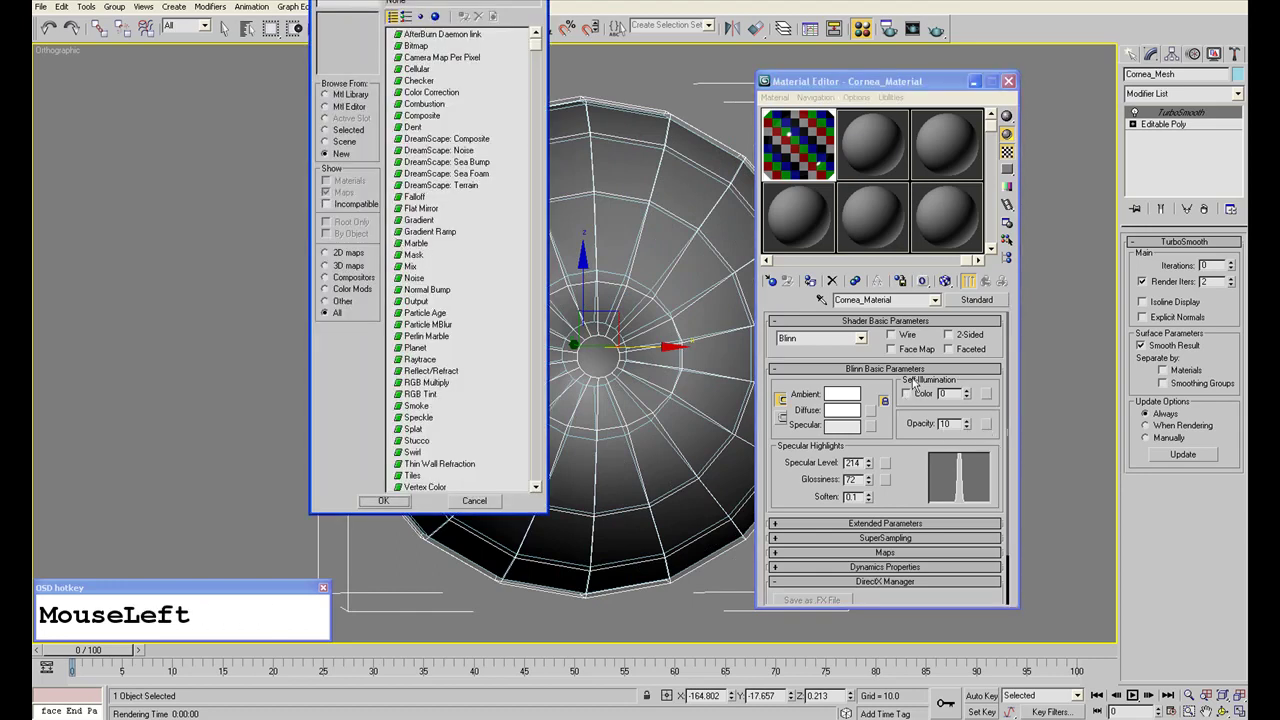
pyautogui.moveTo(443, 2); pyautogui.dragTo(596, 40)
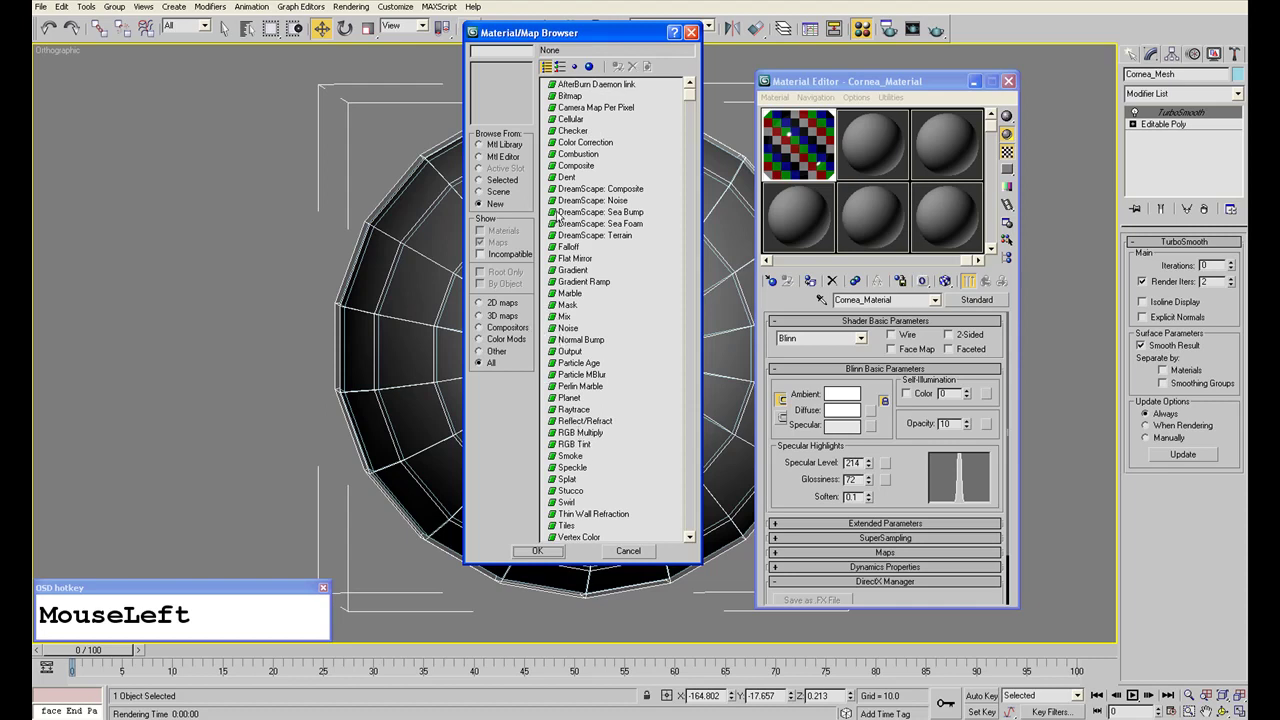
pyautogui.doubleClick(566, 247)
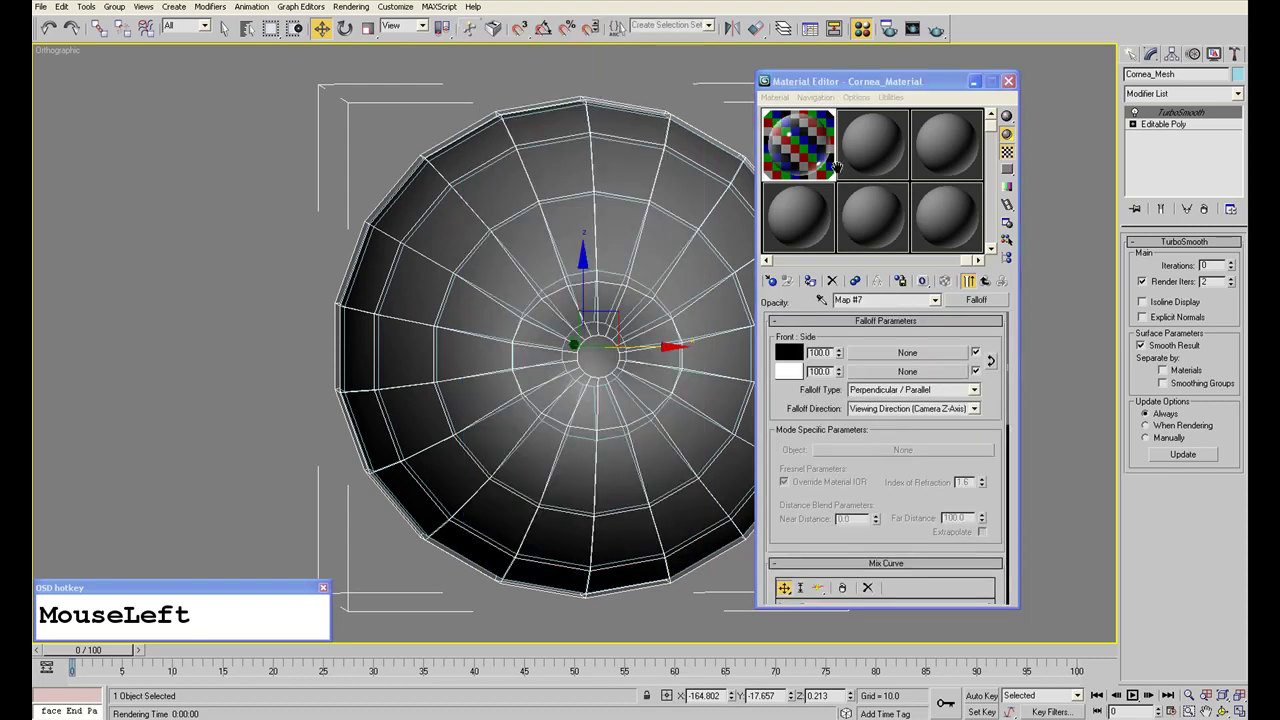
# Open a magnified preview of the Falloff map and review its Front and Side colors without changing them.
pyautogui.doubleClick(781, 145)
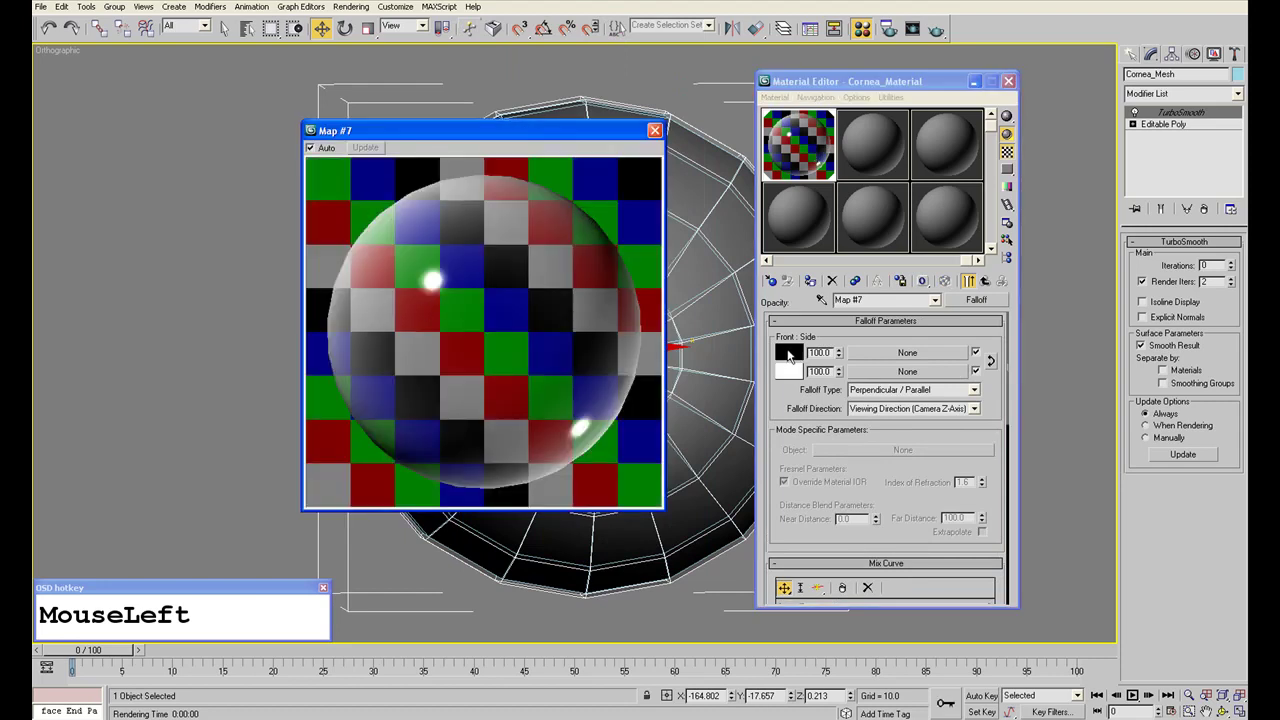
pyautogui.click(790, 355)
pyautogui.click(788, 372)
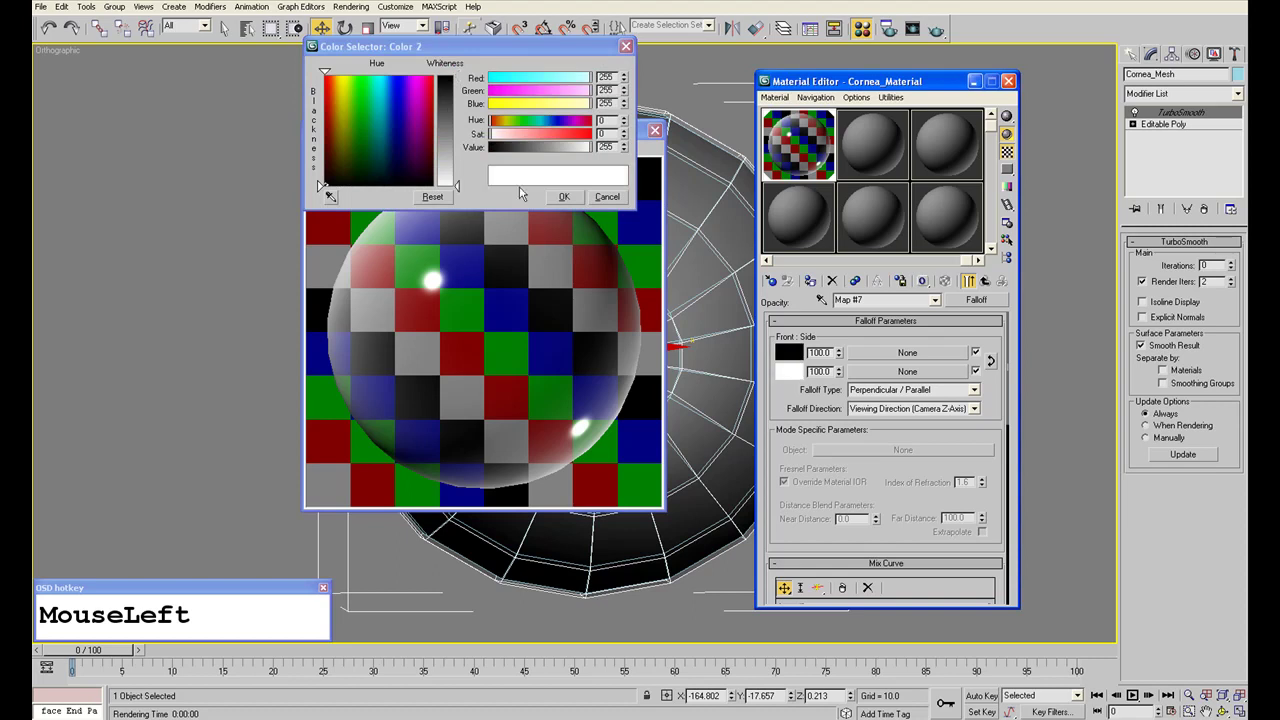
pyautogui.click(562, 197)
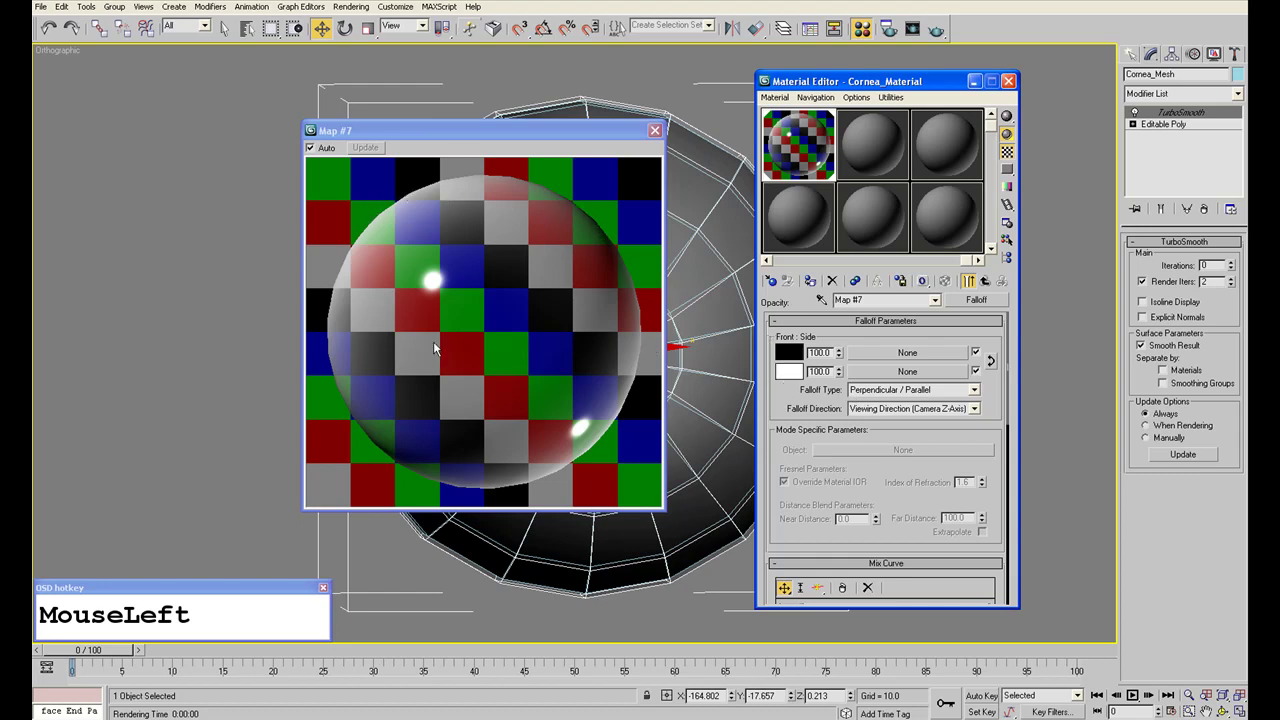
# Move the magnified preview clear of the eye and deselect Cornea_Mesh.
pyautogui.moveTo(536, 131); pyautogui.dragTo(336, 178)
pyautogui.click(455, 118)
pyautogui.scroll(-2, 572, 318)
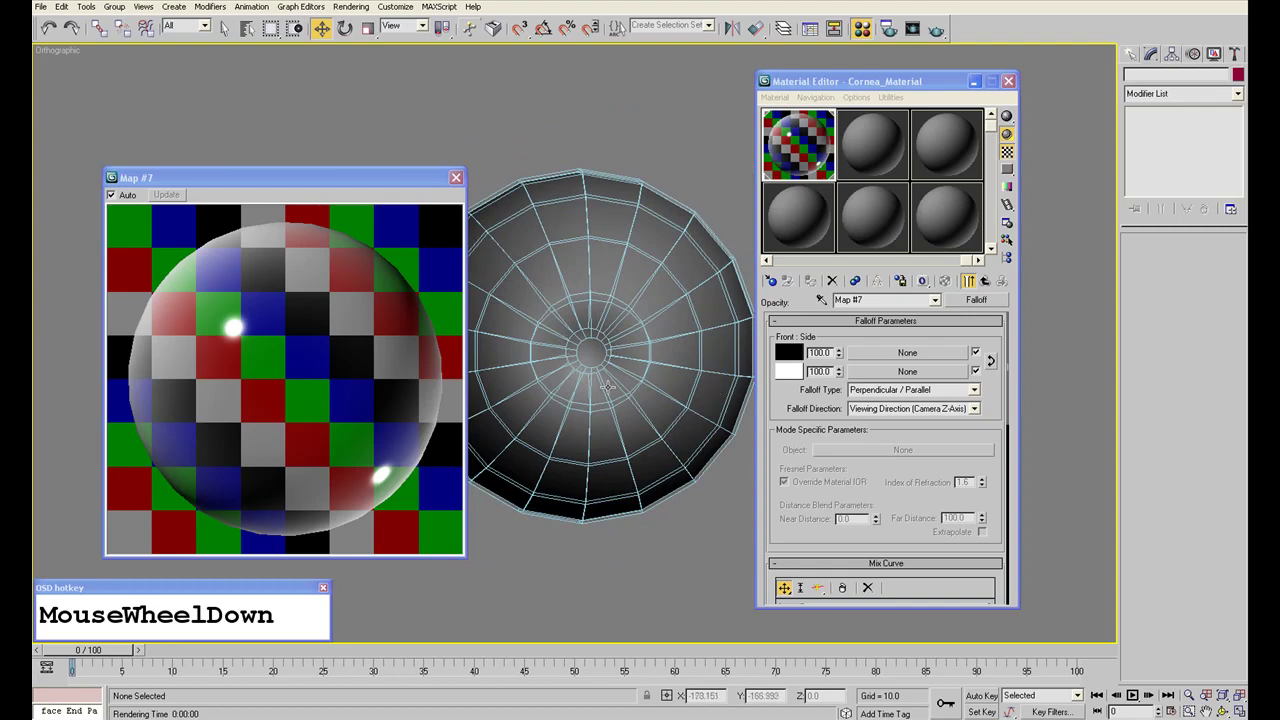
# Render the eye and inspect the cornea with its Falloff opacity, including the alpha channel, and close the render.
pyautogui.click(936, 28)
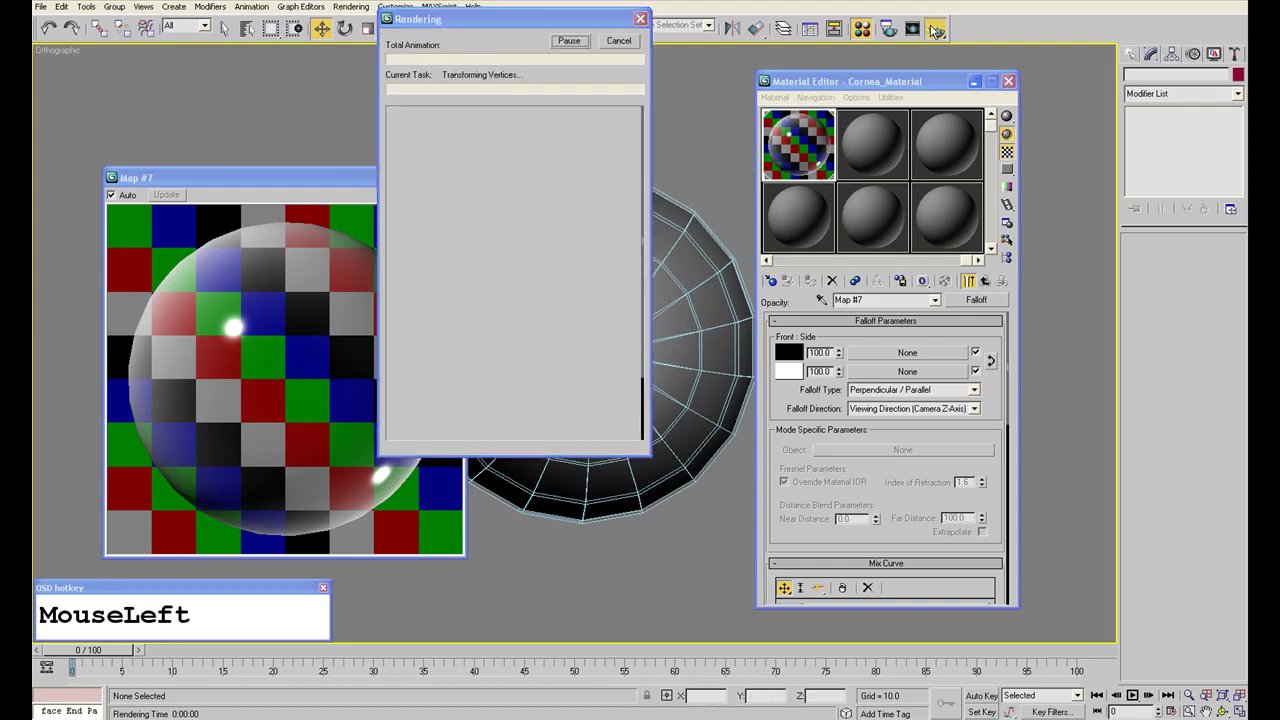
pyautogui.scroll(1, 851, 251)
pyautogui.moveTo(851, 251); pyautogui.dragTo(849, 251, button='middle')
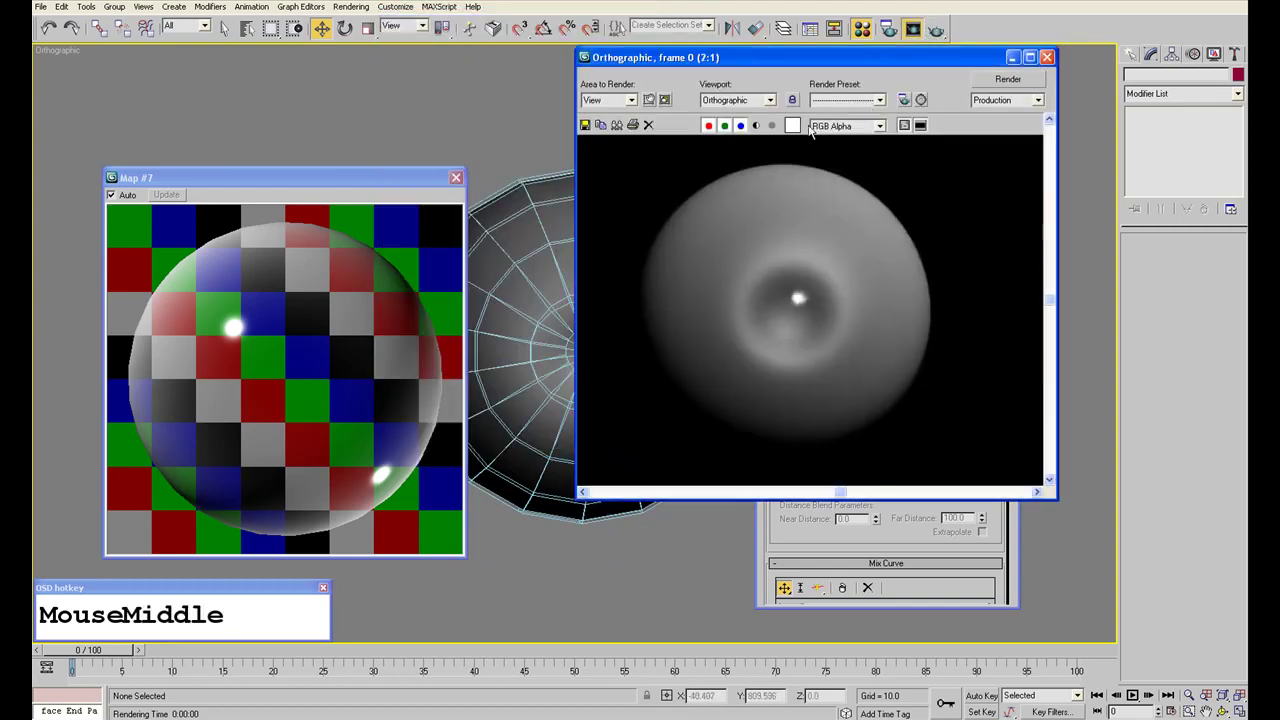
pyautogui.click(755, 125)
pyautogui.click(755, 125)
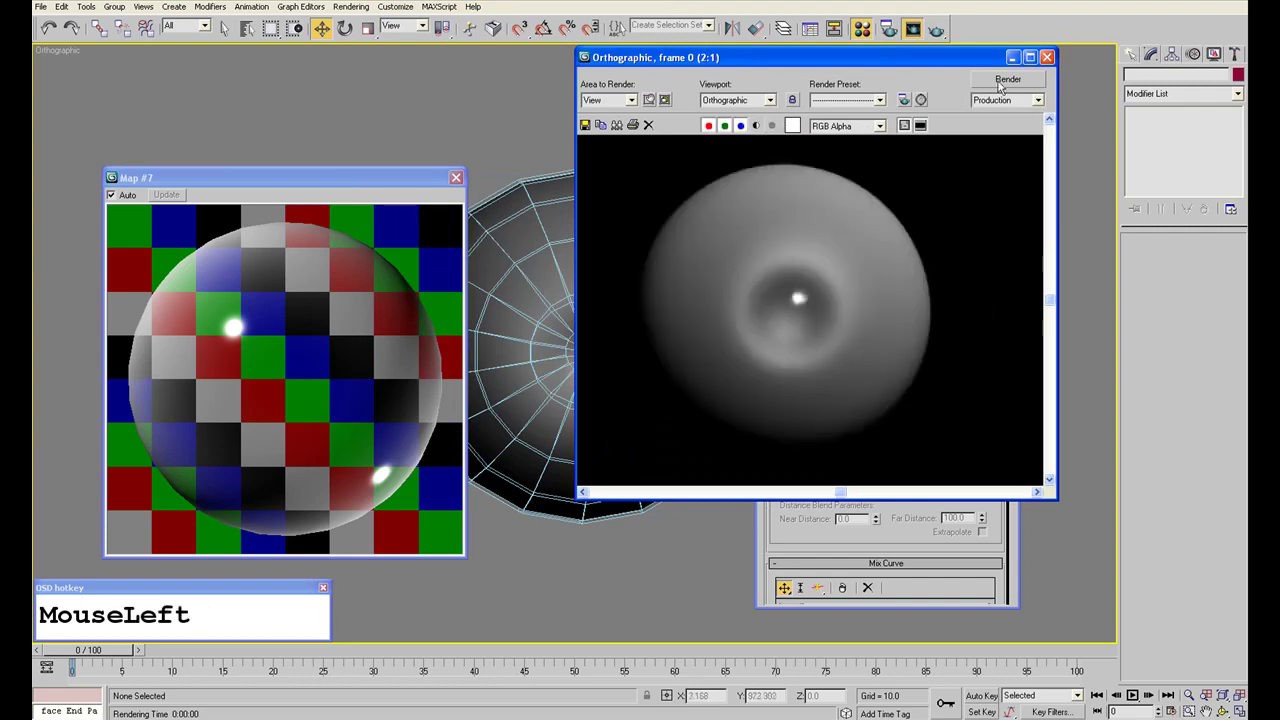
pyautogui.click(1047, 57)
# Return to Cornea_Material and set its Diffuse color to pure magenta with Red 255, Green 0 and Blue 255.
pyautogui.click(980, 278)
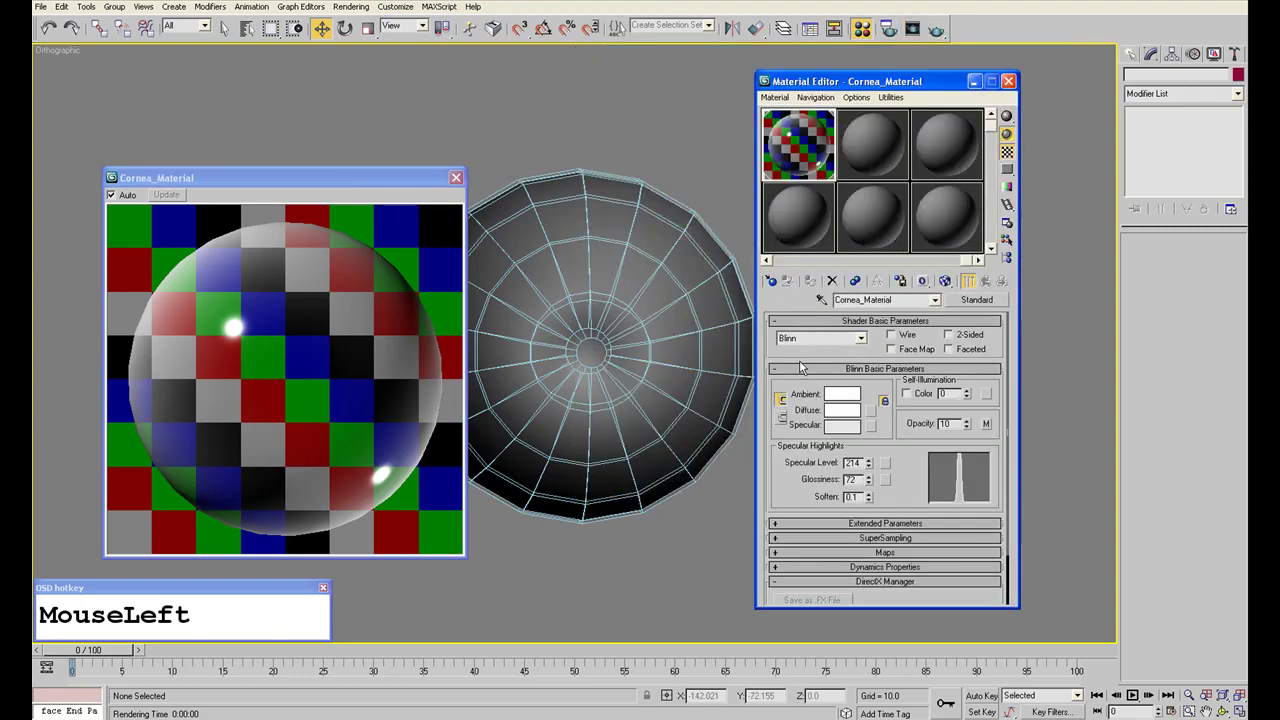
pyautogui.click(853, 414)
pyautogui.moveTo(512, 91); pyautogui.dragTo(484, 94)
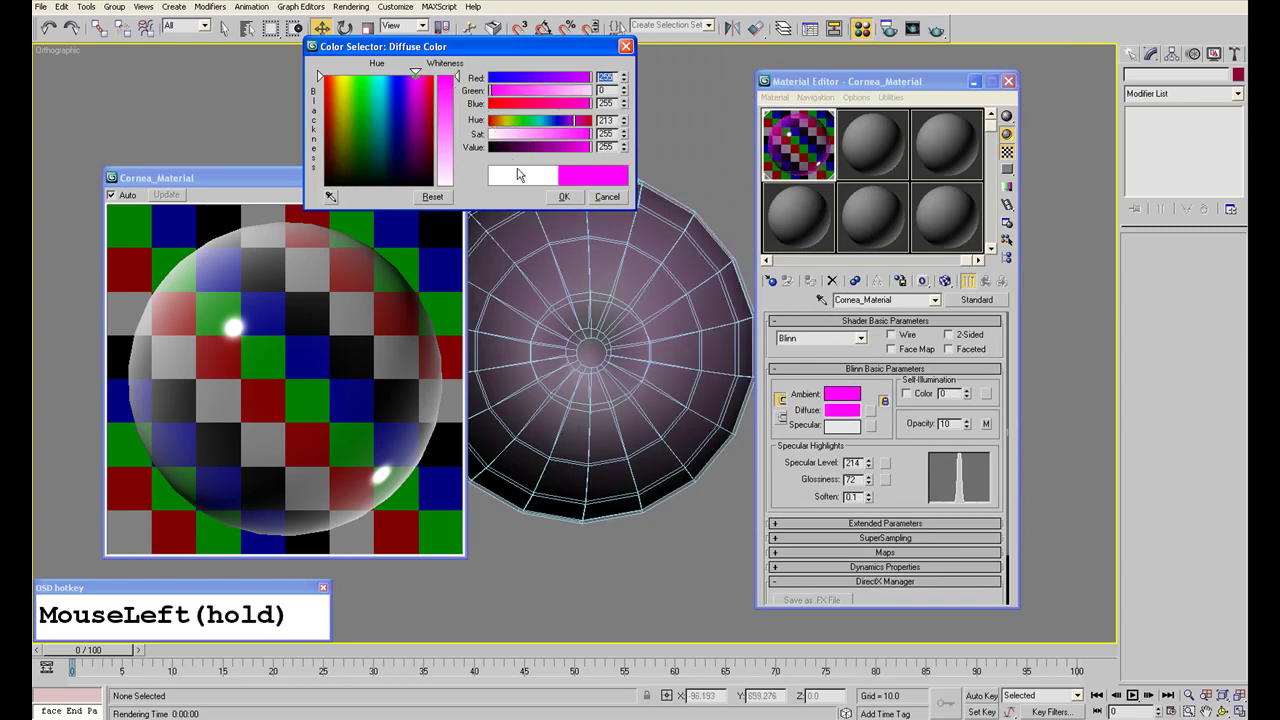
pyautogui.click(553, 194)
# Render the eye with the magenta cornea and examine how opacity changes from the center to the rim.
pyautogui.click(936, 29)
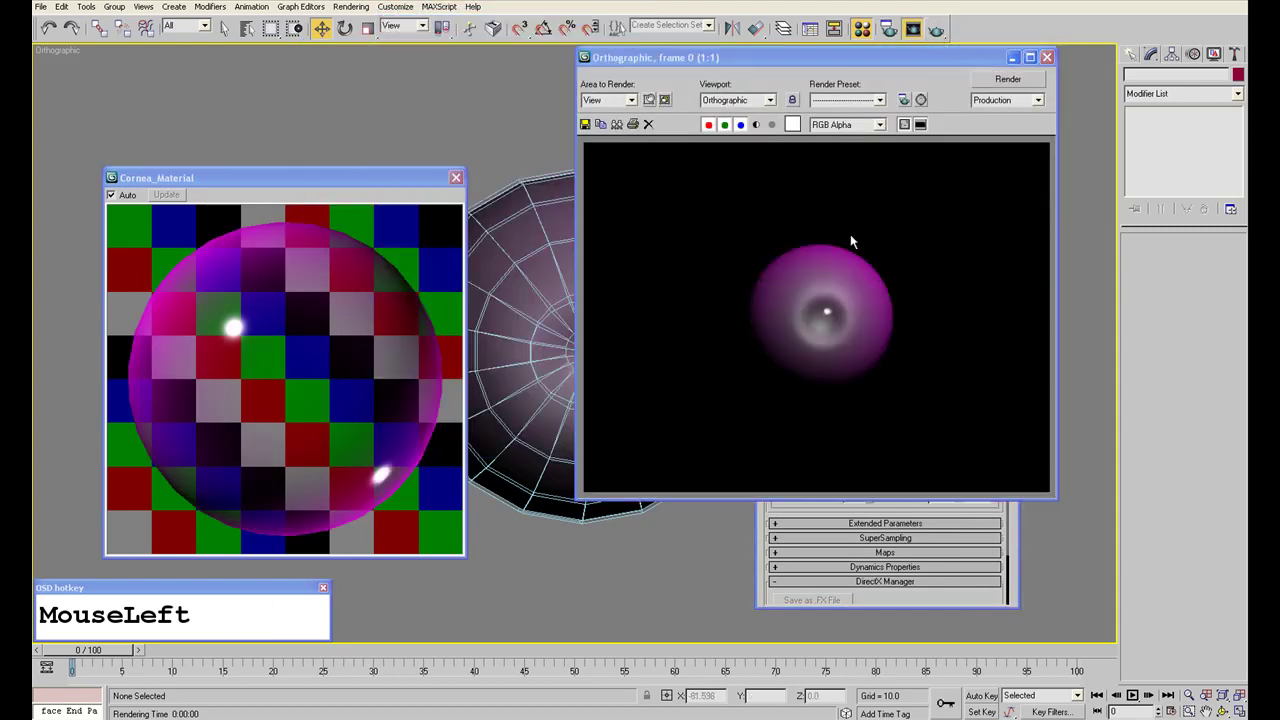
pyautogui.scroll(2, 811, 272)
pyautogui.moveTo(811, 277); pyautogui.dragTo(860, 251, button='middle')
pyautogui.scroll(-2, 782, 281)
pyautogui.scroll(2, 793, 300)
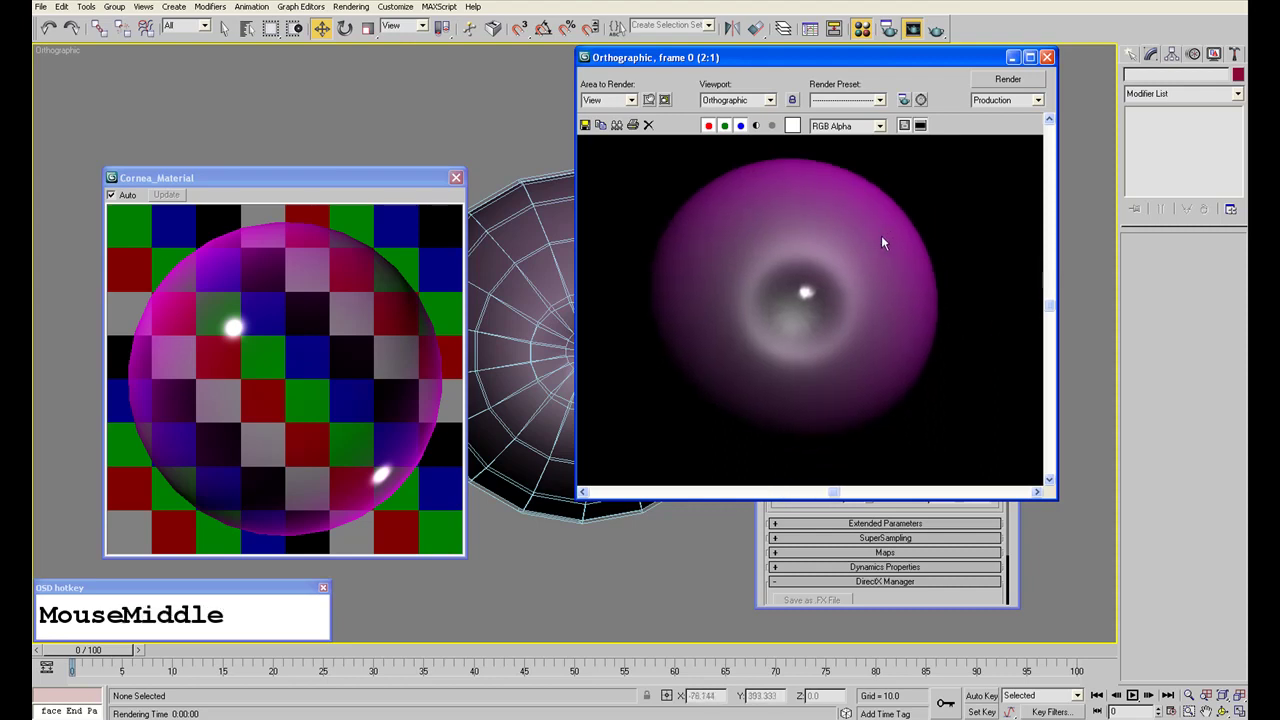
pyautogui.scroll(-1, 850, 250)
pyautogui.scroll(1, 830, 260)
pyautogui.moveTo(819, 288); pyautogui.dragTo(790, 192, button='middle')
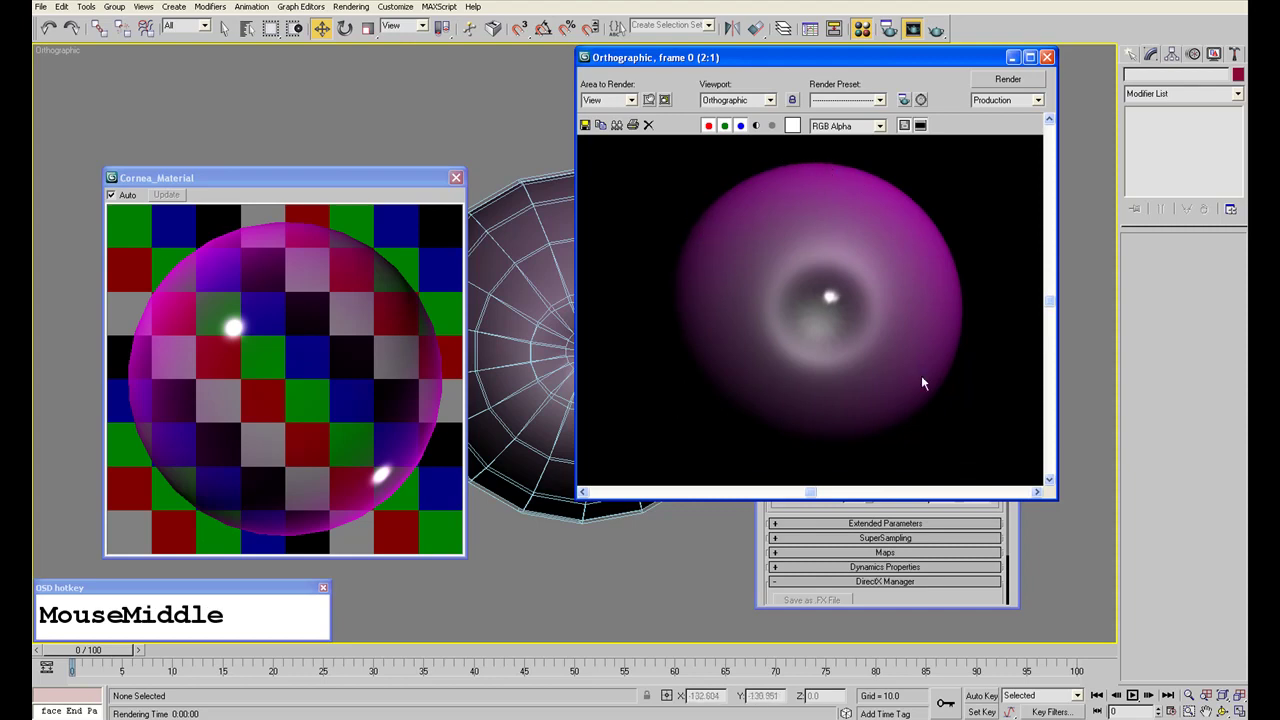
pyautogui.scroll(-1, 950, 254)
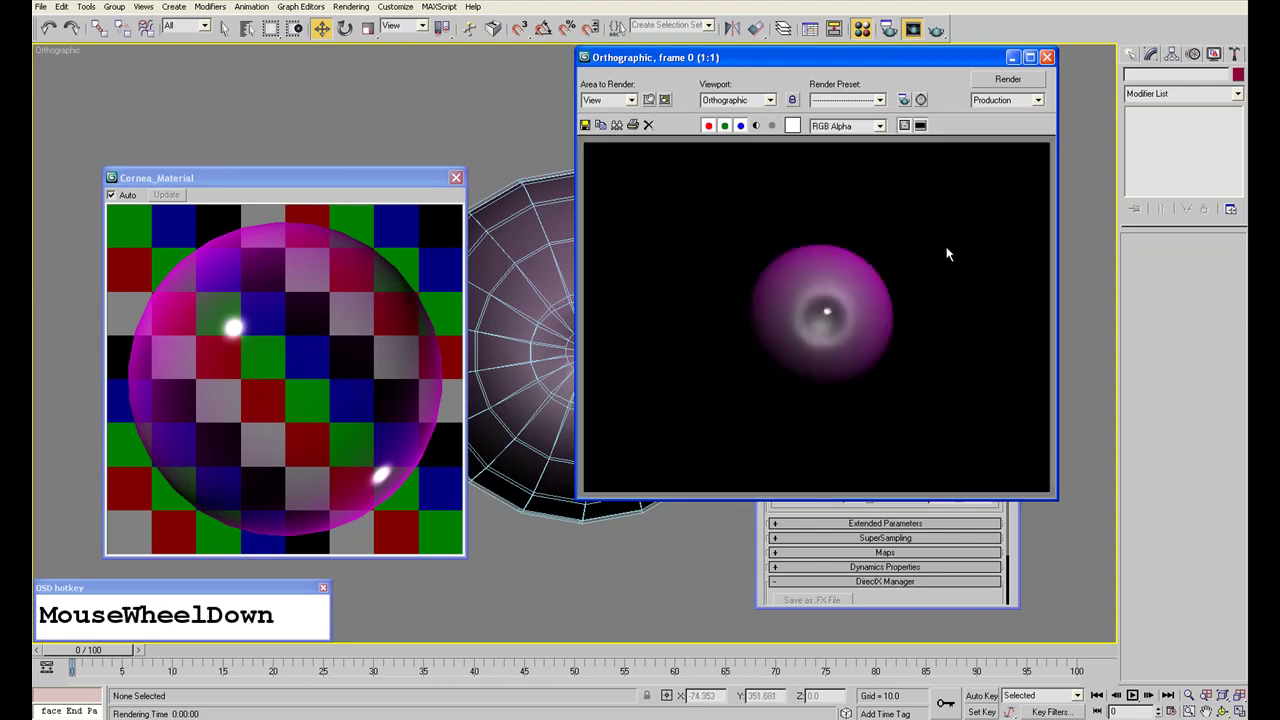
pyautogui.click(1047, 57)
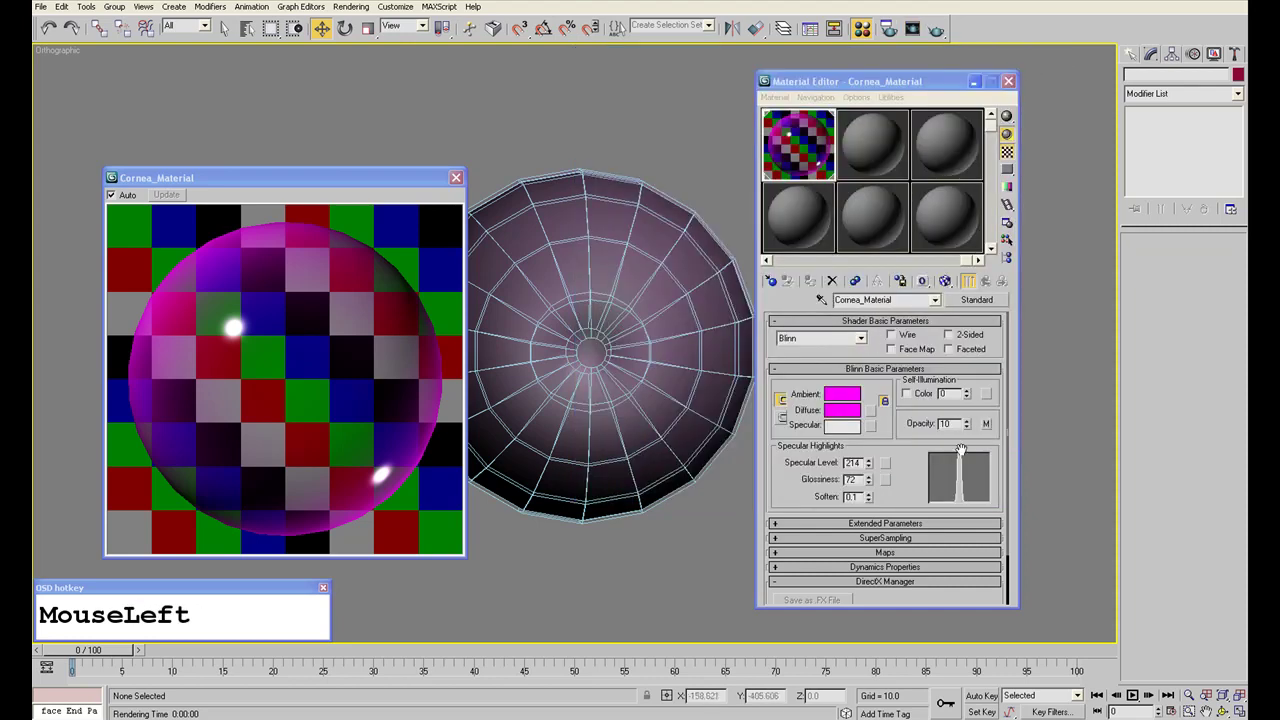
# Change the Falloff Type of the Opacity map to Fresnel and return to the parent Cornea_Material.
pyautogui.click(986, 423)
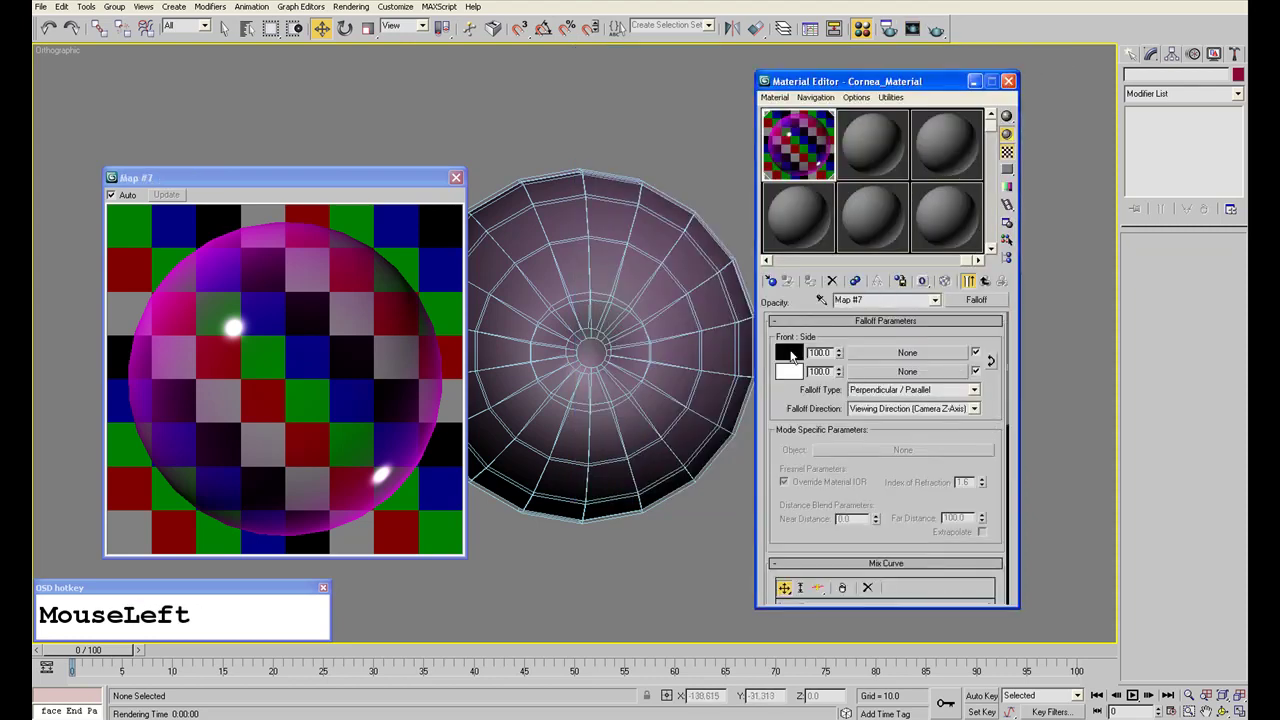
pyautogui.click(870, 390)
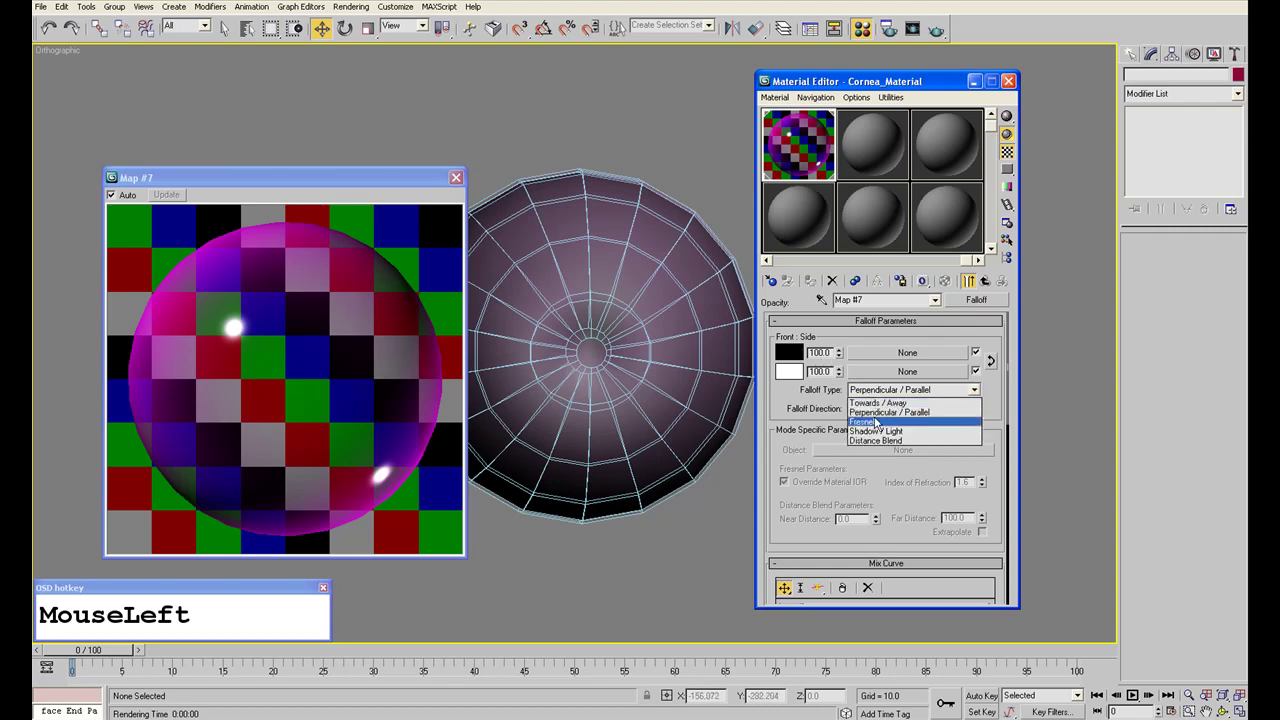
pyautogui.click(868, 422)
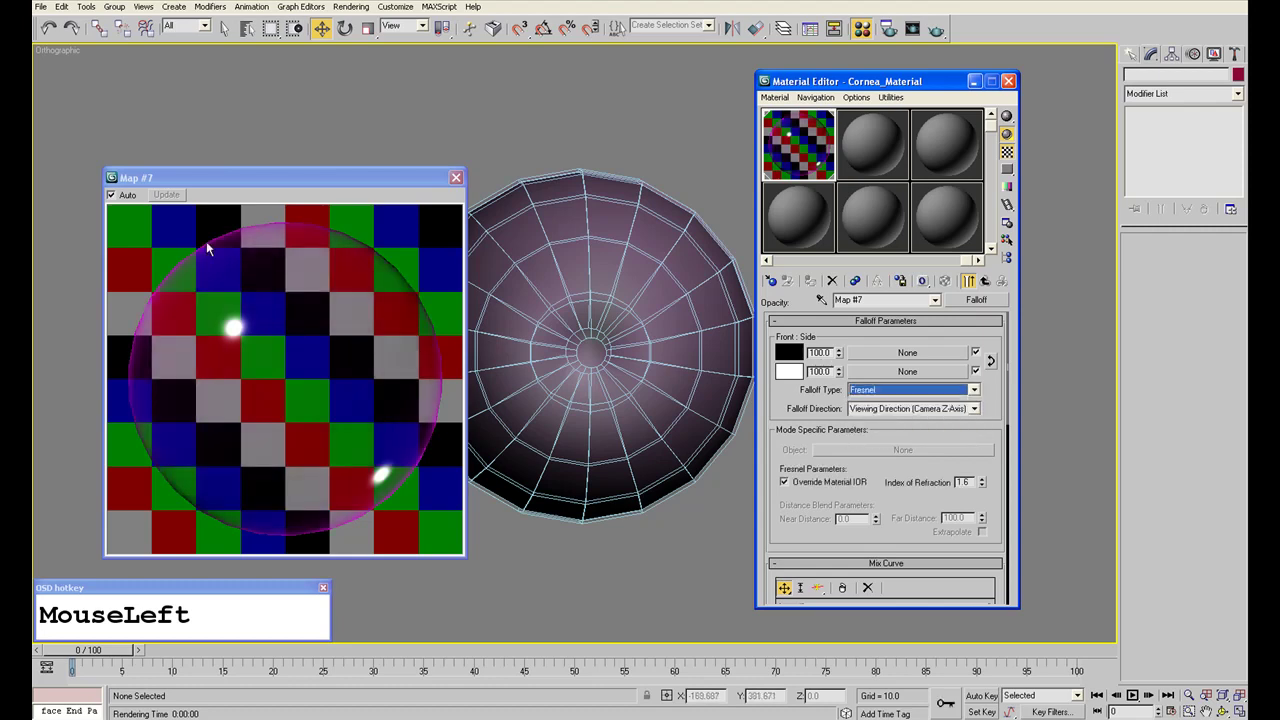
pyautogui.click(969, 283)
# Render the eye to check the Fresnel falloff around the magenta cornea's rim, and close the render.
pyautogui.click(937, 29)
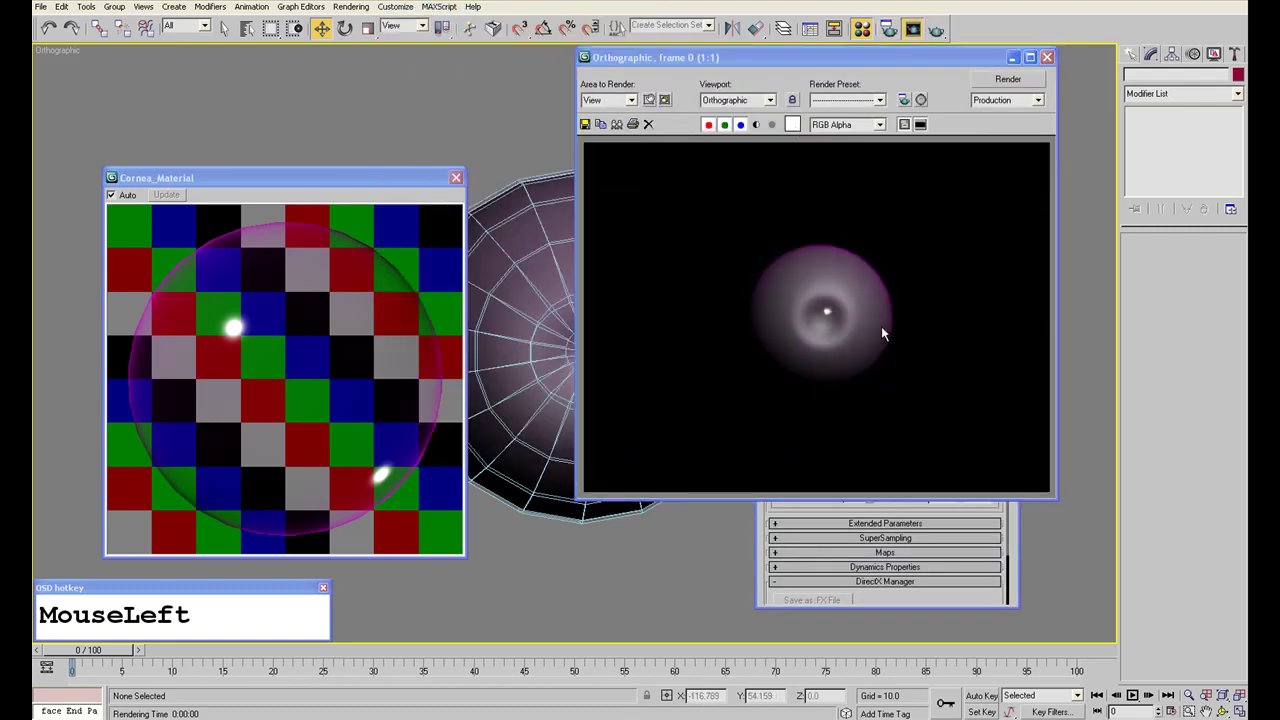
pyautogui.scroll(1, 883, 333)
pyautogui.click(1046, 57)
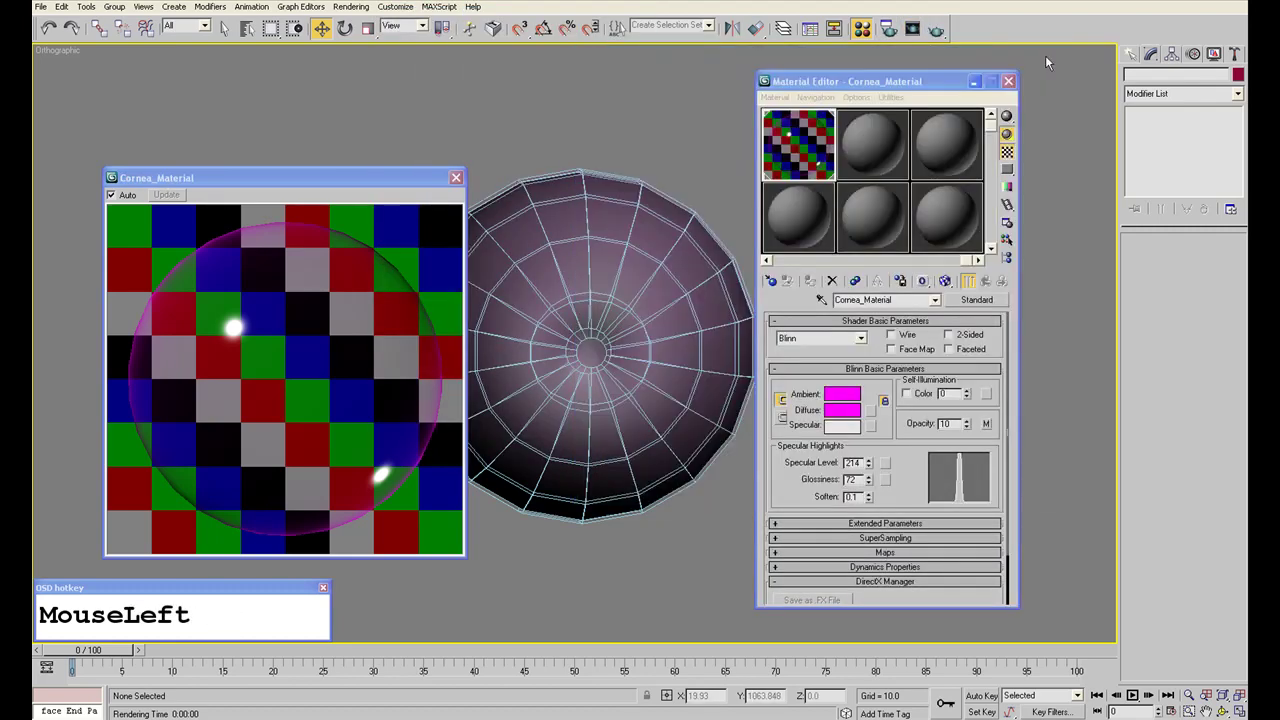
# Set the Diffuse color of Cornea_Material back to white.
pyautogui.click(852, 411)
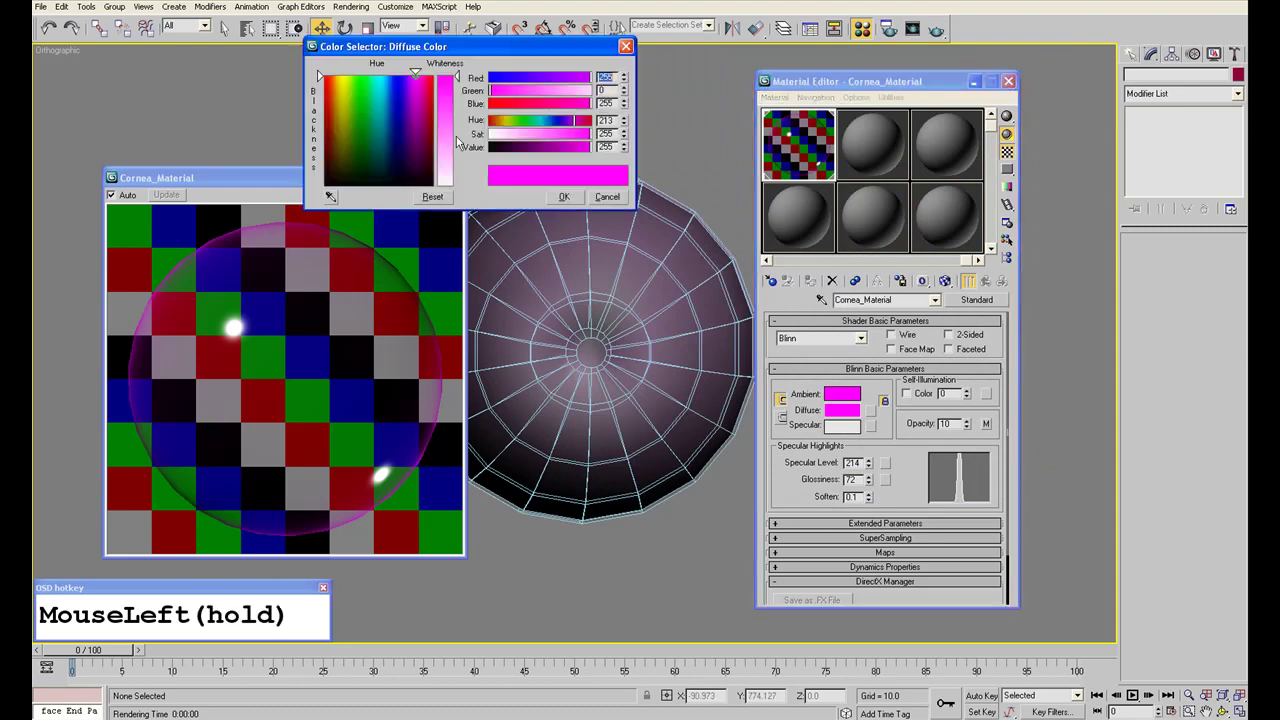
pyautogui.moveTo(451, 151); pyautogui.dragTo(457, 200)
pyautogui.click(560, 194)
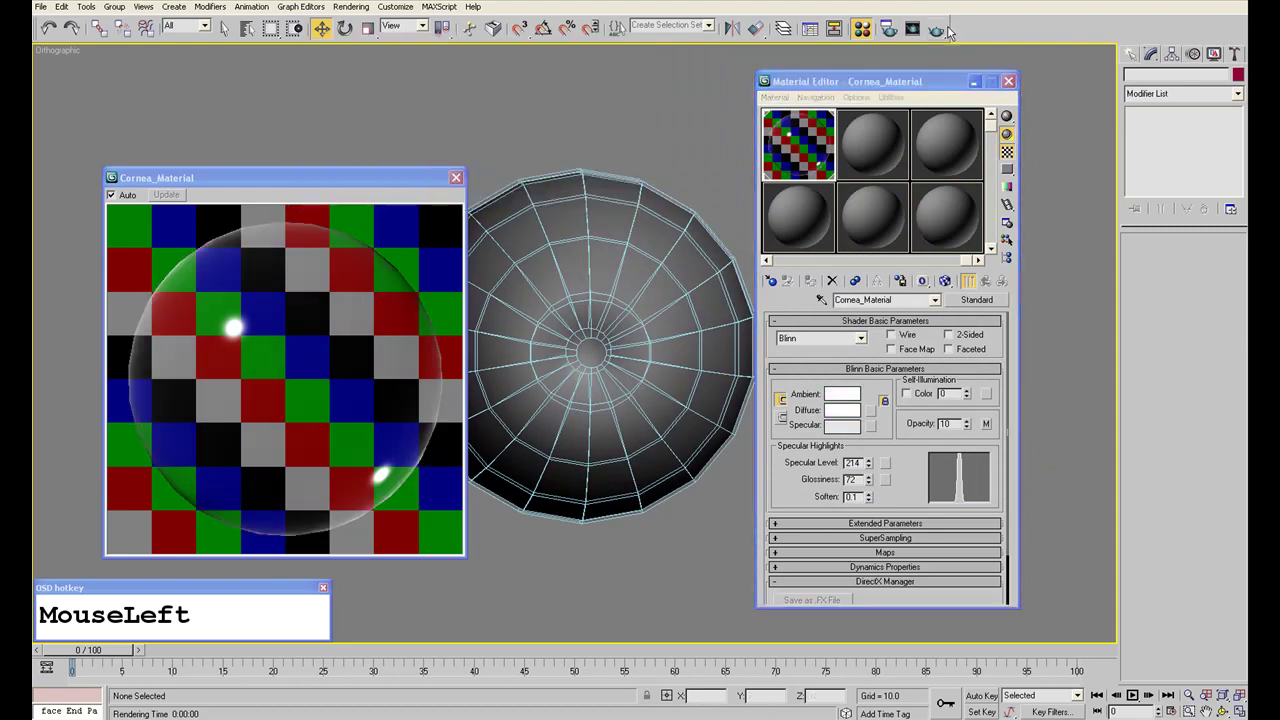
# Render the eye with the white Fresnel cornea, examine the edge up close, and close the render.
pyautogui.click(937, 29)
pyautogui.scroll(1, 827, 285)
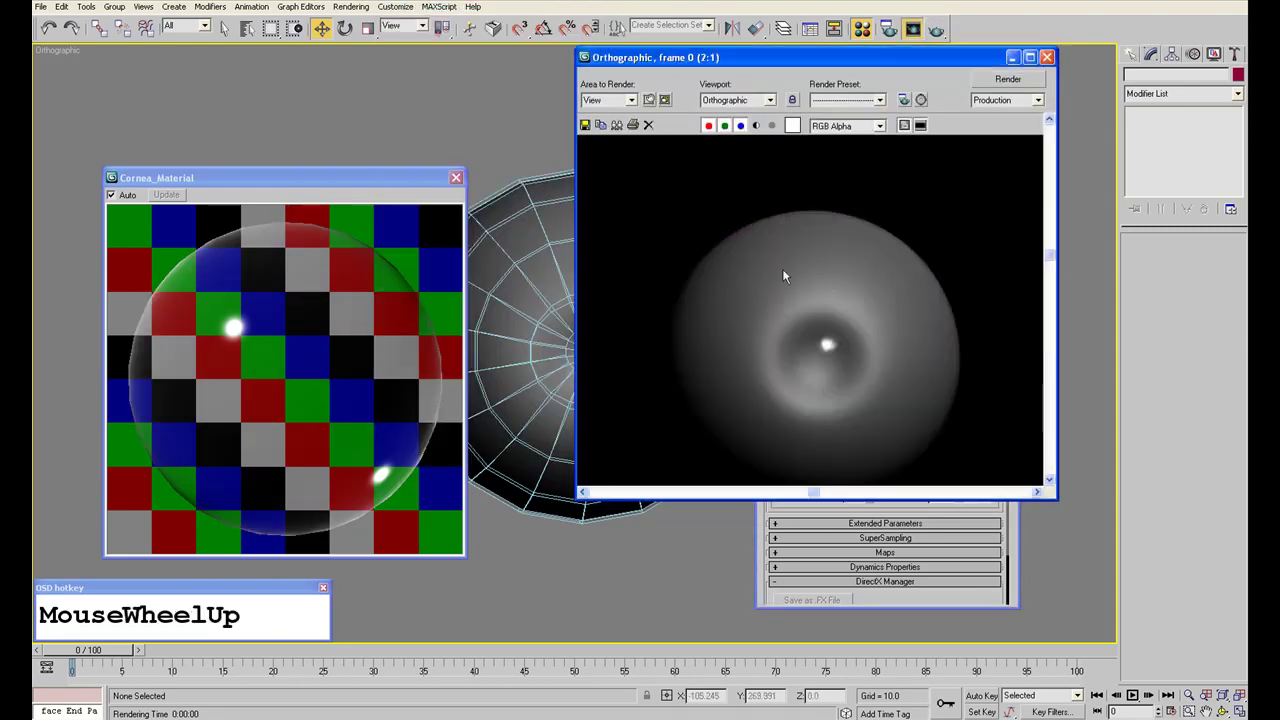
pyautogui.scroll(-1, 784, 271)
pyautogui.scroll(1, 871, 297)
pyautogui.scroll(1, 854, 297)
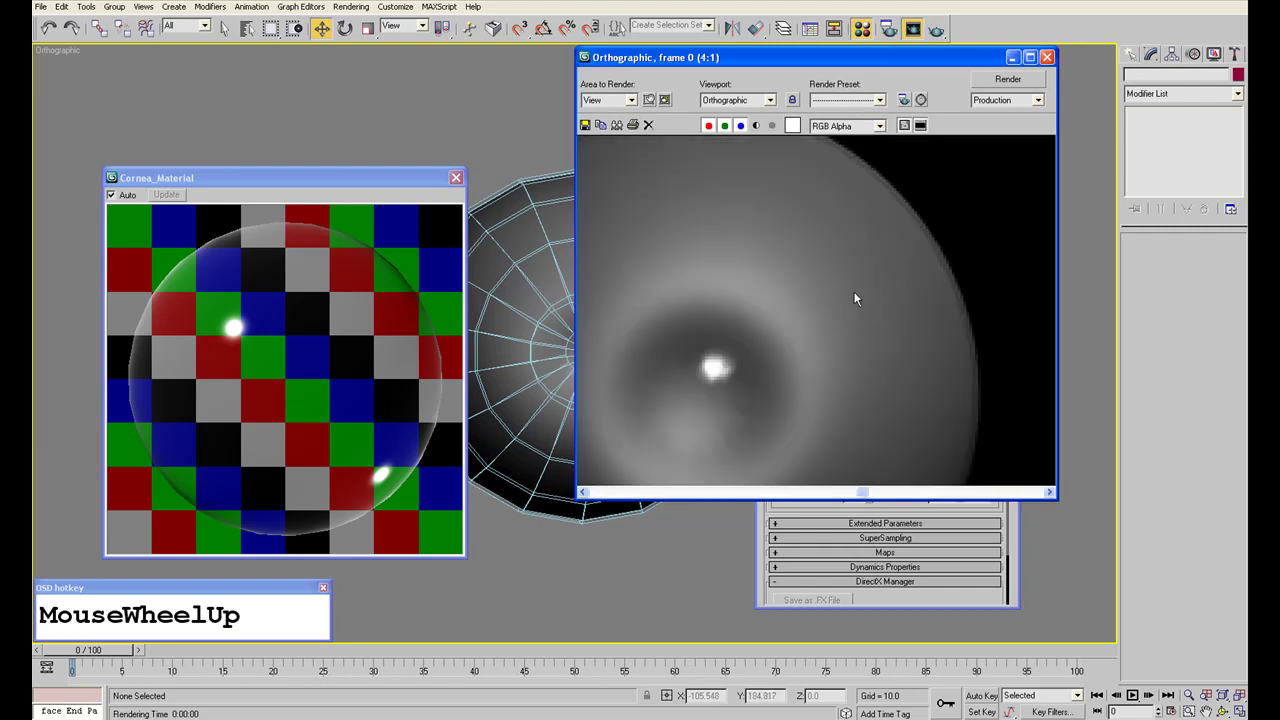
pyautogui.middleClick(864, 250)
pyautogui.moveTo(864, 250); pyautogui.dragTo(864, 257, button='middle')
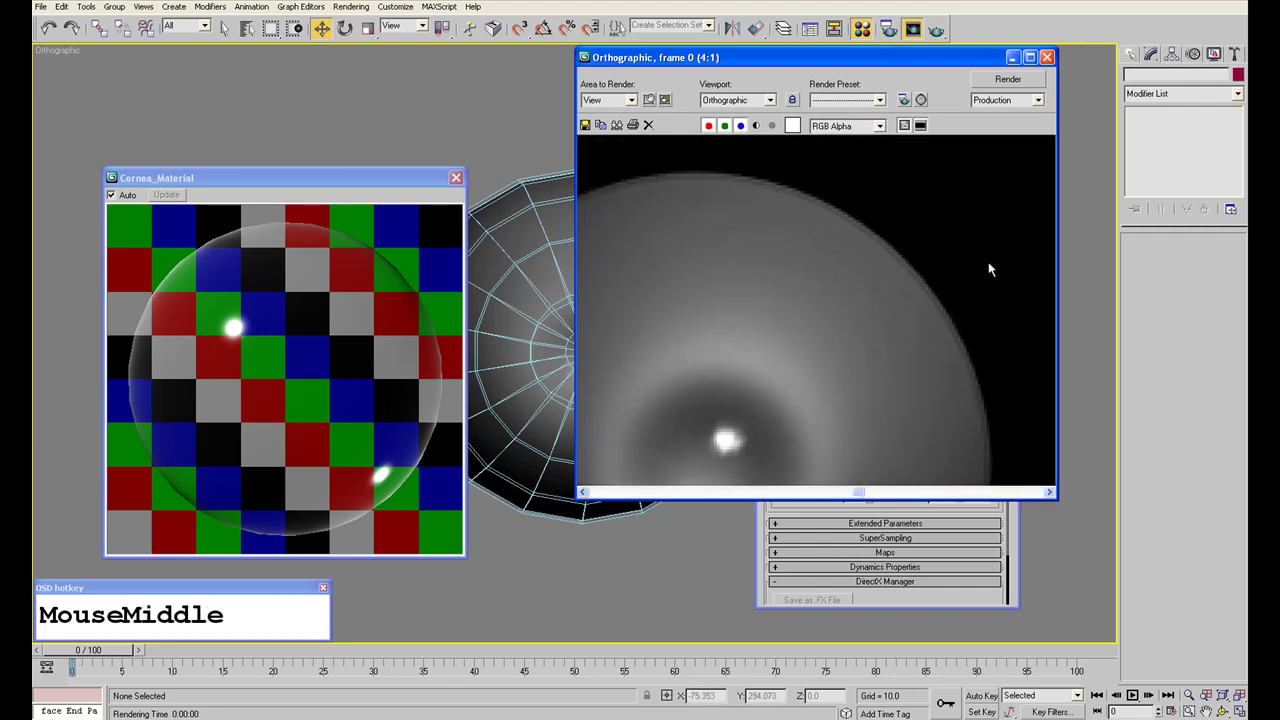
pyautogui.scroll(-1, 952, 222)
pyautogui.click(1047, 57)
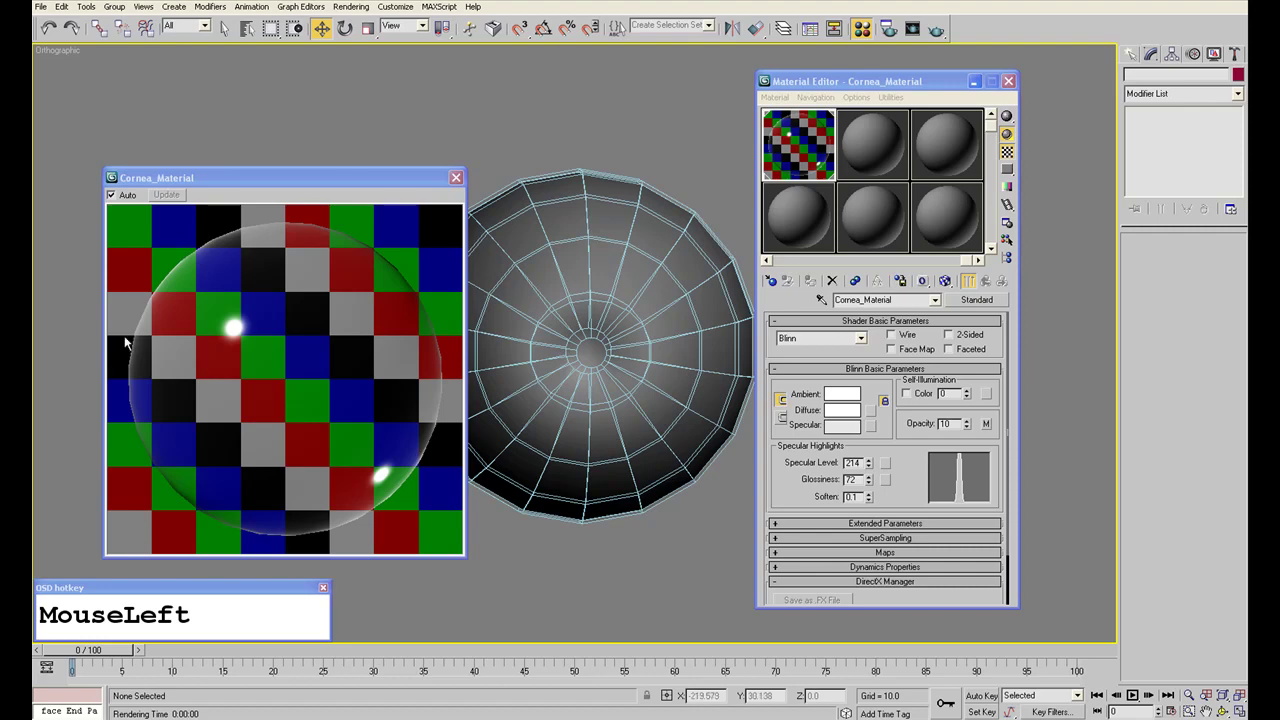
# Clear the Falloff map from the Opacity of Cornea_Material.
pyautogui.scroll(-2, 712, 298)
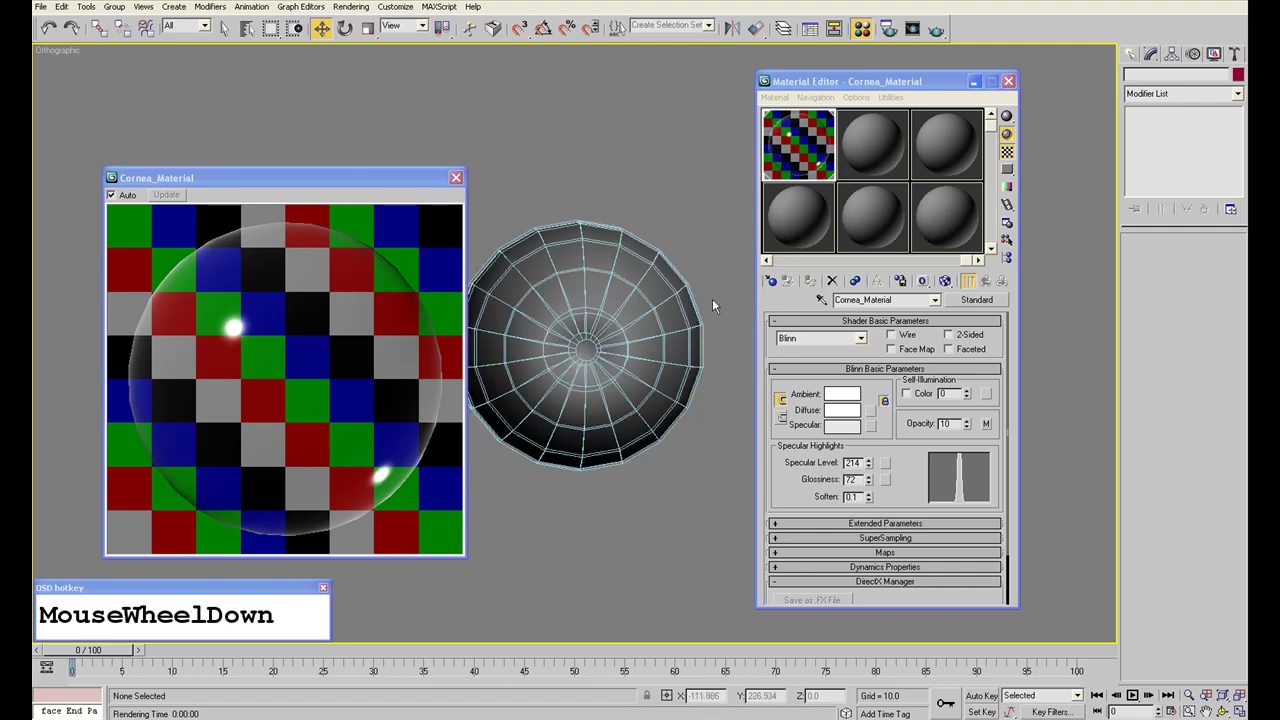
pyautogui.scroll(3, 641, 268)
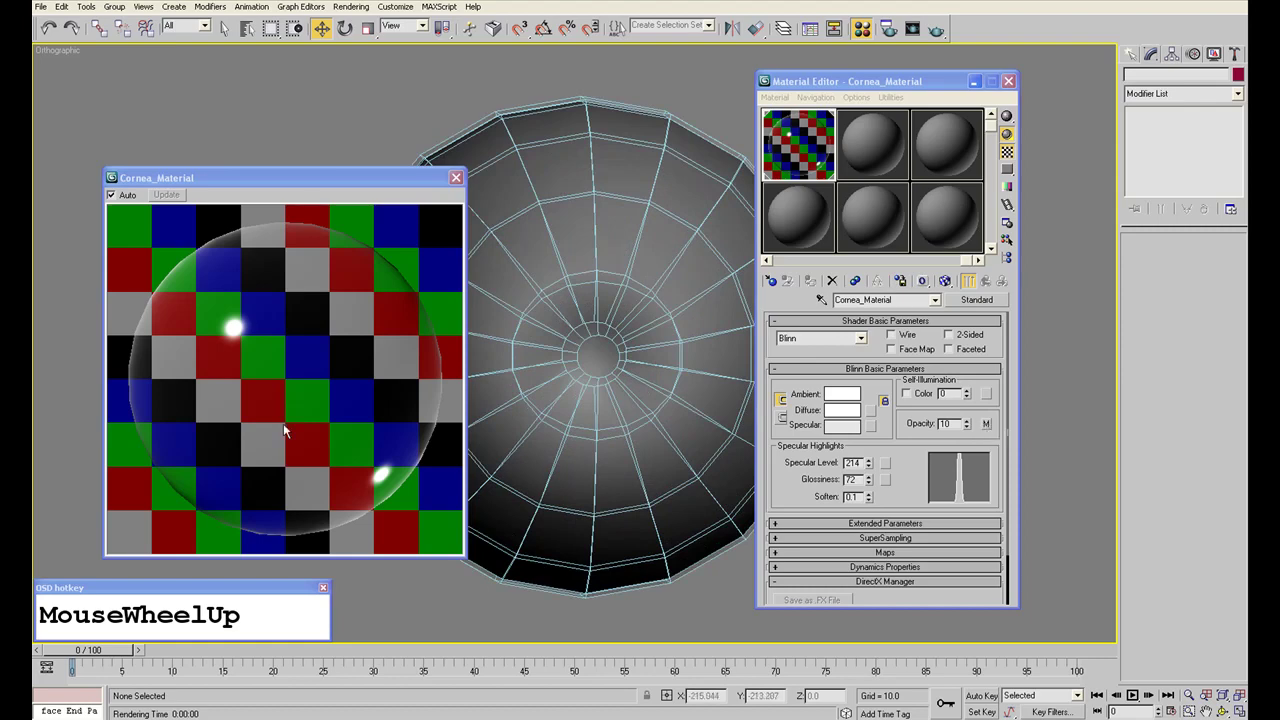
pyautogui.click(166, 331)
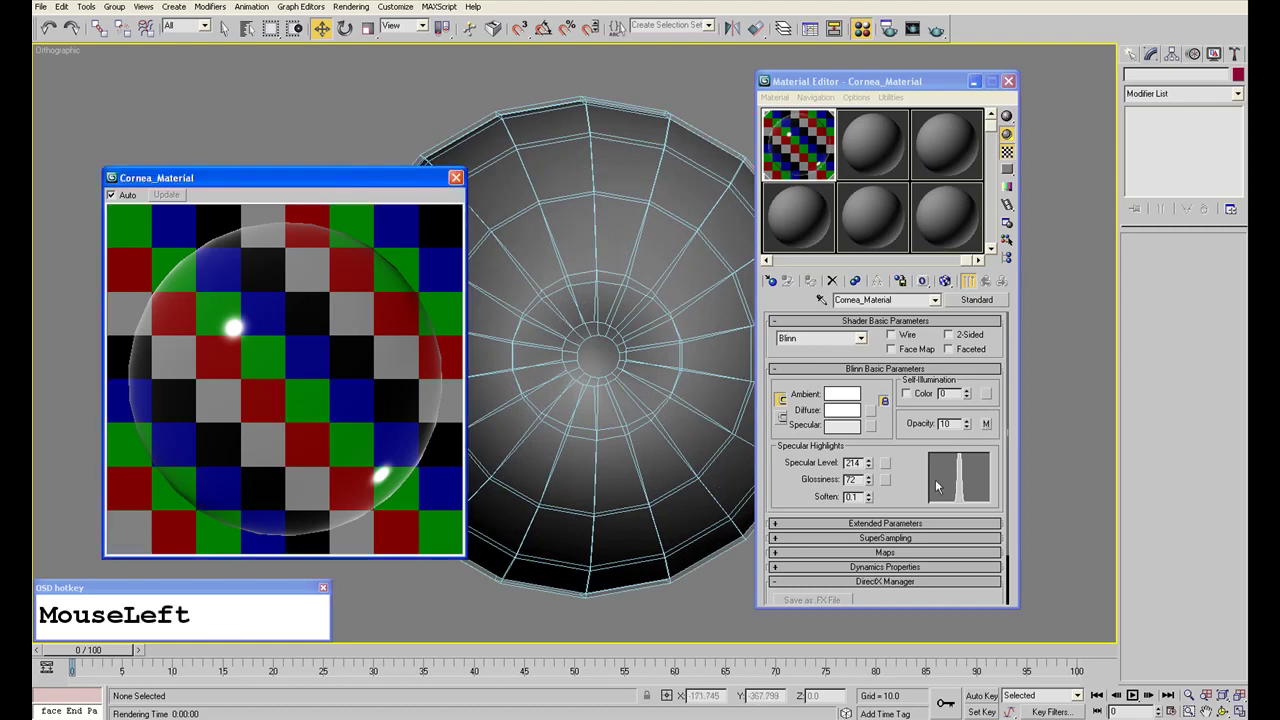
pyautogui.rightClick(986, 423)
pyautogui.click(929, 426)
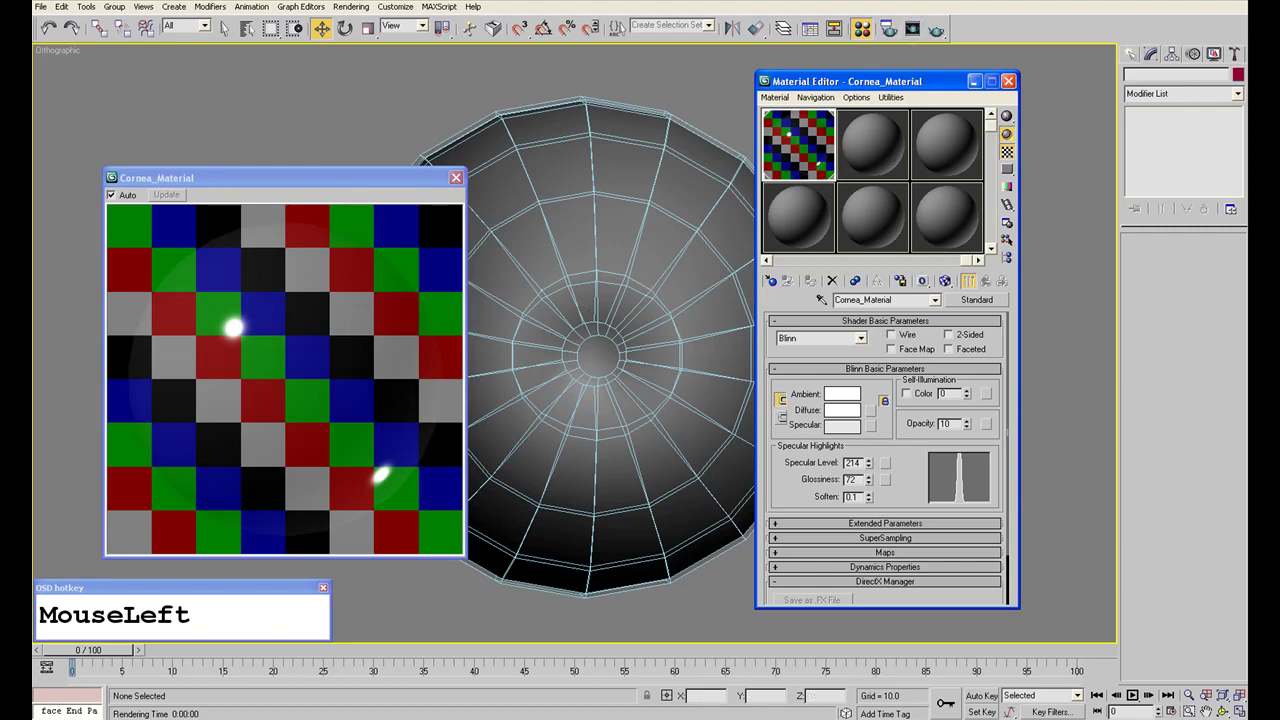
# Render the eye to check the cornea without an opacity map, and close the render.
pyautogui.click(936, 28)
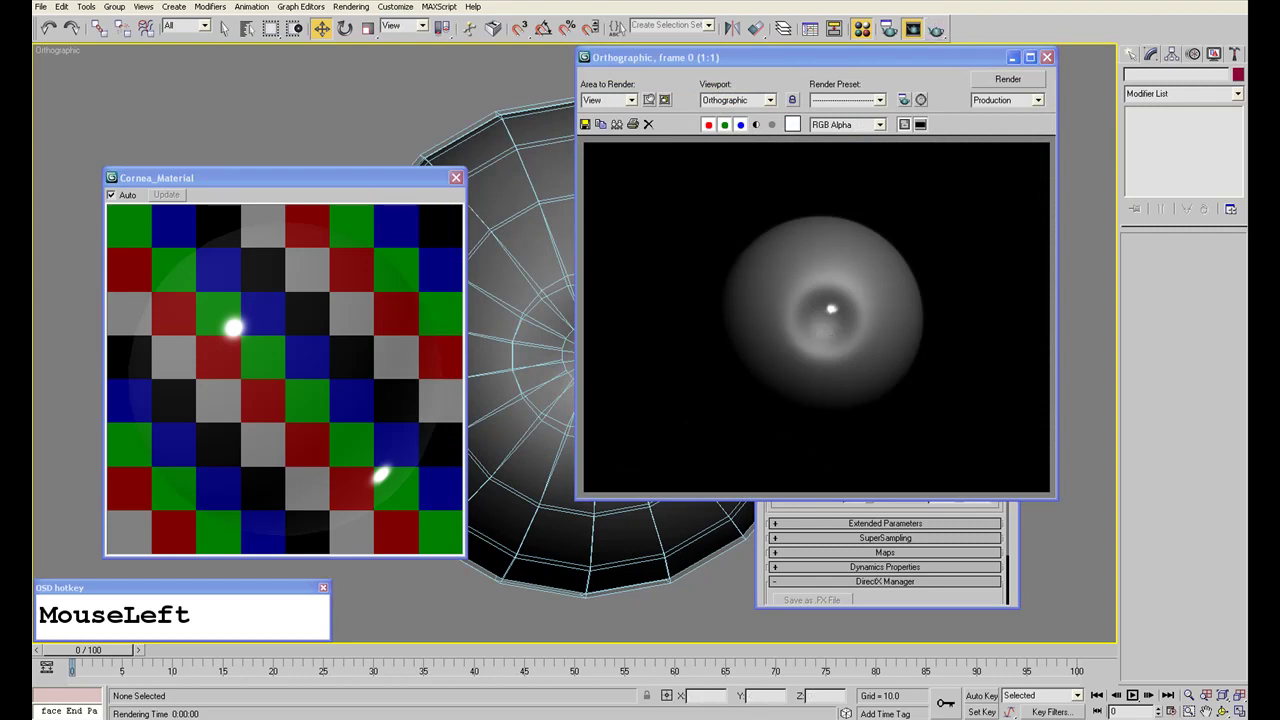
pyautogui.click(1047, 57)
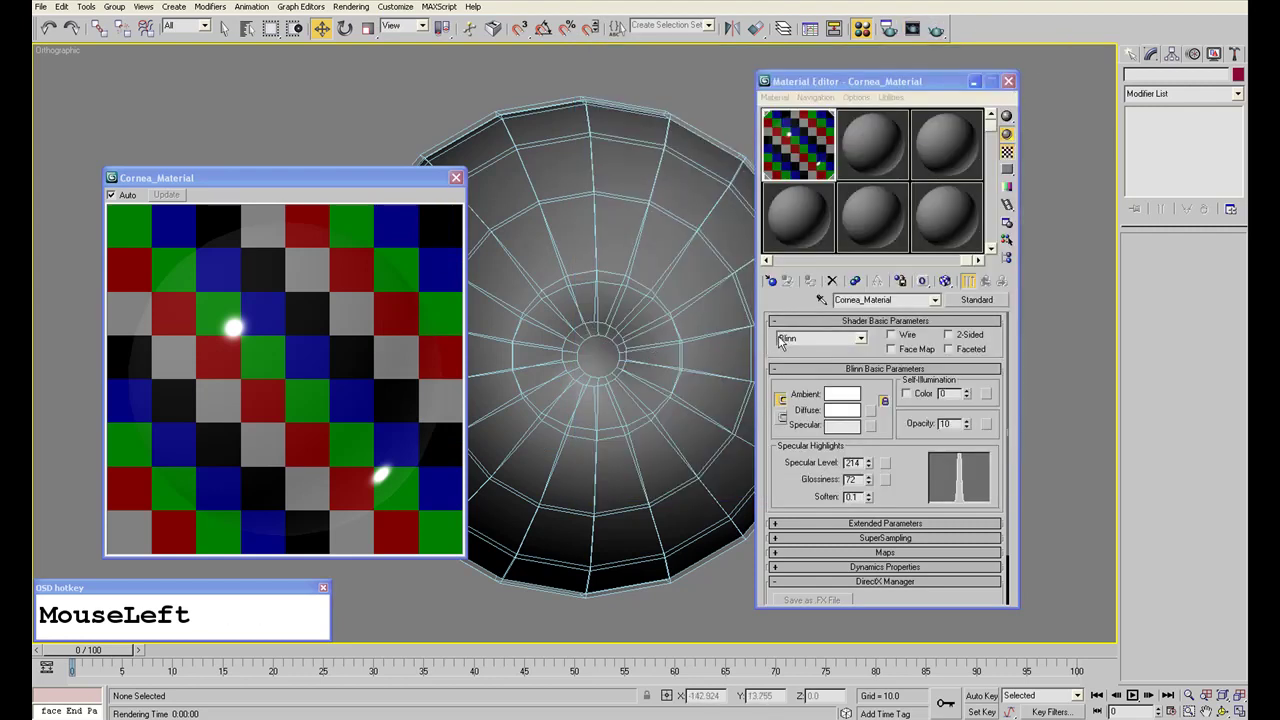
pyautogui.moveTo(783, 447); pyautogui.dragTo(799, 385)
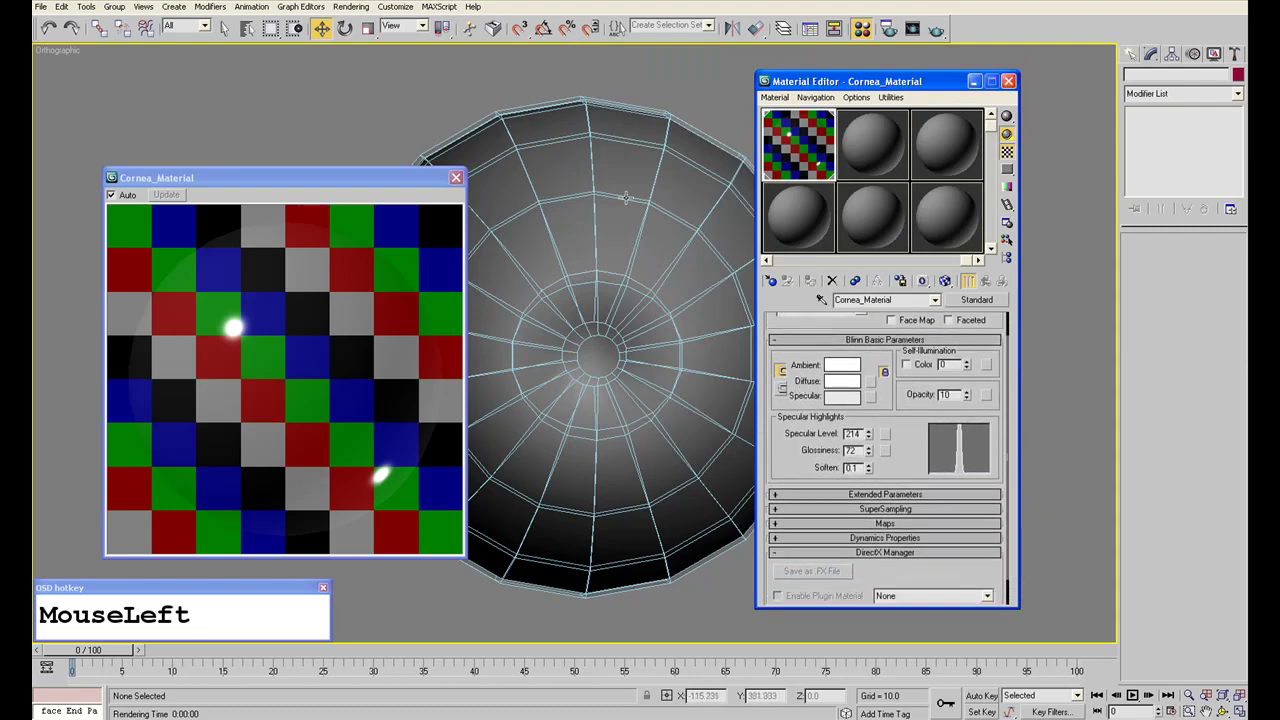
# Select the eyeball object Eye_single_object_Right inside the cornea and rename it Eyeball_Mesh.
pyautogui.click(650, 175)
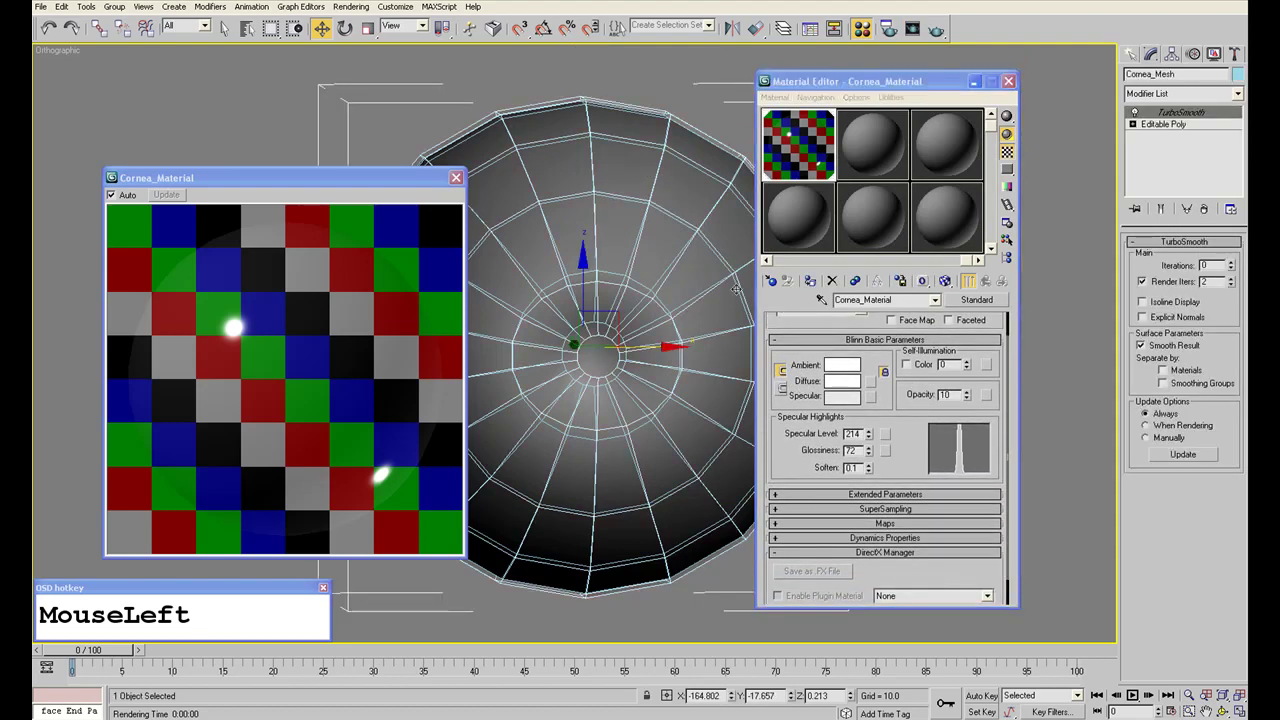
pyautogui.click(582, 236)
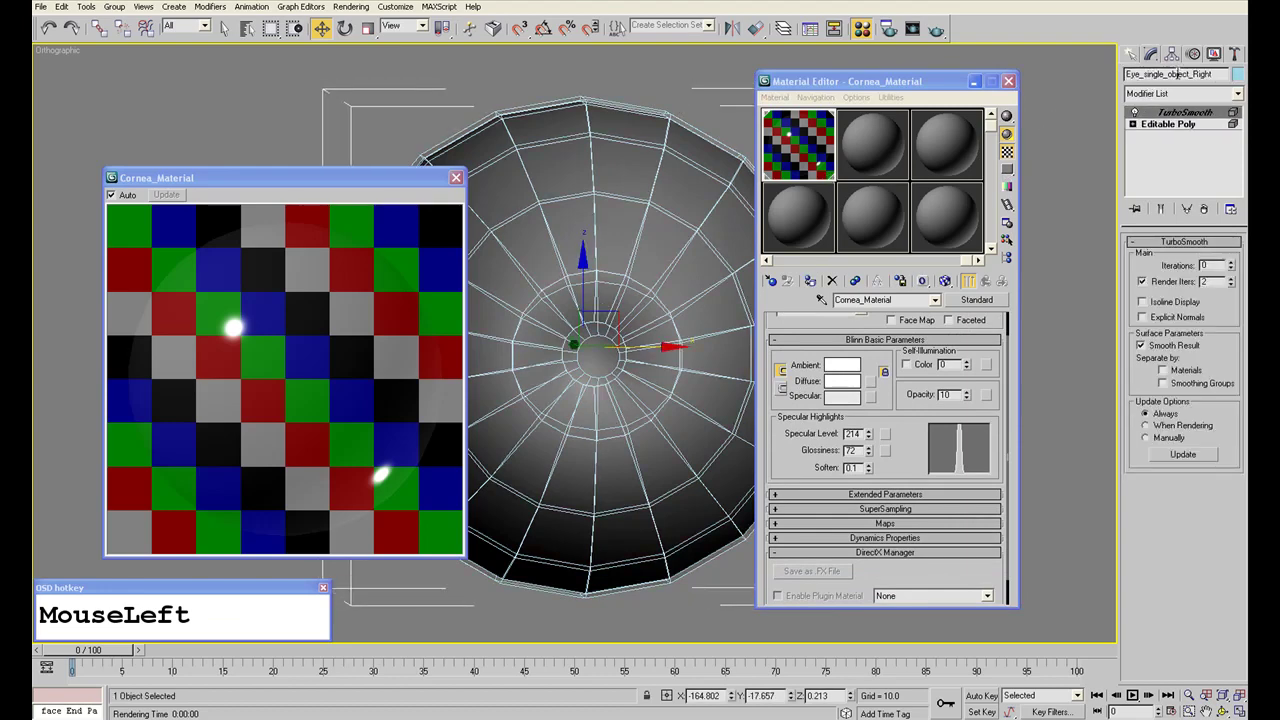
pyautogui.moveTo(1224, 78); pyautogui.dragTo(1119, 74)
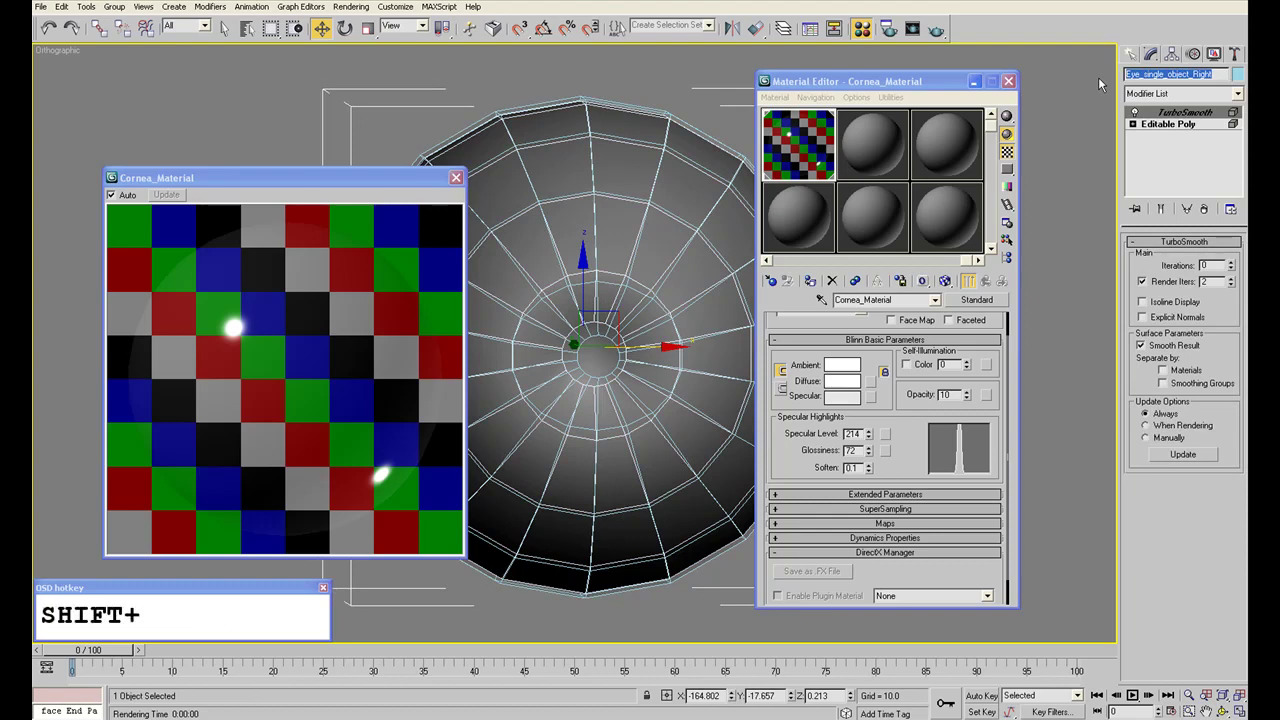
pyautogui.write('Eye_Mesh')
pyautogui.press('BackSpace')
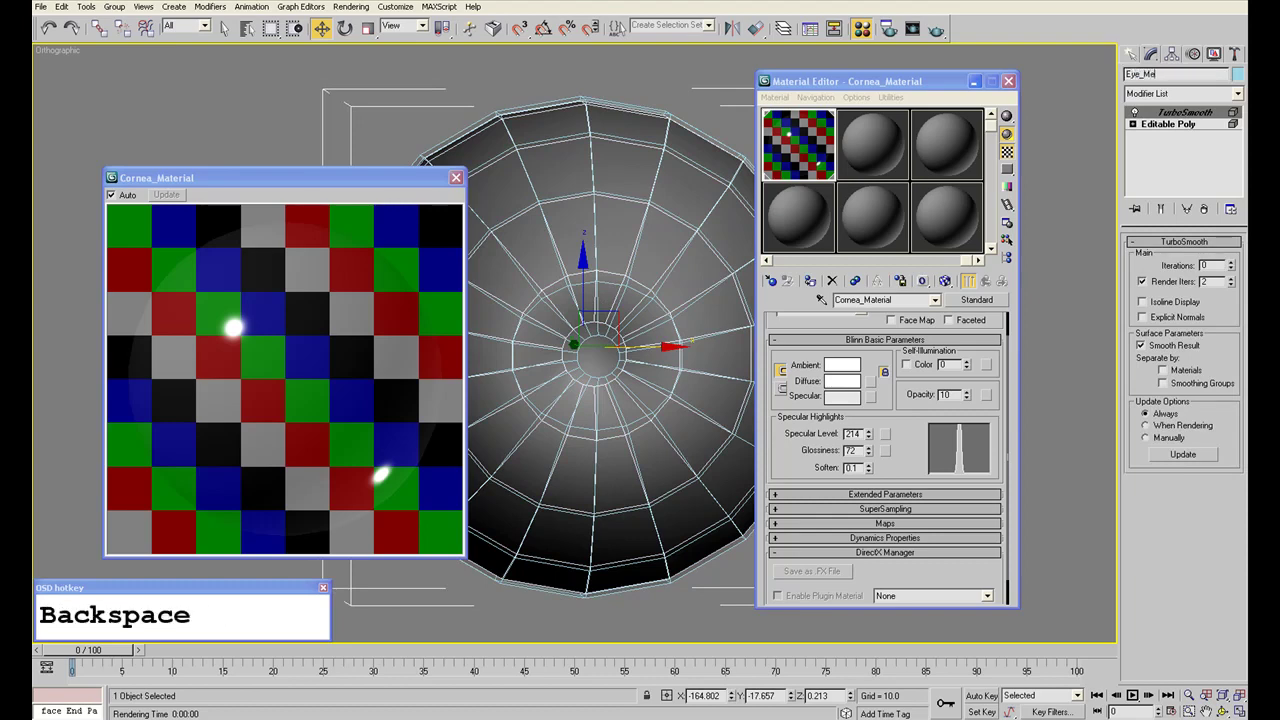
pyautogui.write('ball_')
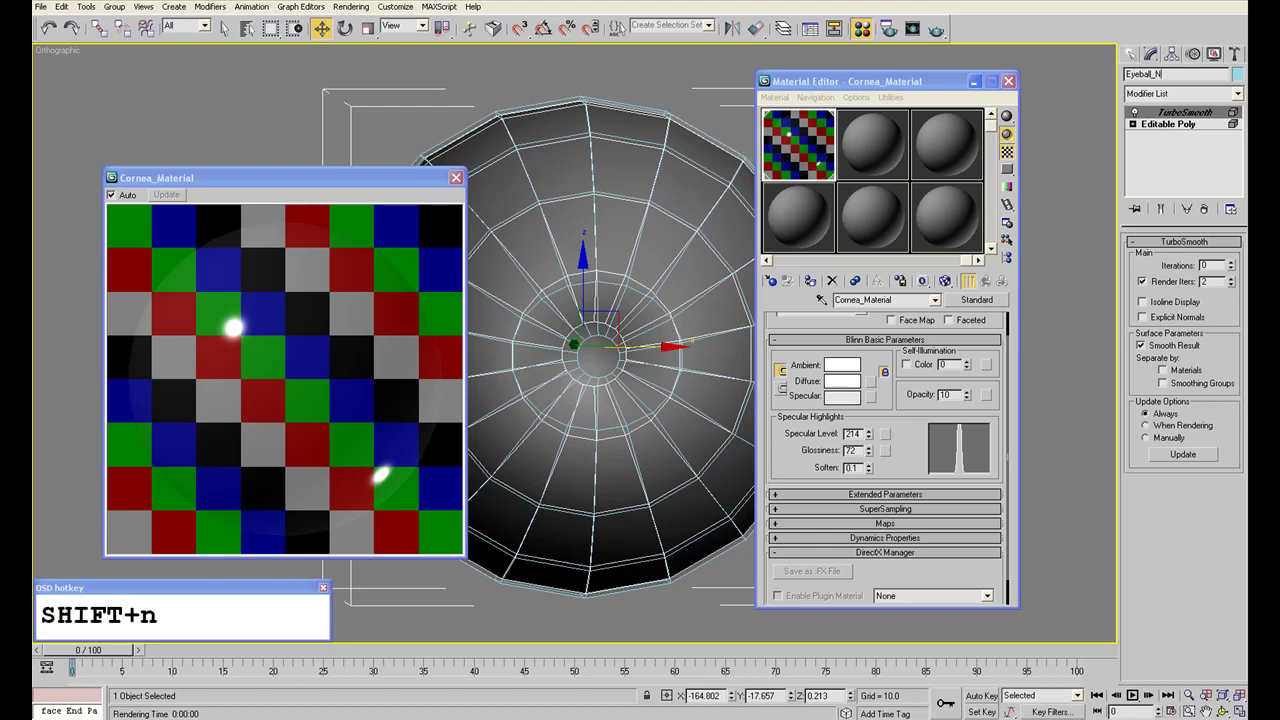
pyautogui.write('Mesh')
pyautogui.press('Return')
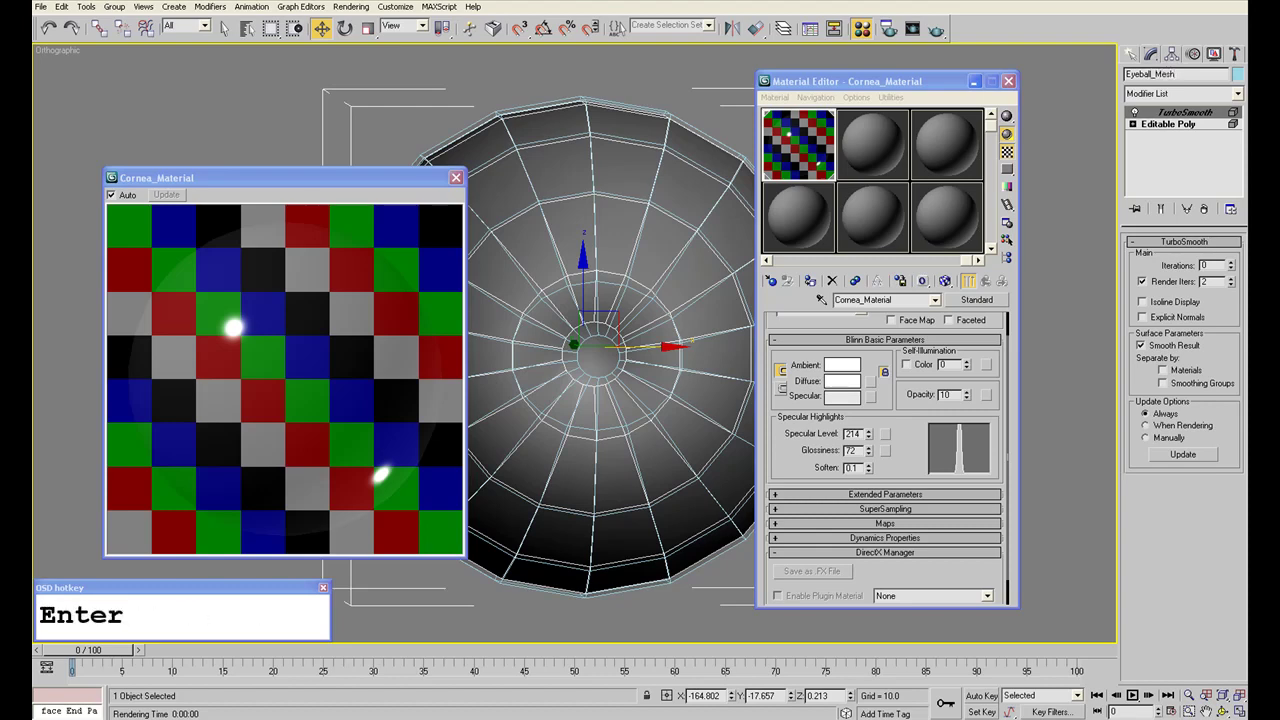
# Take the second, unused material sample and name it Eyeball_Material.
pyautogui.moveTo(912, 400); pyautogui.dragTo(913, 414)
pyautogui.click(871, 159)
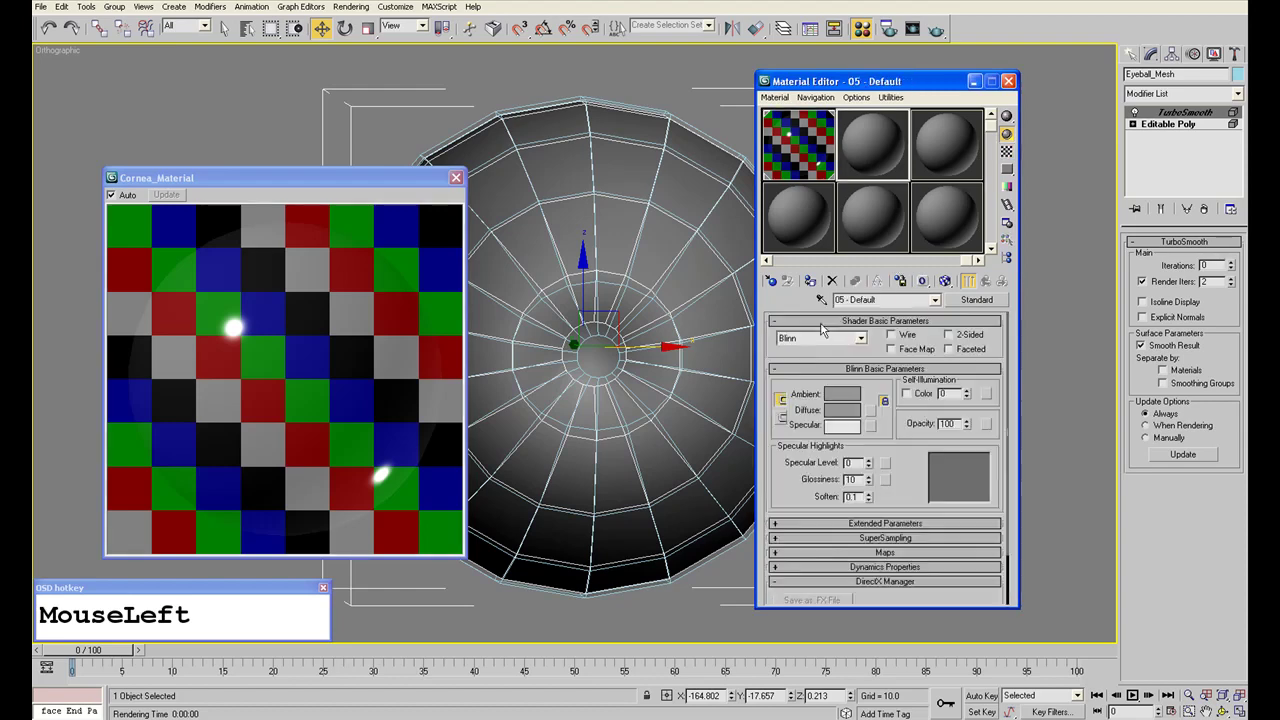
pyautogui.click(876, 300)
pyautogui.write('Eyeba')
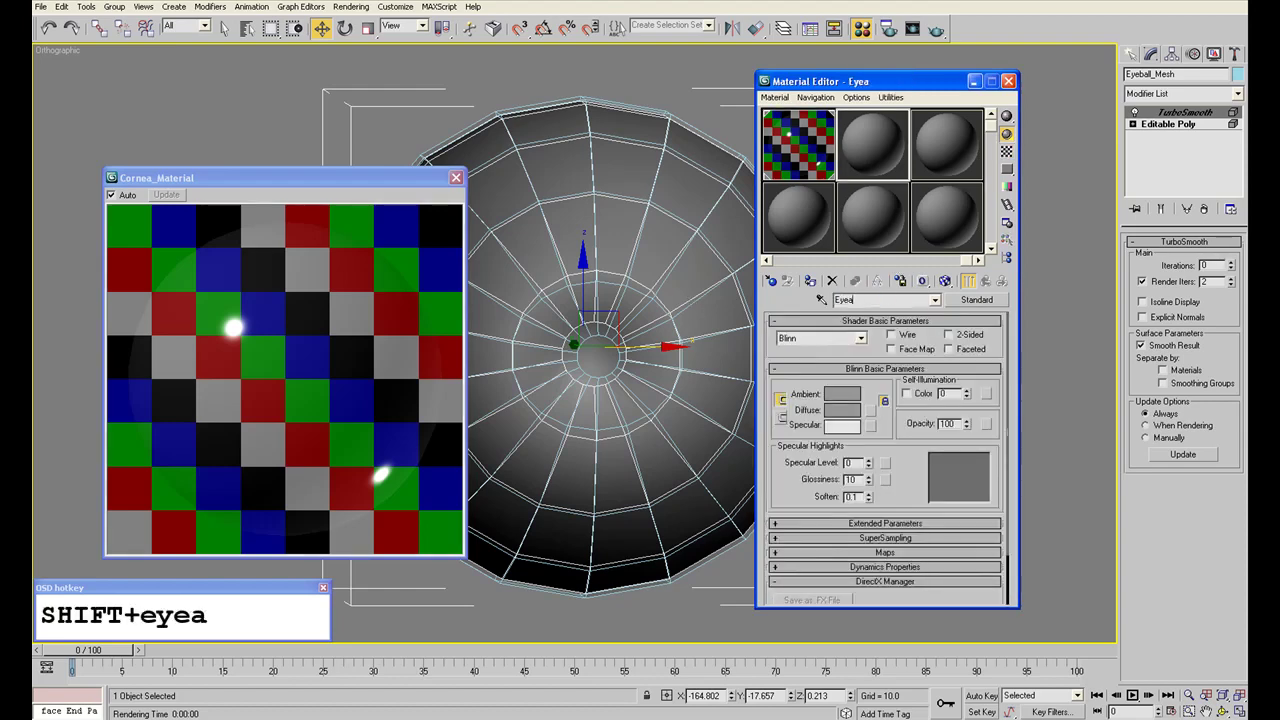
pyautogui.press('BackSpace')
pyautogui.write('ball_Meteria')
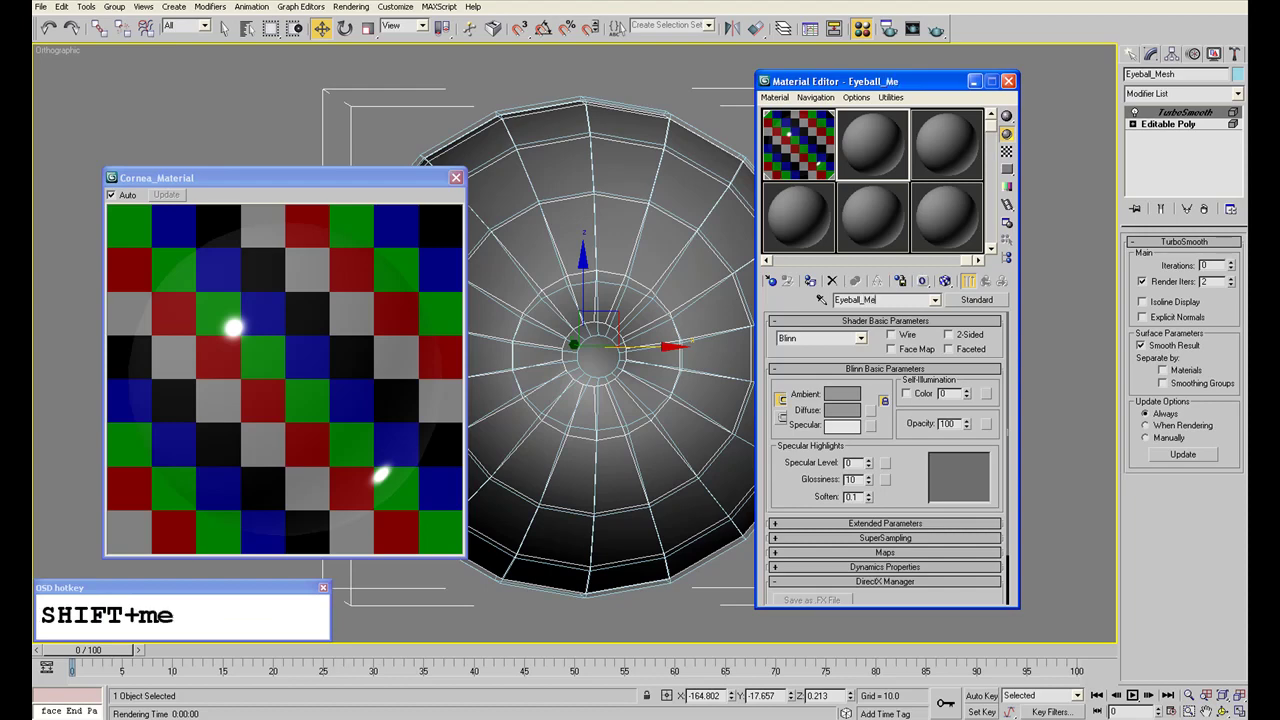
pyautogui.press('BackSpace')
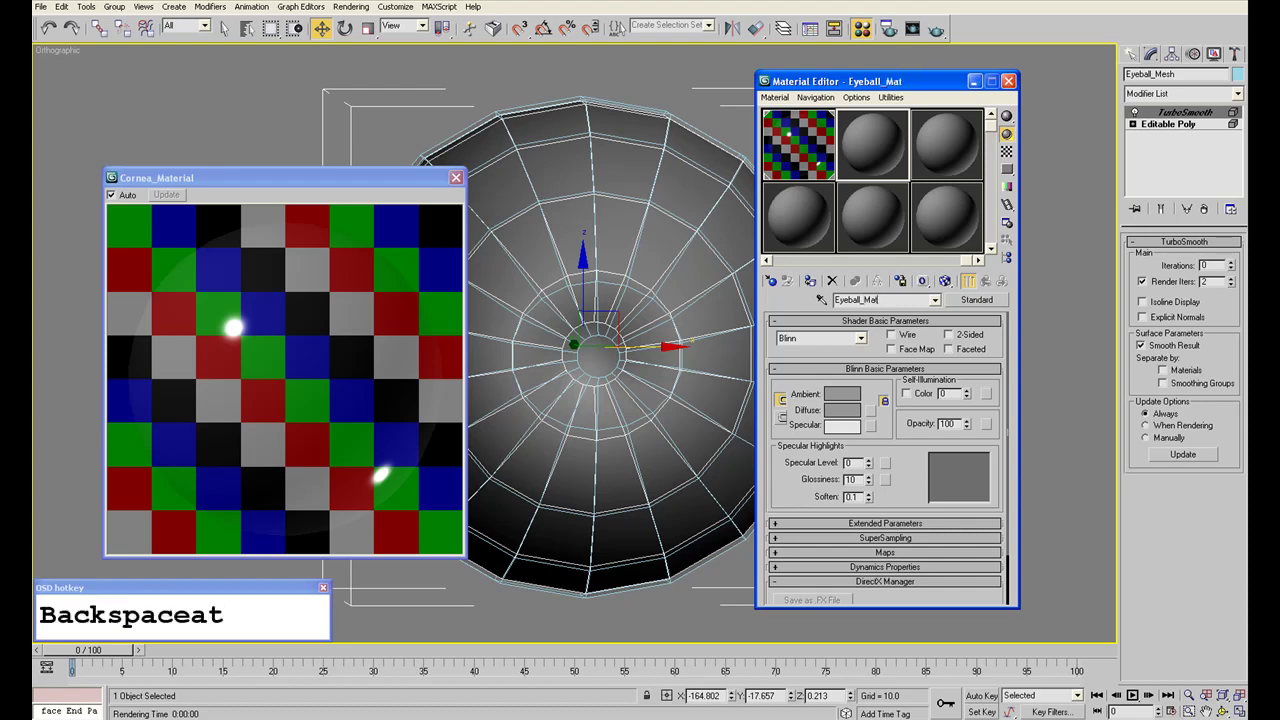
pyautogui.write('erial')
pyautogui.press('Return')
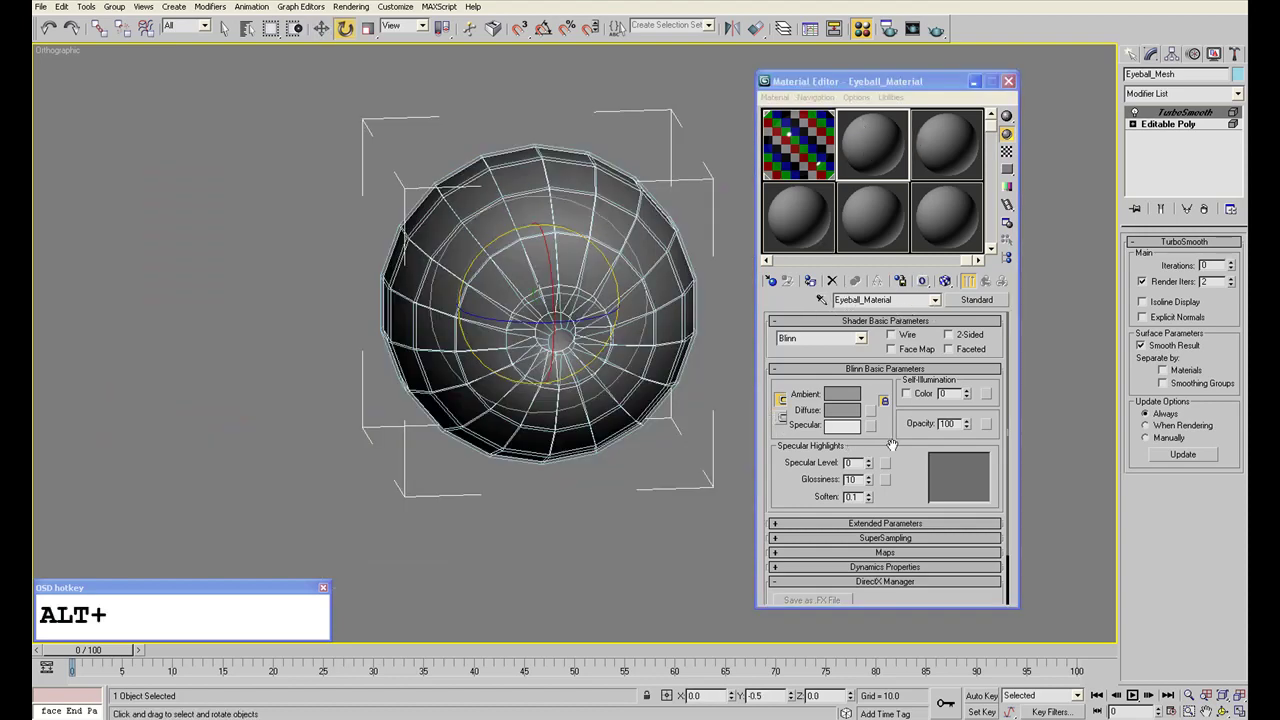
# Load the image eye_diffuse from F:\CGTUTS+\maps as a Bitmap map for the Diffuse color of Eyeball_Material.
pyautogui.moveTo(893, 445); pyautogui.dragTo(869, 410)
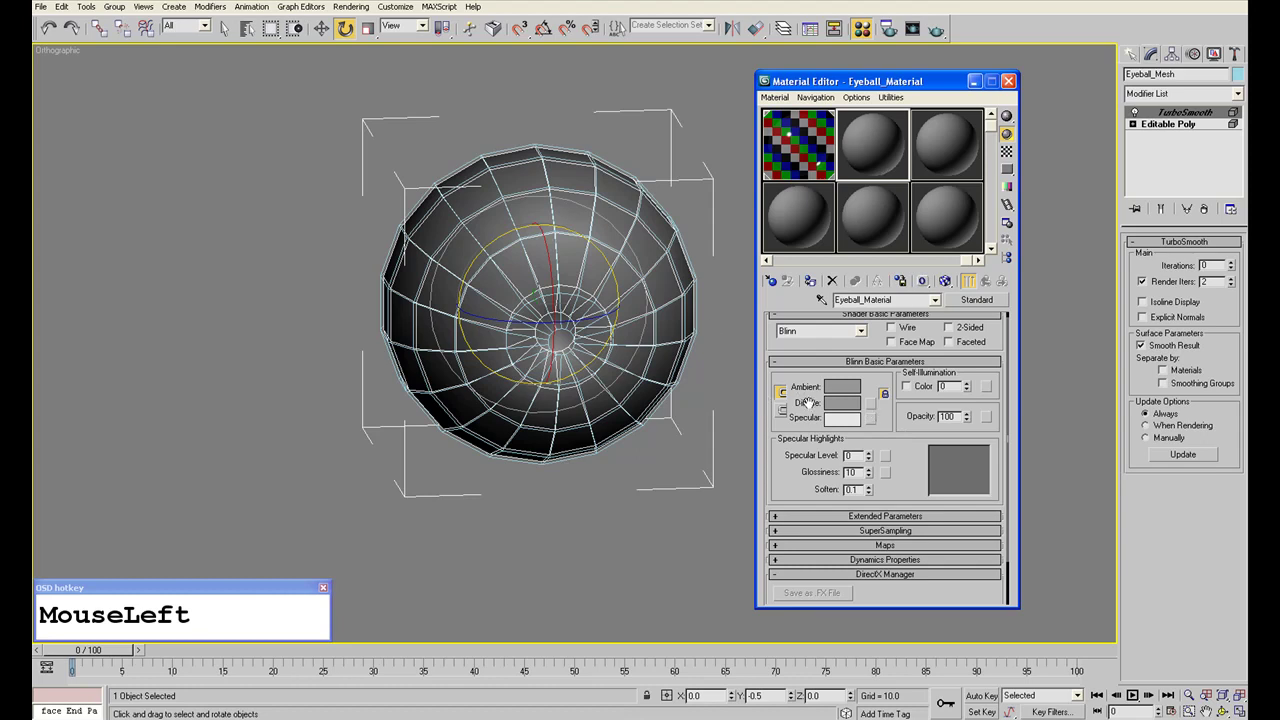
pyautogui.click(870, 403)
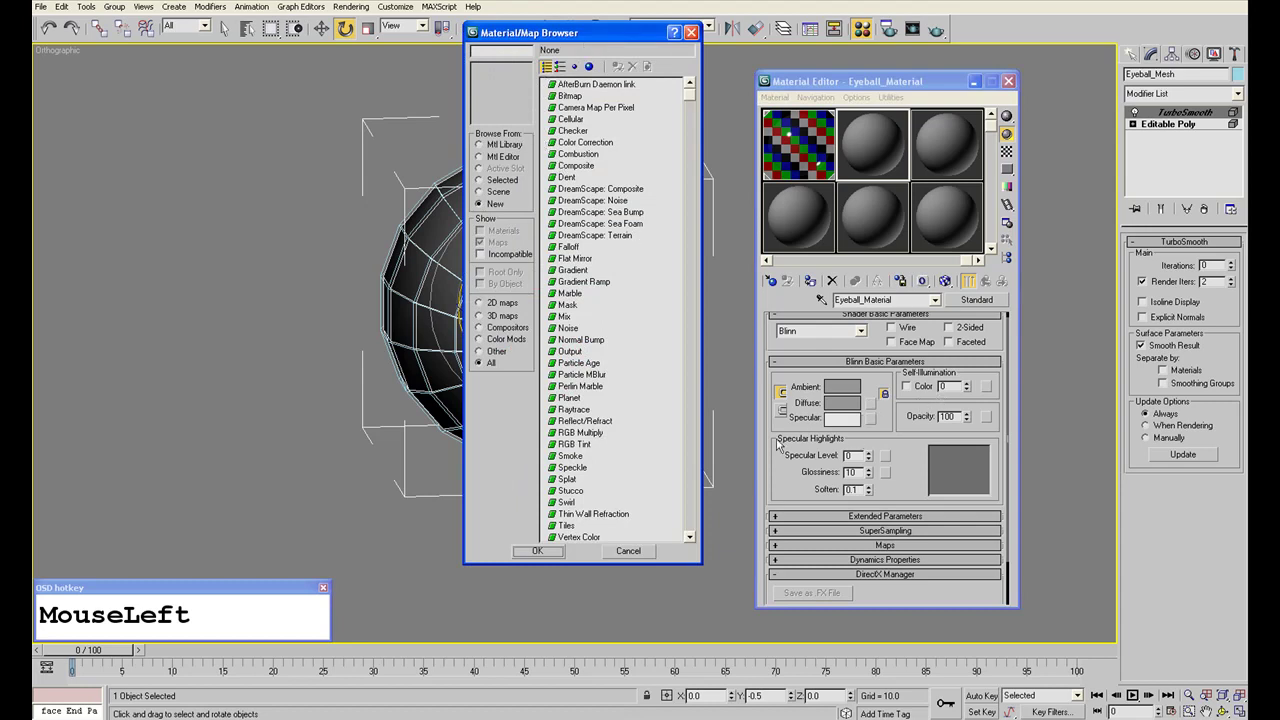
pyautogui.click(568, 97)
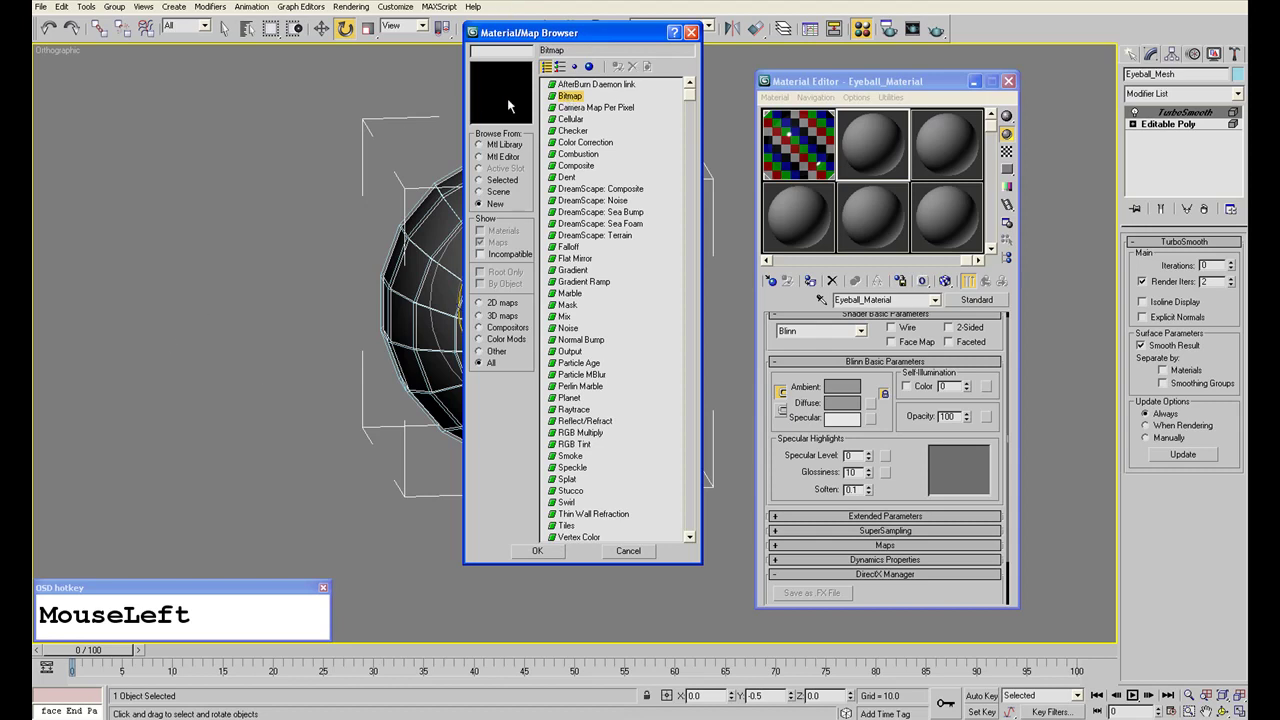
pyautogui.doubleClick(600, 96)
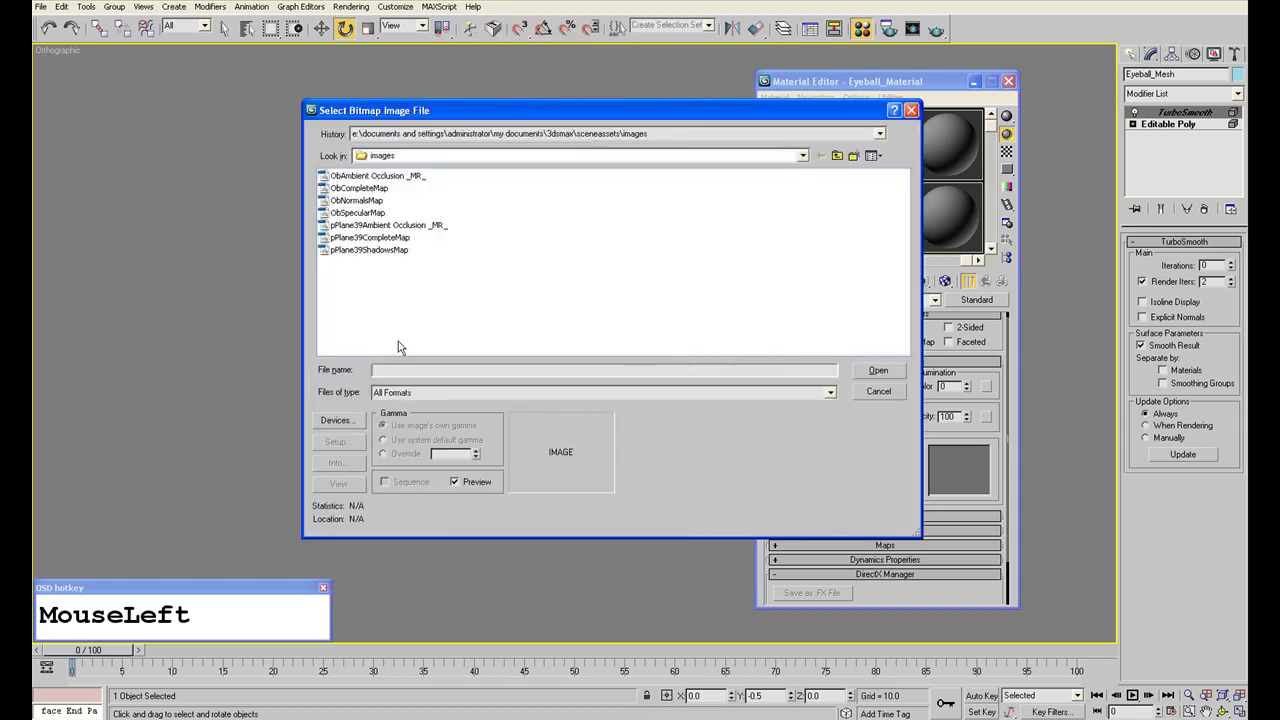
pyautogui.moveTo(592, 119); pyautogui.dragTo(538, 125)
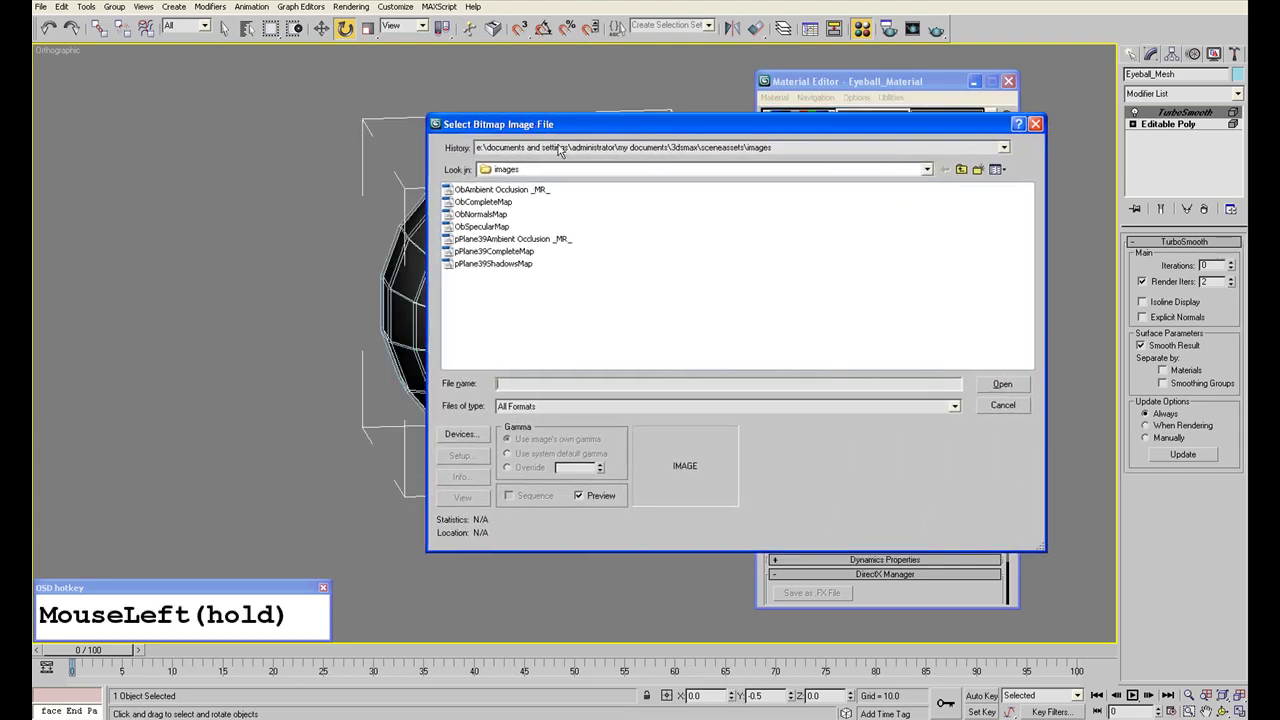
pyautogui.click(560, 148)
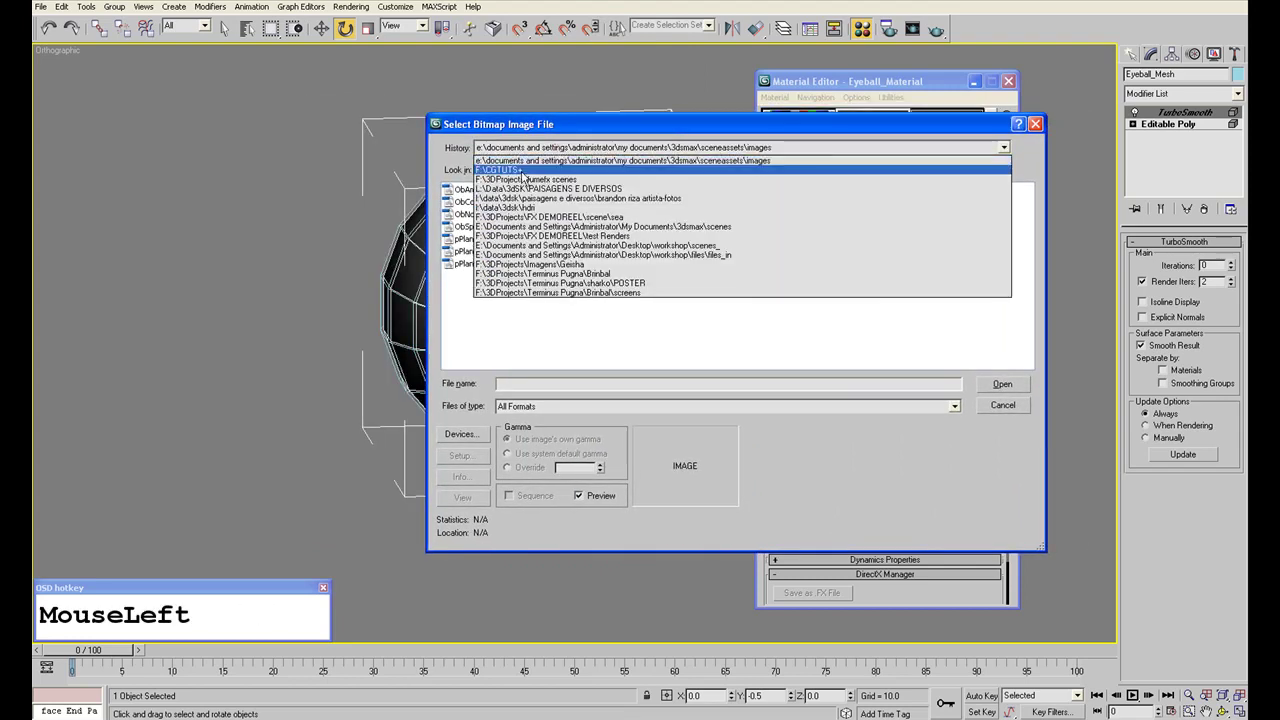
pyautogui.click(523, 171)
pyautogui.doubleClick(459, 190)
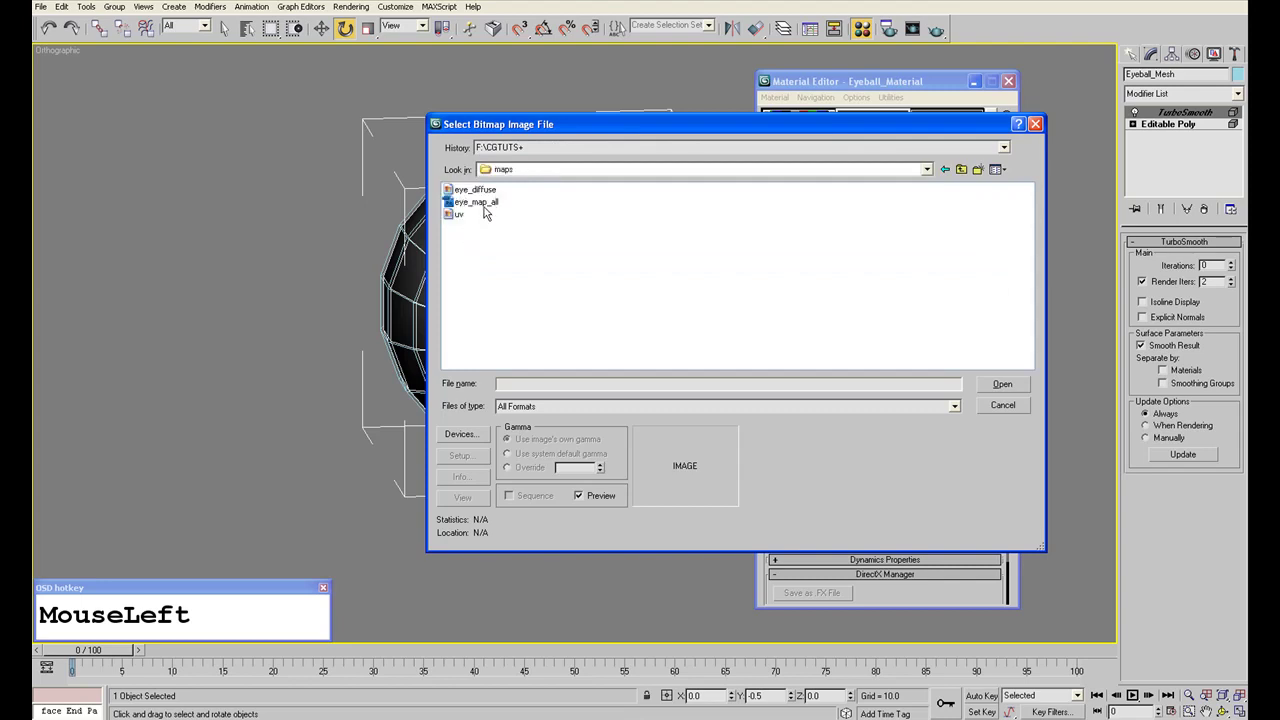
pyautogui.moveTo(478, 192)
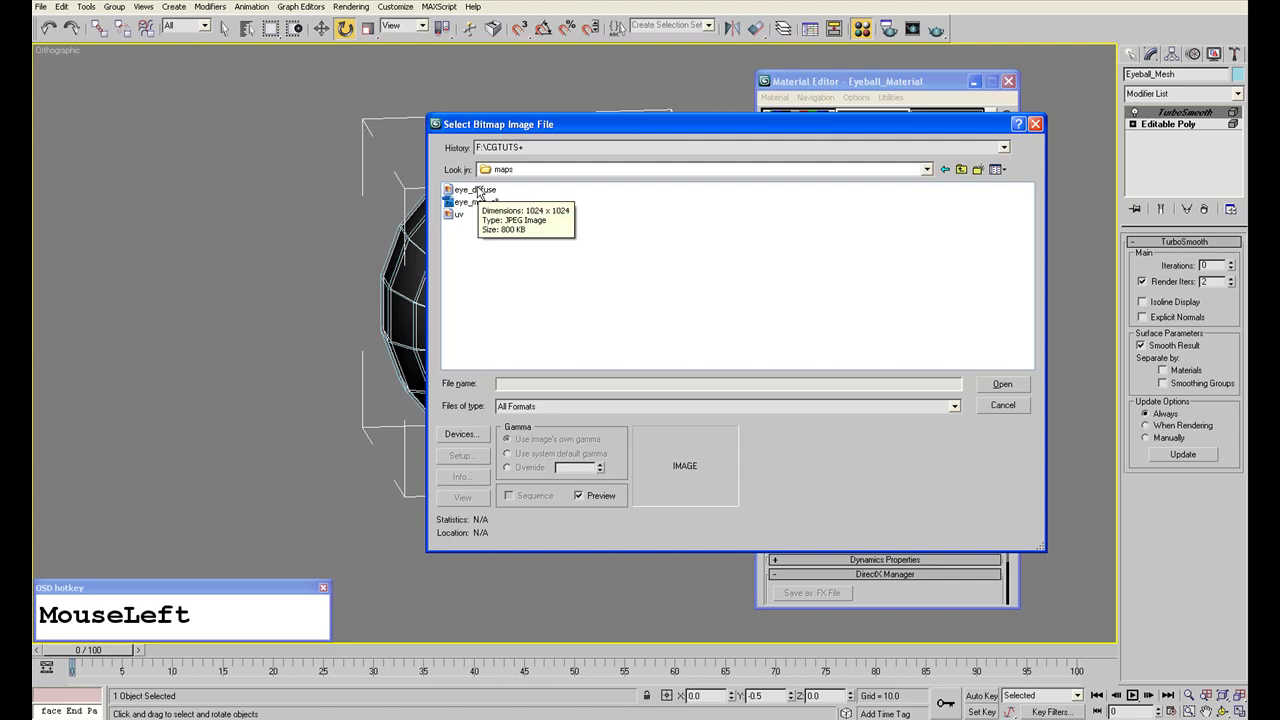
pyautogui.click(478, 191)
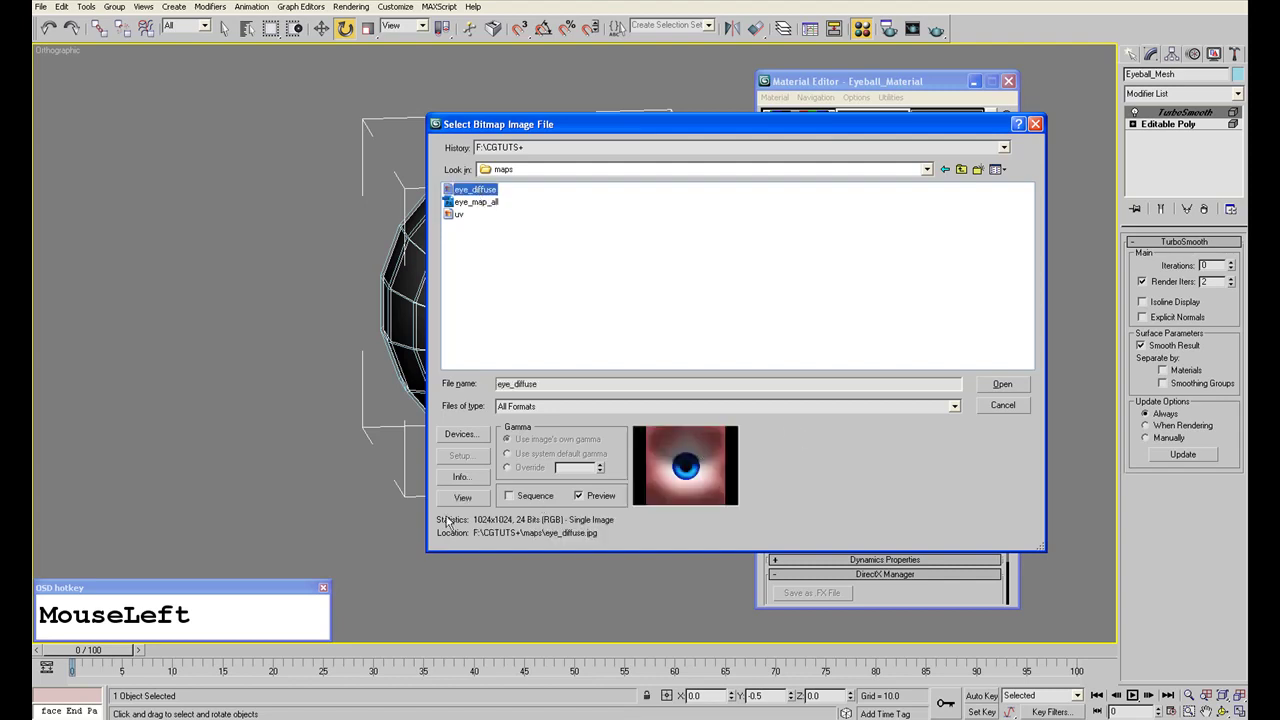
pyautogui.click(1002, 385)
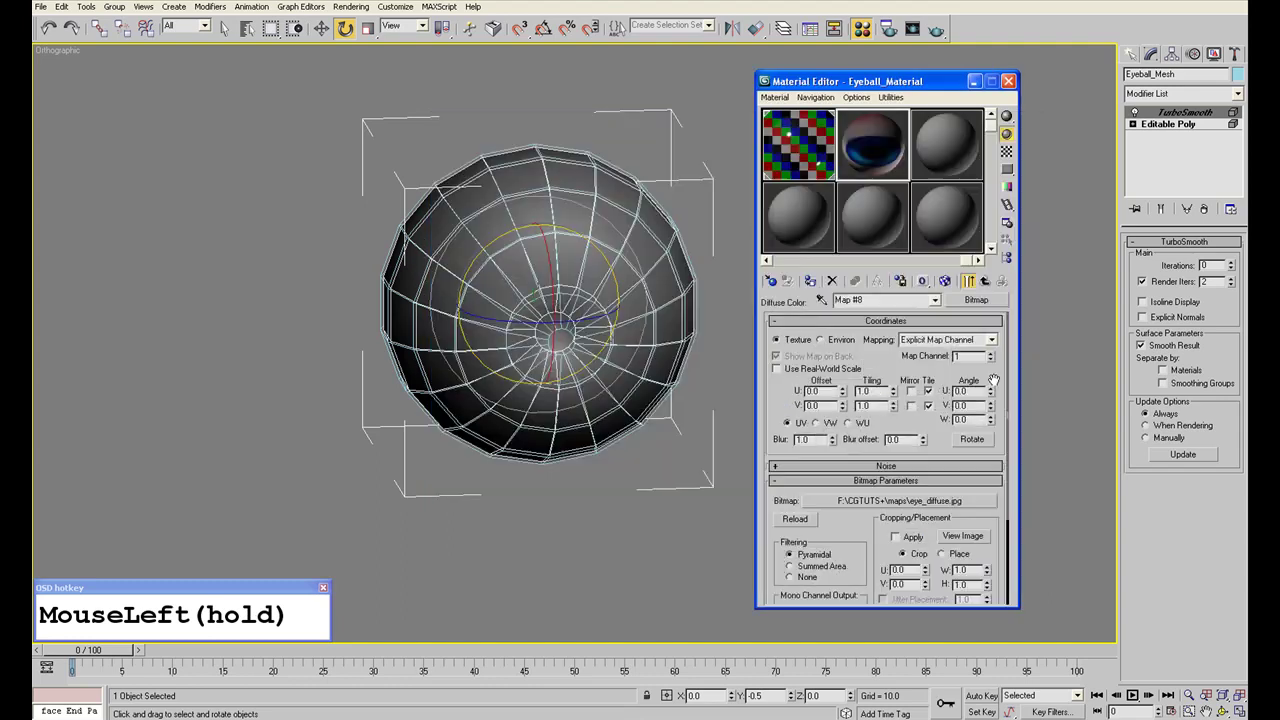
# Enlarge the material preview, assign Eyeball_Material to Eyeball_Mesh and show its diffuse map in the viewport.
pyautogui.doubleClick(869, 156)
pyautogui.moveTo(346, 182); pyautogui.dragTo(362, 80)
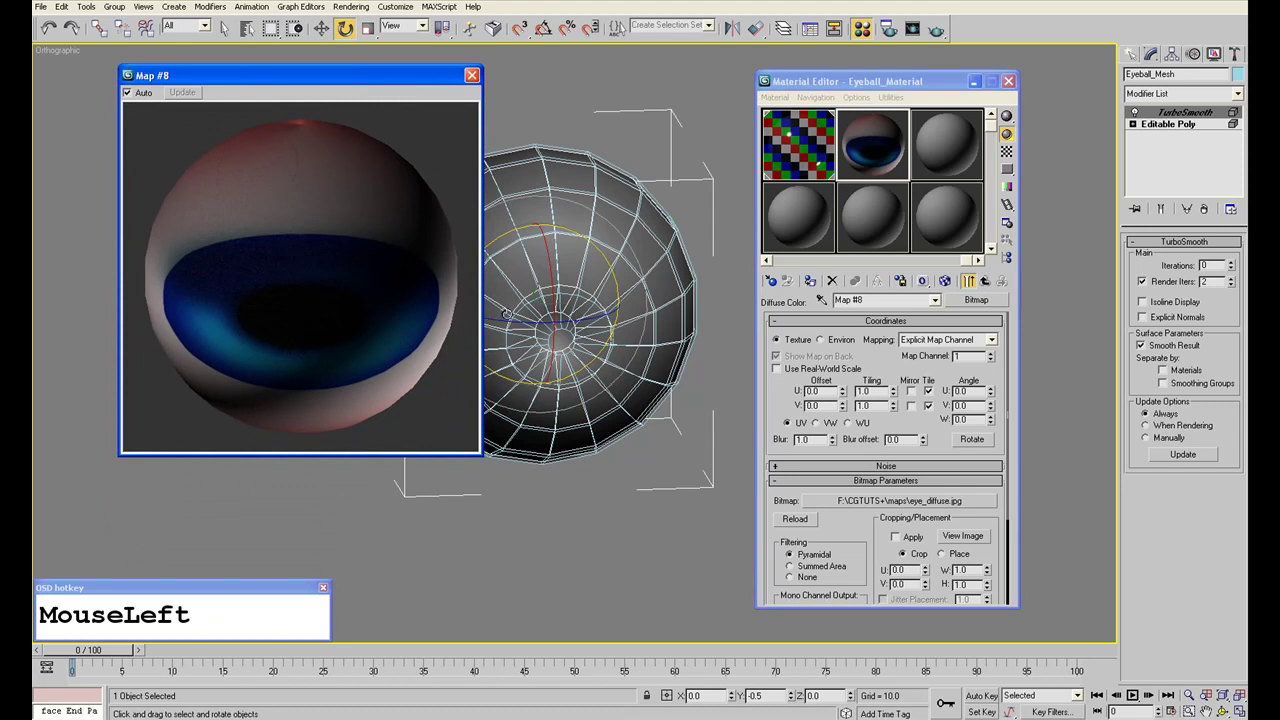
pyautogui.click(945, 281)
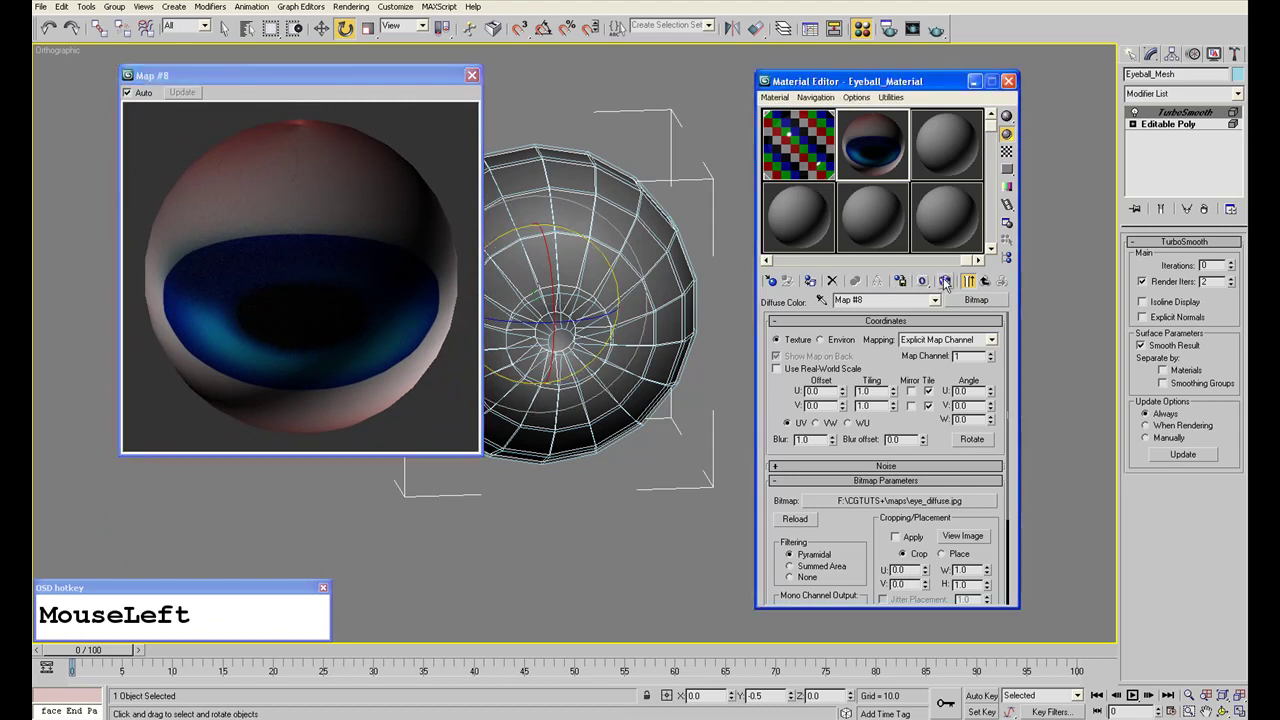
pyautogui.click(811, 282)
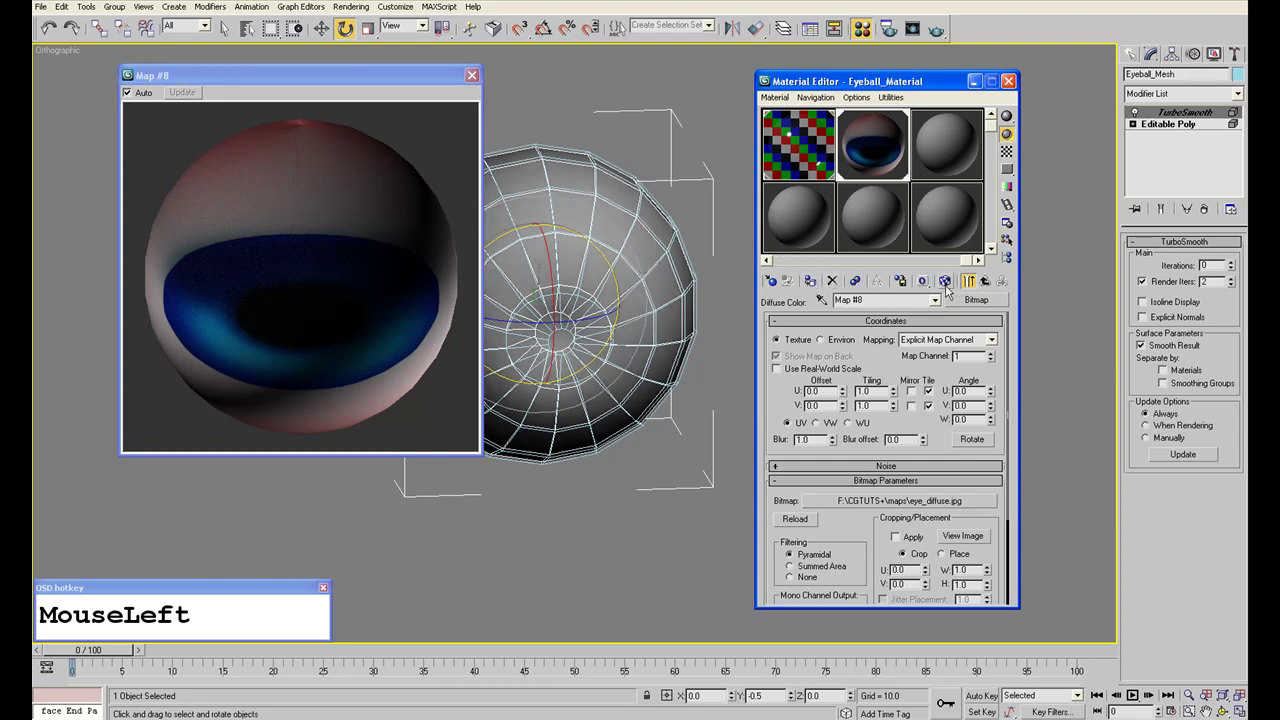
pyautogui.click(945, 284)
# Hide the edged faces in the viewport and set the eyeball's TurboSmooth iterations to 1.
pyautogui.keyDown('alt'); pyautogui.moveTo(634, 312); pyautogui.dragTo(604, 238, button='middle'); pyautogui.keyUp('alt')
pyautogui.press('F4')
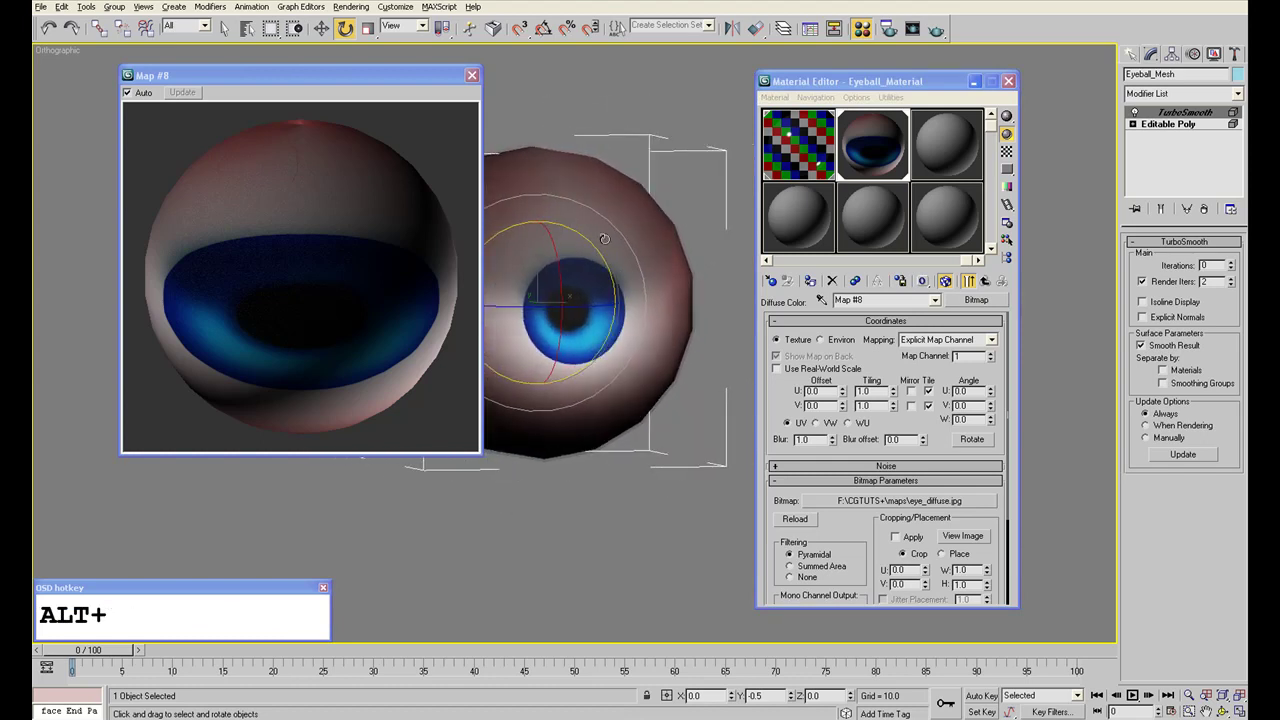
pyautogui.click(1231, 262)
# Examine the textured eyeball from the side and front, checking the gap to the cornea and the vein details up close.
pyautogui.keyDown('alt'); pyautogui.moveTo(588, 252); pyautogui.dragTo(593, 285, button='middle'); pyautogui.keyUp('alt')
pyautogui.scroll(5, 593, 285)
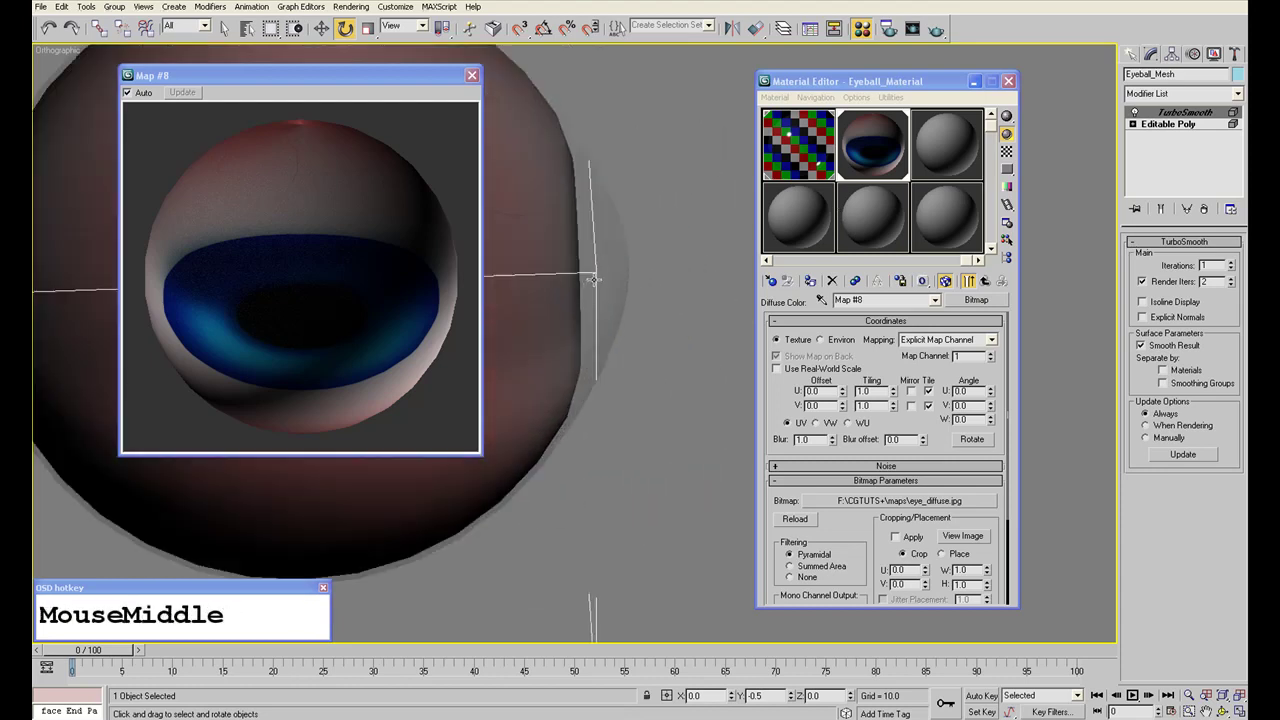
pyautogui.scroll(3, 593, 282)
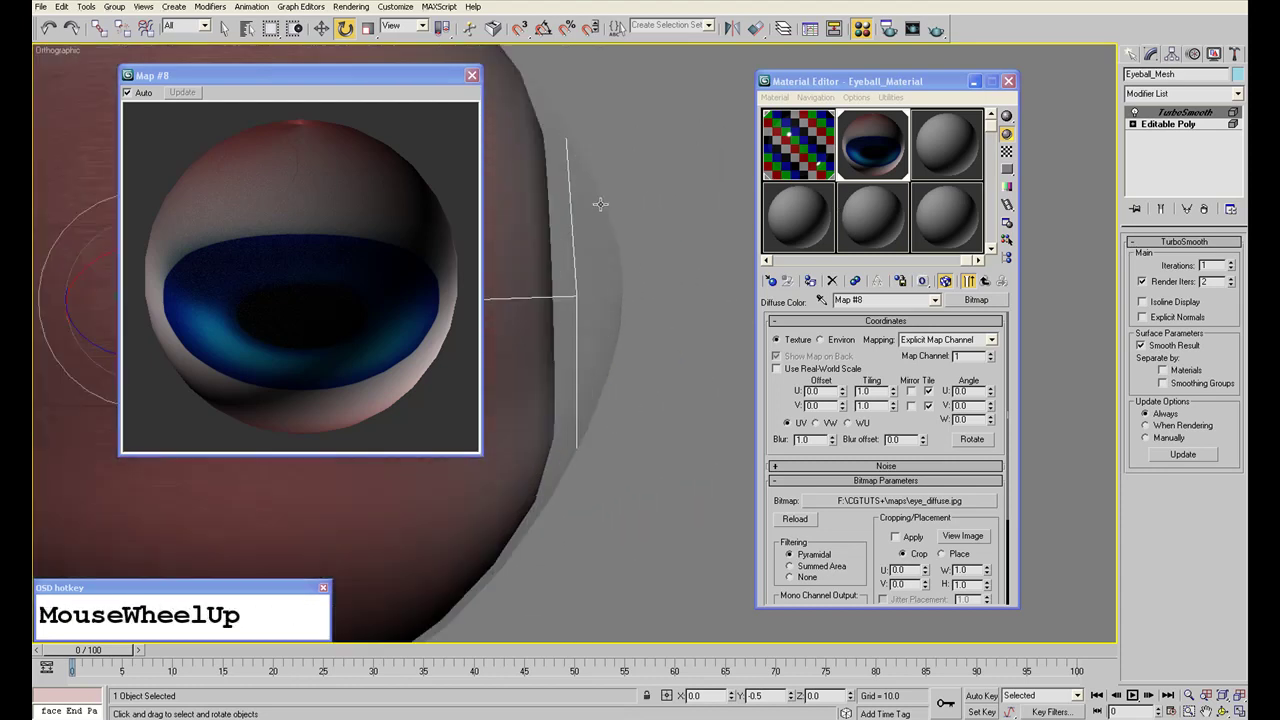
pyautogui.keyDown('alt'); pyautogui.moveTo(604, 393); pyautogui.dragTo(639, 342, button='middle'); pyautogui.keyUp('alt')
pyautogui.moveTo(533, 189); pyautogui.dragTo(467, 480, button='middle')
pyautogui.scroll(-2, 559, 255)
pyautogui.scroll(3, 580, 271)
pyautogui.scroll(2, 467, 480)
pyautogui.scroll(2, 467, 480)
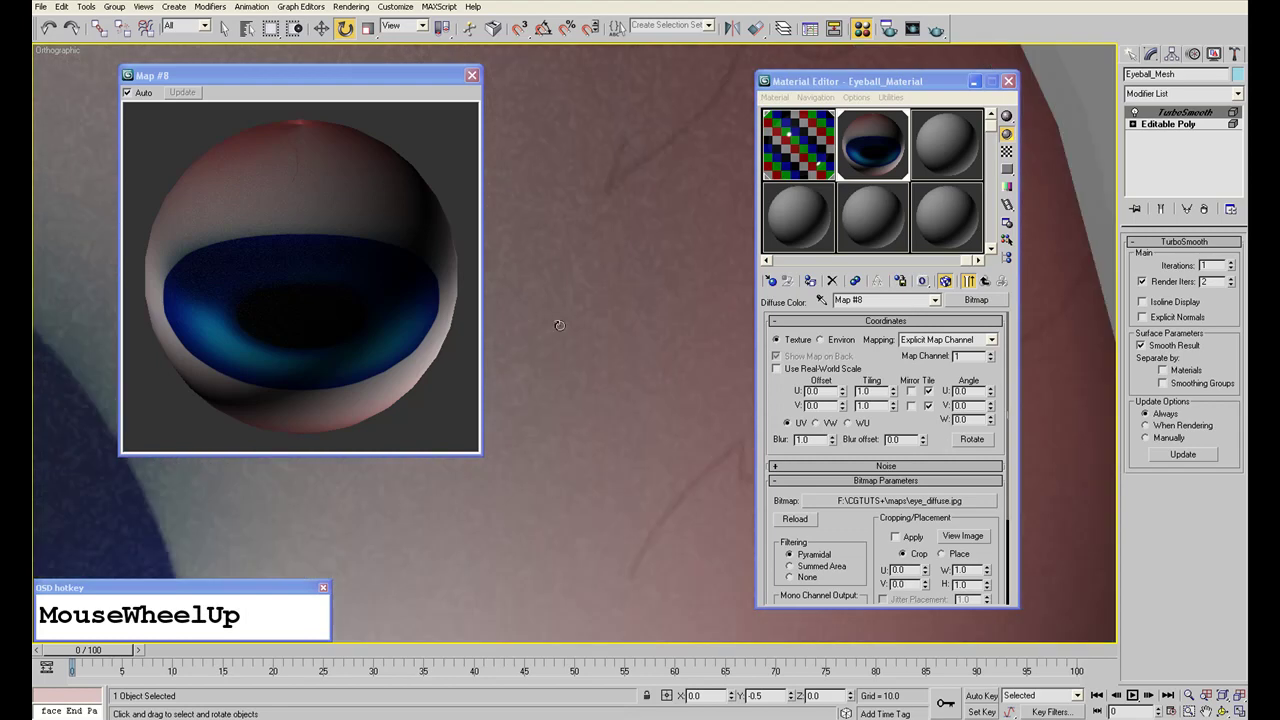
pyautogui.scroll(-5, 534, 274)
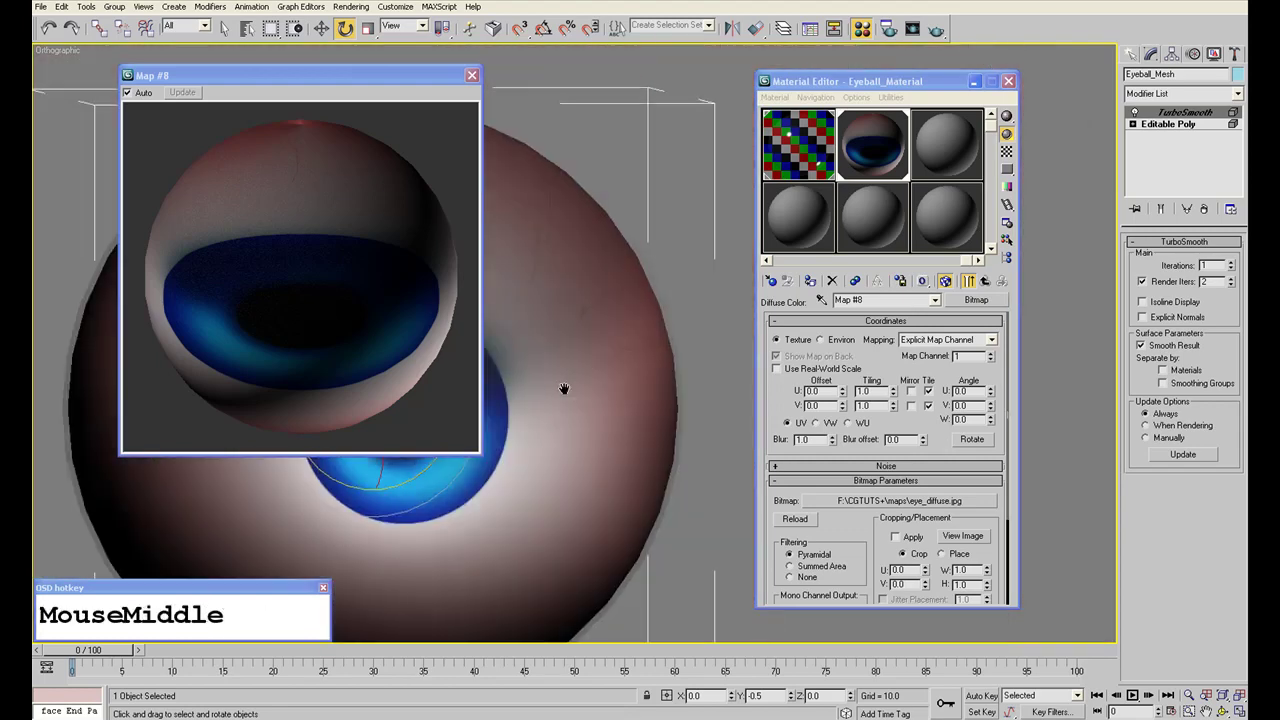
pyautogui.scroll(-3, 620, 329)
pyautogui.moveTo(563, 389); pyautogui.dragTo(604, 331, button='middle')
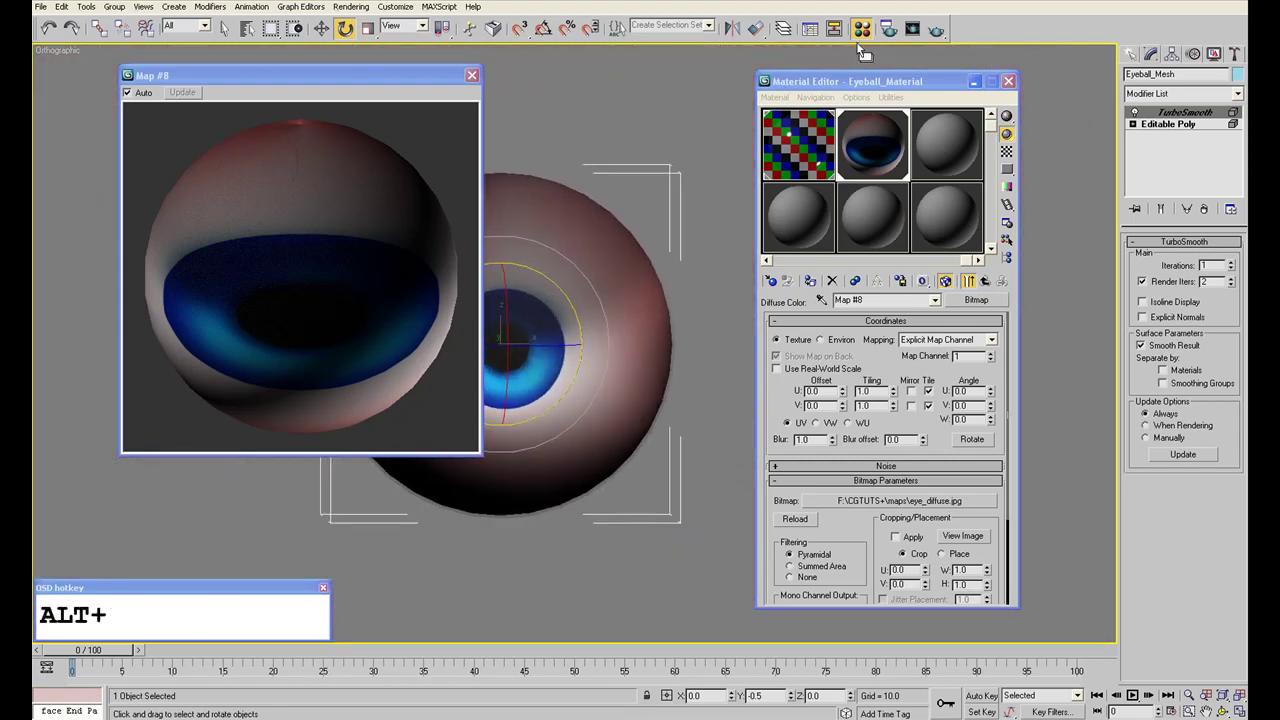
# Render the eye to check the diffuse texture under the cornea, and close the material preview and the render.
pyautogui.click(936, 29)
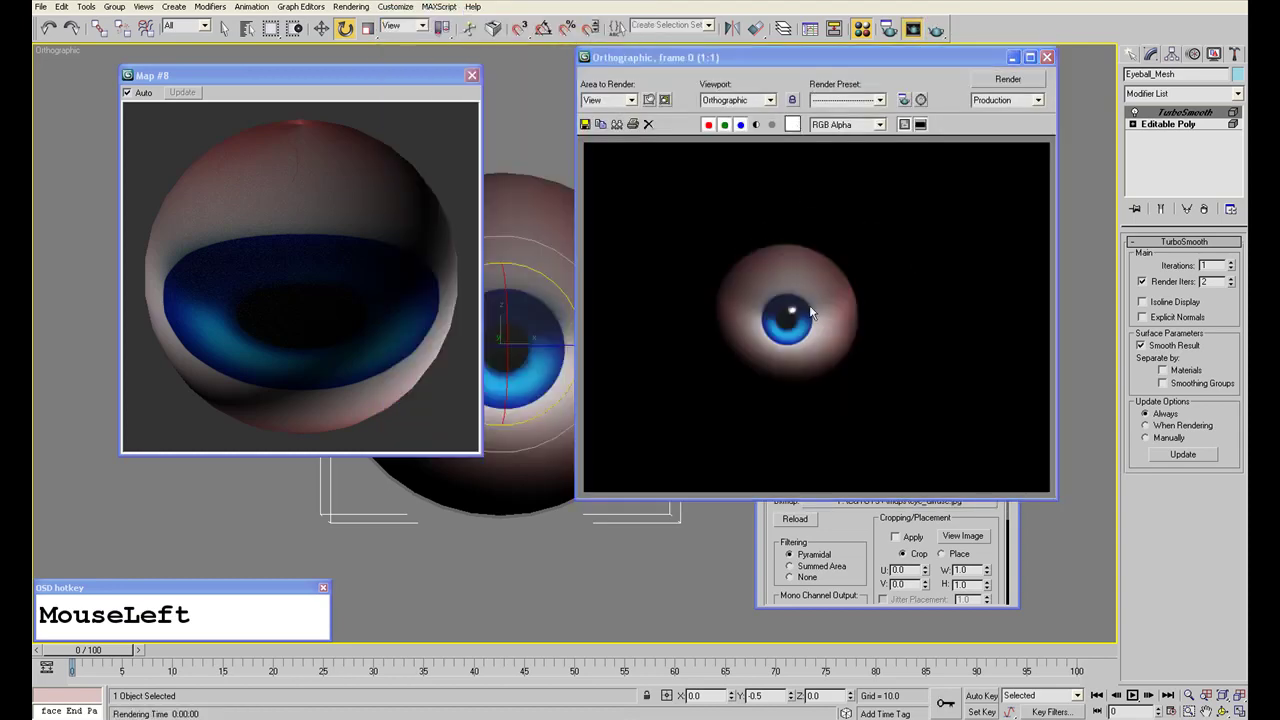
pyautogui.moveTo(810, 307); pyautogui.dragTo(771, 339)
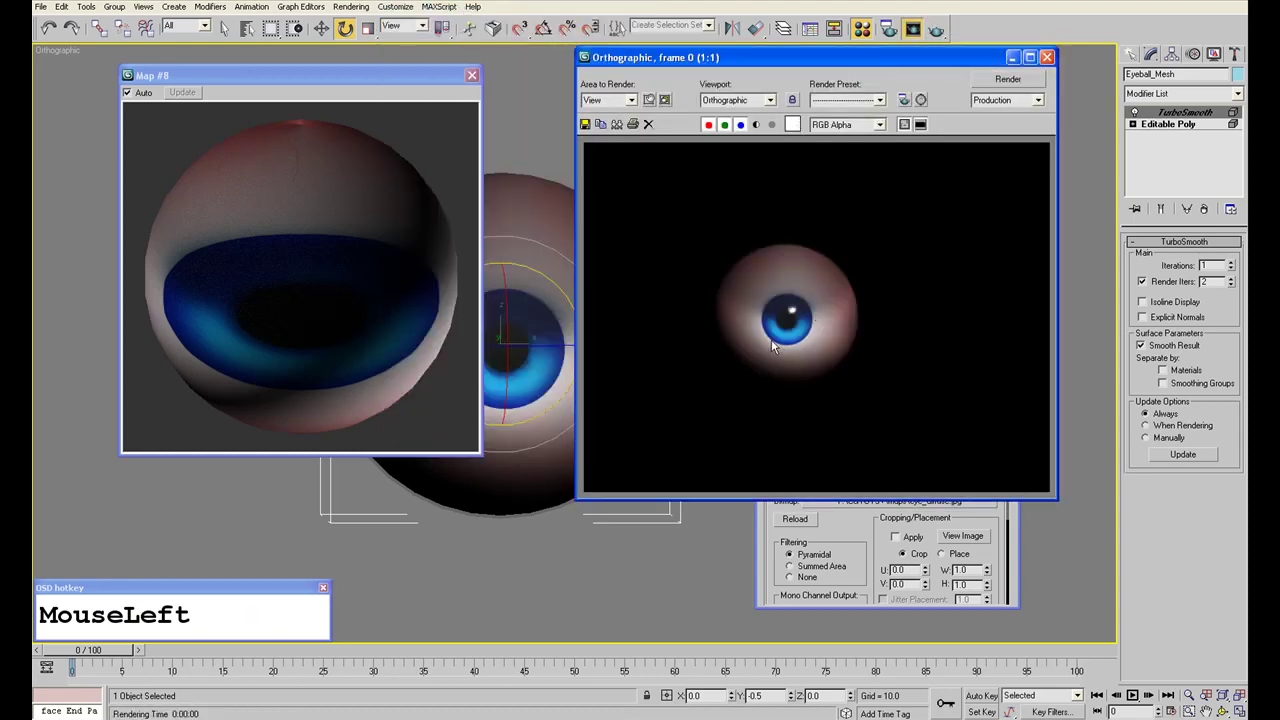
pyautogui.click(471, 75)
pyautogui.click(687, 288)
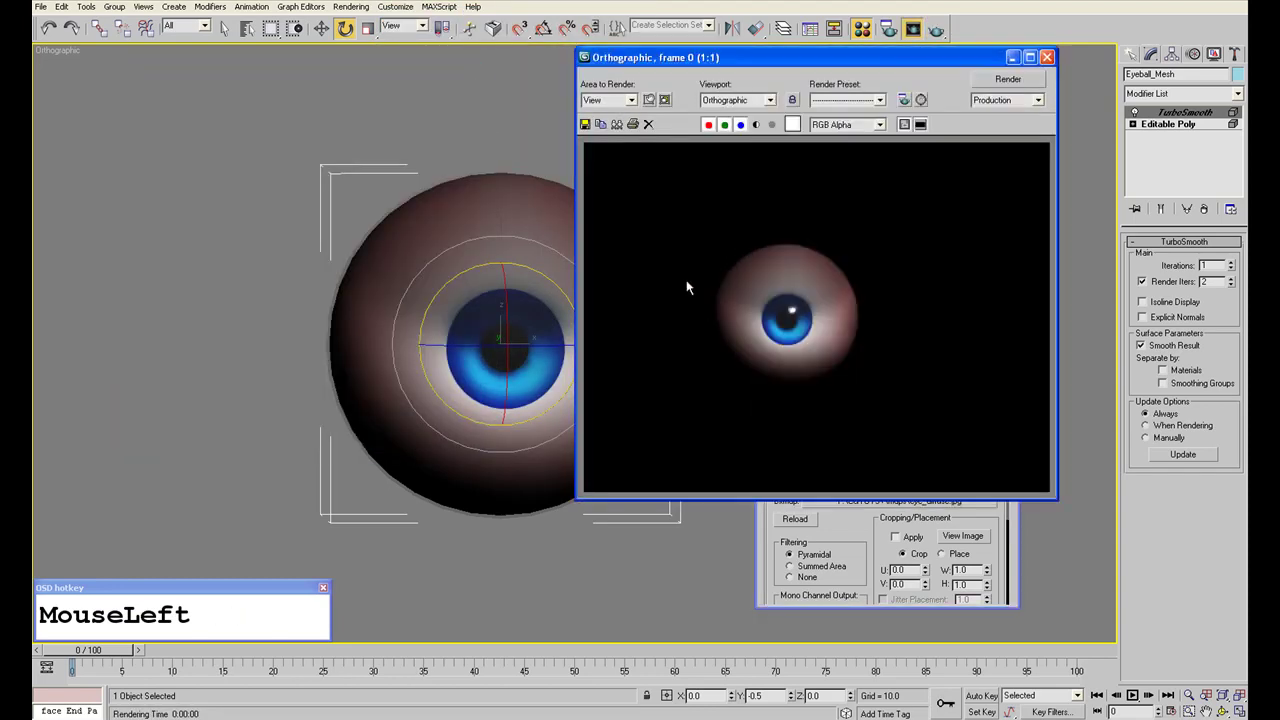
pyautogui.click(1049, 57)
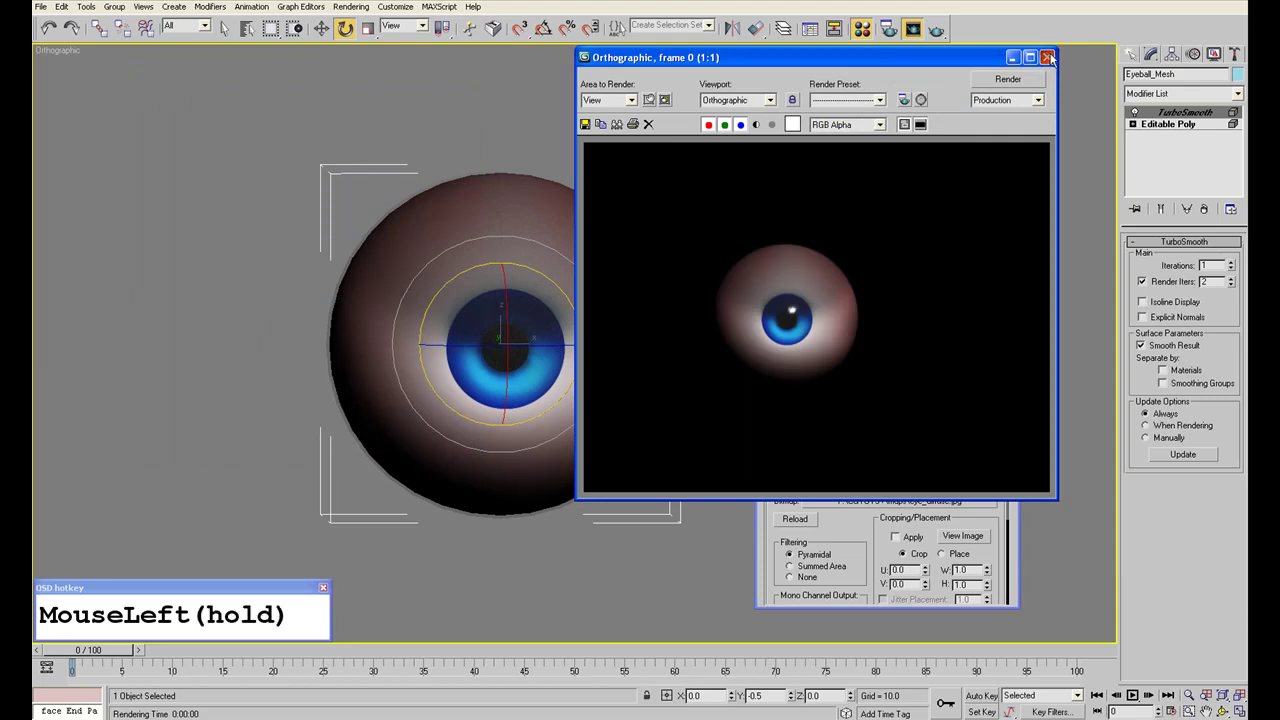
# Copy the eye_diffuse map from Diffuse Color to the Bump slot of Eyeball_Material, using the Copy method.
pyautogui.click(970, 281)
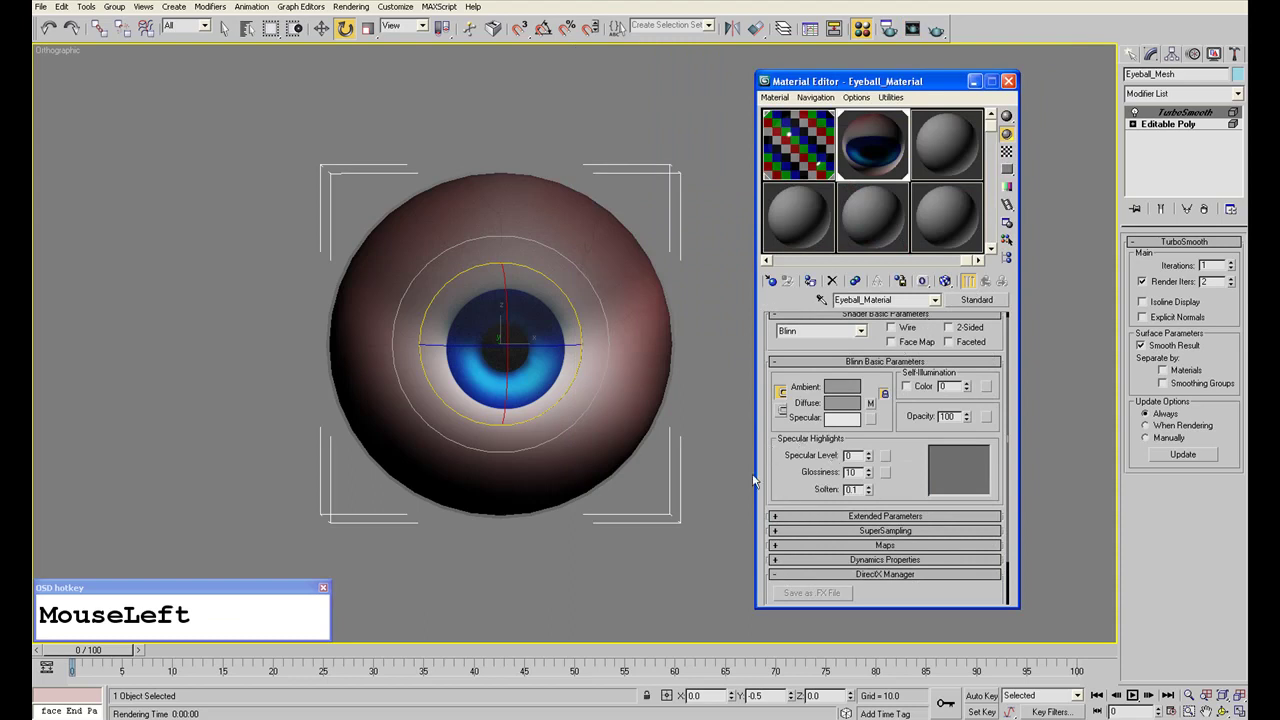
pyautogui.click(876, 546)
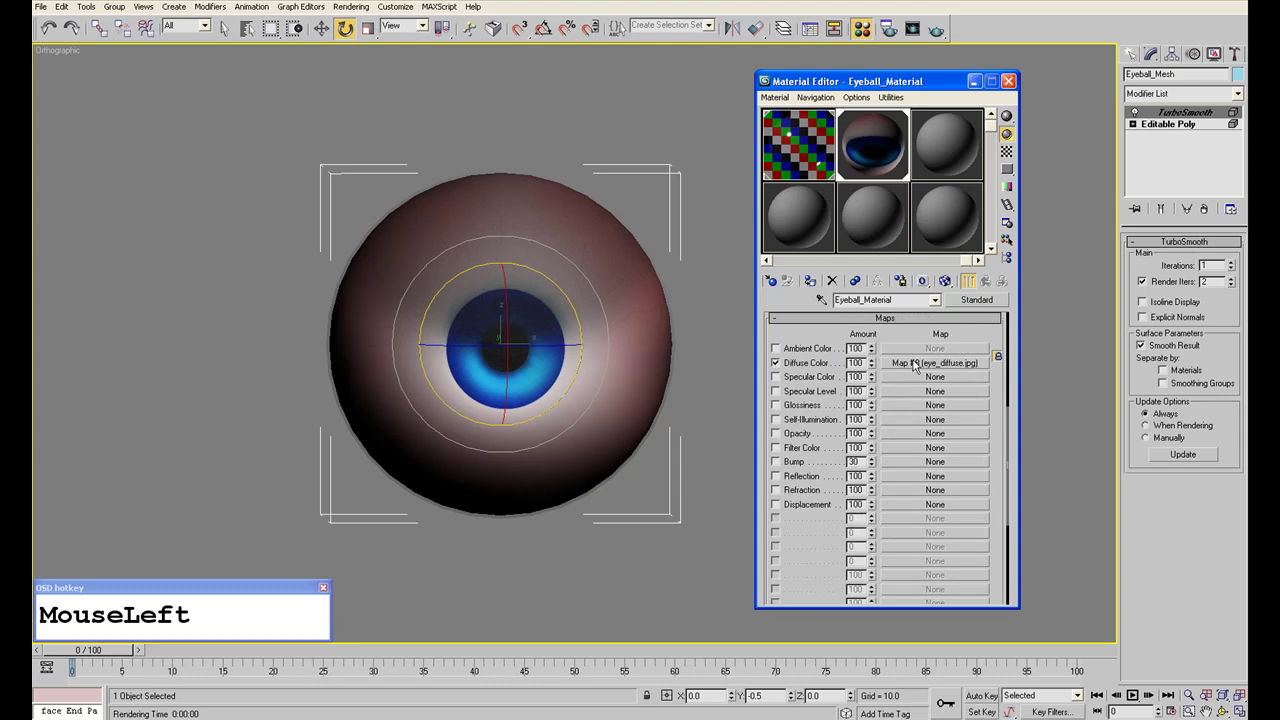
pyautogui.moveTo(918, 365); pyautogui.dragTo(898, 470)
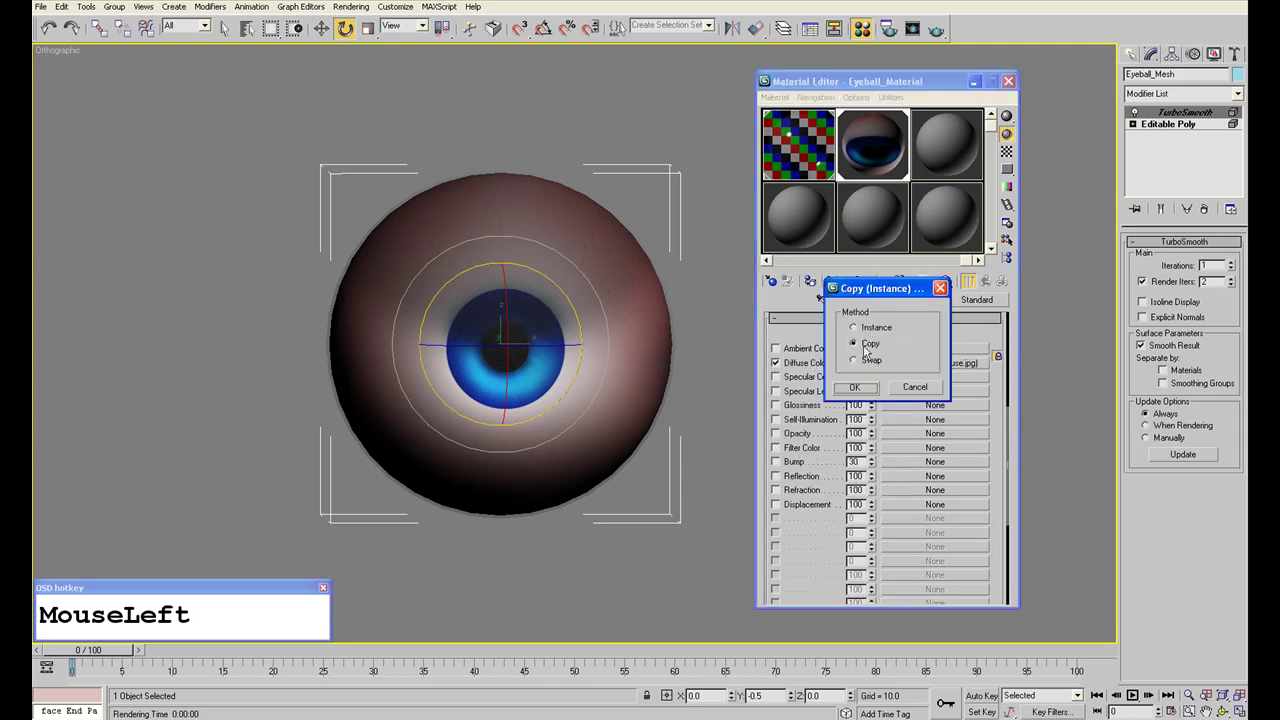
pyautogui.click(852, 386)
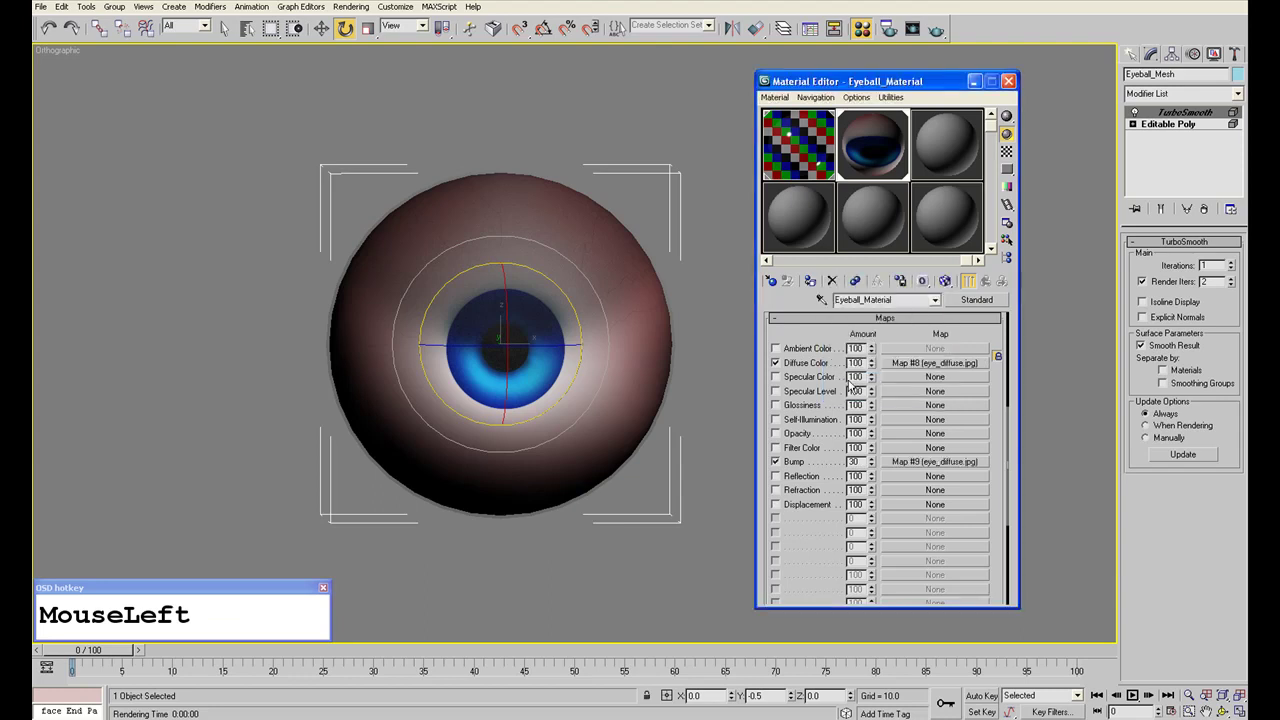
# Render a closer front view of the eye to check the bump map.
pyautogui.scroll(4, 589, 466)
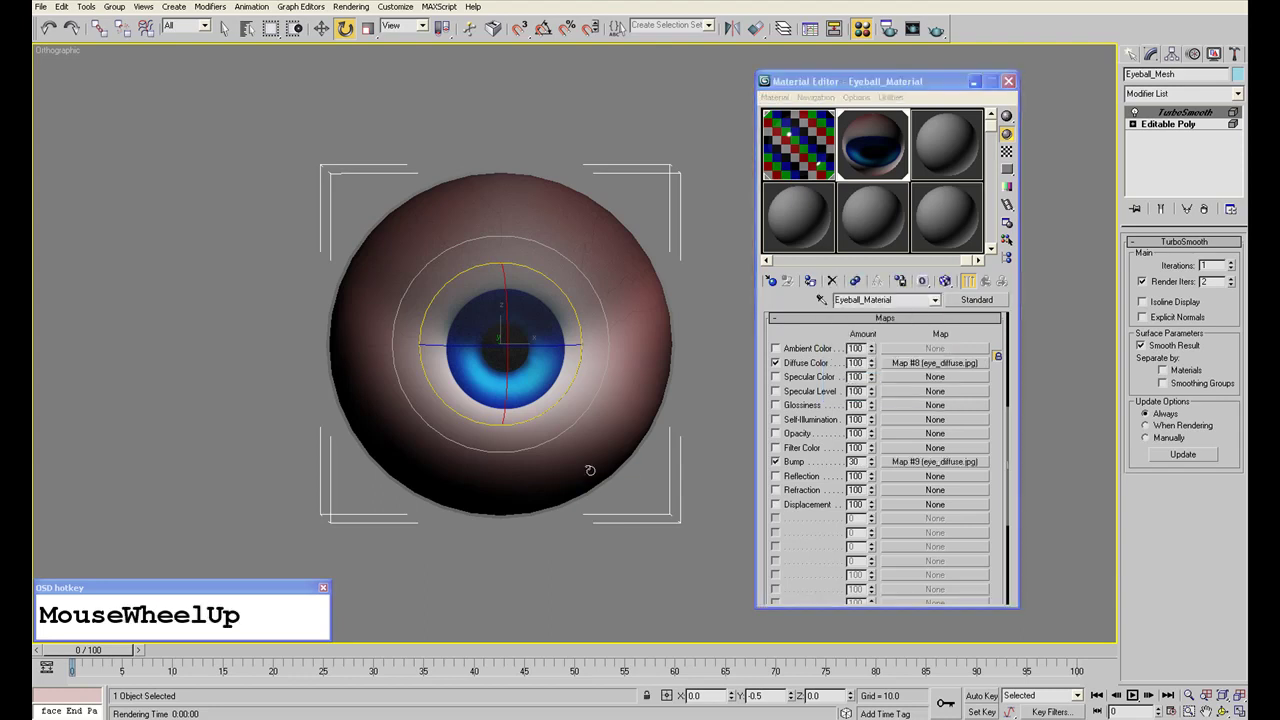
pyautogui.keyDown('alt'); pyautogui.moveTo(608, 360); pyautogui.dragTo(585, 329, button='middle'); pyautogui.keyUp('alt')
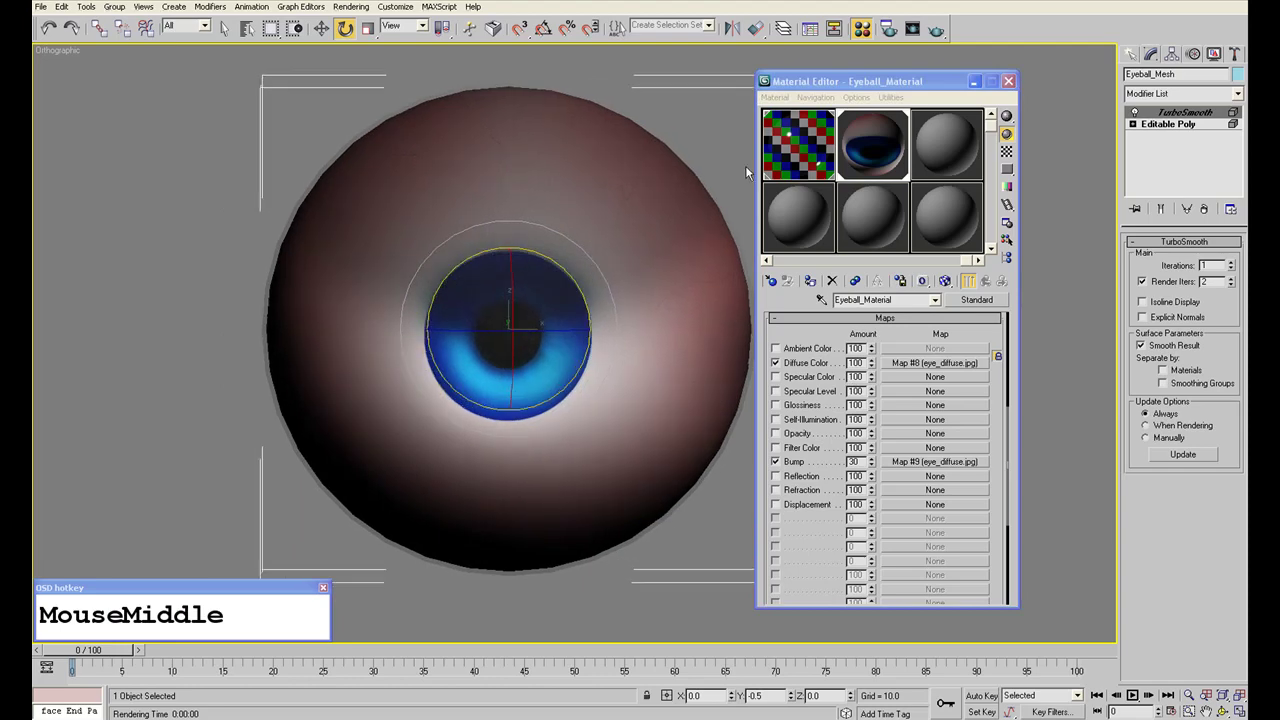
pyautogui.click(934, 31)
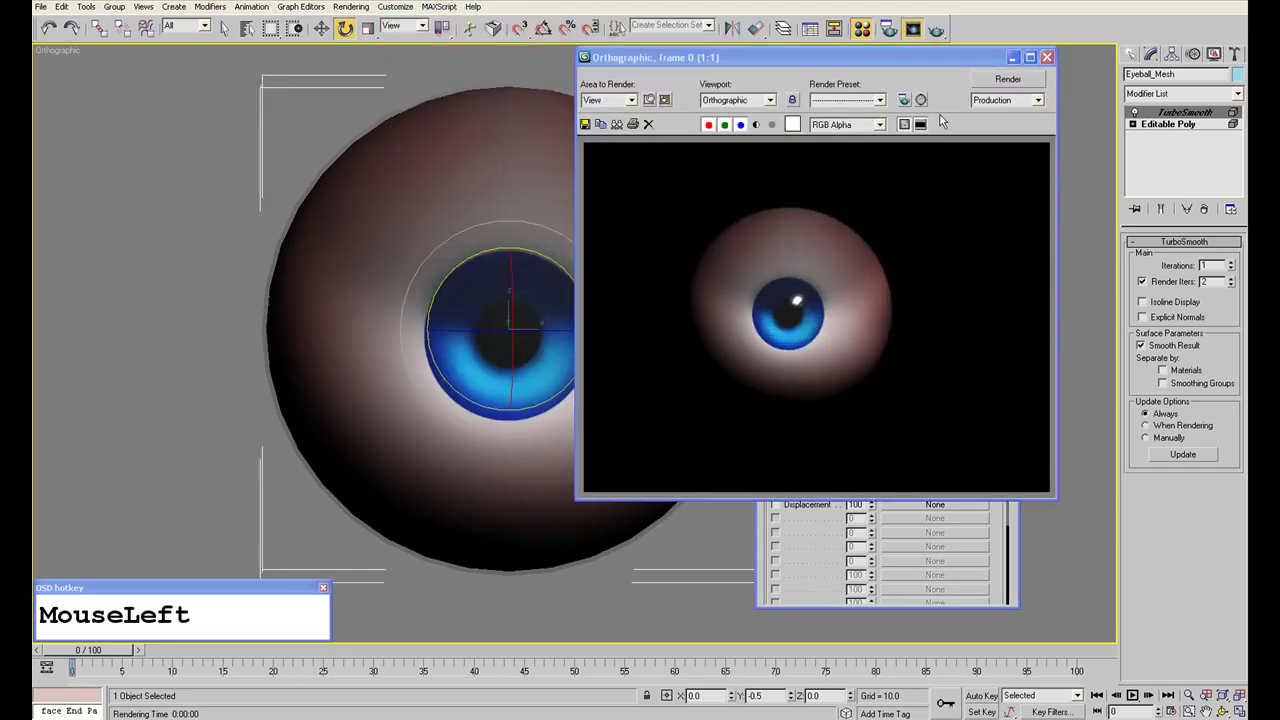
# Close the render and set the Bump amount of Eyeball_Material to 999.
pyautogui.click(1046, 57)
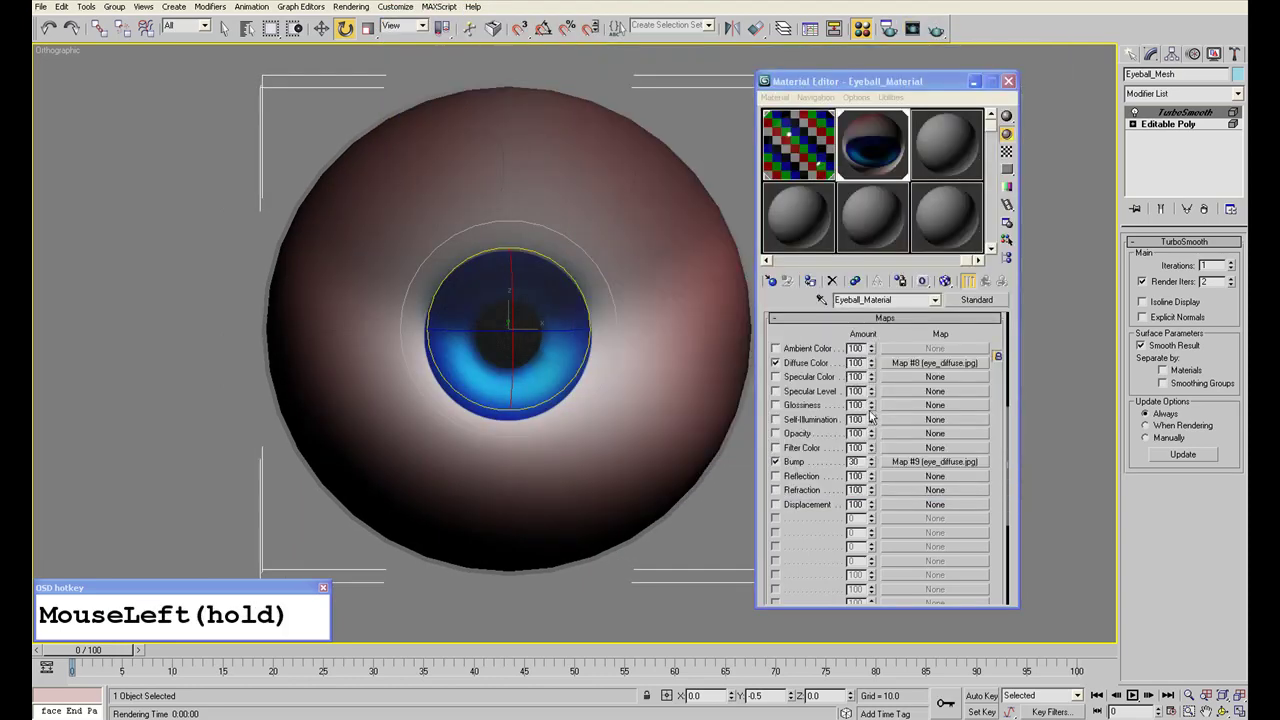
pyautogui.doubleClick(858, 458)
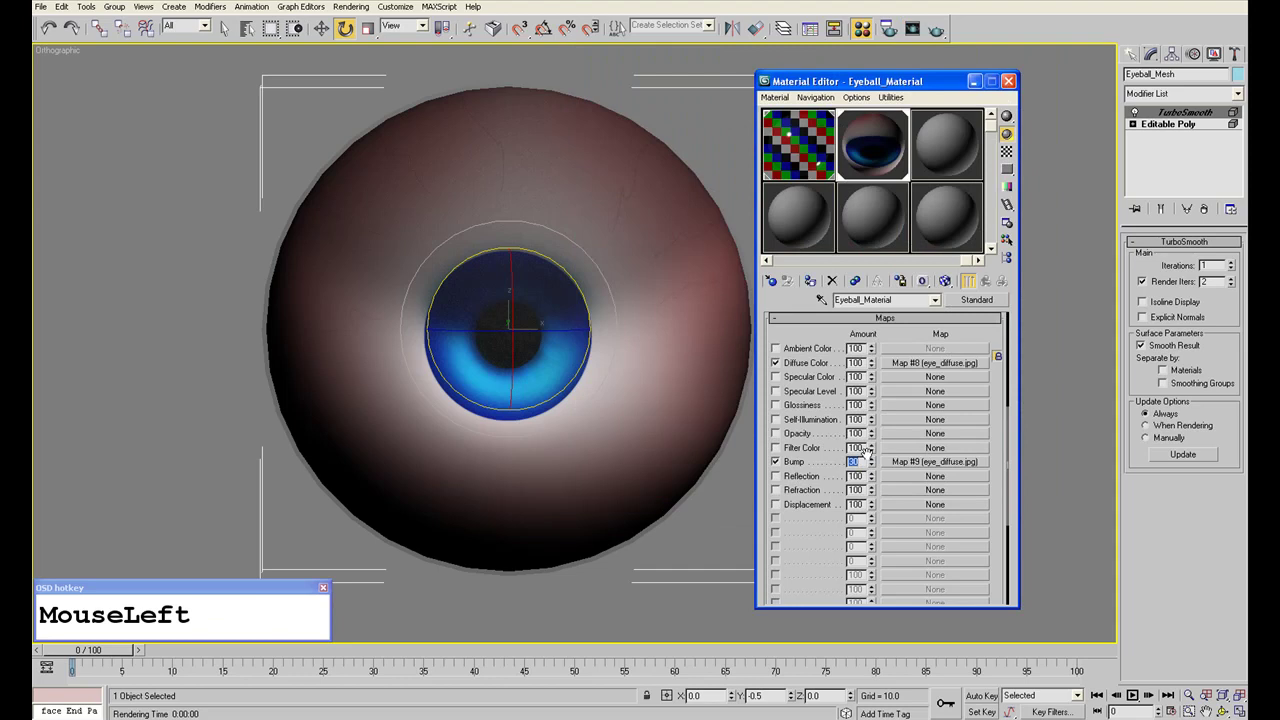
pyautogui.write('999')
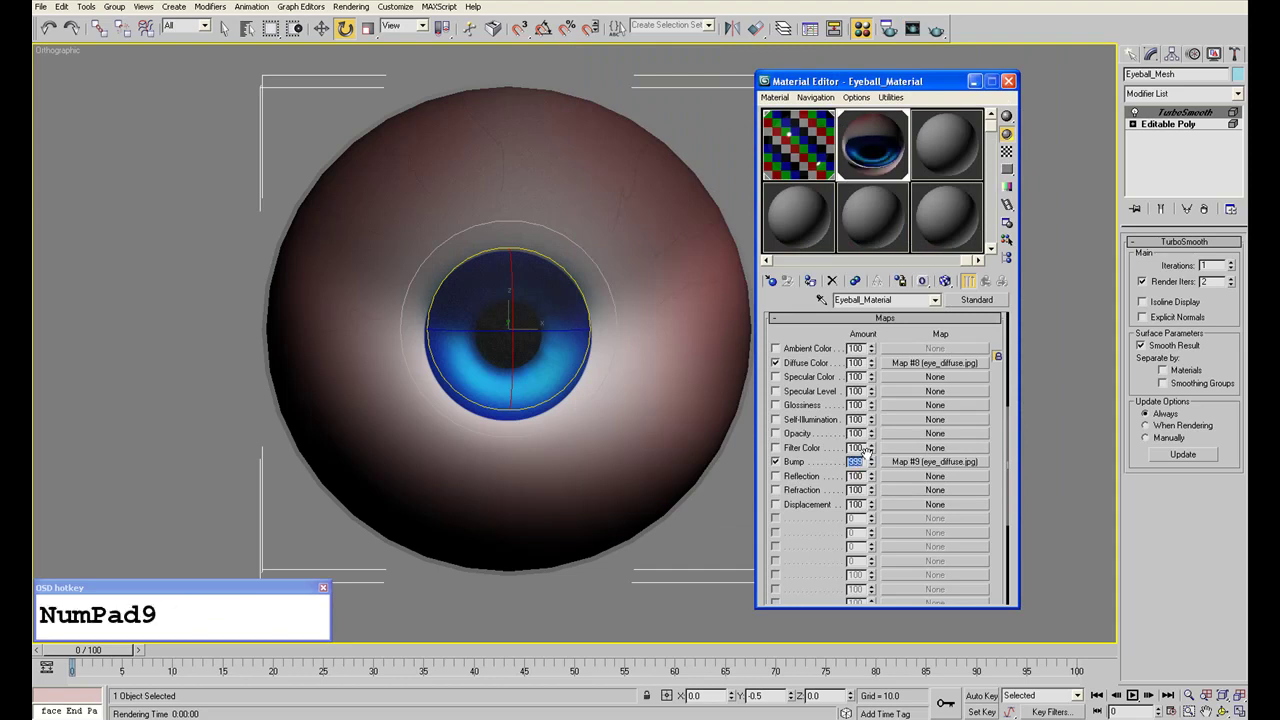
# Render the front view and inspect the bump relief of the veins and iris up close.
pyautogui.click(938, 28)
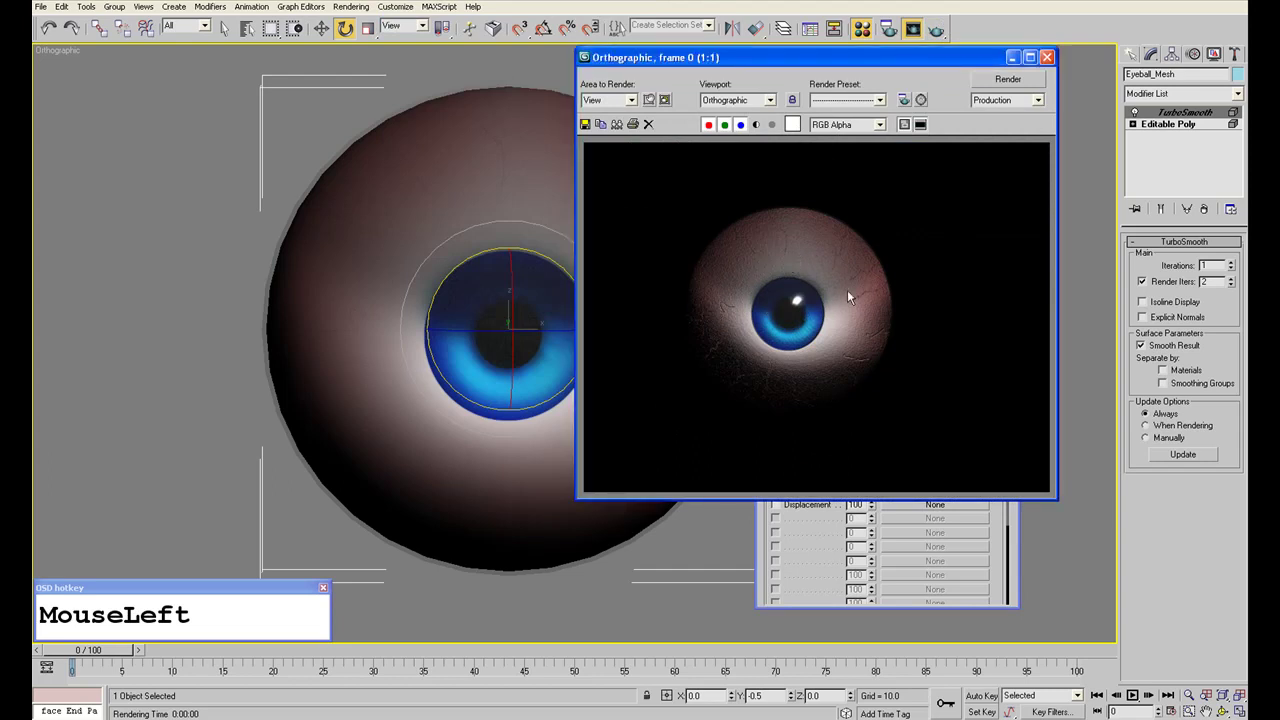
pyautogui.scroll(2, 790, 300)
pyautogui.moveTo(792, 290); pyautogui.dragTo(781, 342, button='middle')
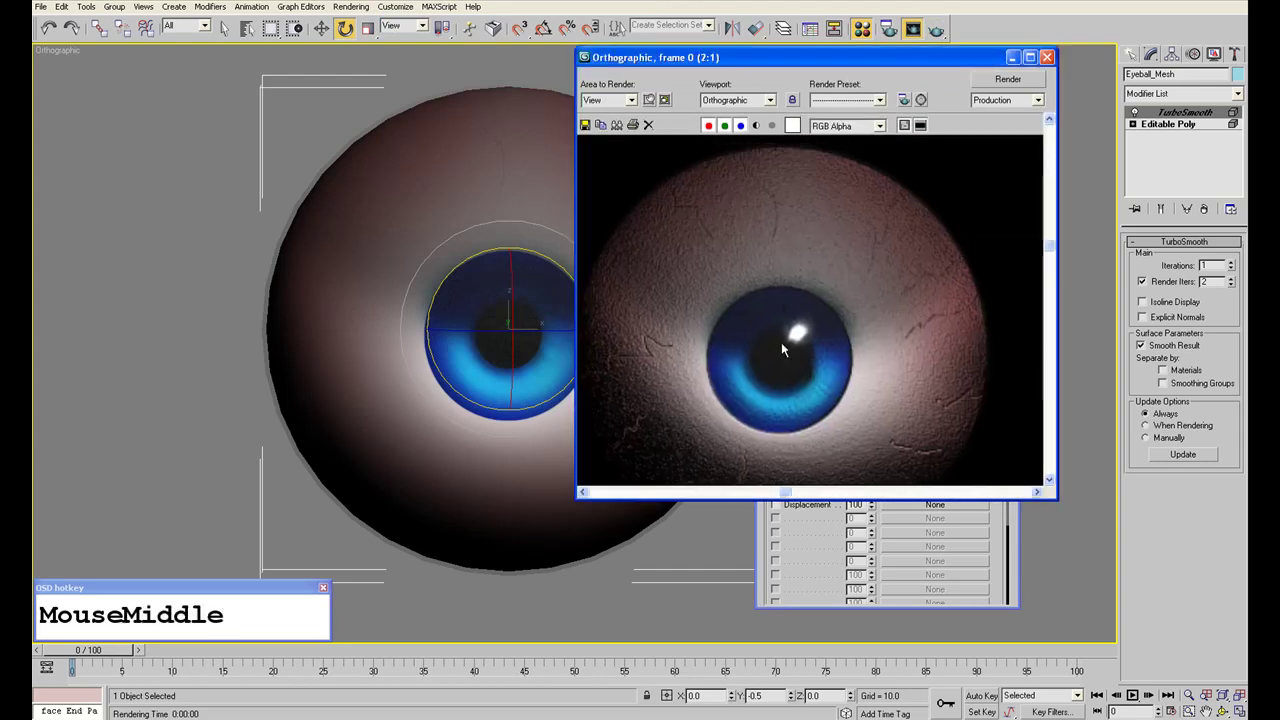
pyautogui.scroll(-2, 785, 343)
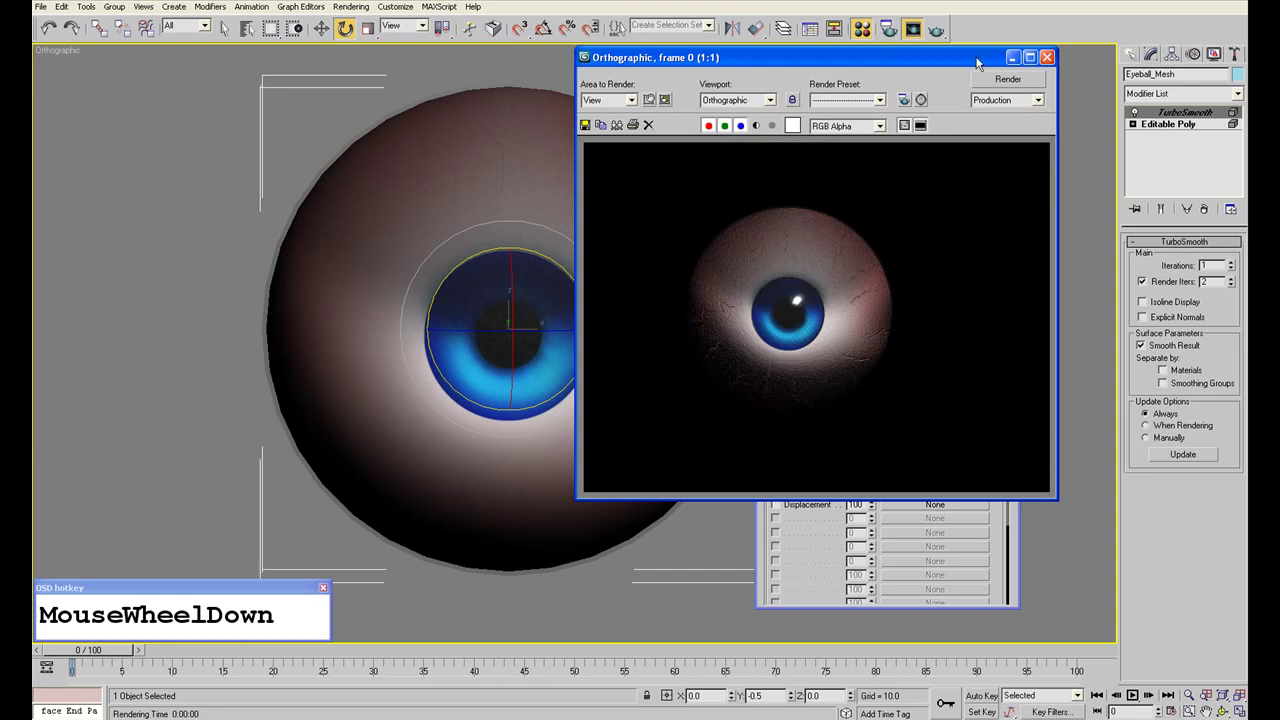
pyautogui.click(1046, 57)
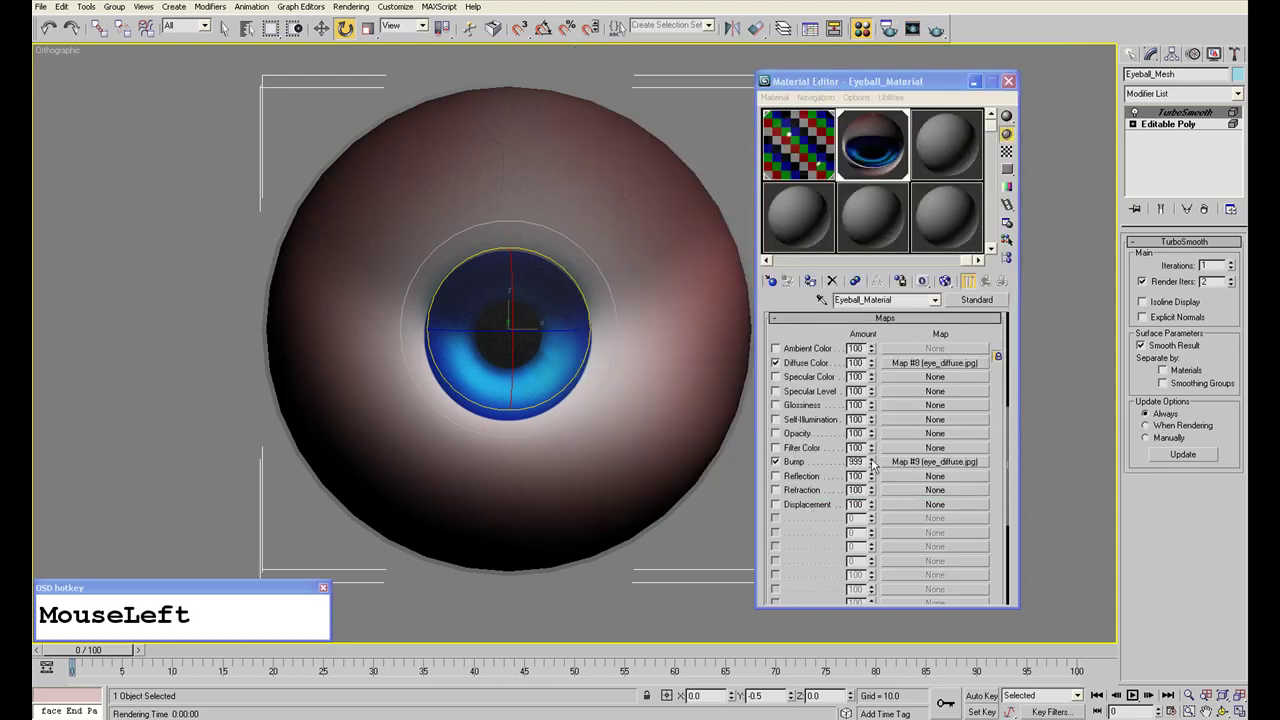
# Set the Bump amount to -999 and render the slightly turned eye to compare the vein relief up close.
pyautogui.moveTo(872, 464); pyautogui.dragTo(832, 522)
pyautogui.keyDown('alt'); pyautogui.moveTo(578, 387); pyautogui.dragTo(598, 382, button='middle'); pyautogui.keyUp('alt')
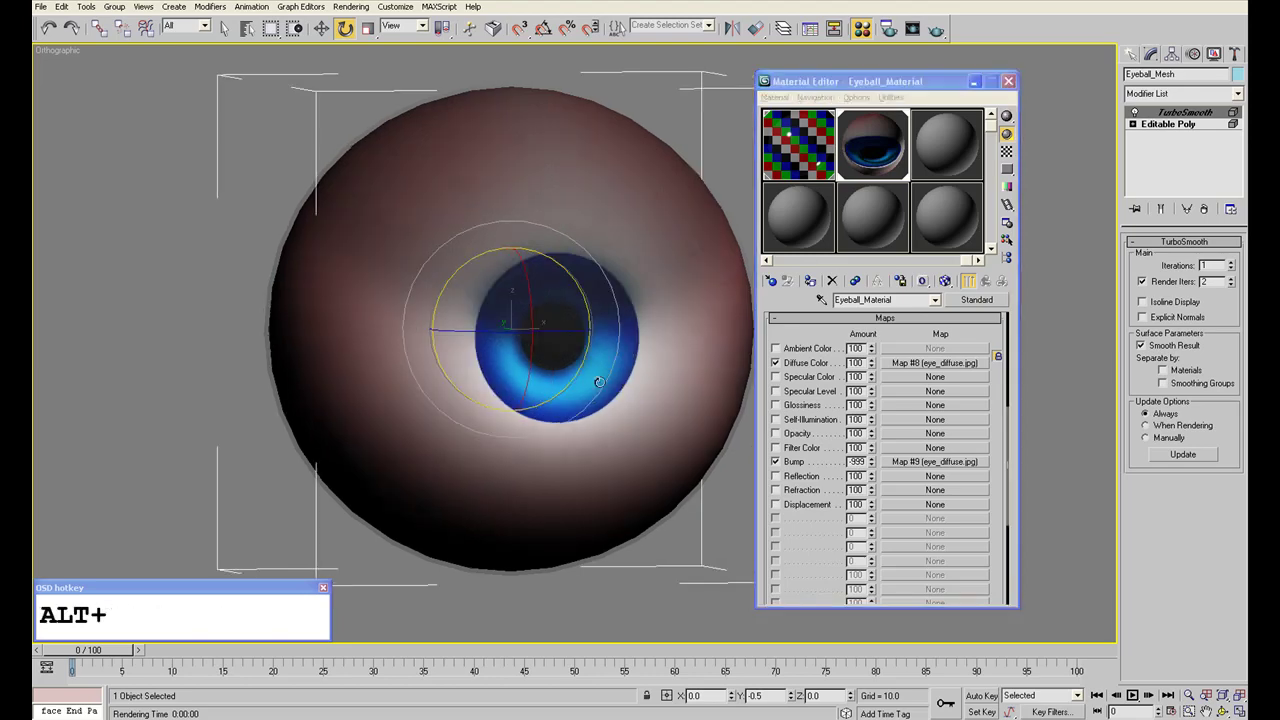
pyautogui.click(945, 30)
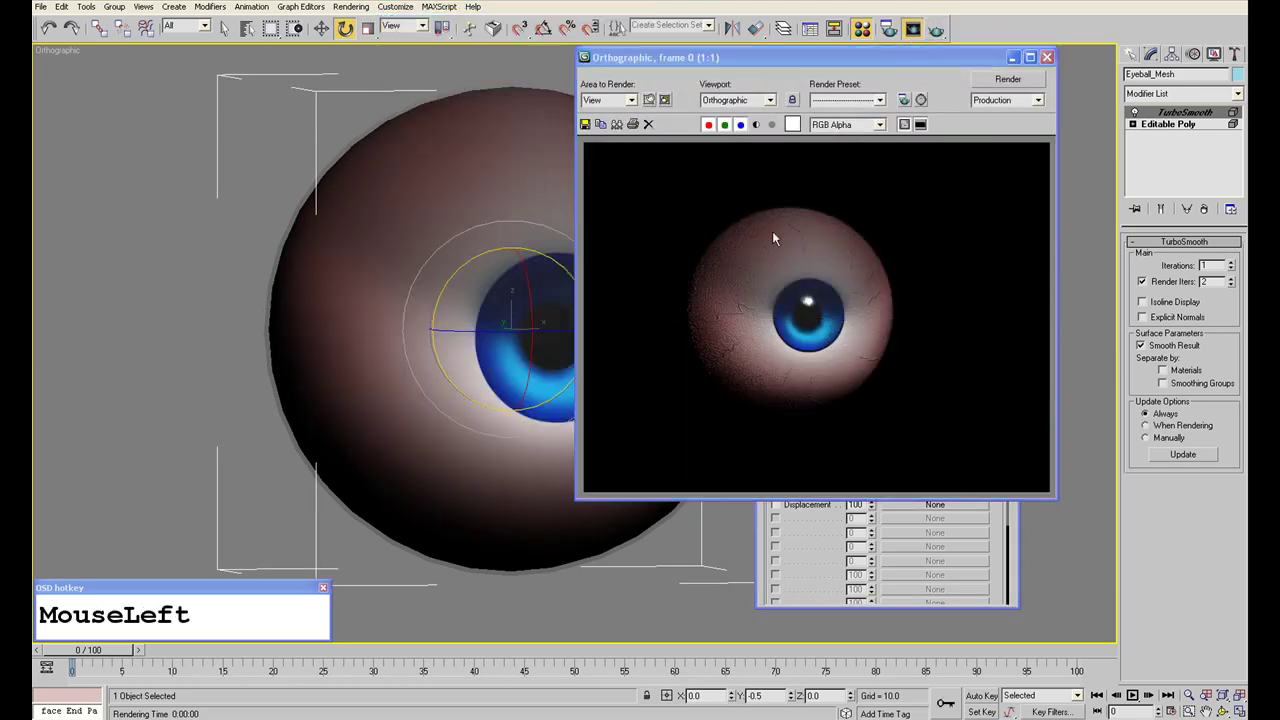
pyautogui.scroll(5, 778, 332)
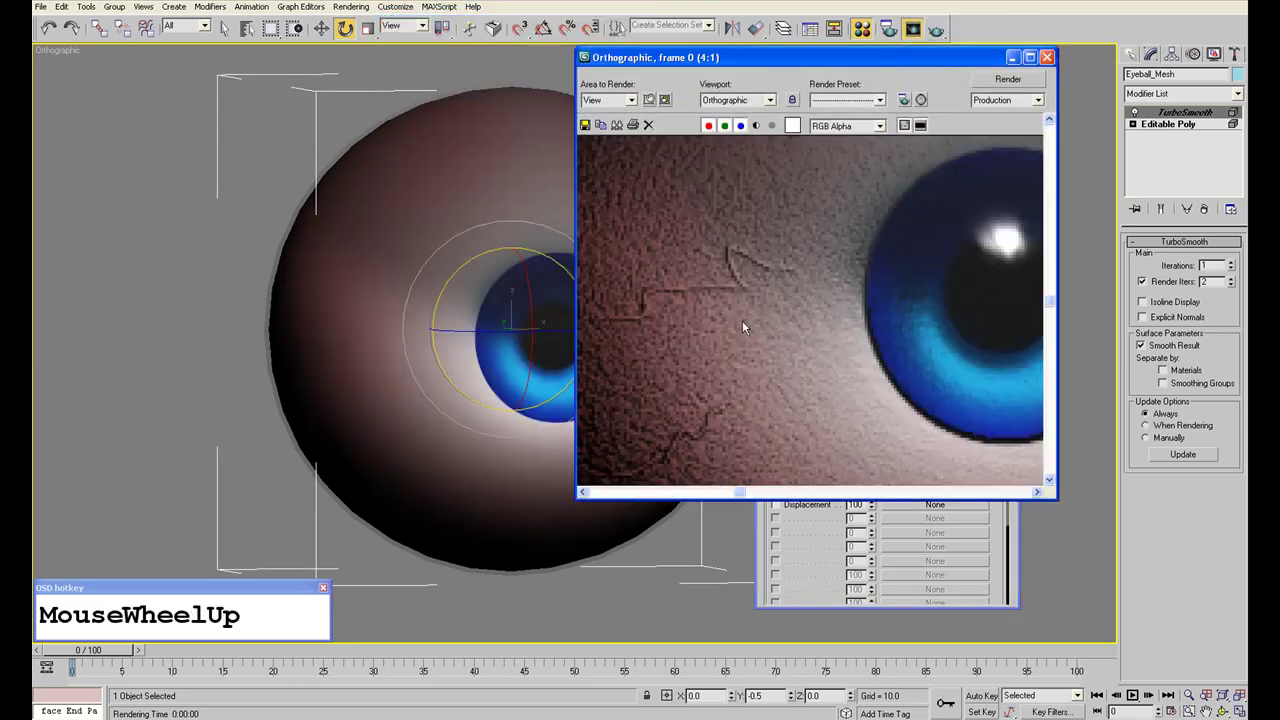
pyautogui.moveTo(742, 320); pyautogui.dragTo(802, 255, button='middle')
pyautogui.scroll(-5, 802, 255)
pyautogui.click(1046, 57)
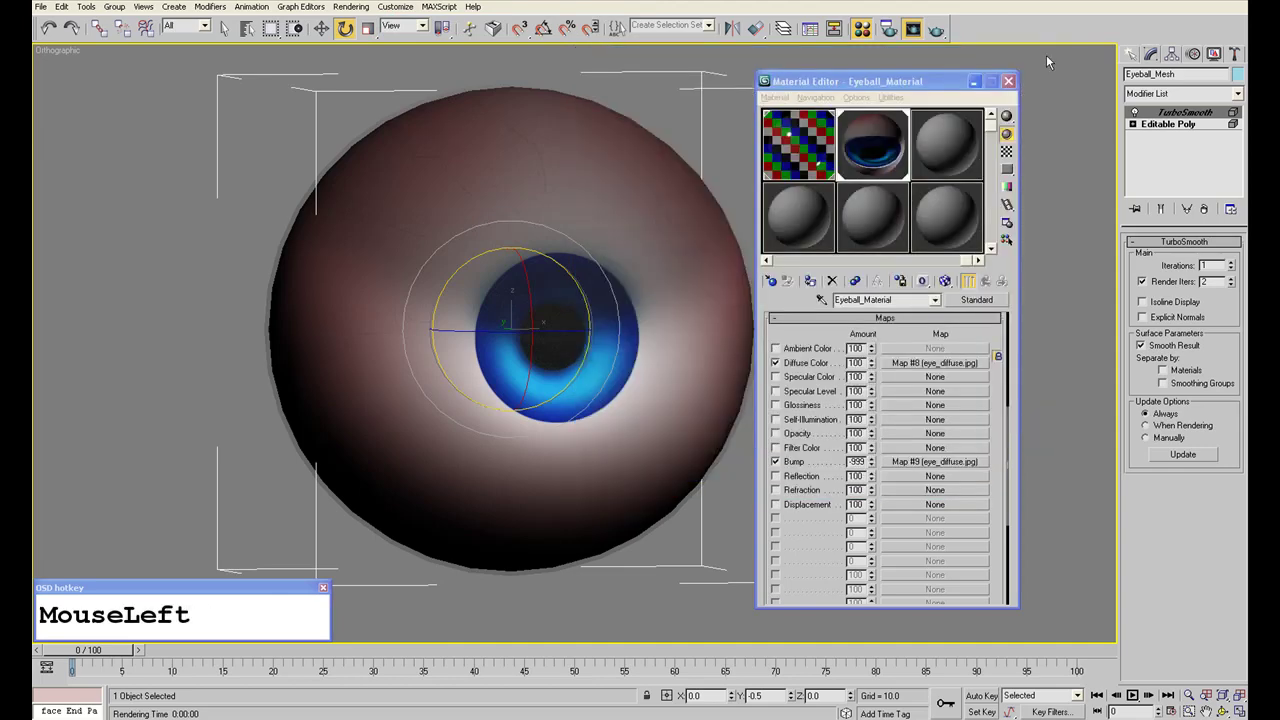
# Review the Coordinates and Bitmap Parameters of the Bump map, and close the material editor.
pyautogui.click(900, 470)
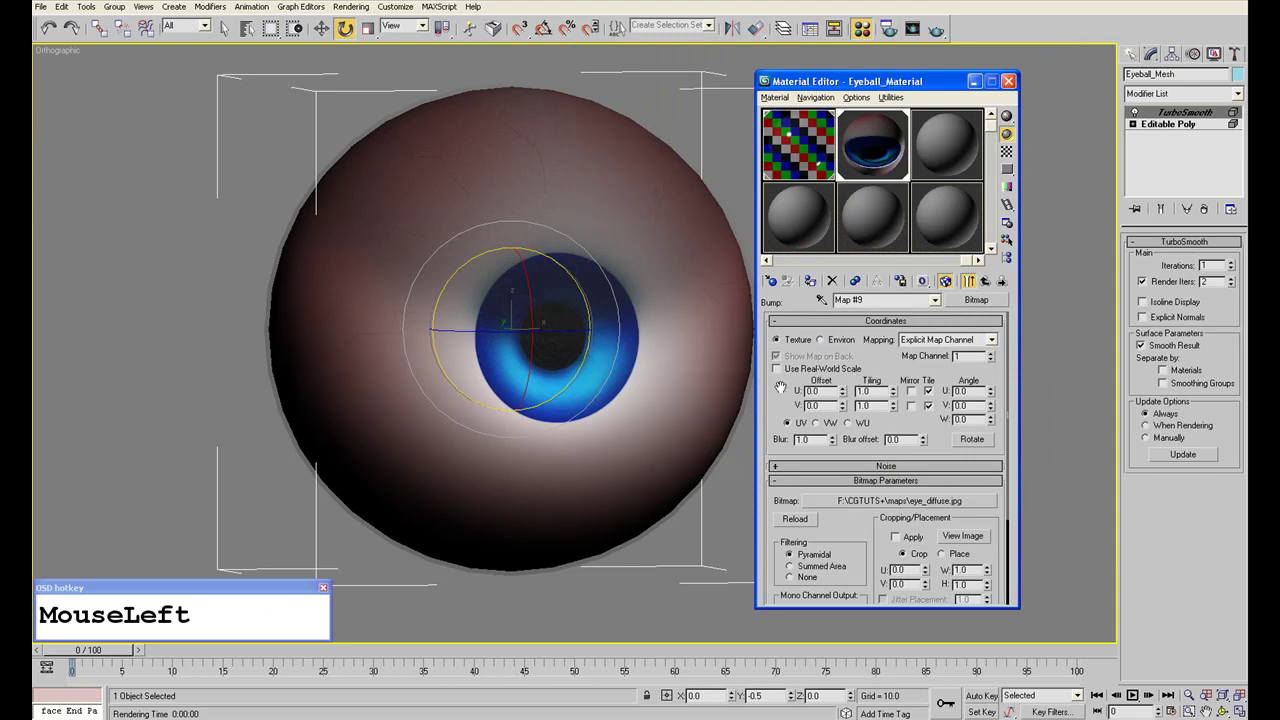
pyautogui.moveTo(780, 388); pyautogui.dragTo(822, 489)
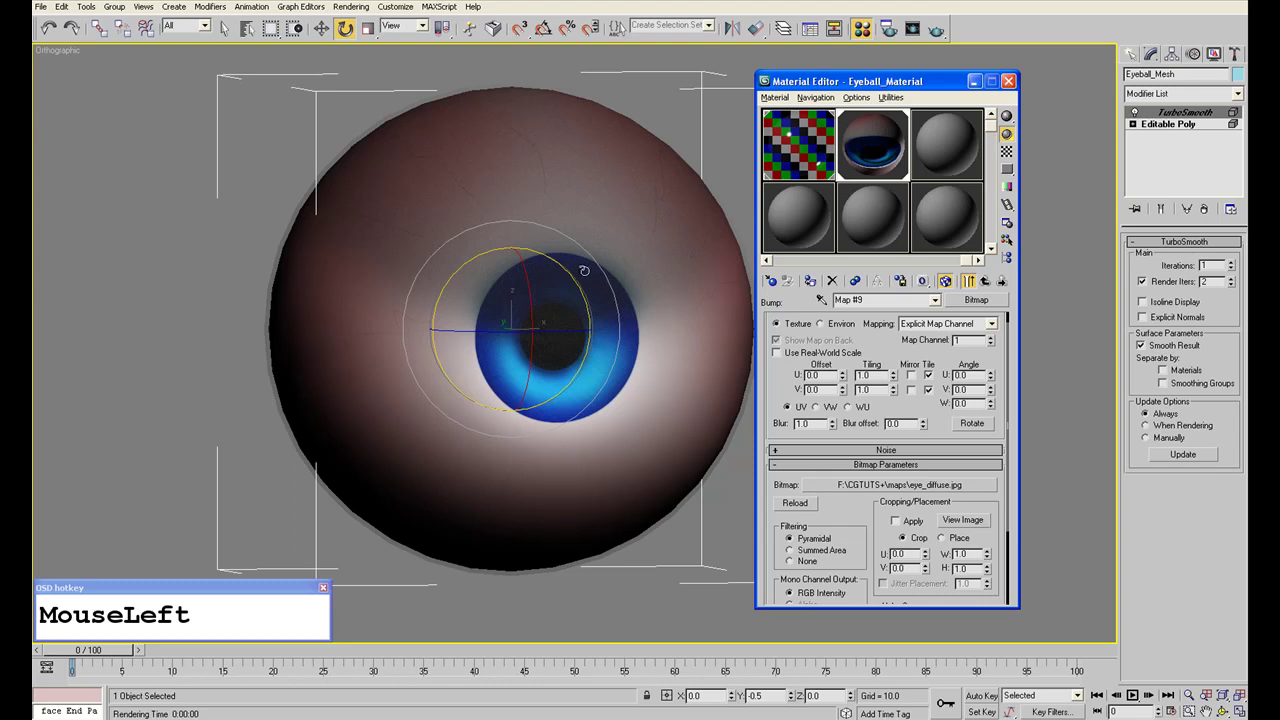
pyautogui.click(1009, 81)
# Create a Target Spot light in the top view, placed in front of the eyeball and aimed at its centre.
pyautogui.keyDown('alt'); pyautogui.moveTo(706, 200); pyautogui.dragTo(811, 280, button='middle'); pyautogui.keyUp('alt')
pyautogui.scroll(-5, 811, 280)
pyautogui.click(1128, 56)
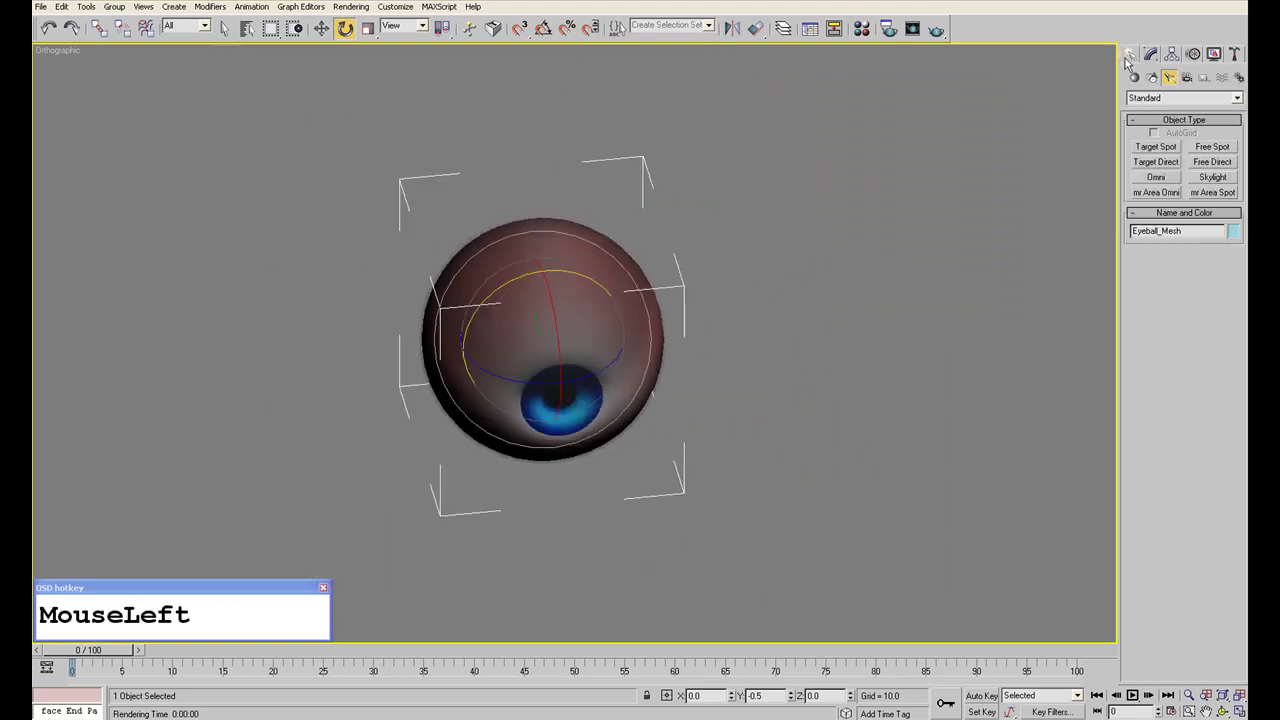
pyautogui.click(1156, 147)
pyautogui.scroll(-3, 637, 305)
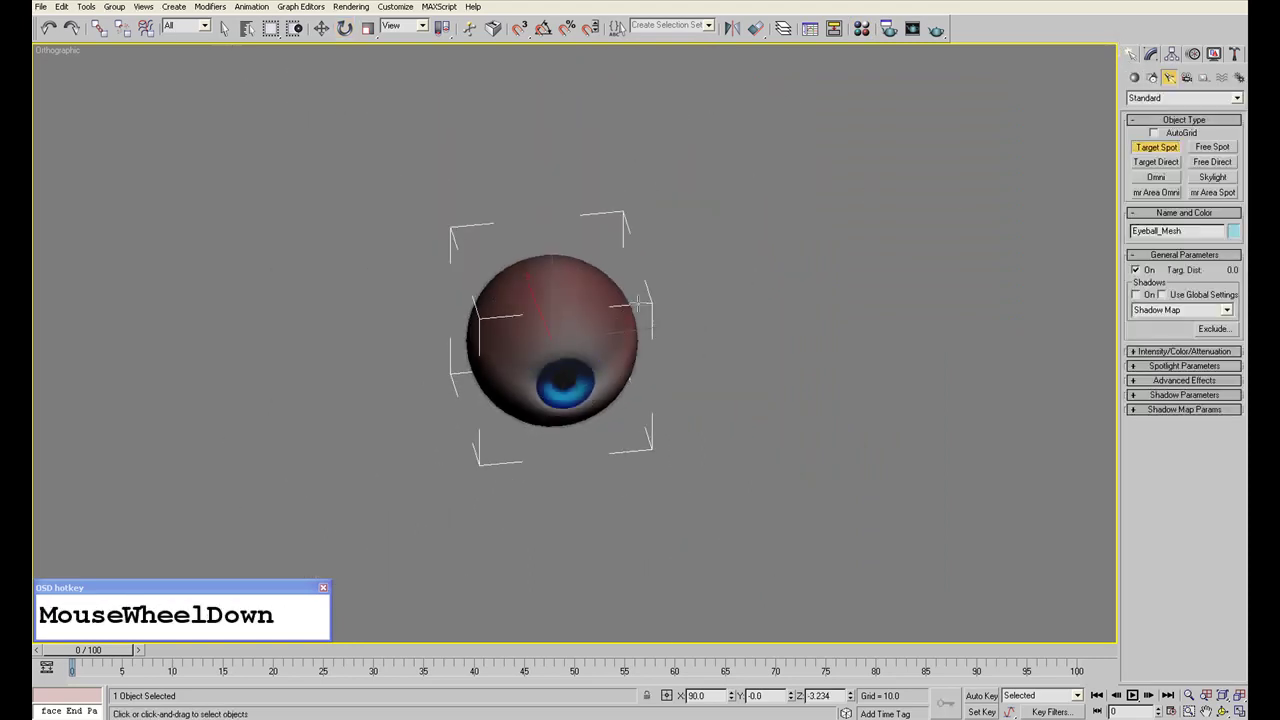
pyautogui.press('t')
pyautogui.moveTo(163, 555); pyautogui.dragTo(541, 456, button='middle')
pyautogui.moveTo(591, 573); pyautogui.dragTo(510, 325)
# Move the spotlight up, sideways and farther in front of the eyeball, to about X -63.7, Y -231.1, Z 71.1.
pyautogui.click(322, 29)
pyautogui.press('f')
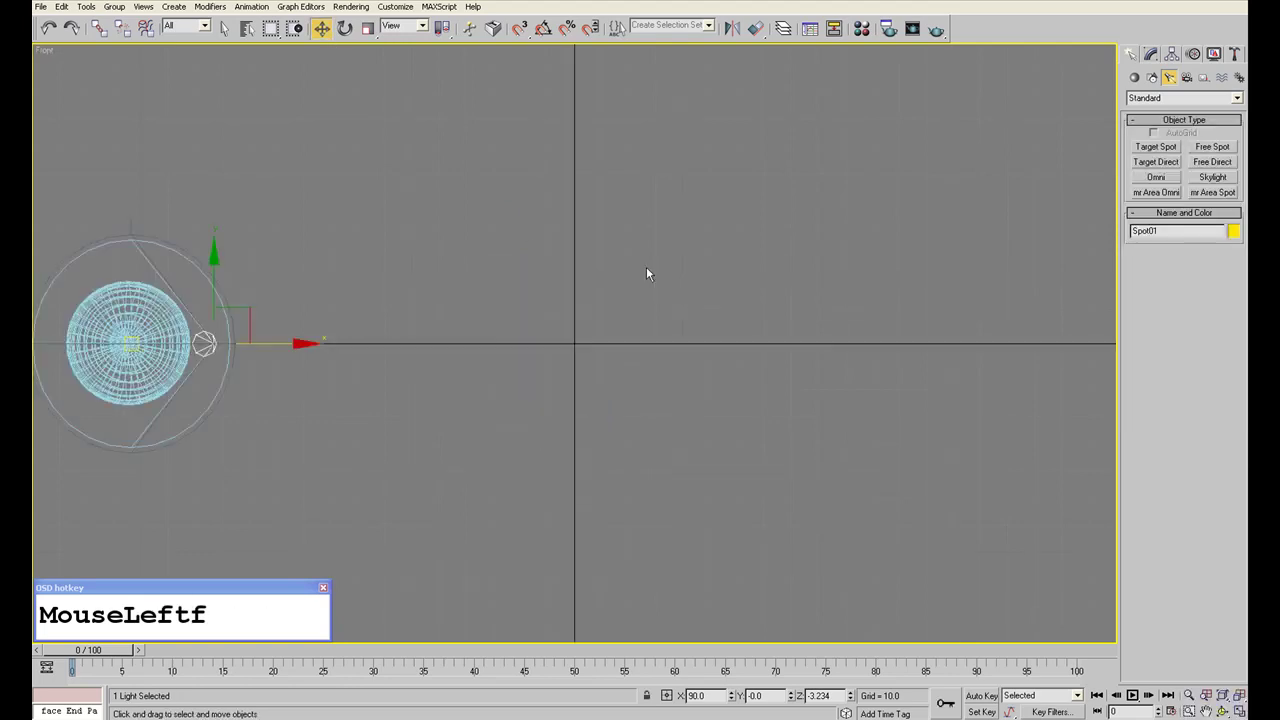
pyautogui.moveTo(646, 271); pyautogui.dragTo(946, 271, button='middle')
pyautogui.moveTo(534, 306); pyautogui.dragTo(634, 166)
pyautogui.press('F3')
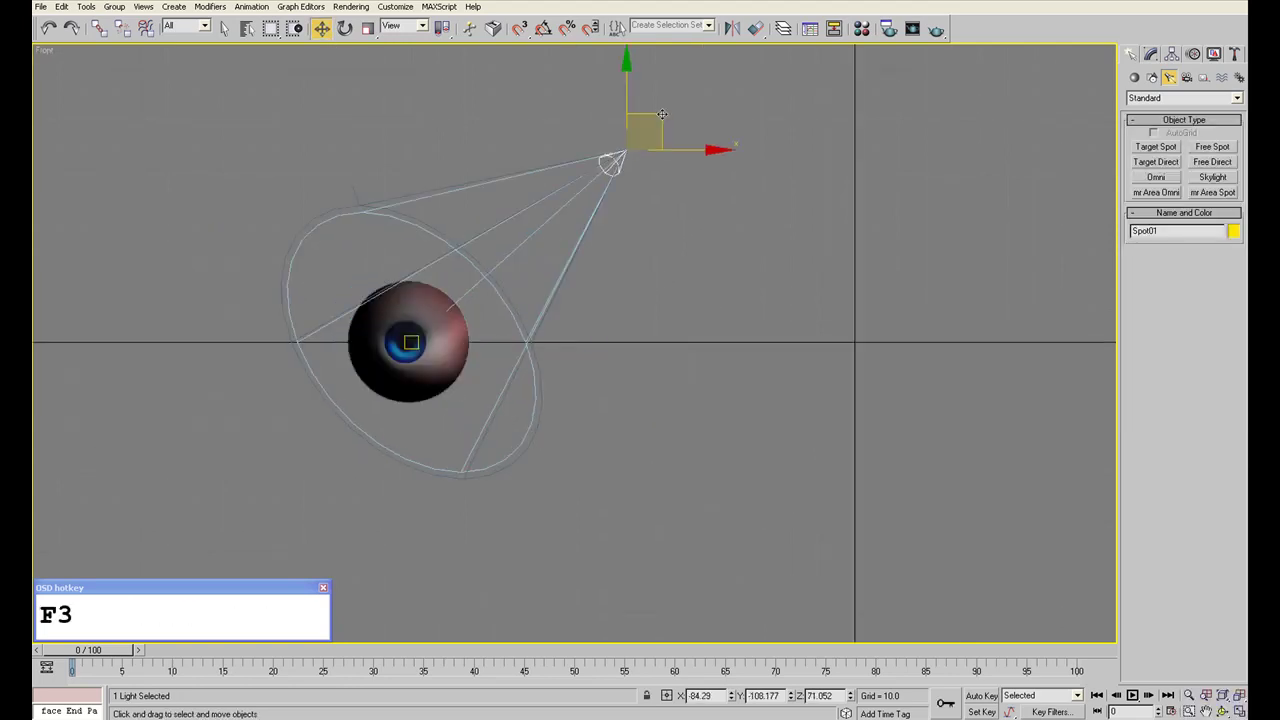
pyautogui.moveTo(634, 166)
pyautogui.mouseDown(button='middle')
pyautogui.moveTo(648, 166)
pyautogui.moveTo(490, 346)
pyautogui.mouseUp(button='middle')
pyautogui.scroll(-3, 490, 346)
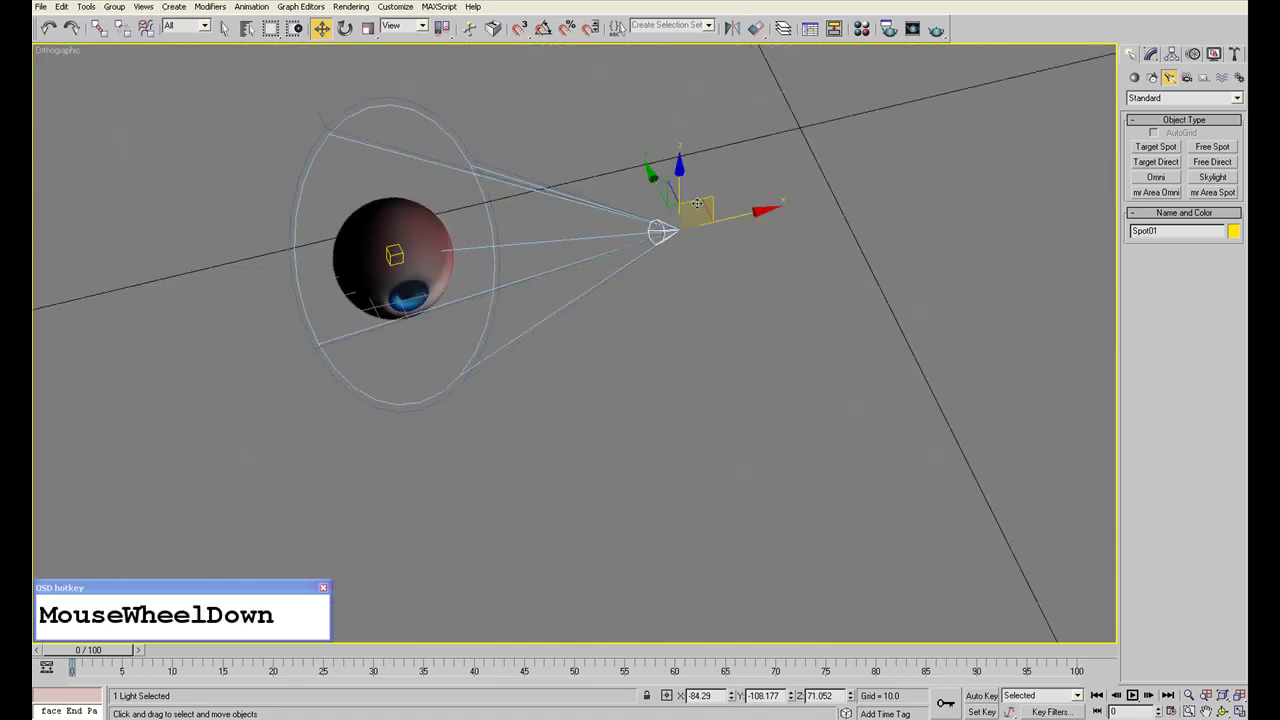
pyautogui.moveTo(694, 210); pyautogui.dragTo(856, 405)
# Turn on Shadow Map shadows for the spotlight and render the eye from the front to inspect the lighting up close.
pyautogui.click(1150, 56)
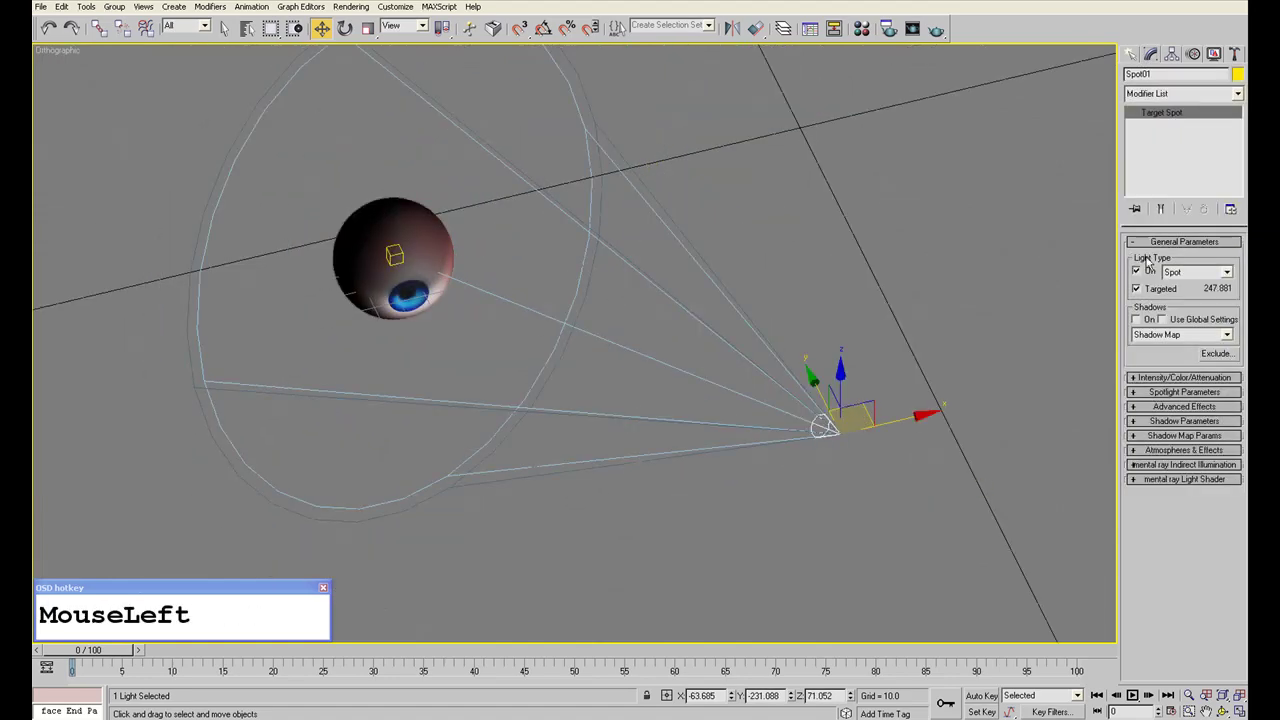
pyautogui.keyDown('alt'); pyautogui.moveTo(585, 380); pyautogui.dragTo(632, 333, button='middle'); pyautogui.keyUp('alt')
pyautogui.scroll(5, 514, 371)
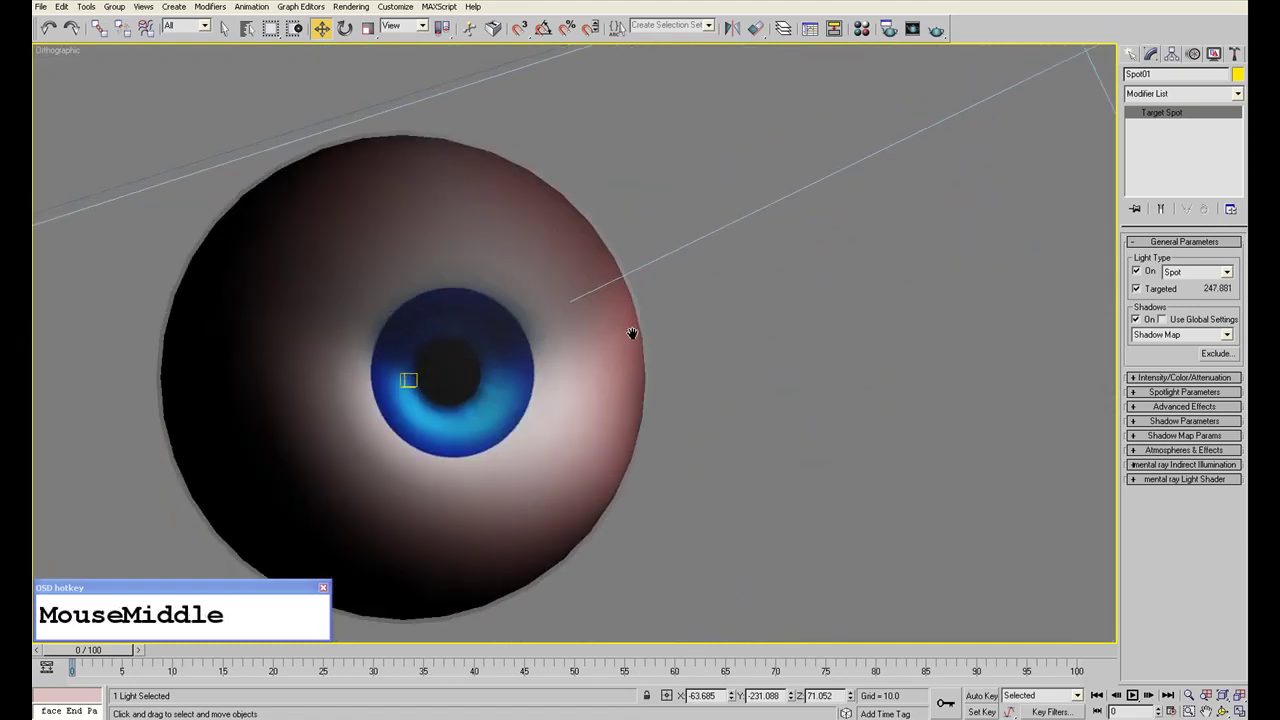
pyautogui.click(939, 34)
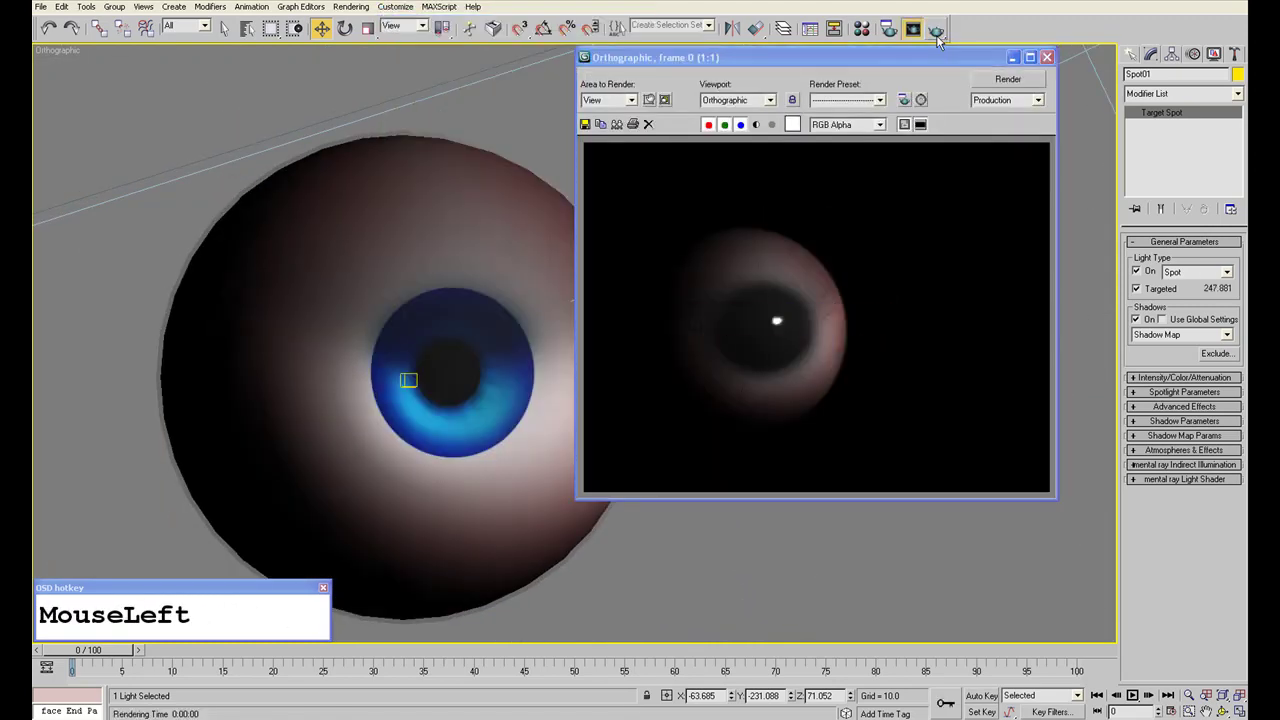
pyautogui.scroll(2, 820, 310)
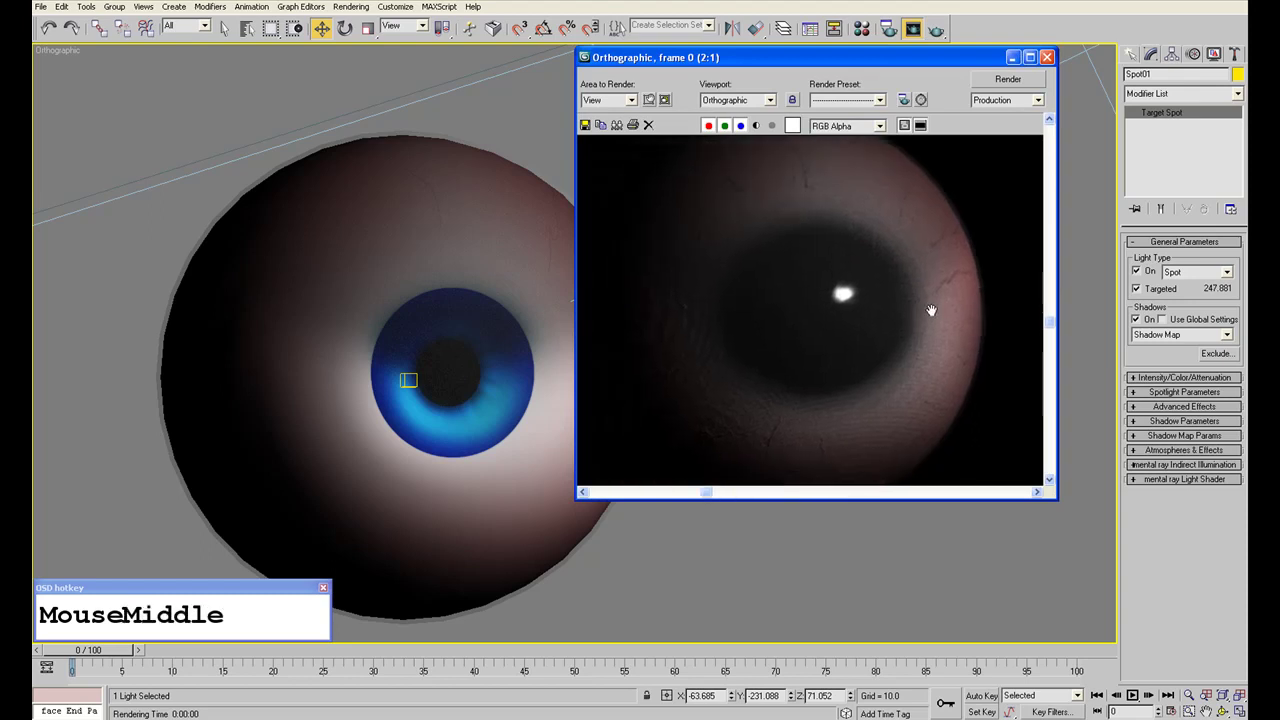
pyautogui.moveTo(931, 309); pyautogui.dragTo(923, 366, button='middle')
pyautogui.scroll(-1, 886, 337)
pyautogui.scroll(1, 771, 366)
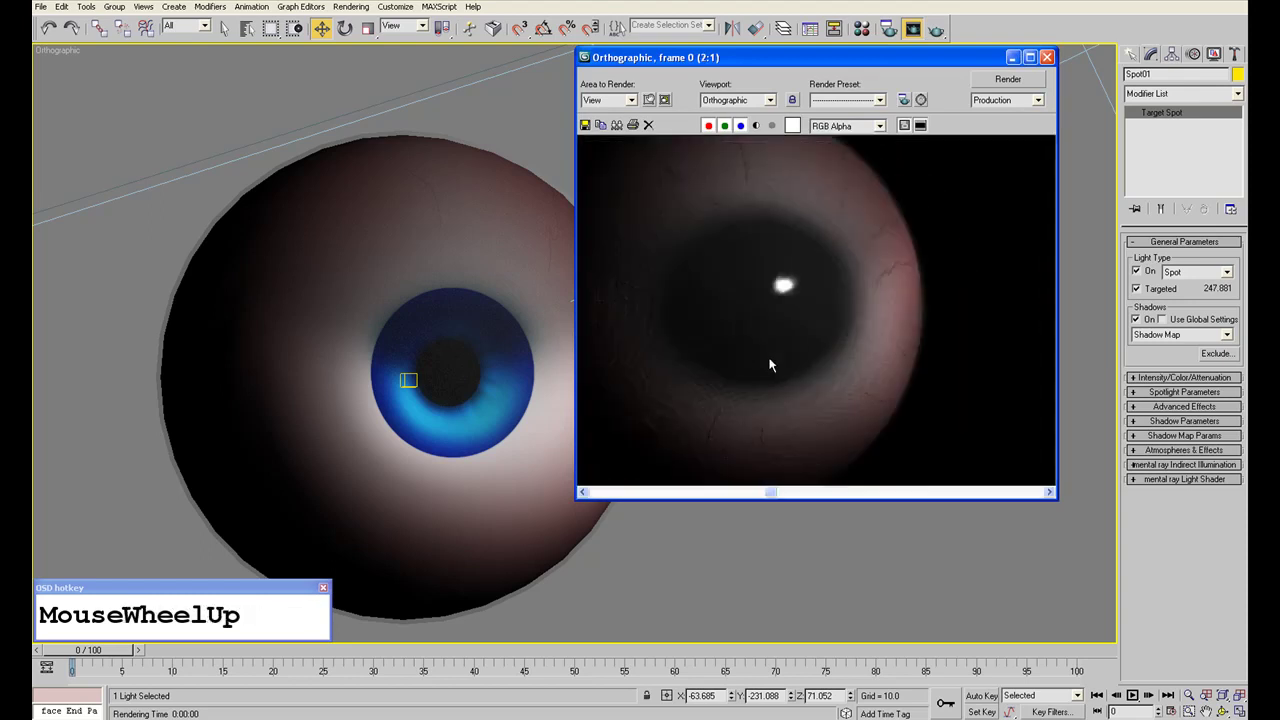
pyautogui.moveTo(771, 366); pyautogui.dragTo(849, 320, button='middle')
pyautogui.scroll(-2, 849, 320)
pyautogui.click(1046, 57)
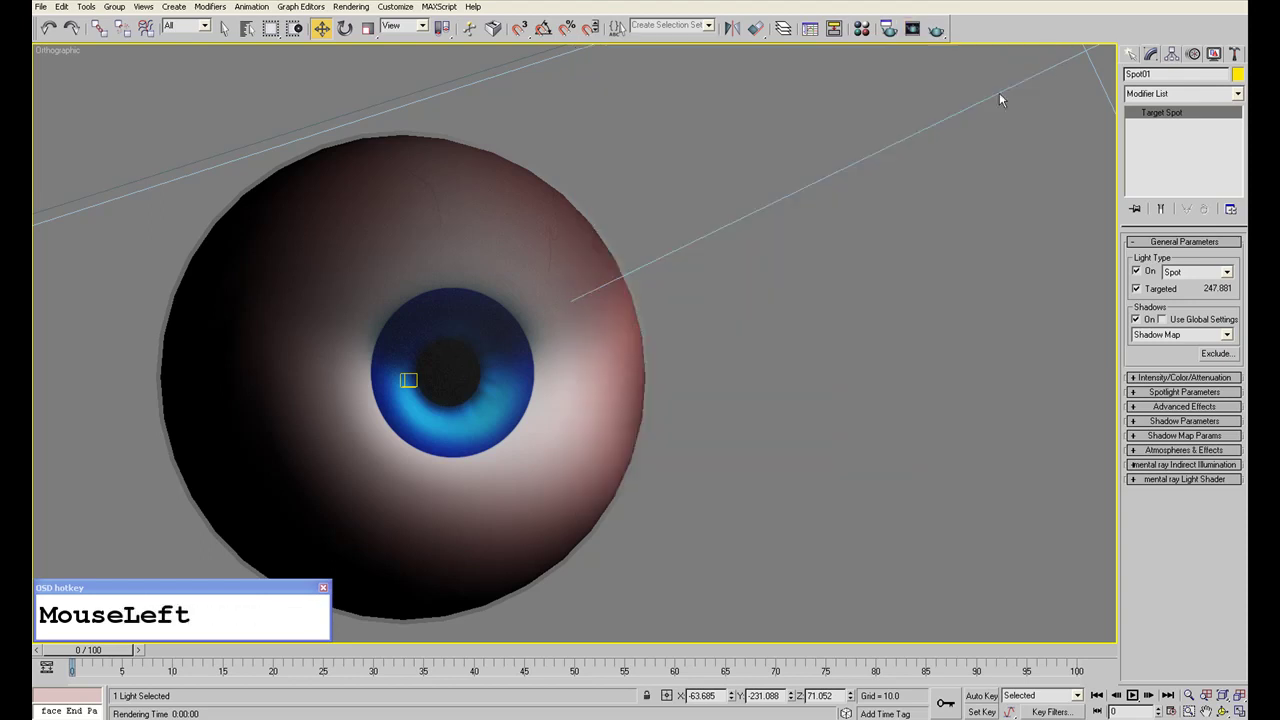
# Move the spotlight to the other side and much farther in front of the eyeball, to about X -419.5, Y -768.3.
pyautogui.keyDown('alt'); pyautogui.moveTo(997, 90); pyautogui.dragTo(677, 297, button='middle'); pyautogui.keyUp('alt')
pyautogui.scroll(-5, 674, 300)
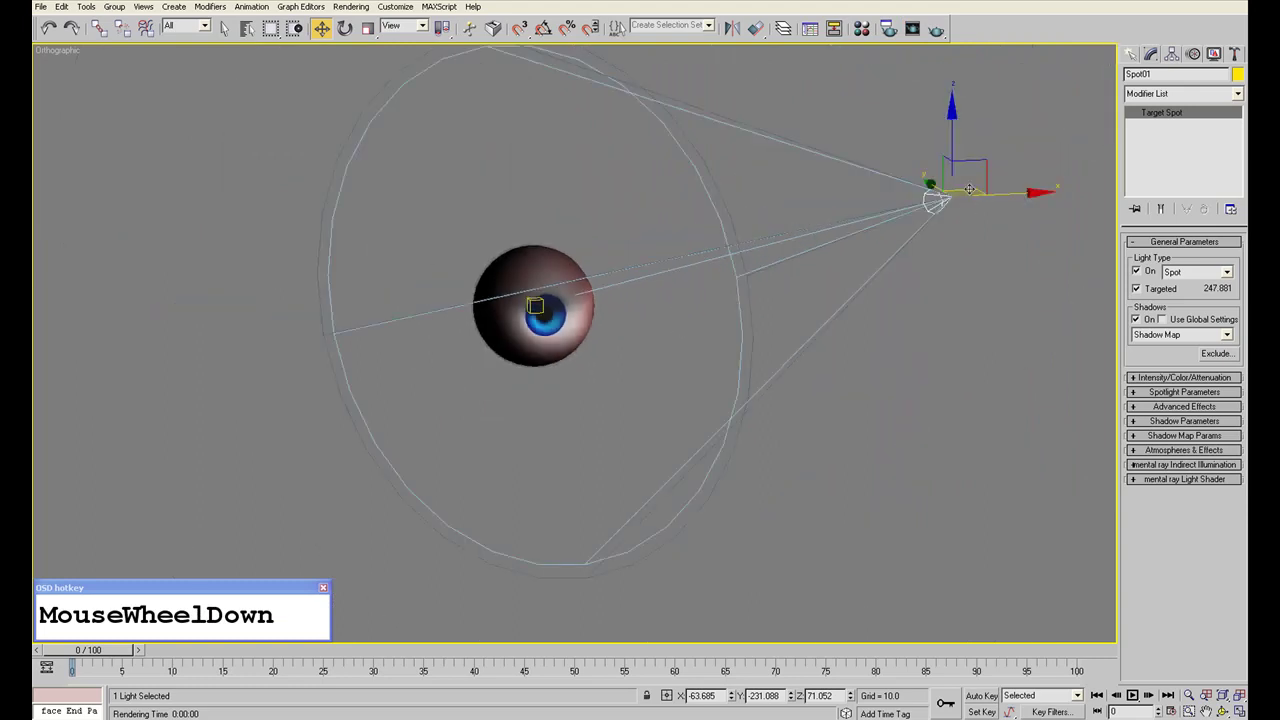
pyautogui.moveTo(969, 189); pyautogui.dragTo(446, 455)
# Render the eye from a distance and from a close front view to check the new spotlight position.
pyautogui.click(936, 28)
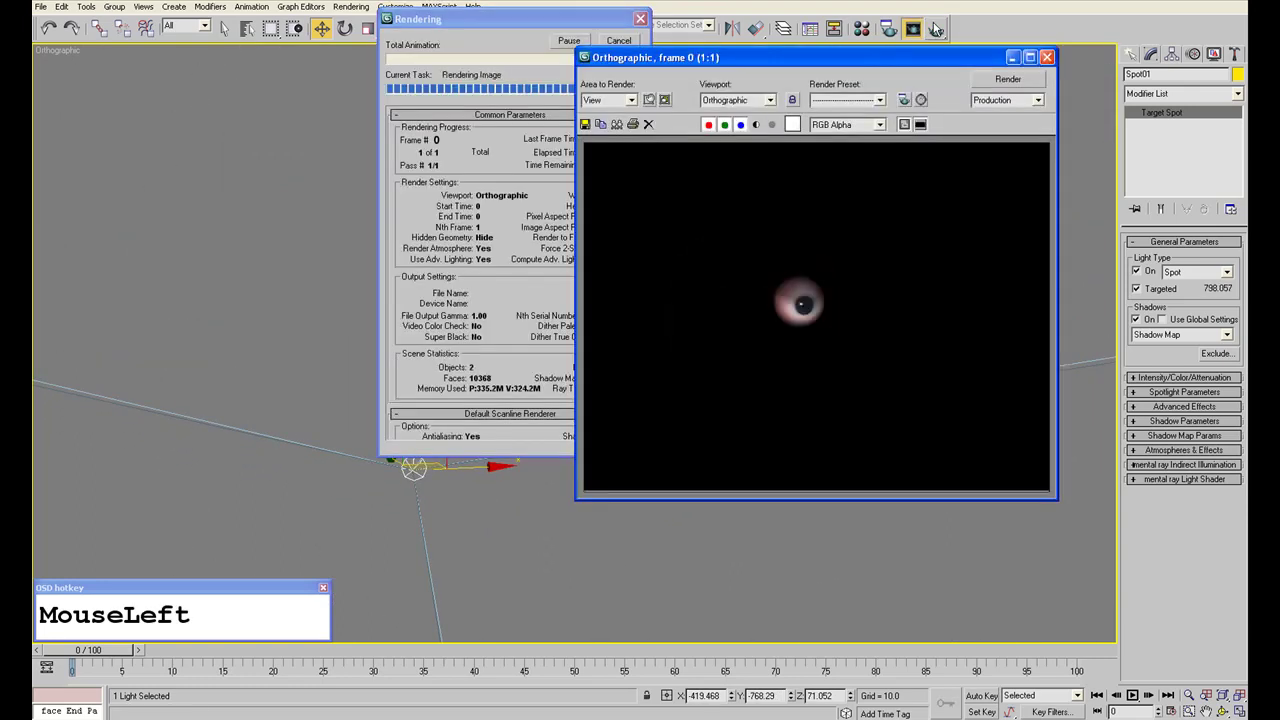
pyautogui.click(1046, 57)
pyautogui.keyDown('alt'); pyautogui.moveTo(1017, 83); pyautogui.dragTo(644, 380, button='middle'); pyautogui.keyUp('alt')
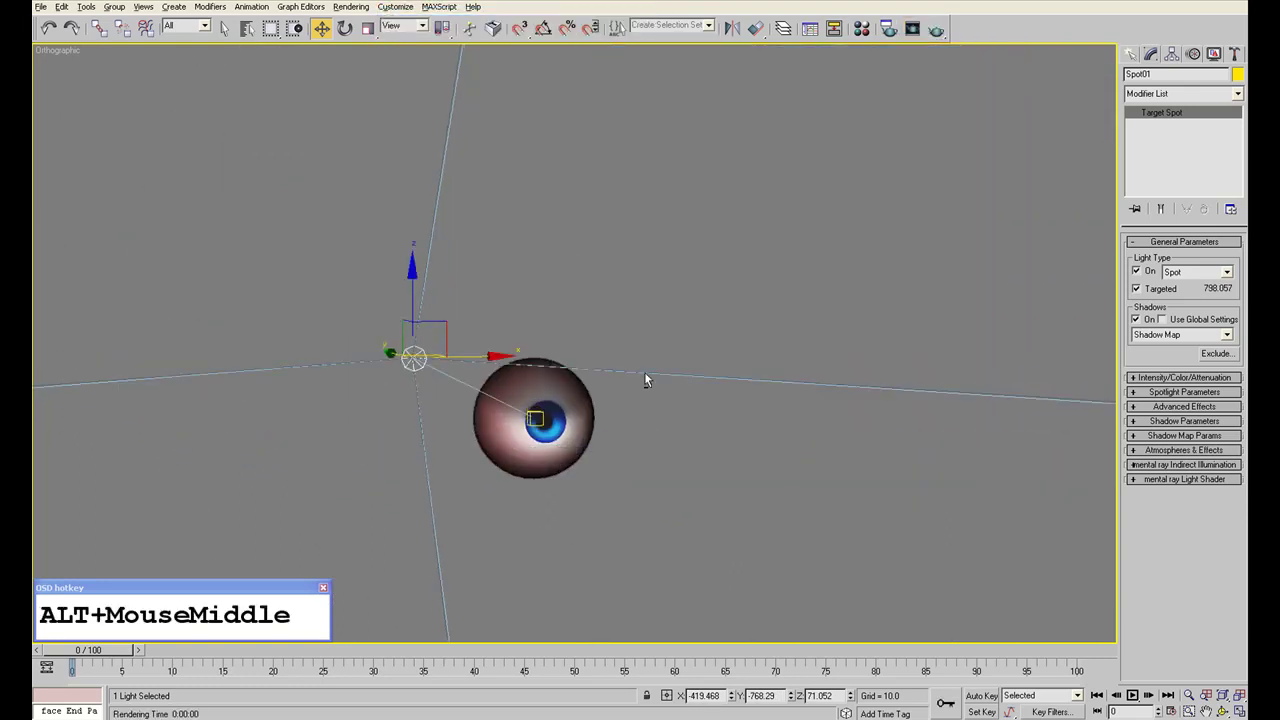
pyautogui.scroll(6, 644, 372)
pyautogui.moveTo(654, 314); pyautogui.dragTo(606, 428, button='middle')
pyautogui.scroll(5, 606, 428)
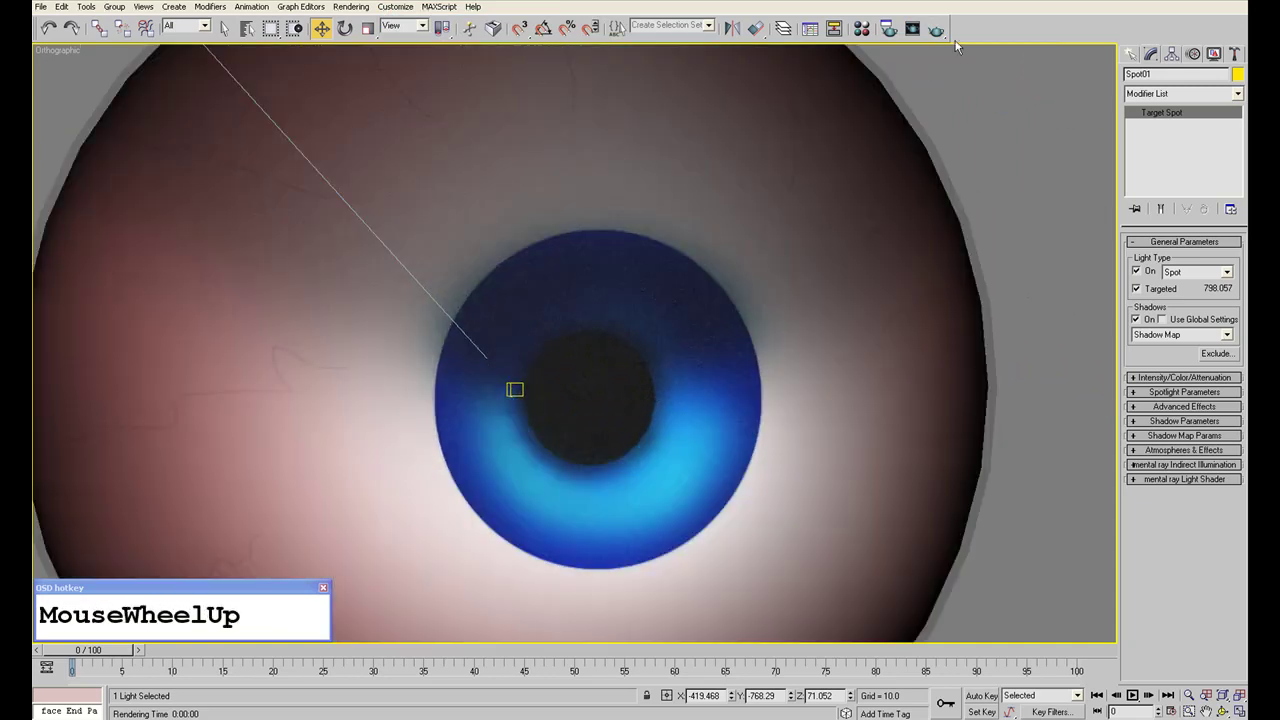
pyautogui.click(936, 28)
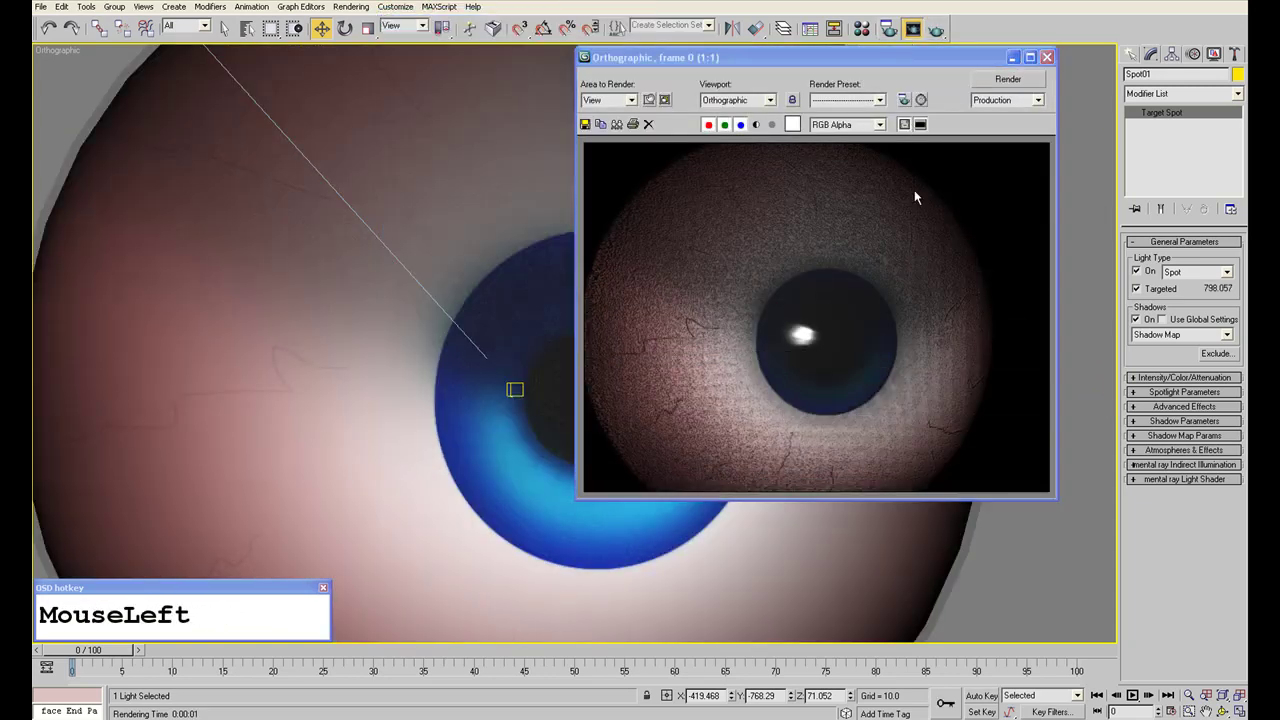
pyautogui.click(1046, 57)
# Set the Bump amount of Eyeball_Material to 999 and render the close-up of the eye to compare.
pyautogui.click(1010, 129)
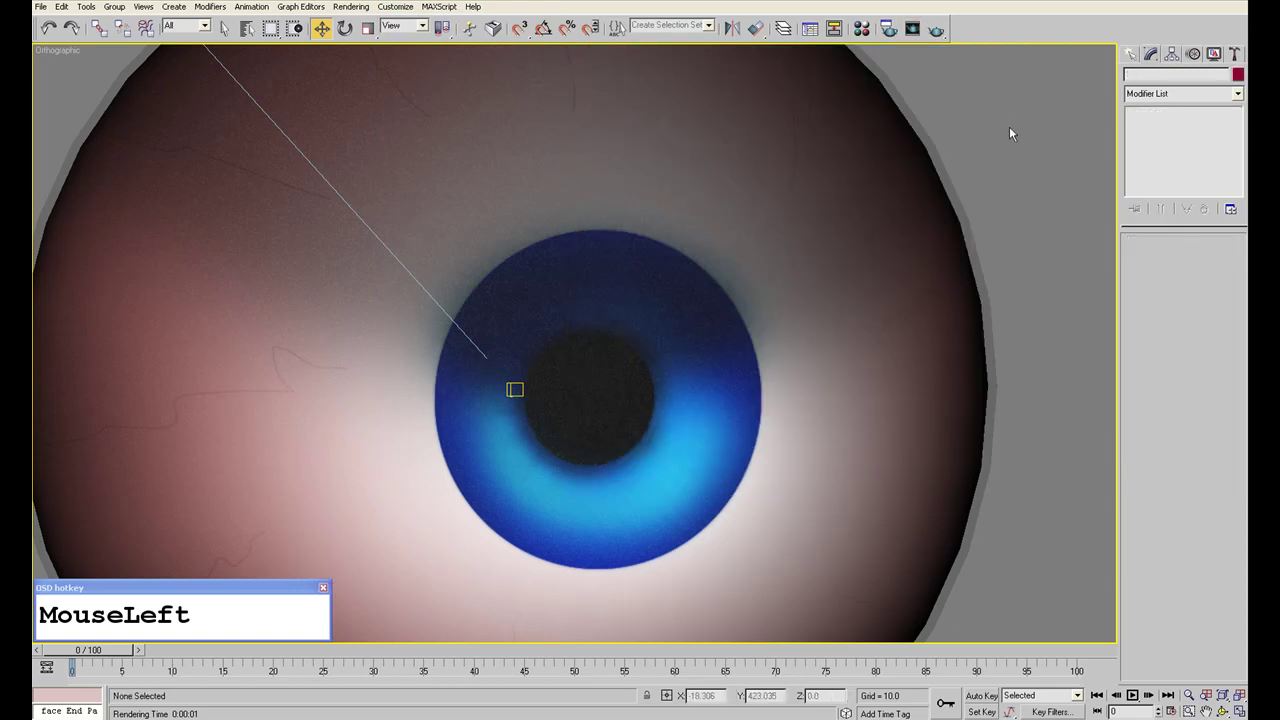
pyautogui.press('m')
pyautogui.click(985, 281)
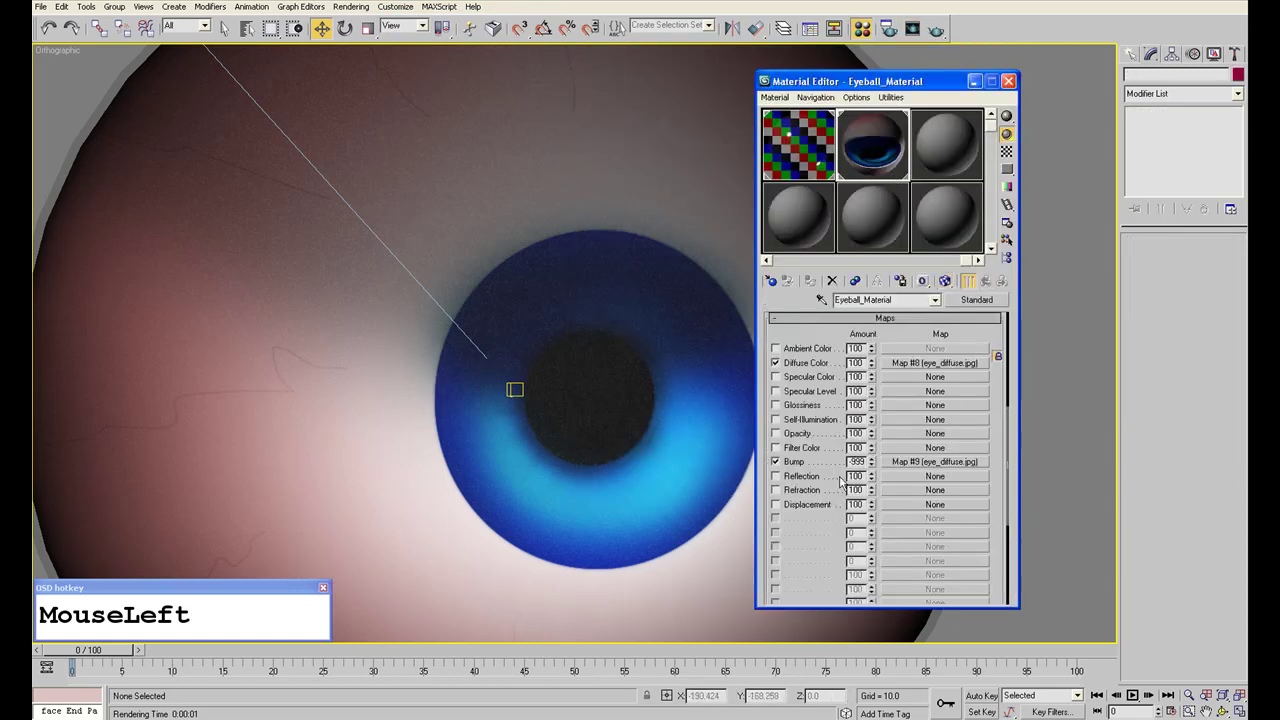
pyautogui.moveTo(872, 460); pyautogui.dragTo(878, 34)
pyautogui.click(936, 29)
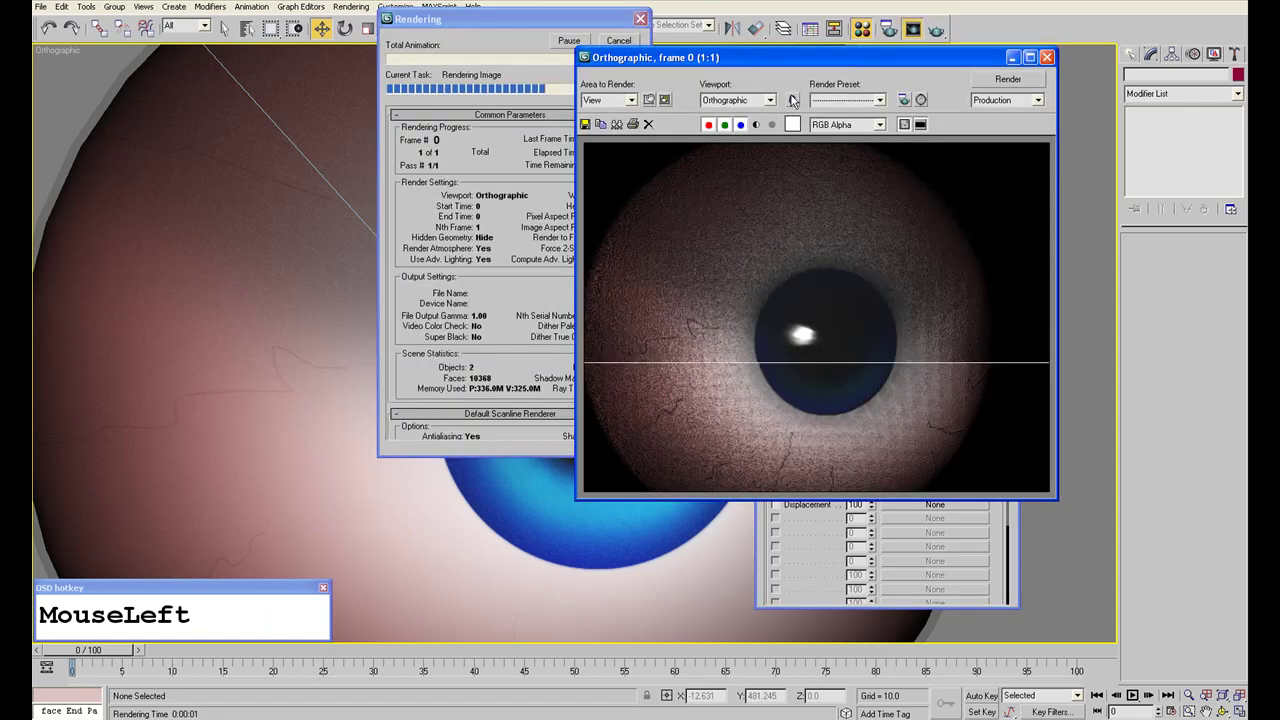
pyautogui.click(1047, 57)
# Move Eyeball_Mesh sideways out of the cornea to about X -208.8, leaving Cornea_Mesh in place.
pyautogui.scroll(-5, 368, 340)
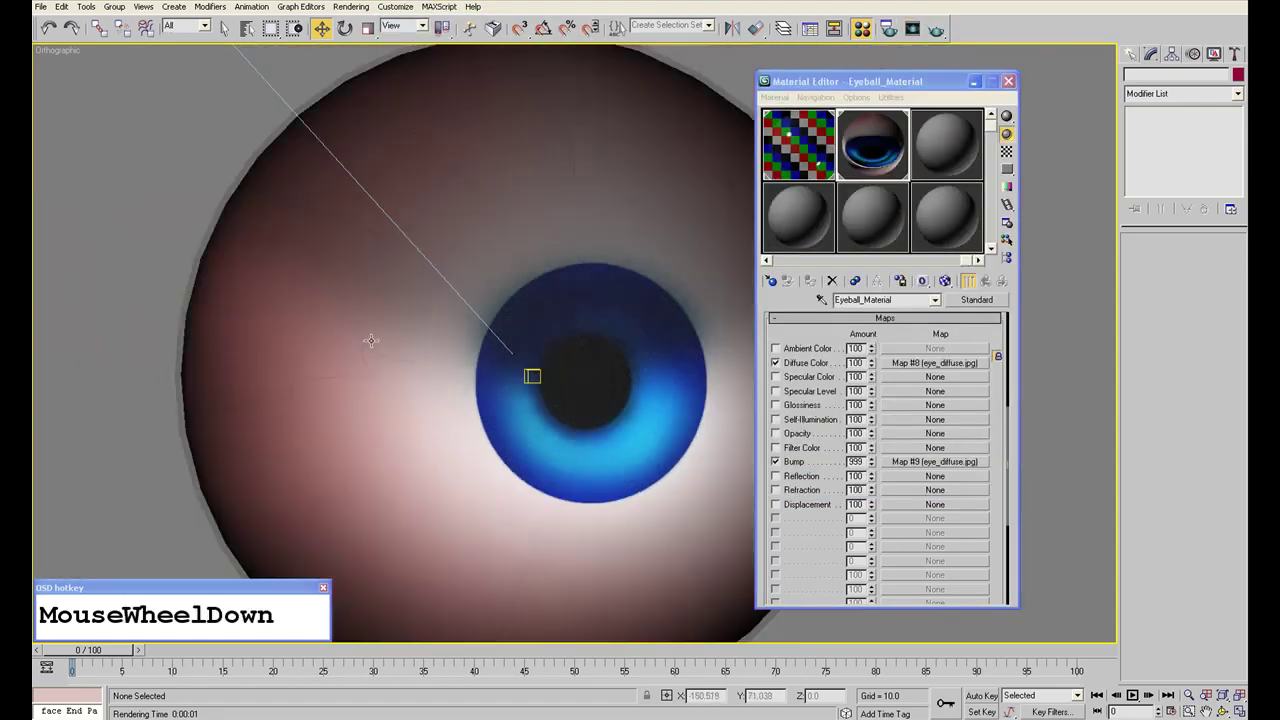
pyautogui.moveTo(451, 340); pyautogui.dragTo(300, 378)
pyautogui.rightClick(300, 378)
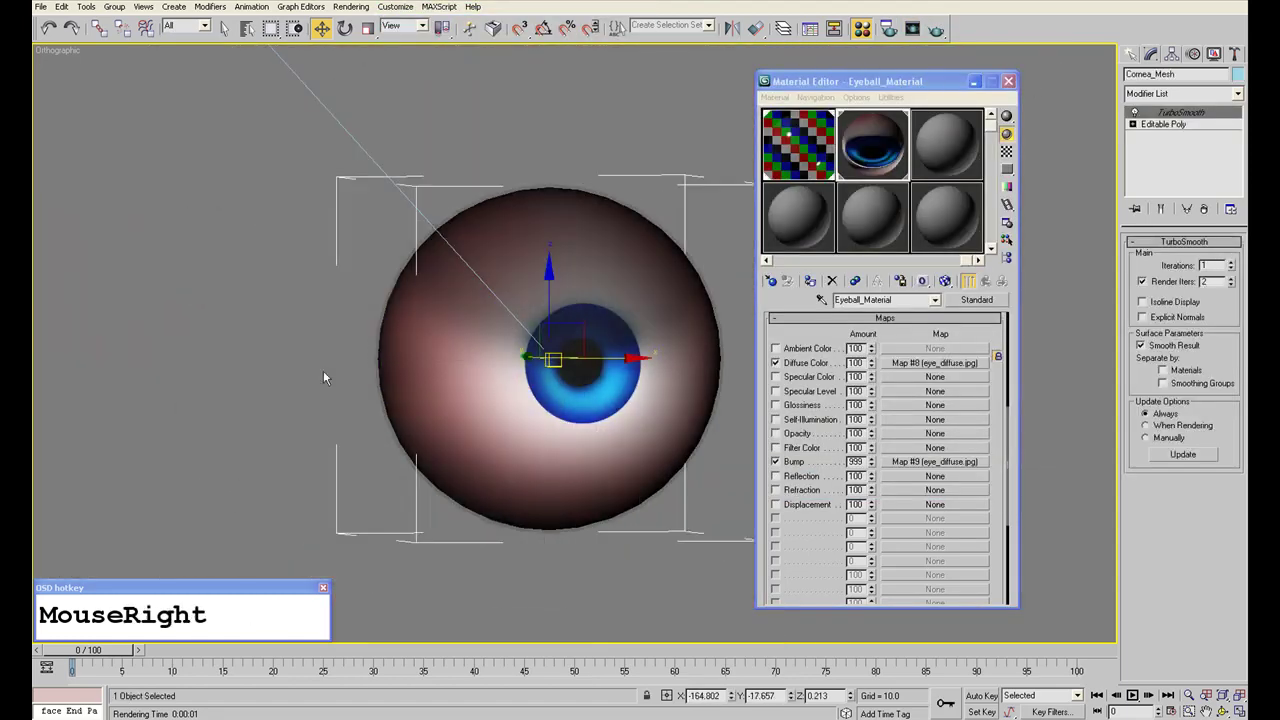
pyautogui.click(438, 373)
pyautogui.moveTo(438, 373); pyautogui.dragTo(113, 374)
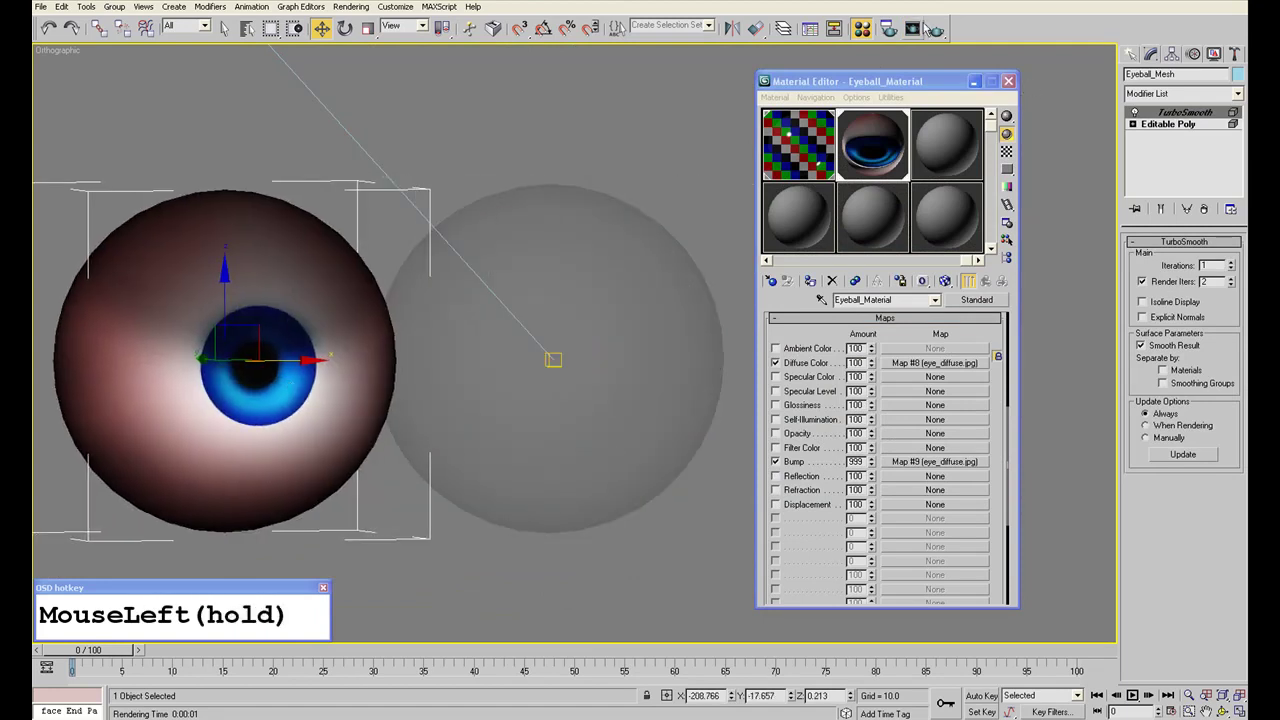
# Render Eyeball_Mesh beside the separated cornea, and undo the eyeball's sideways move.
pyautogui.click(936, 29)
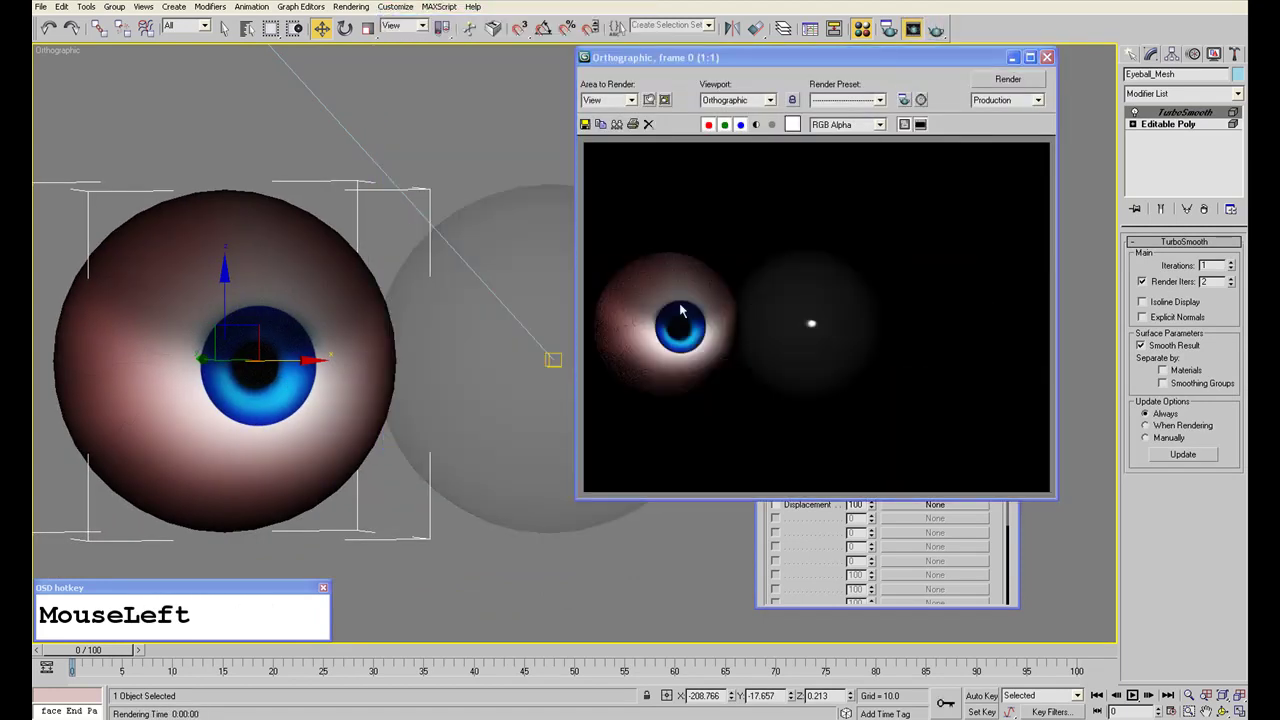
pyautogui.click(1047, 57)
pyautogui.click(48, 28)
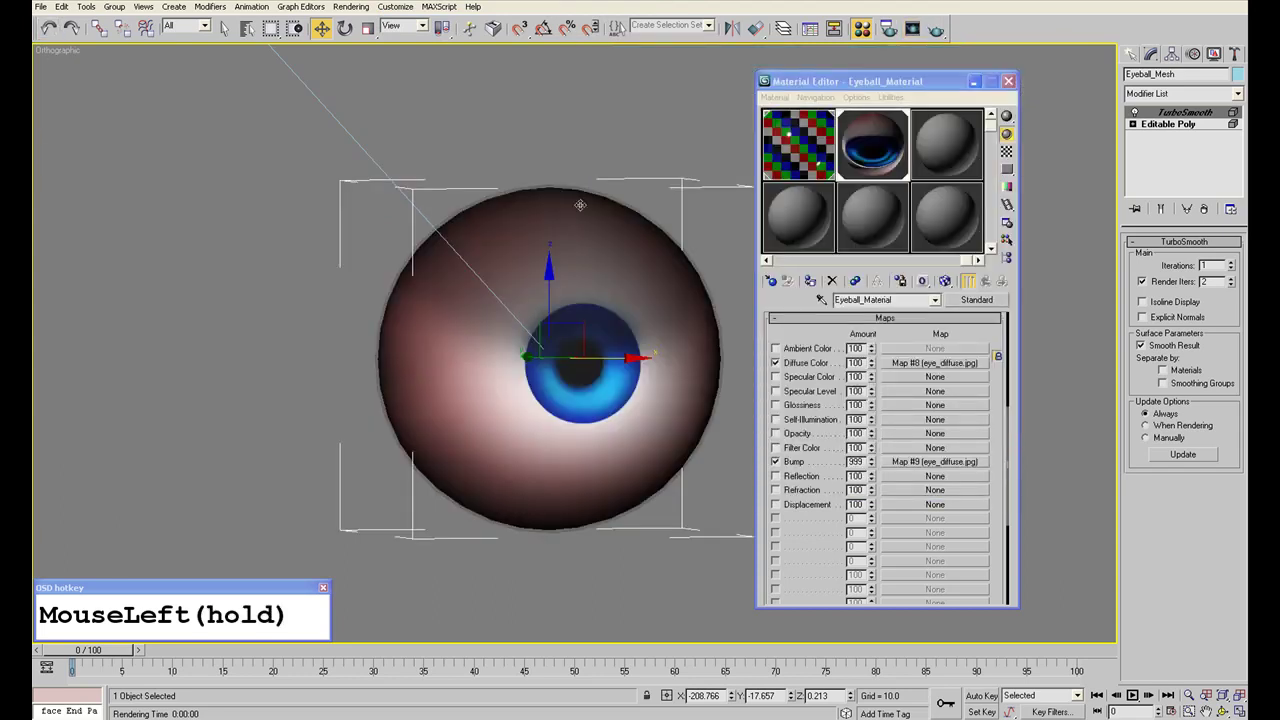
# Turn off Receive Shadows and Cast Shadows in the object properties of Cornea_Mesh.
pyautogui.click(676, 135)
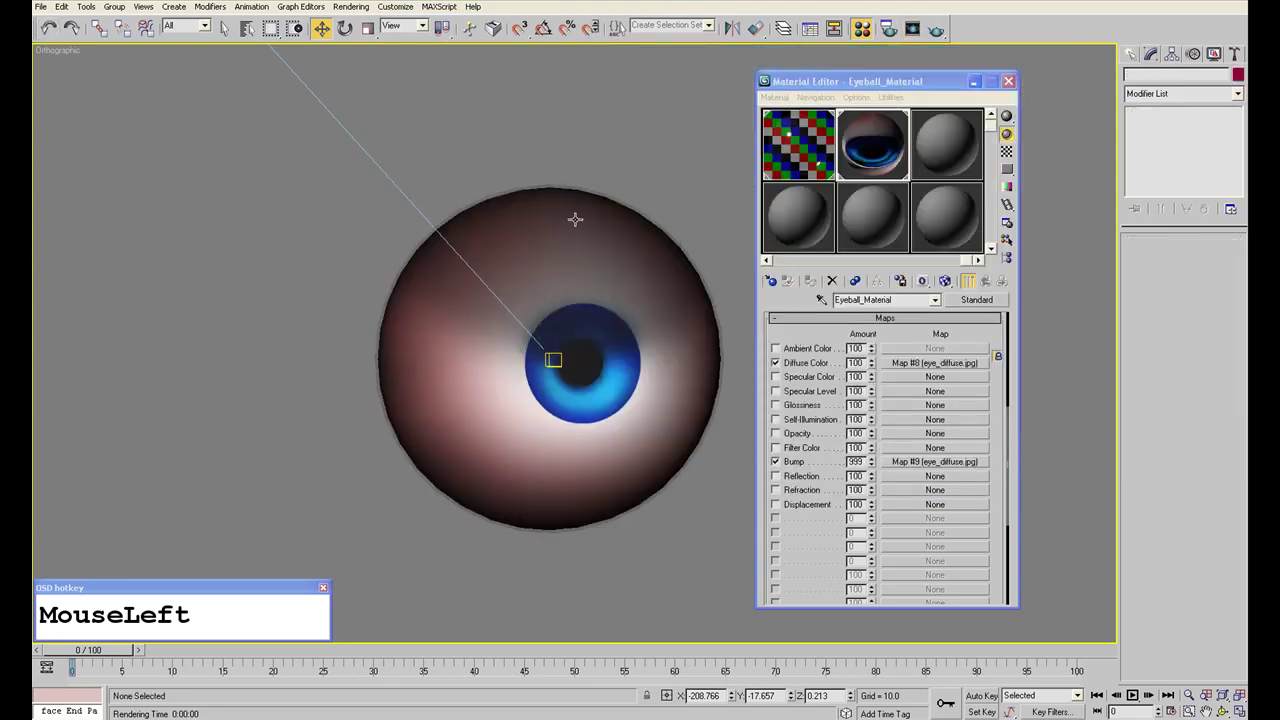
pyautogui.click(580, 206)
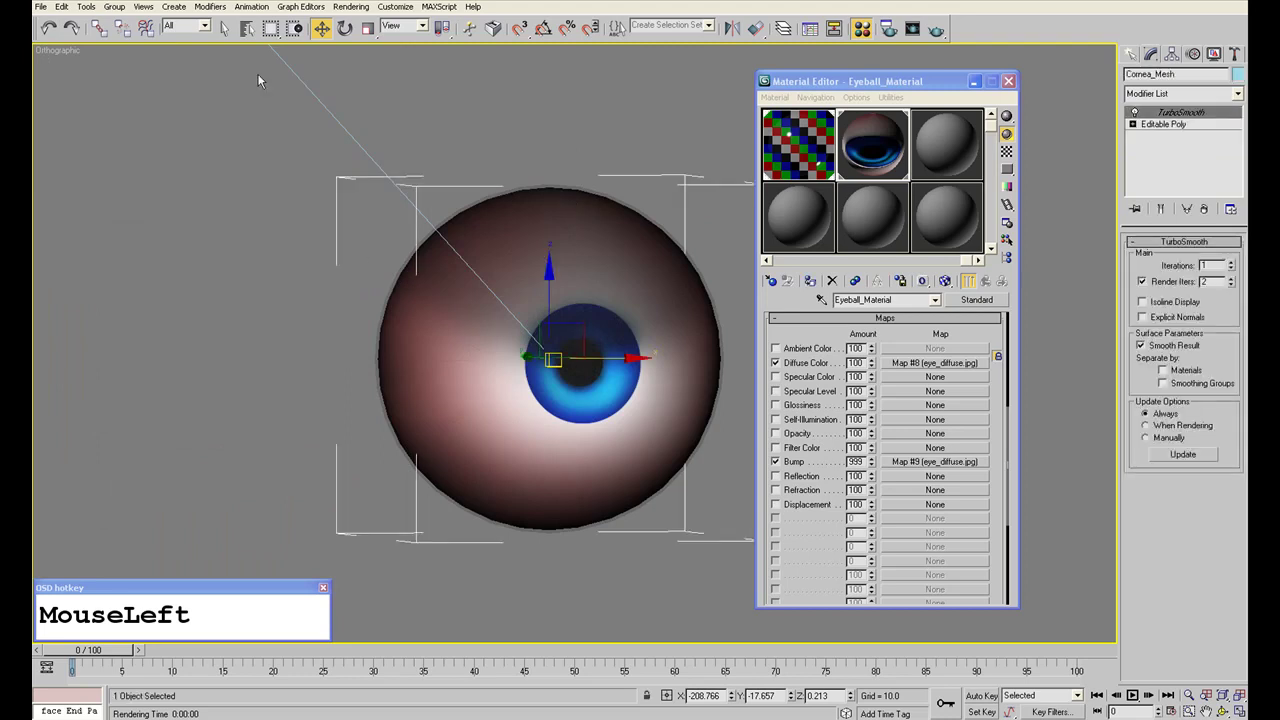
pyautogui.moveTo(566, 286); pyautogui.dragTo(598, 396, button='right')
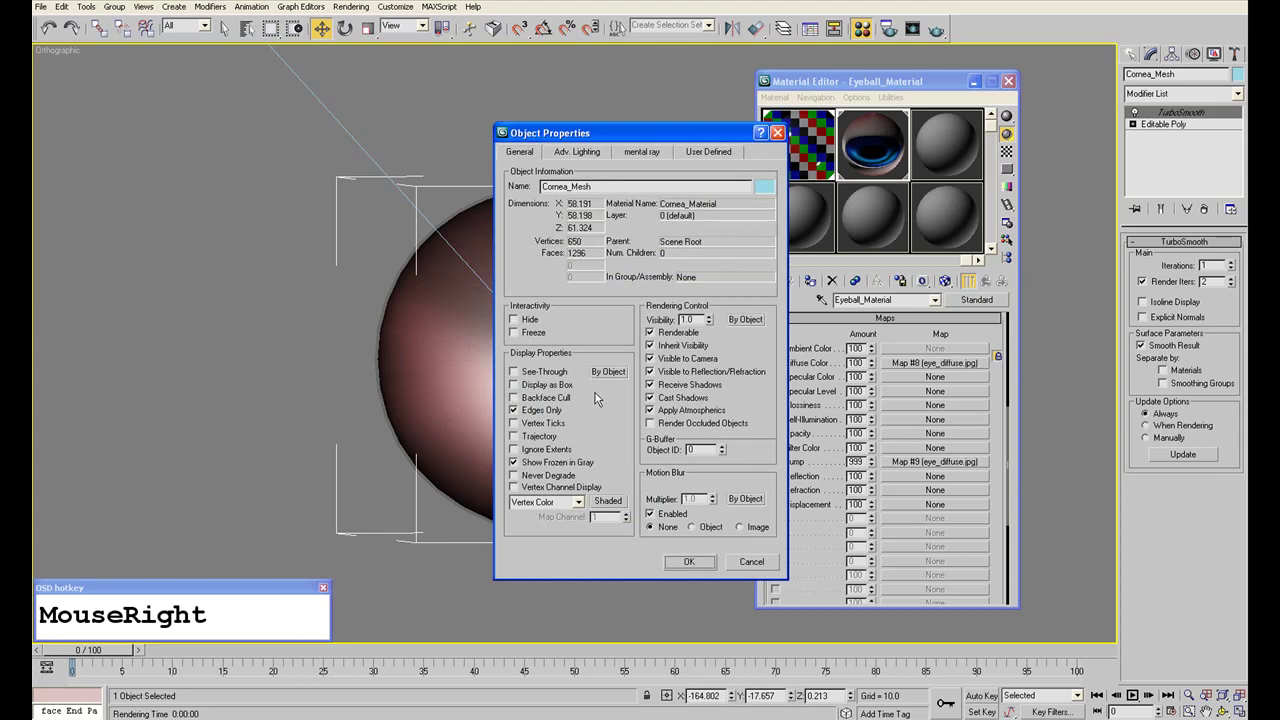
pyautogui.click(650, 384)
pyautogui.click(650, 397)
pyautogui.click(688, 562)
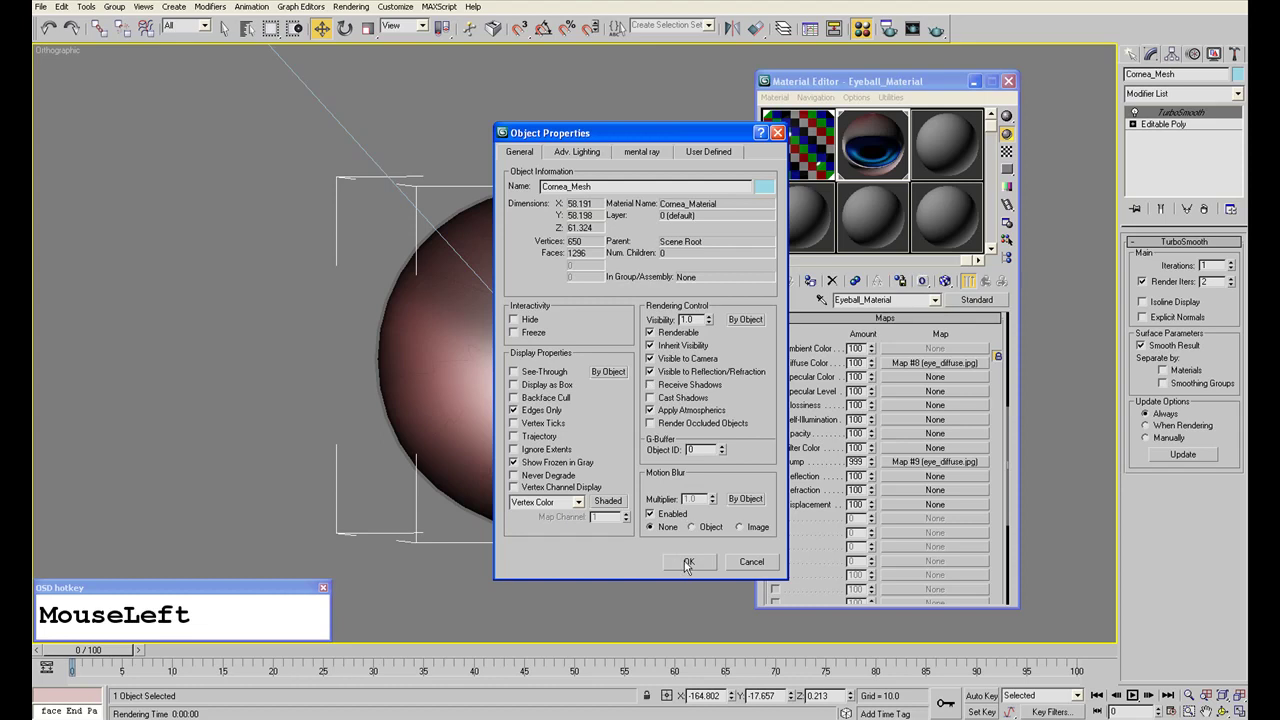
# Render the eye with the shadowless cornea and examine the bump detail and highlight enlarged in the rendered image.
pyautogui.click(936, 29)
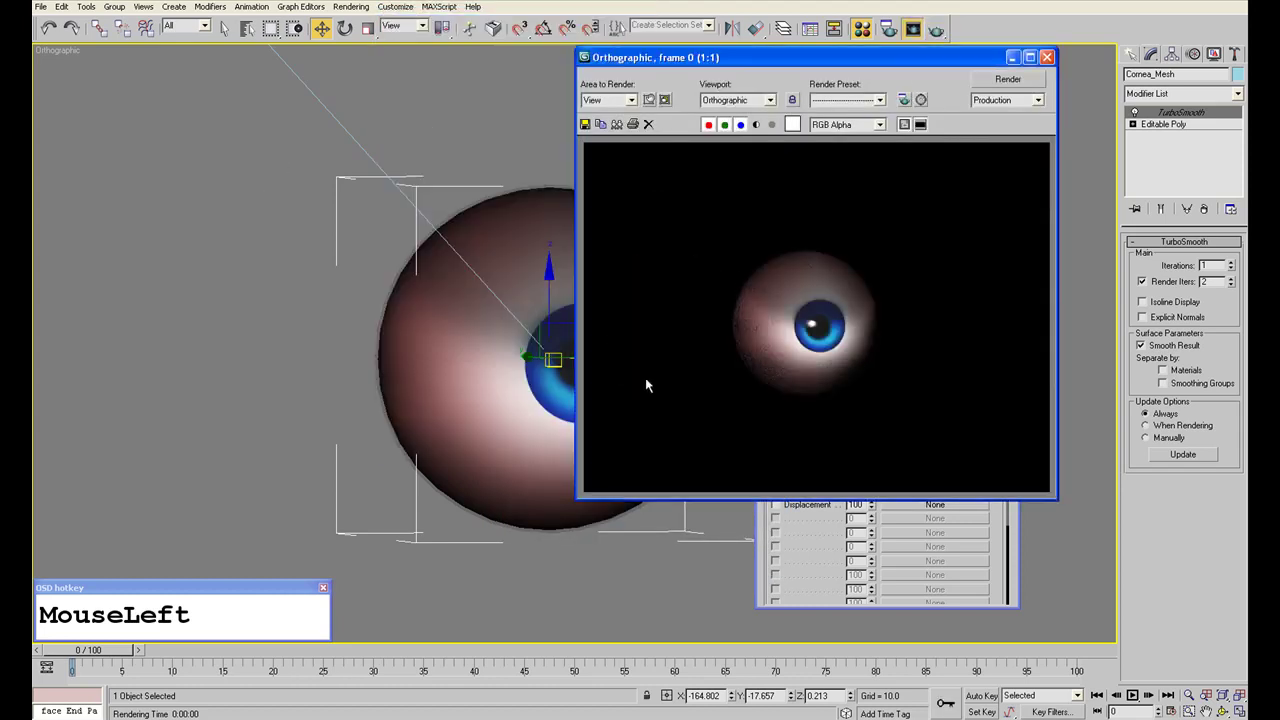
pyautogui.scroll(1, 795, 337)
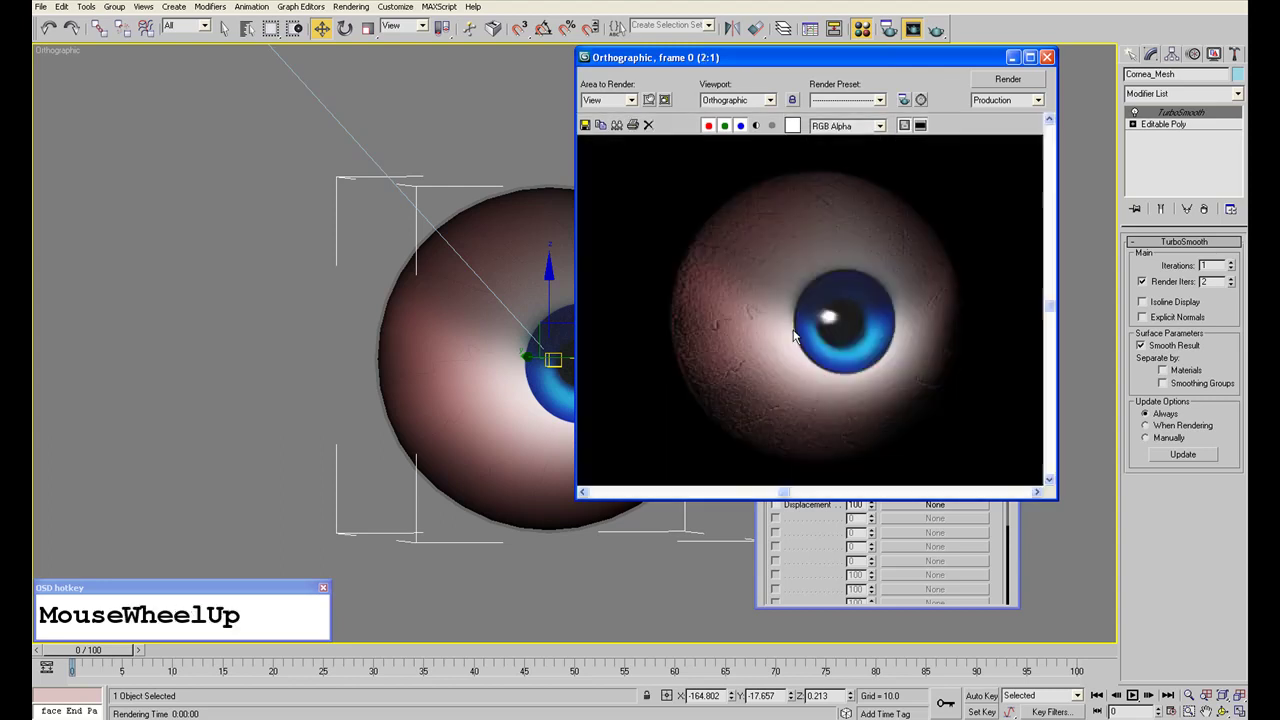
pyautogui.moveTo(877, 349); pyautogui.dragTo(831, 349, button='middle')
pyautogui.scroll(-1, 826, 334)
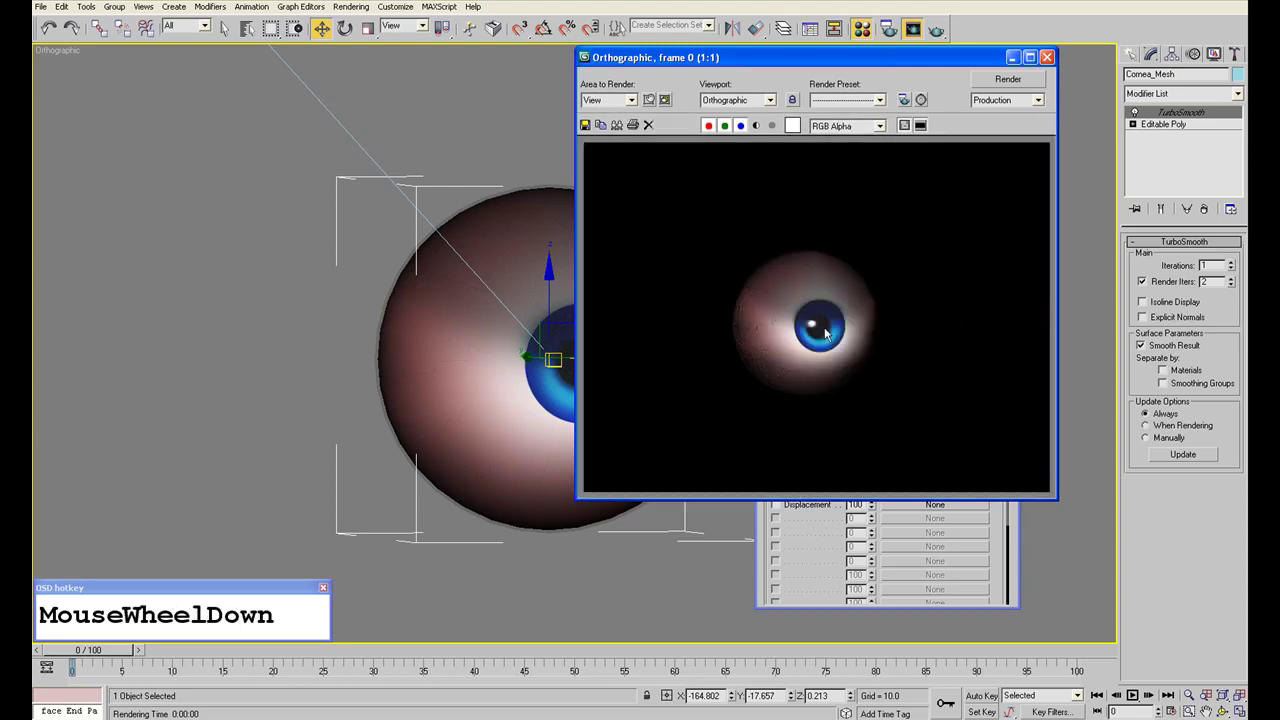
pyautogui.click(1046, 57)
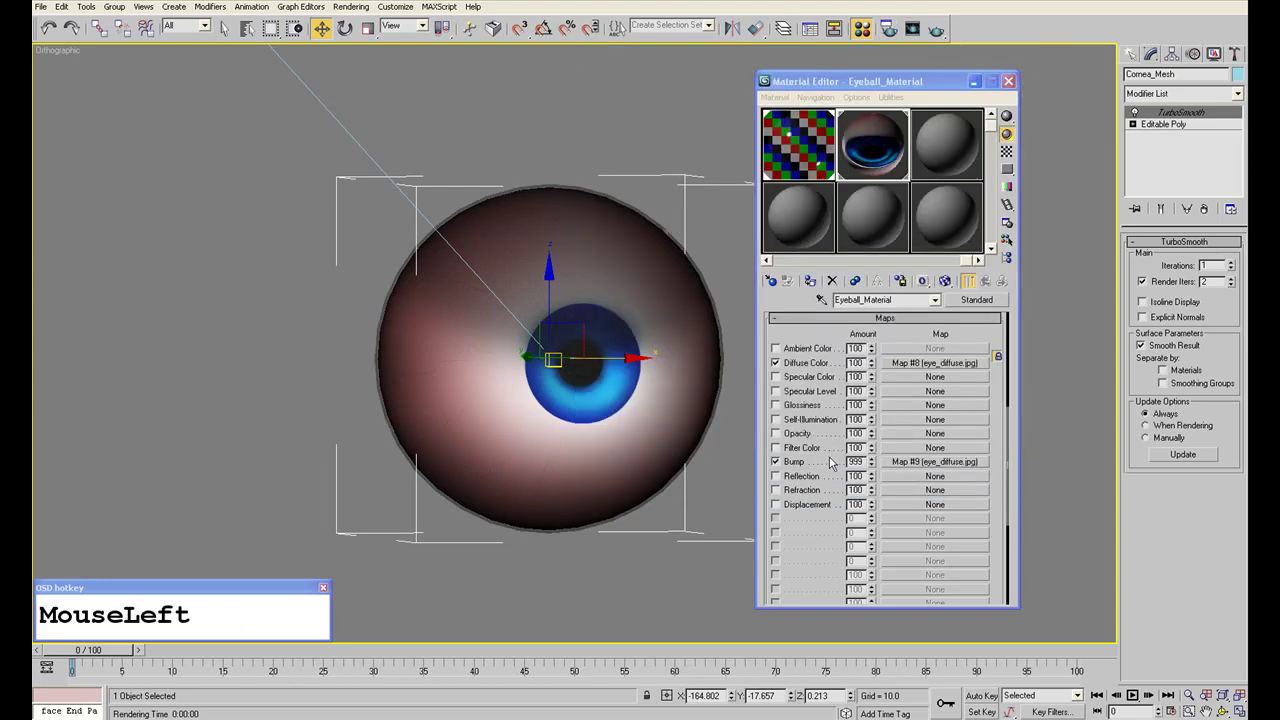
# Set the Bump amount of Eyeball_Material to 100 and render the whole eye to inspect its surface.
pyautogui.click(856, 462)
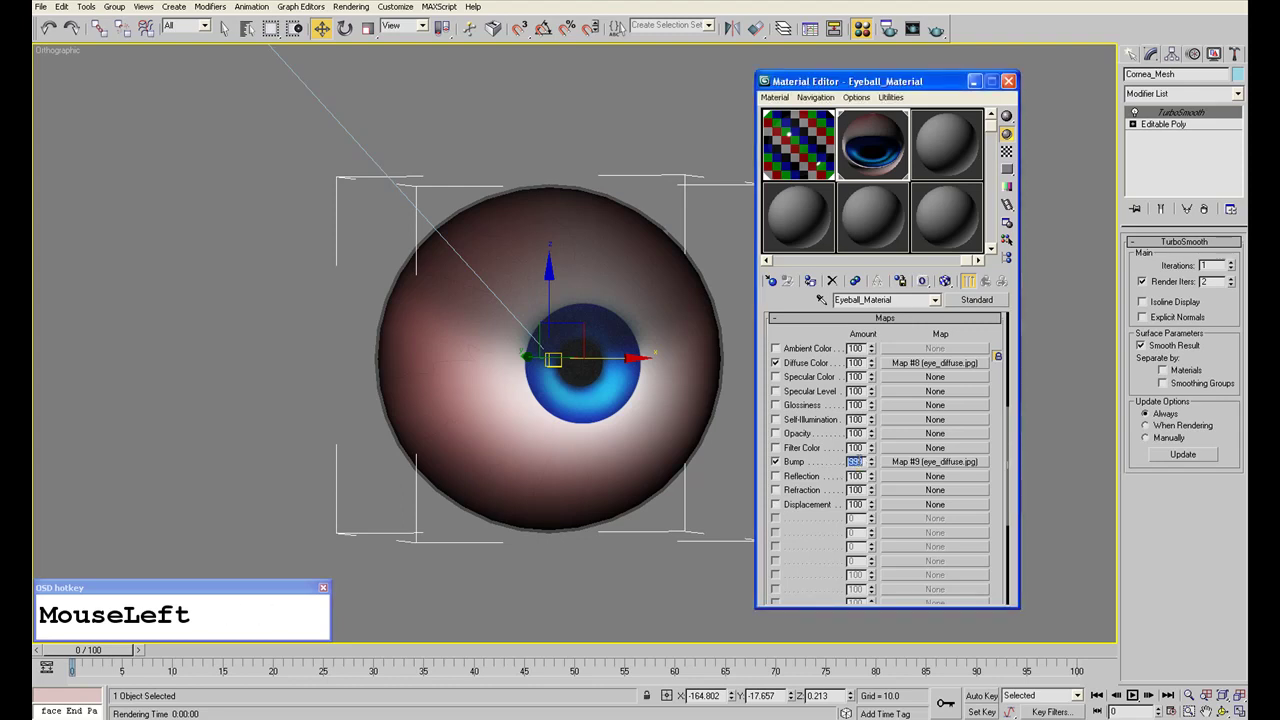
pyautogui.write('100')
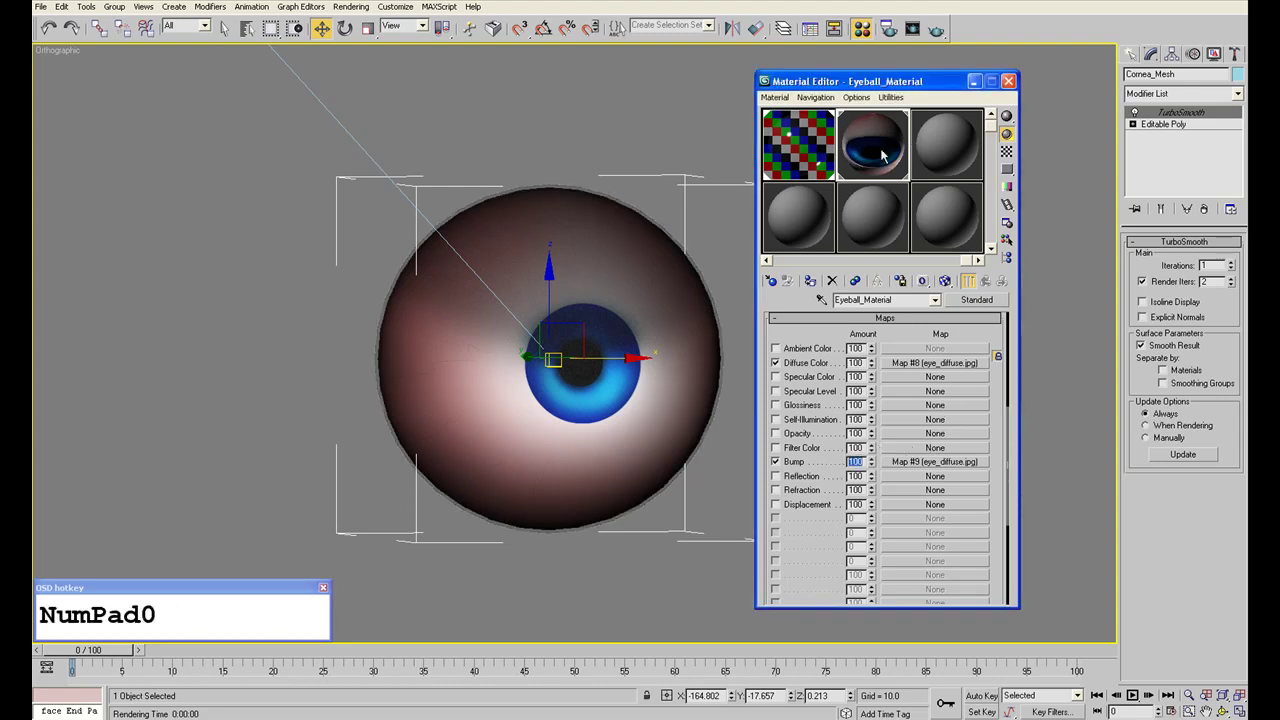
pyautogui.click(643, 190)
pyautogui.scroll(2, 643, 190)
pyautogui.click(936, 29)
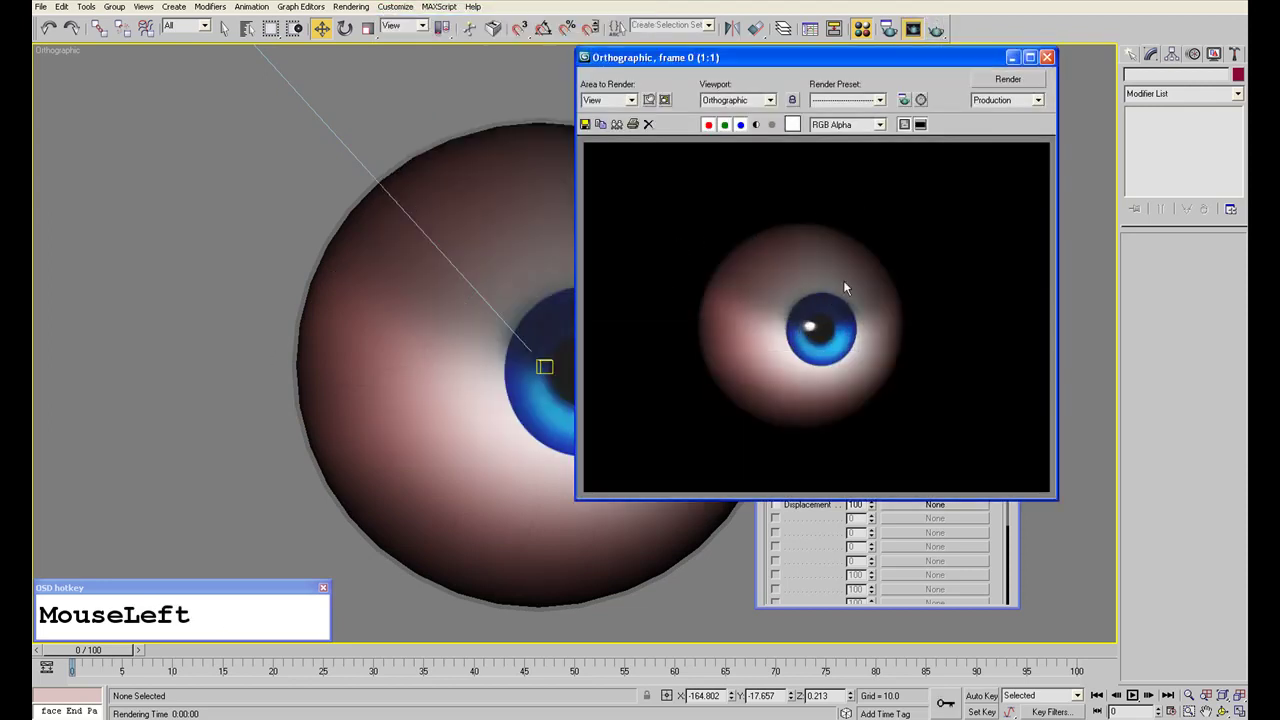
pyautogui.scroll(2, 780, 320)
pyautogui.moveTo(780, 320); pyautogui.dragTo(834, 257, button='middle')
pyautogui.scroll(-2, 790, 327)
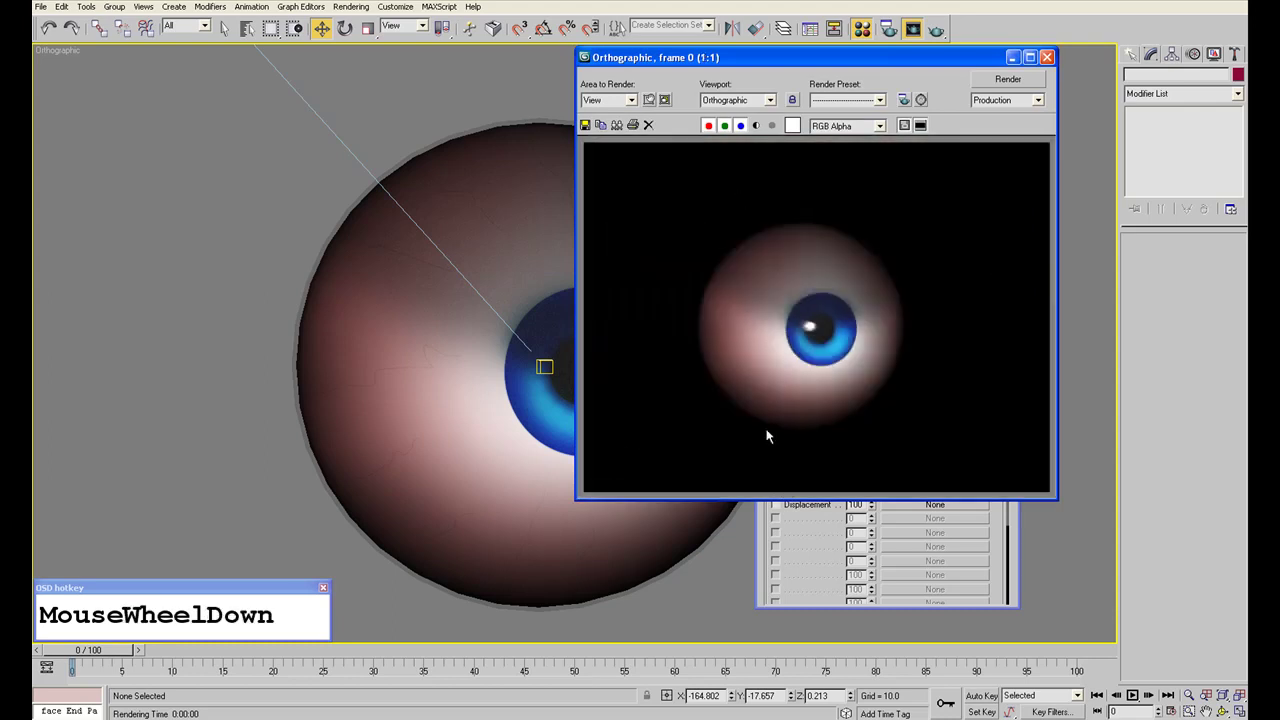
# Render a close-up of the vein beside the iris to check the reduced bump strength.
pyautogui.scroll(3, 375, 381)
pyautogui.moveTo(375, 381); pyautogui.dragTo(737, 149, button='middle')
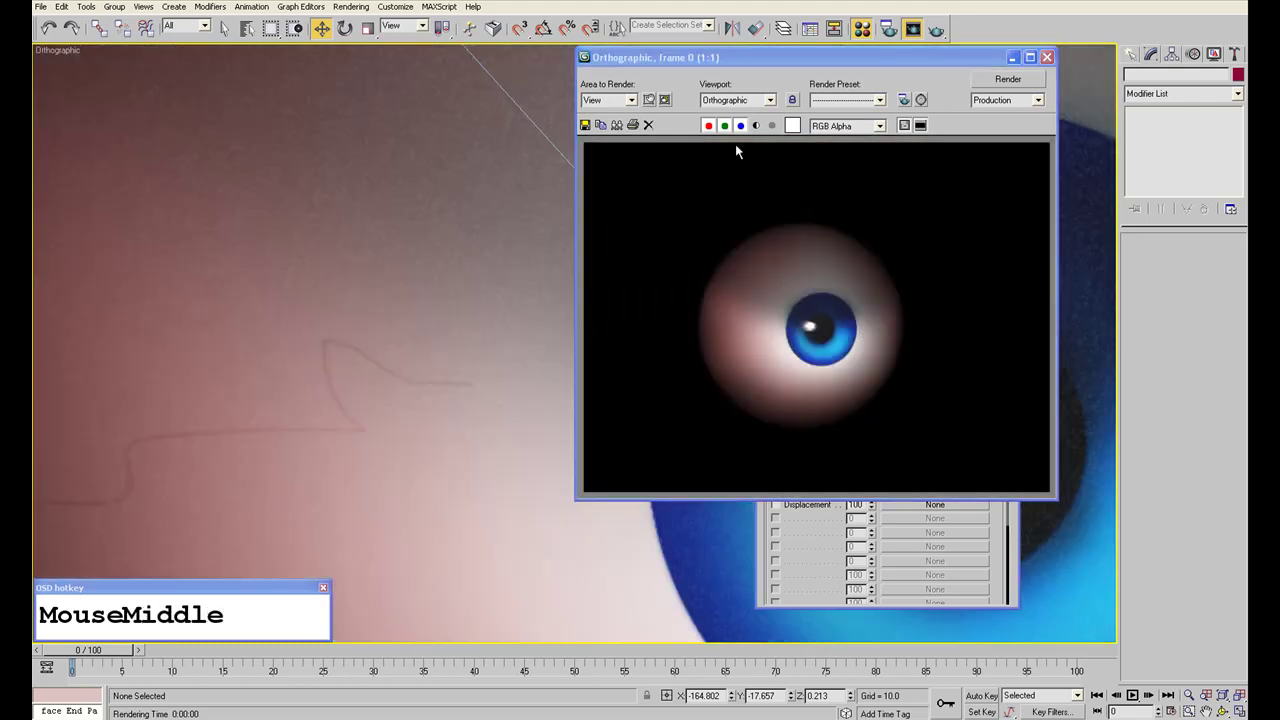
pyautogui.click(936, 29)
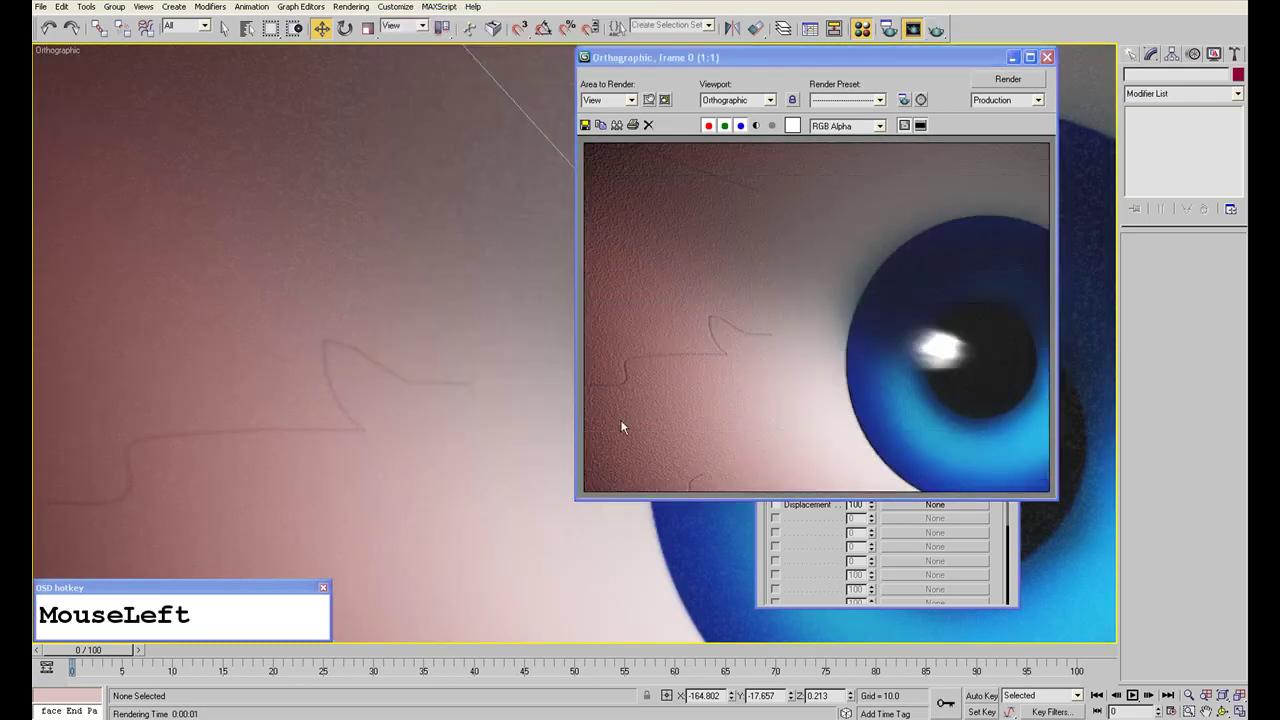